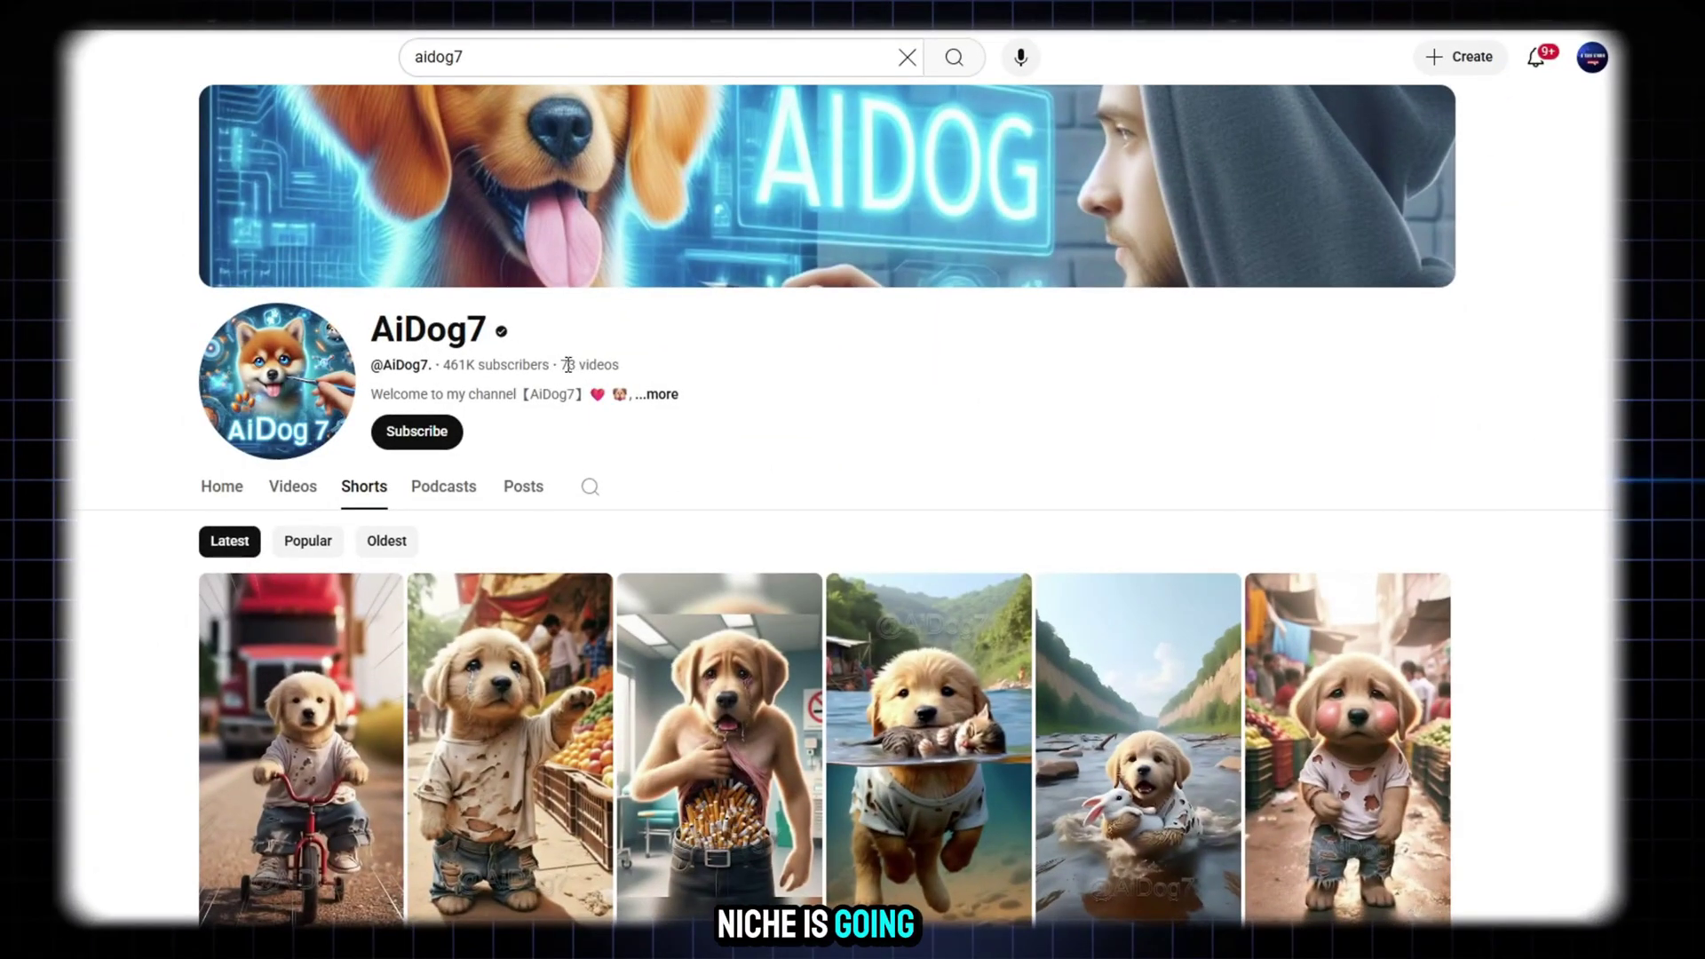
- Review AiDog7's Social Blade stats: C grade, 114,740,195 views, created February 16, 2024
drag(556, 362, 619, 365)
click(444, 372)
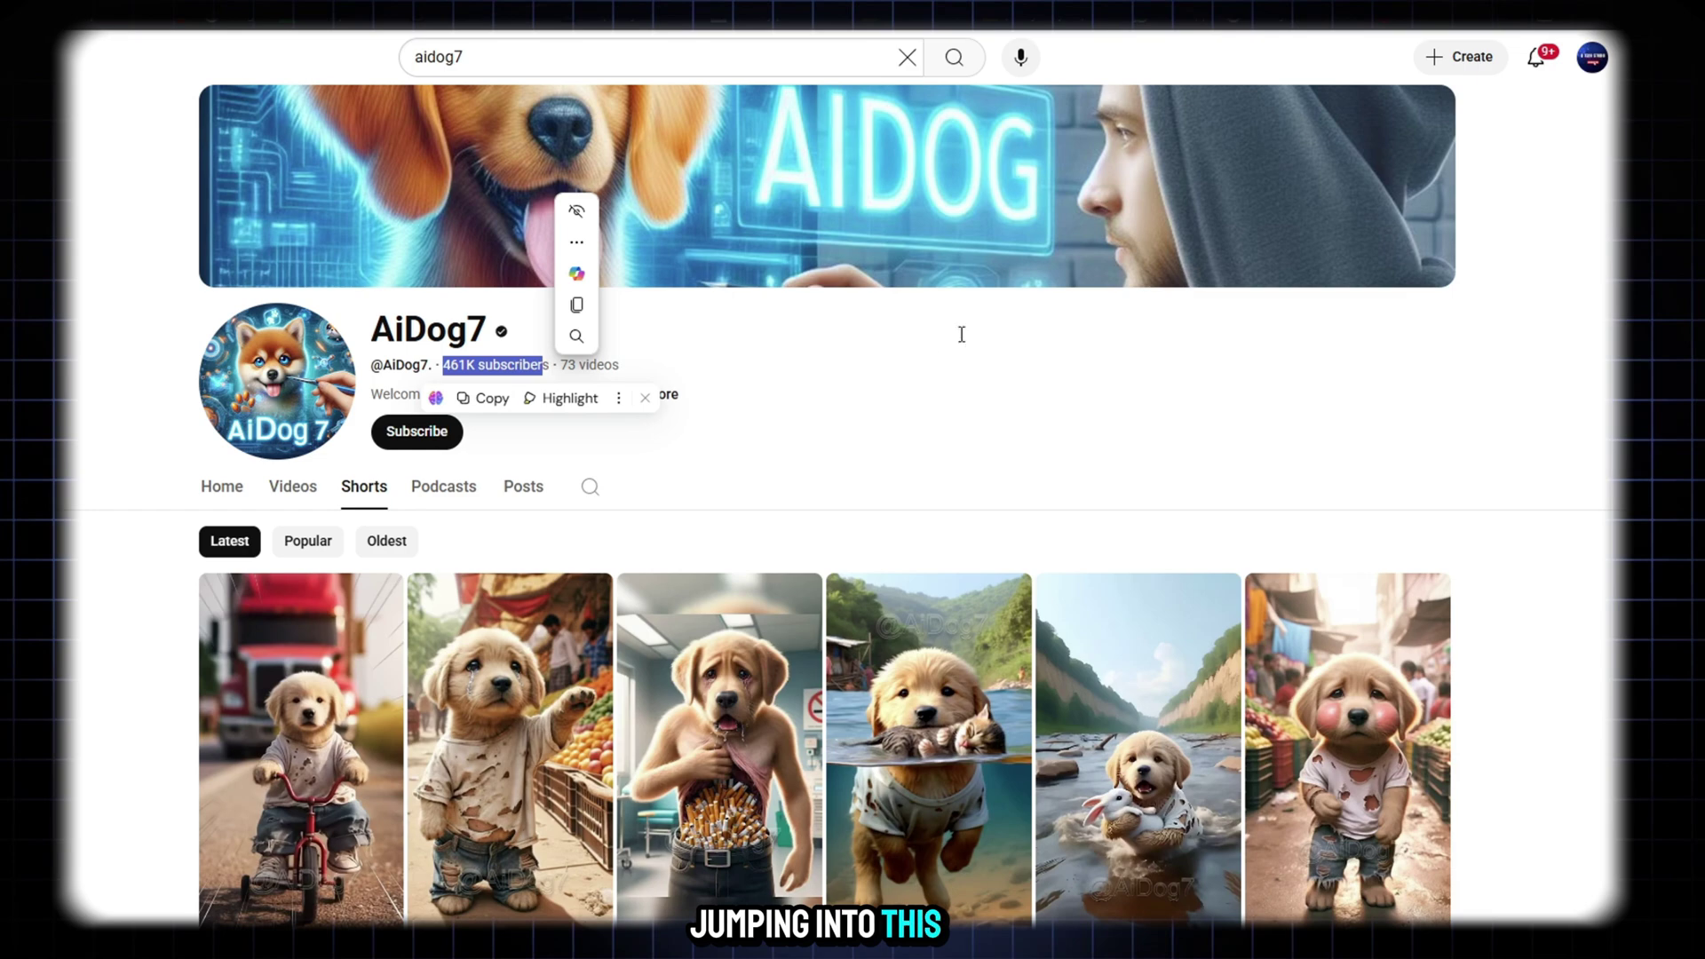
scroll(971, 417, down, 2)
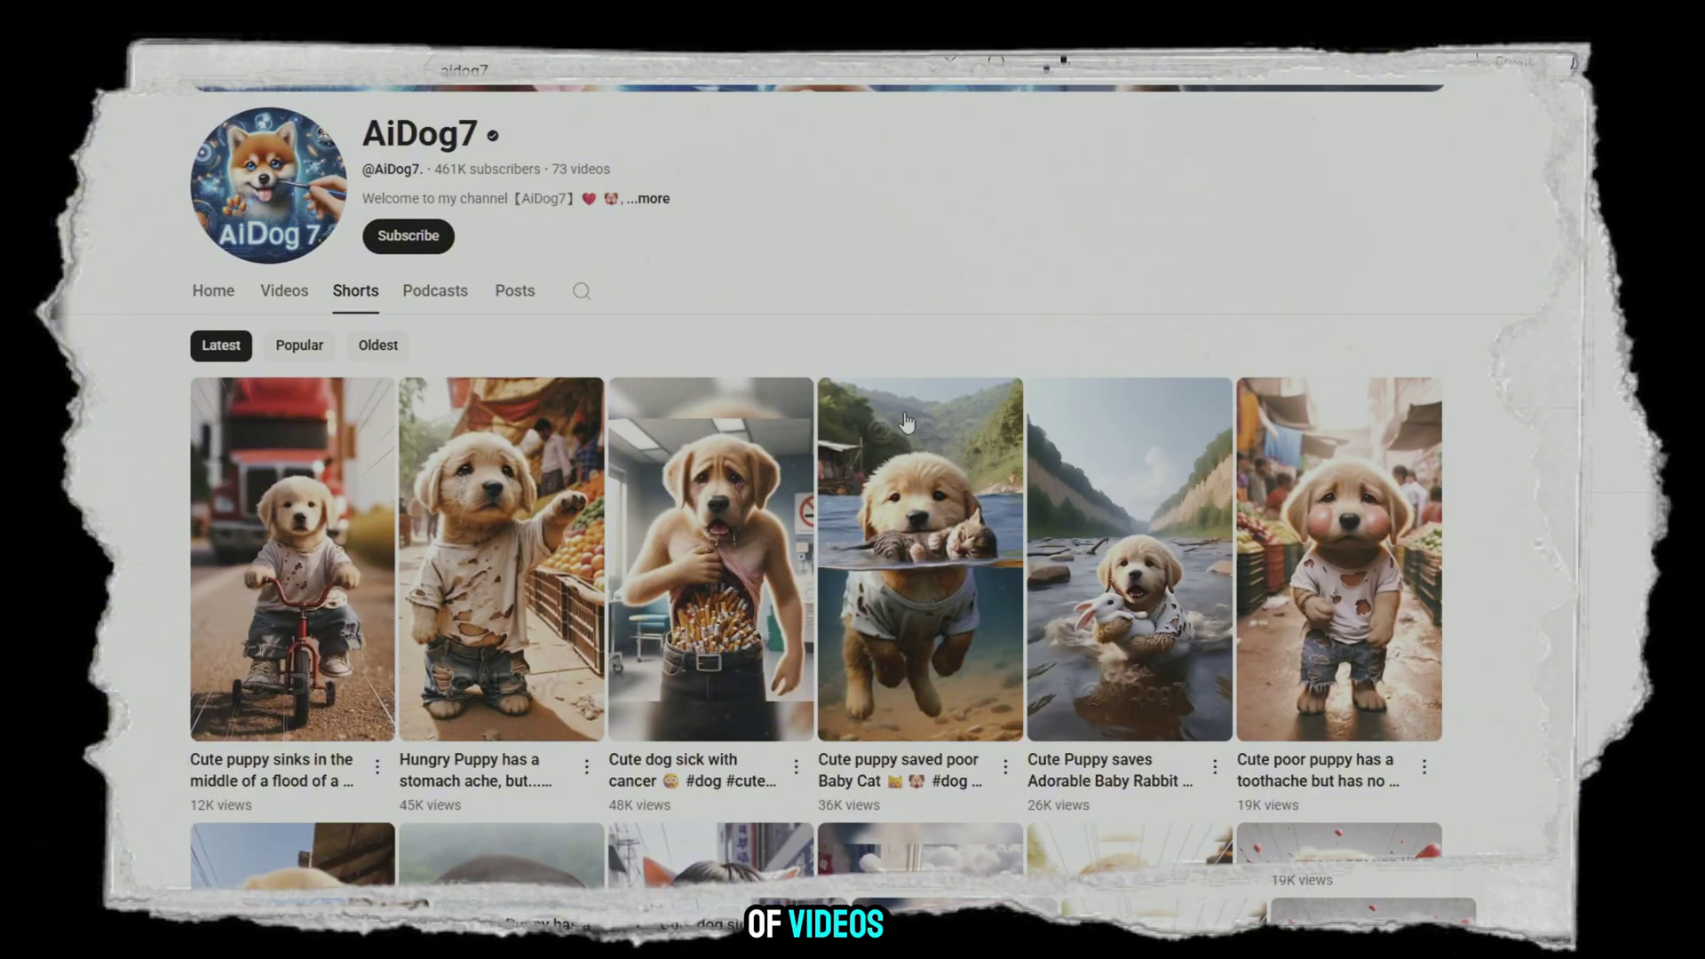
scroll(734, 668, down, 4)
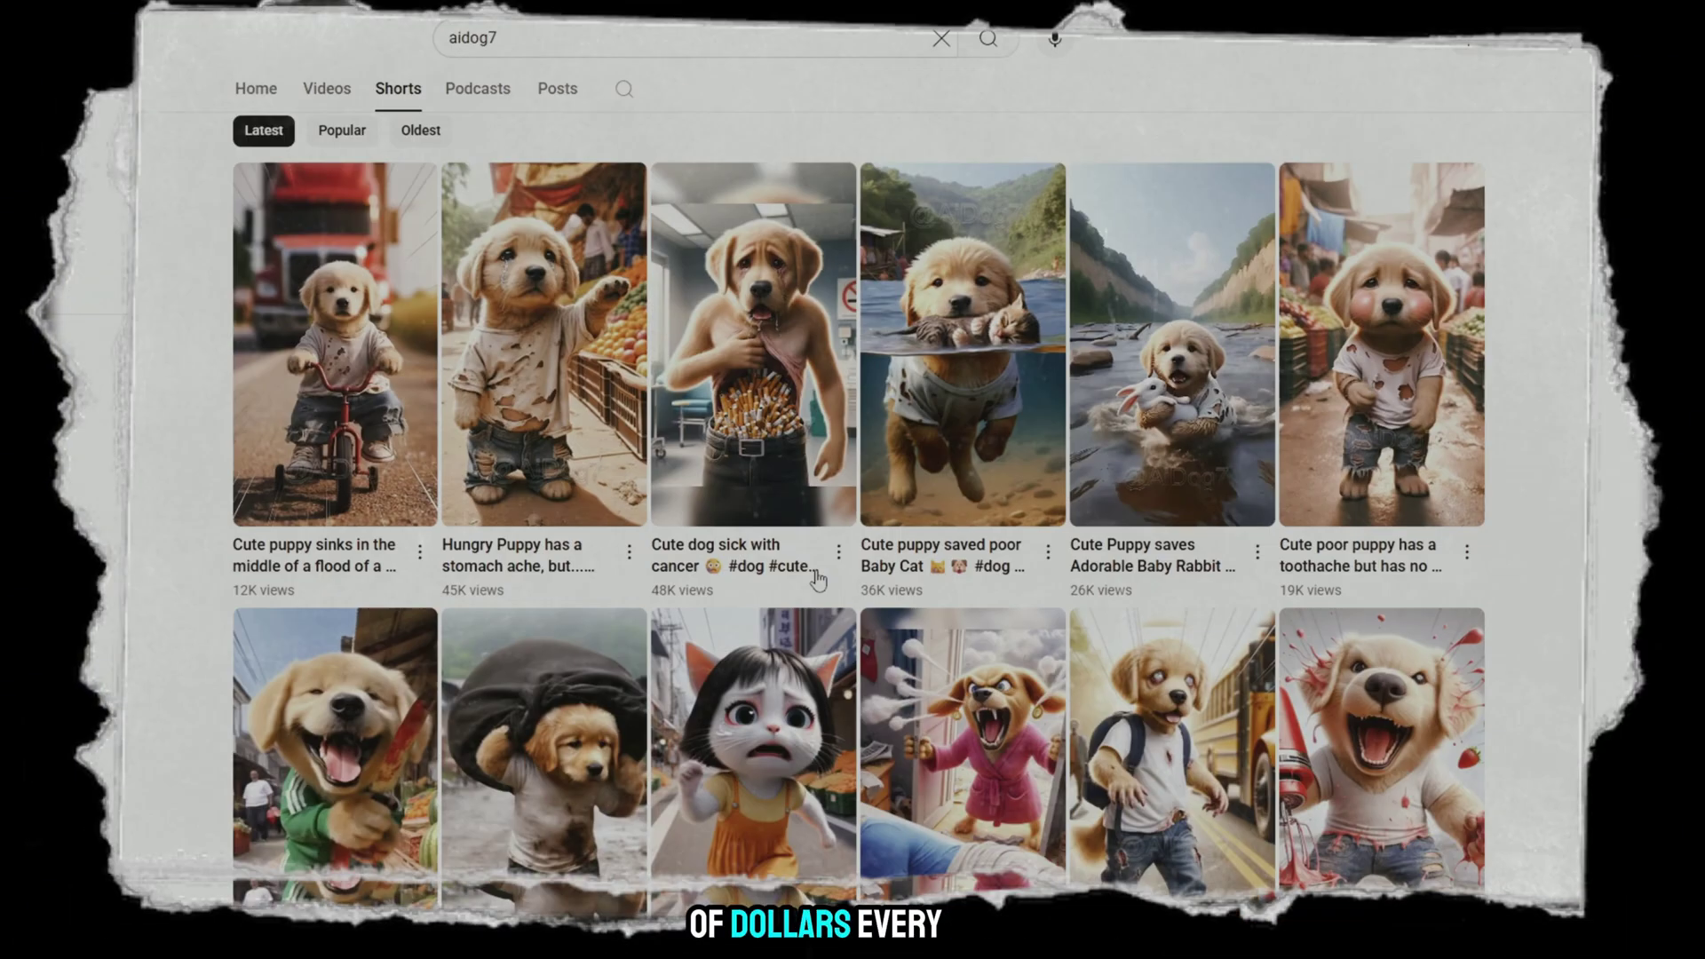
scroll(733, 667, down, 5)
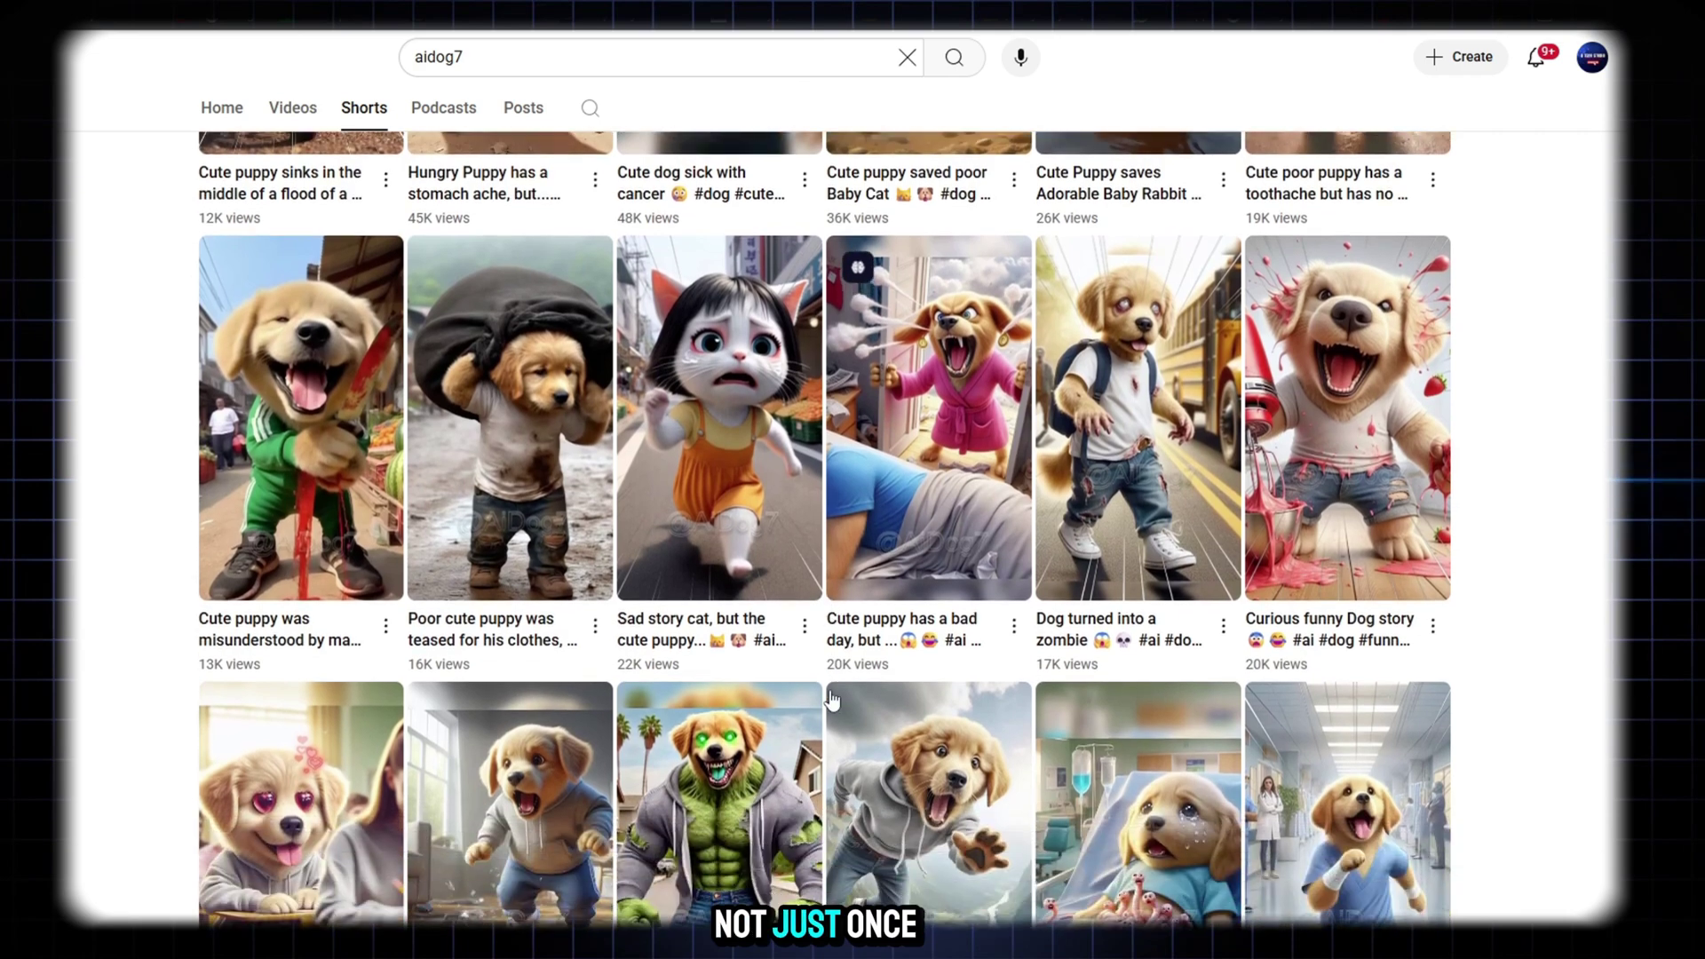
scroll(832, 701, down, 1)
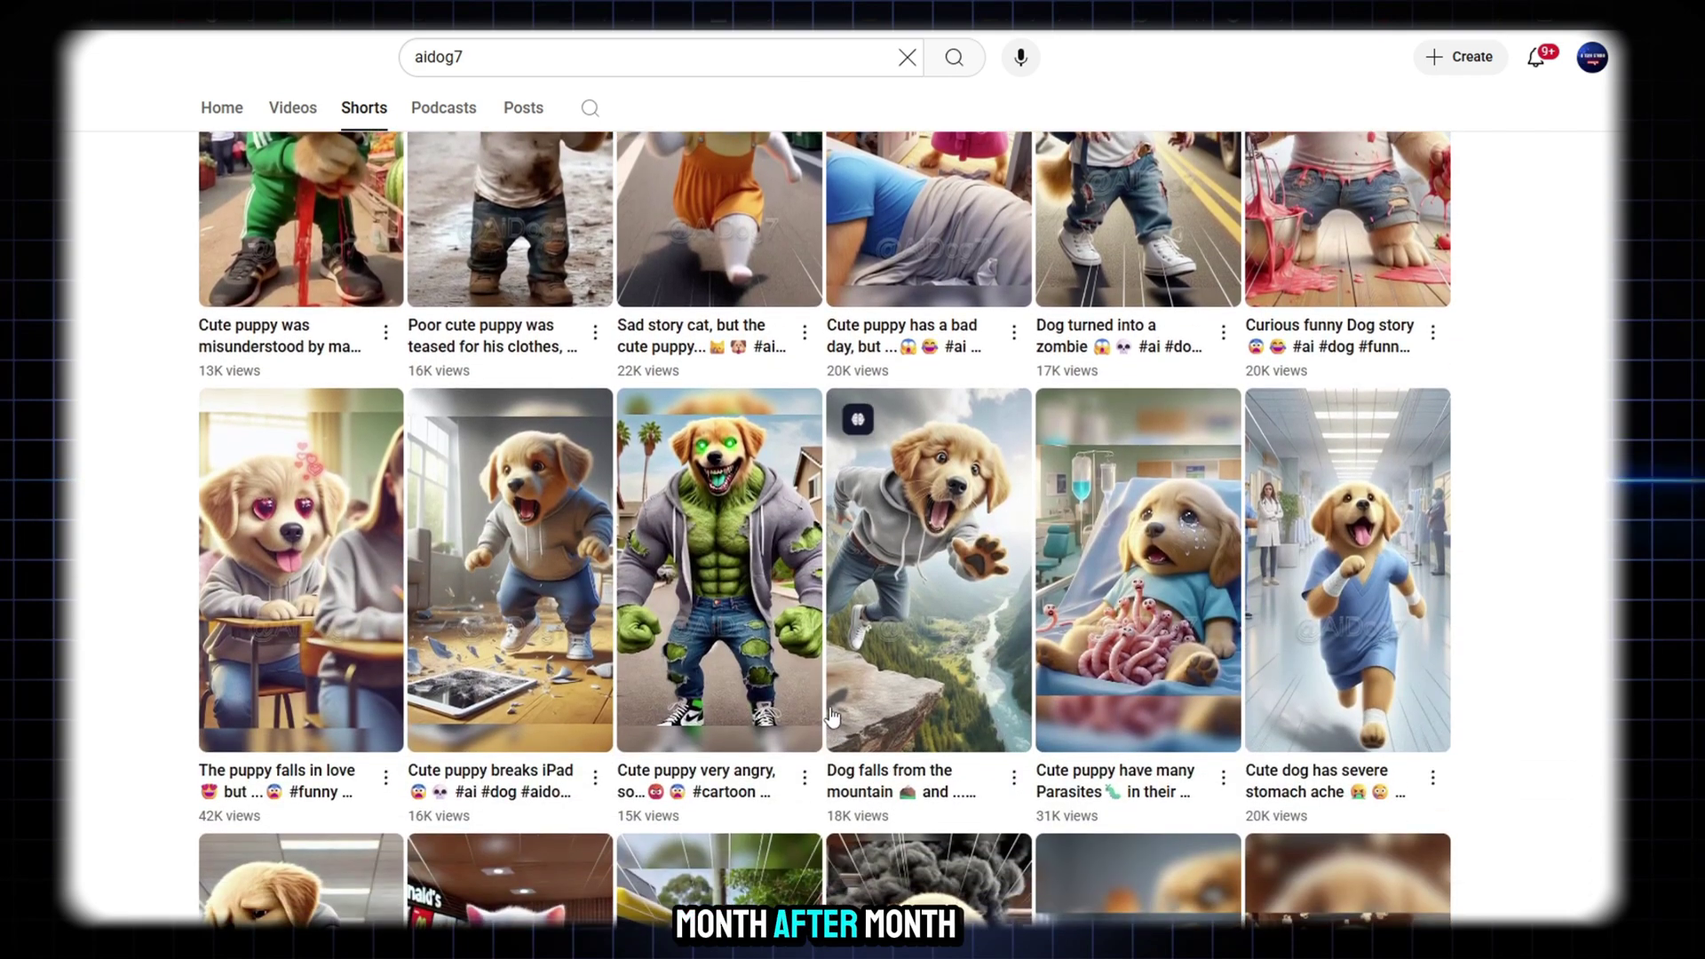
scroll(832, 715, down, 2)
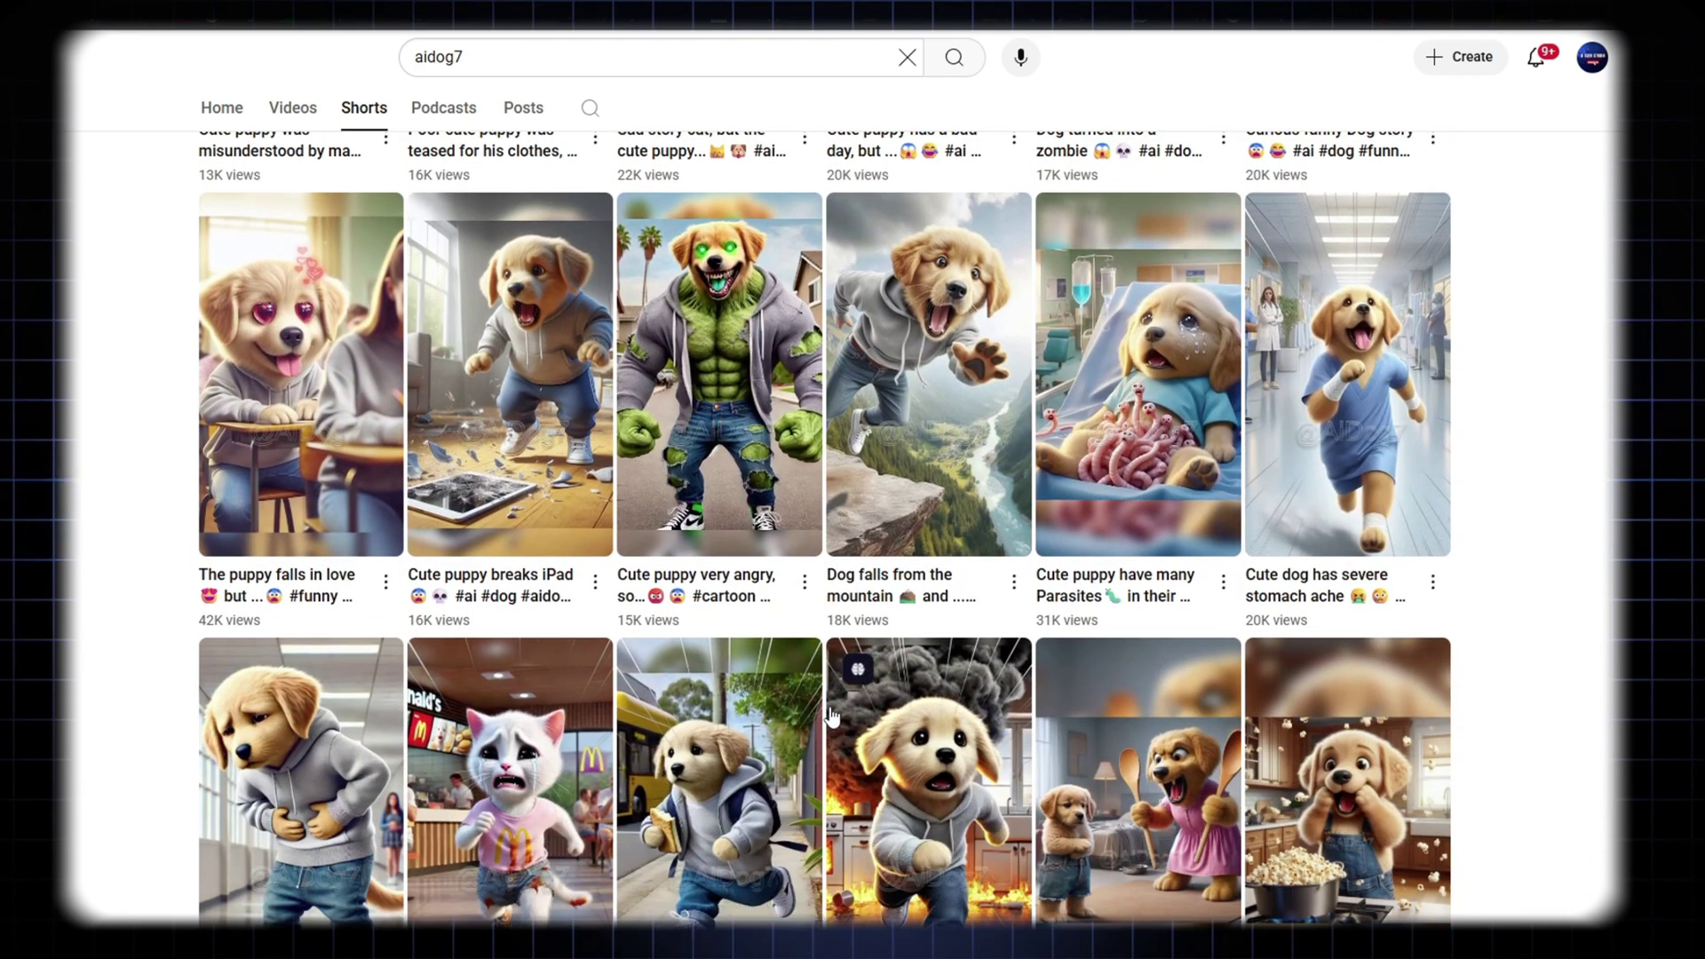
scroll(832, 715, down, 7)
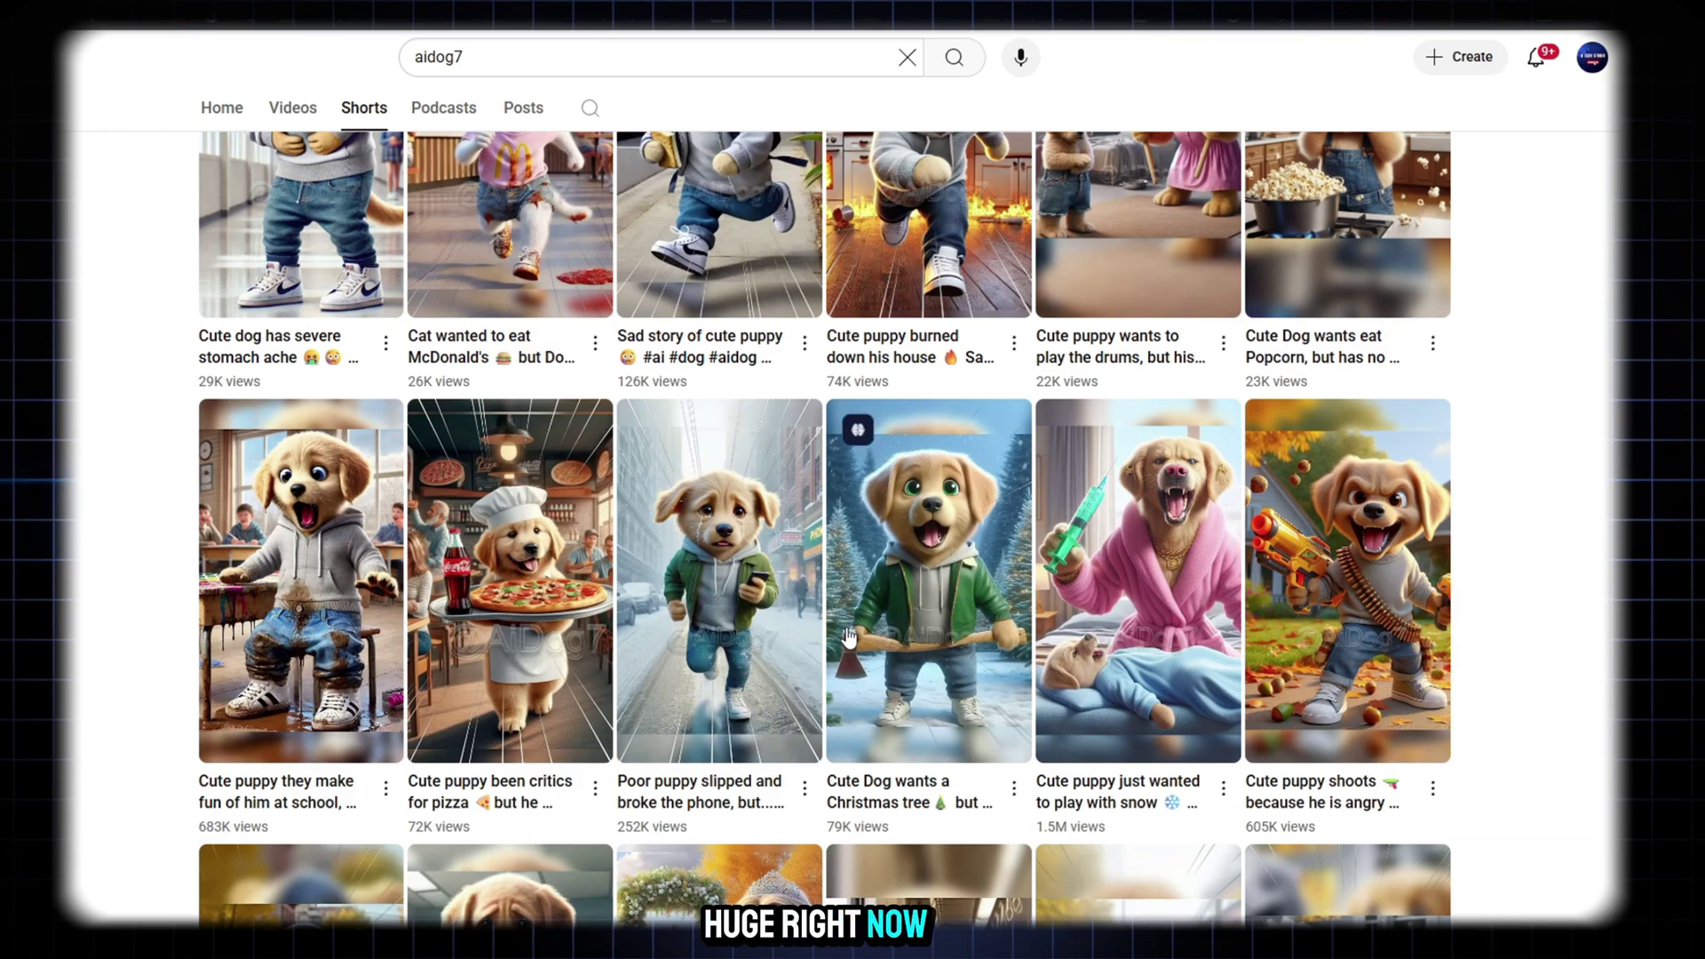
scroll(848, 636, down, 8)
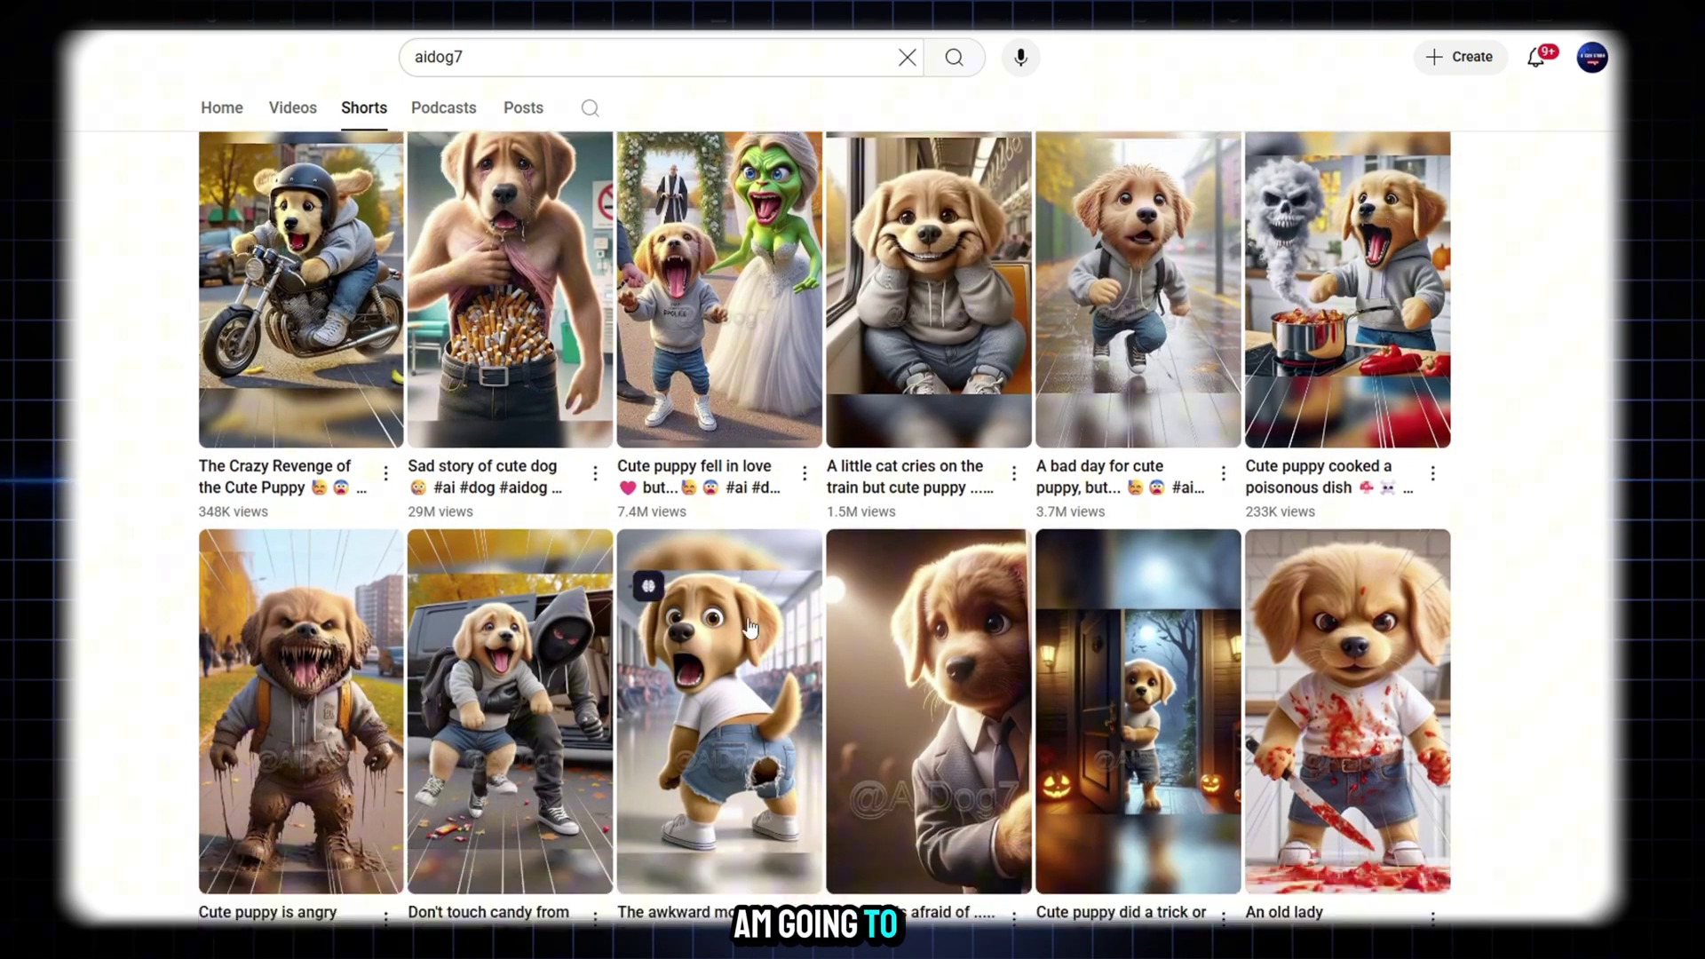
scroll(750, 628, down, 9)
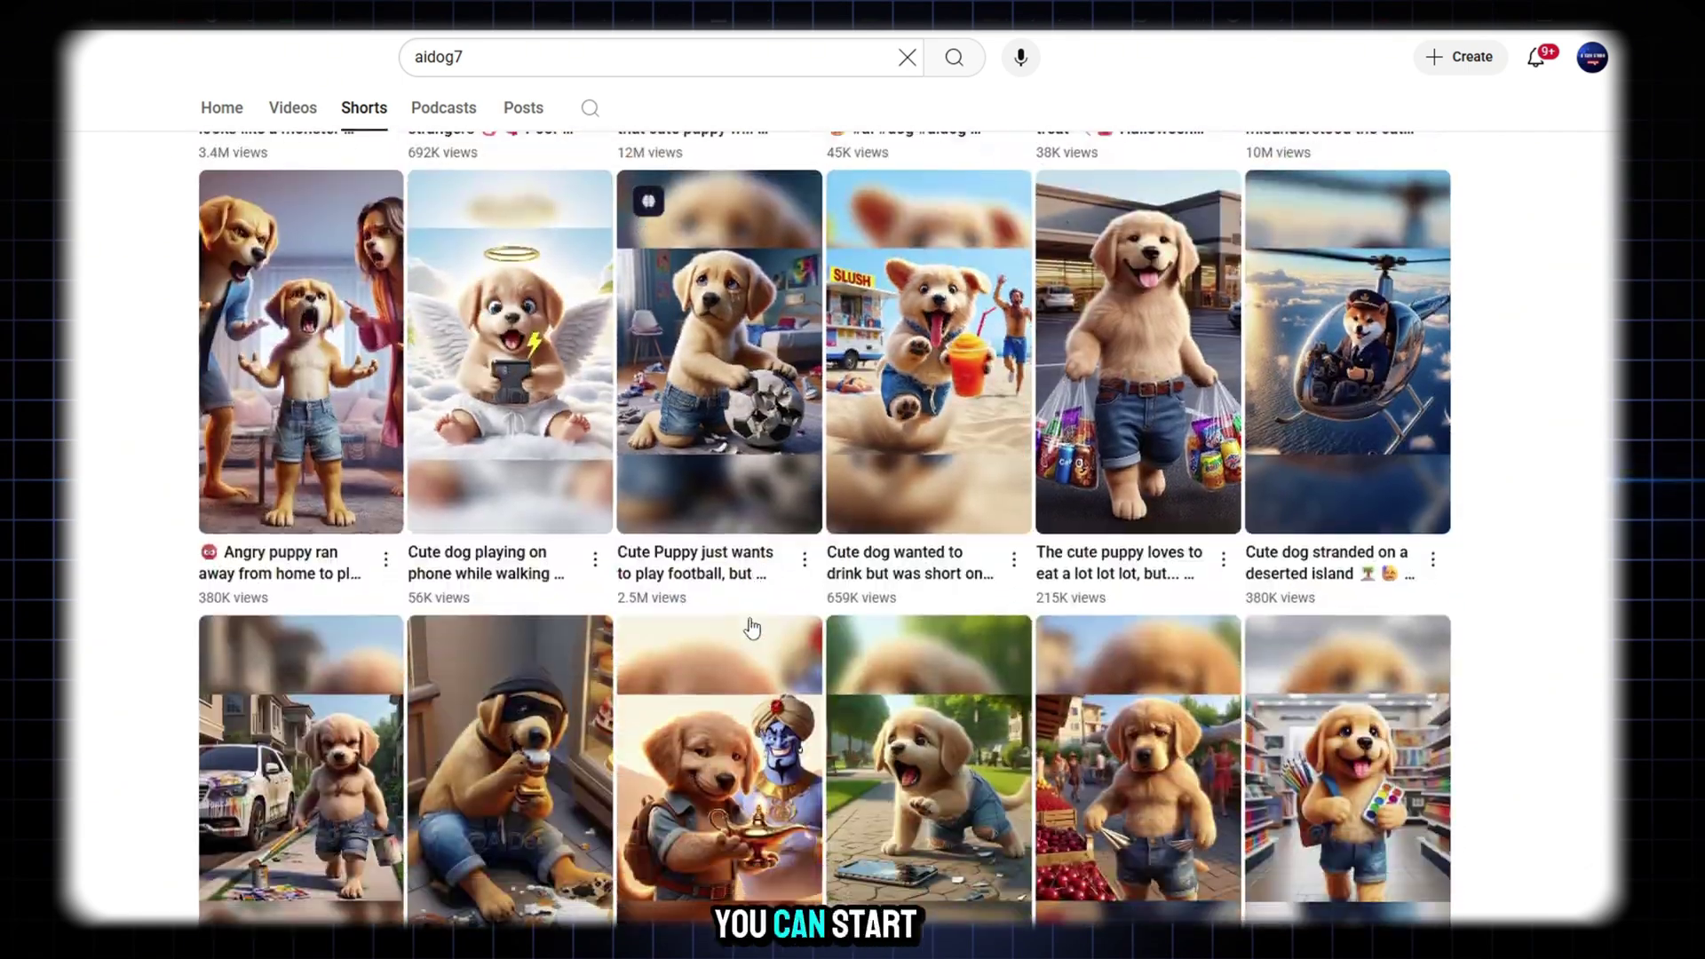
scroll(751, 628, down, 3)
scroll(629, 753, down, 1)
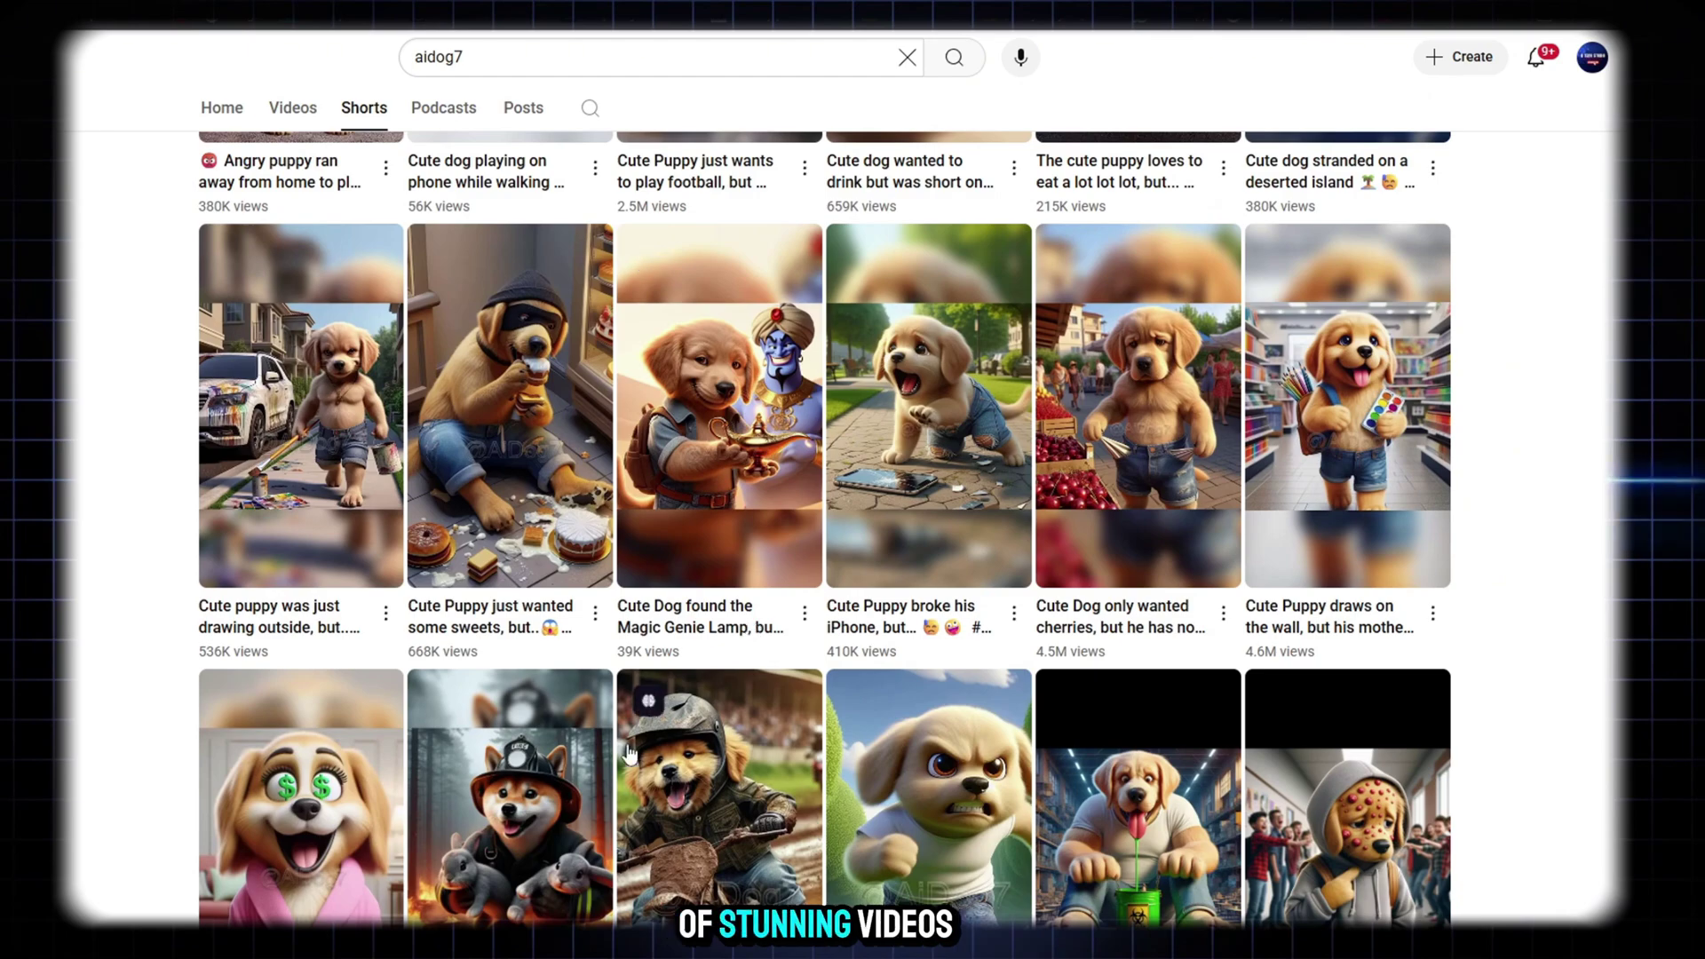
scroll(629, 753, down, 10)
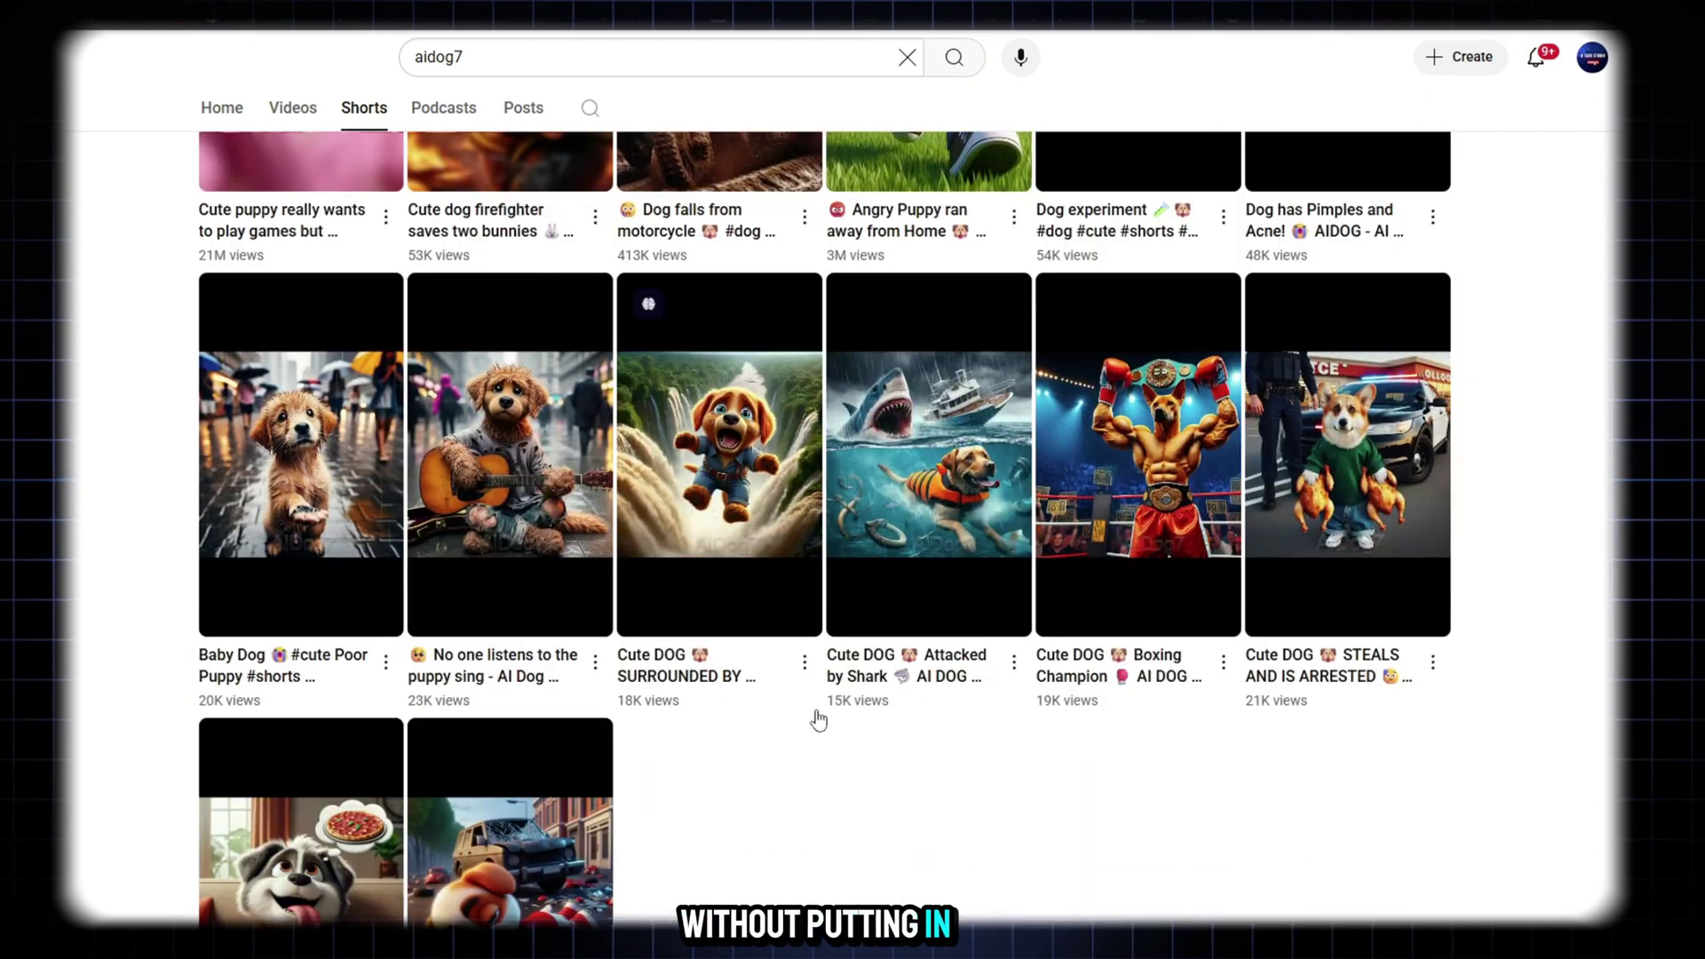
scroll(818, 719, up, 20)
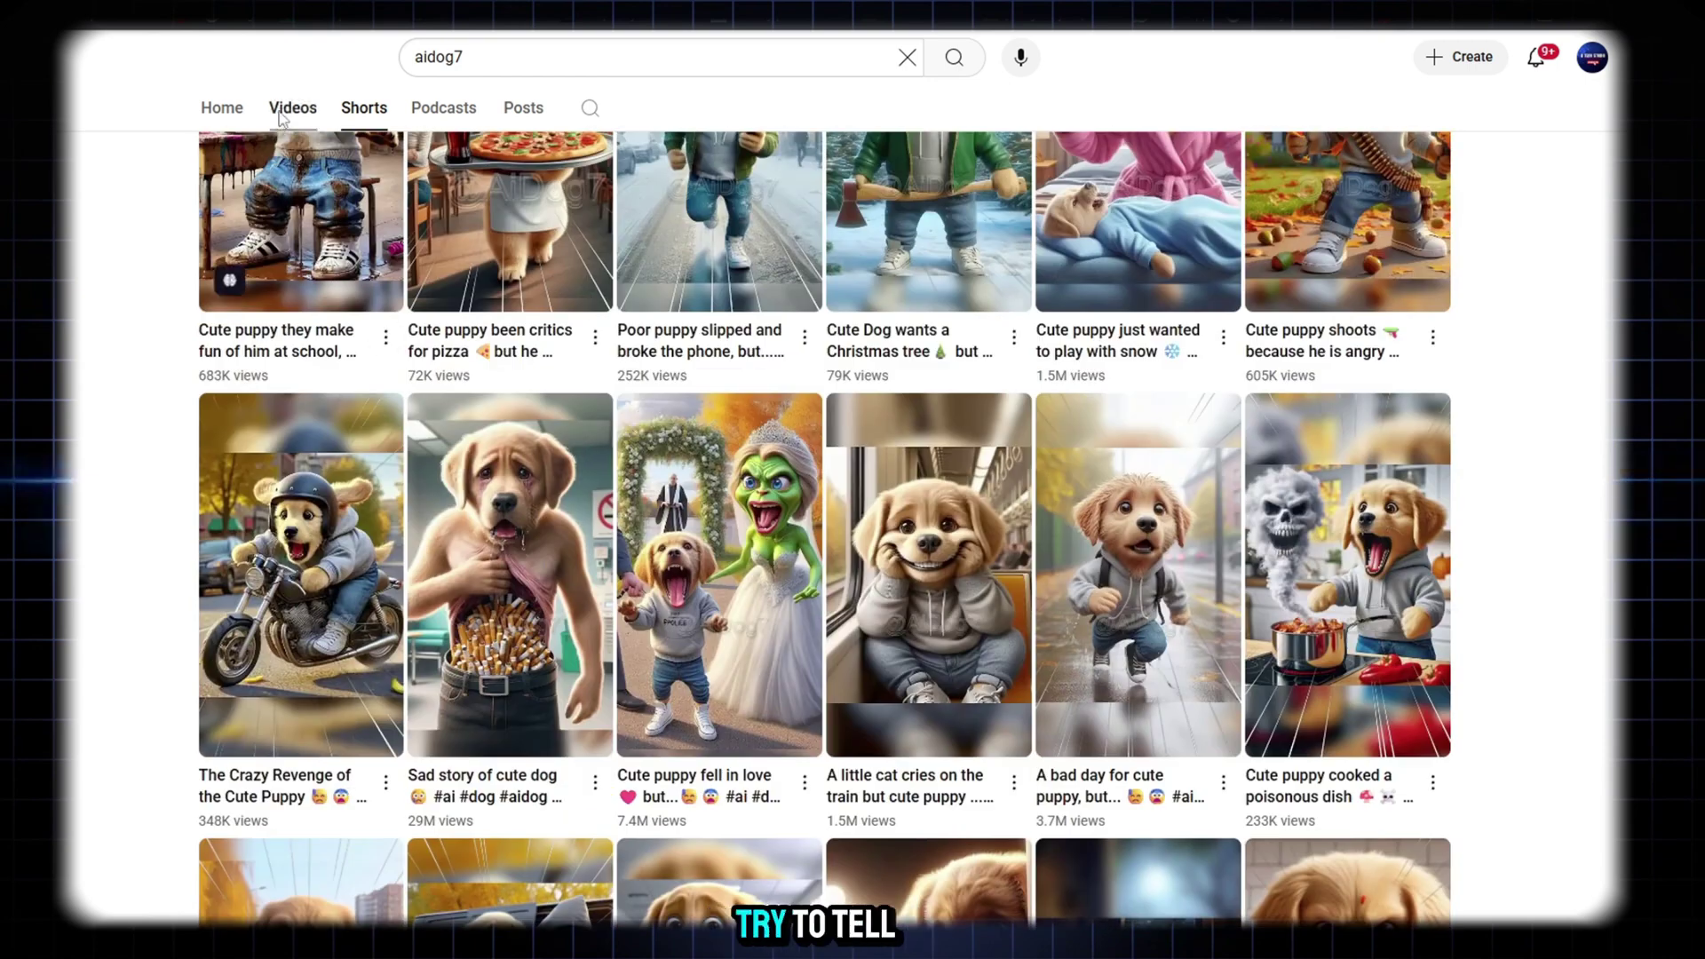
- Look over the channel's long-form videos, then return to its Shorts
click(292, 108)
scroll(675, 469, down, 2)
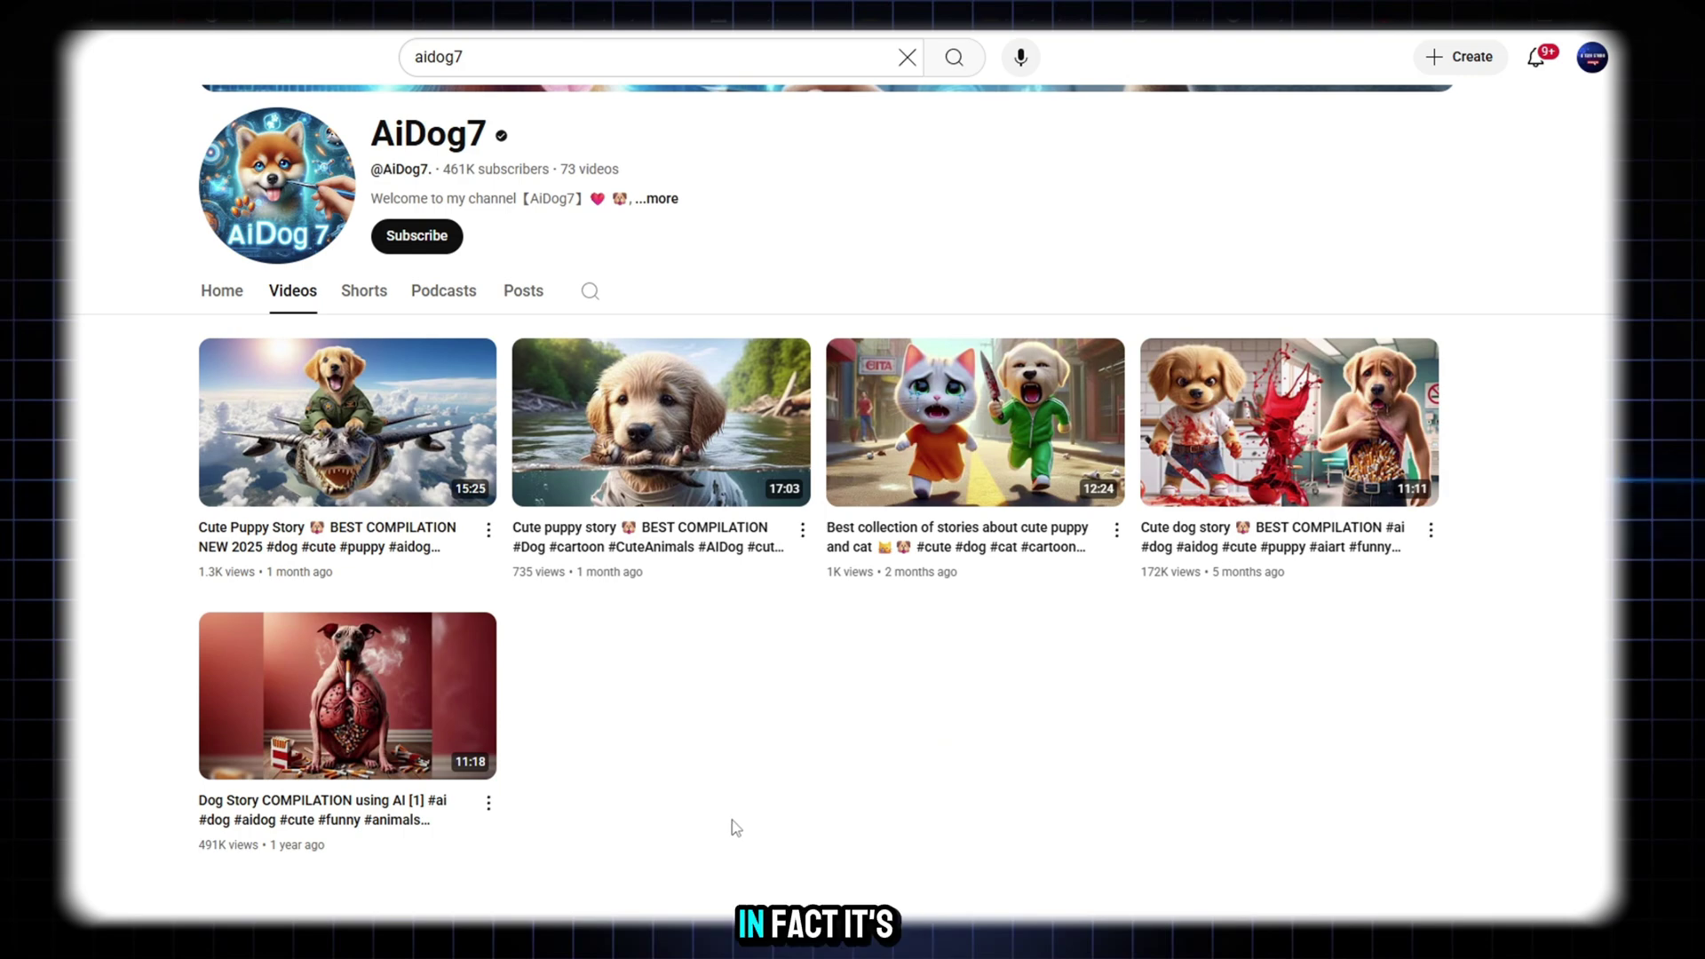
click(349, 289)
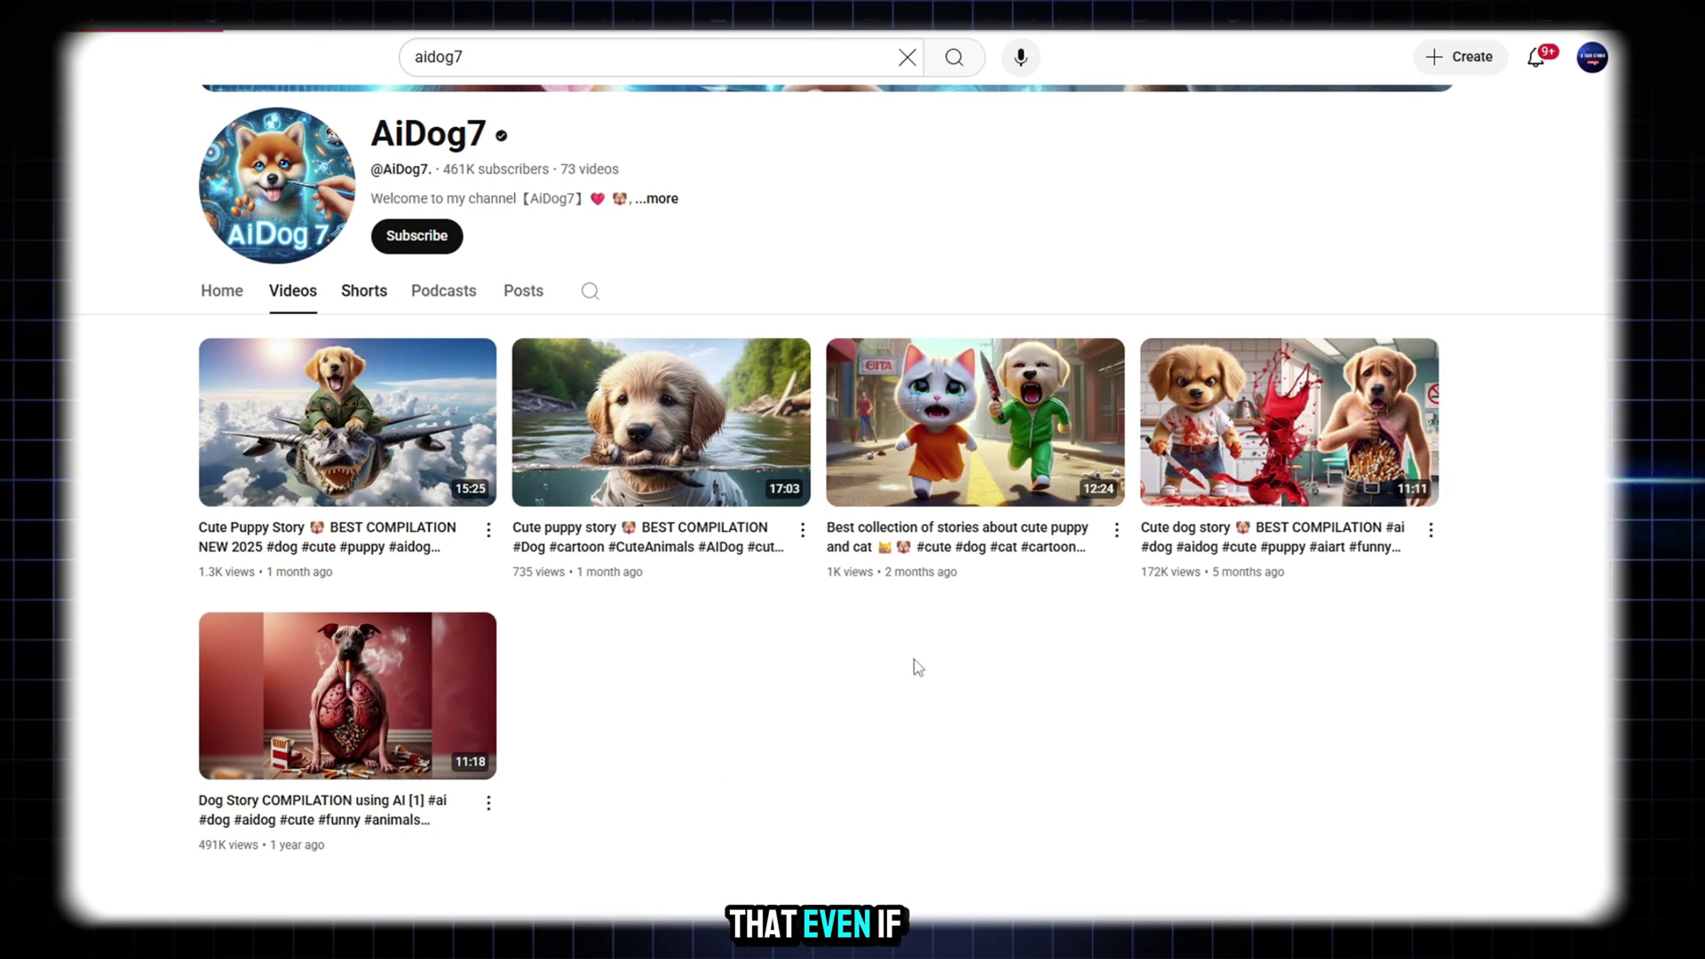
scroll(1014, 579, down, 3)
scroll(1014, 572, down, 4)
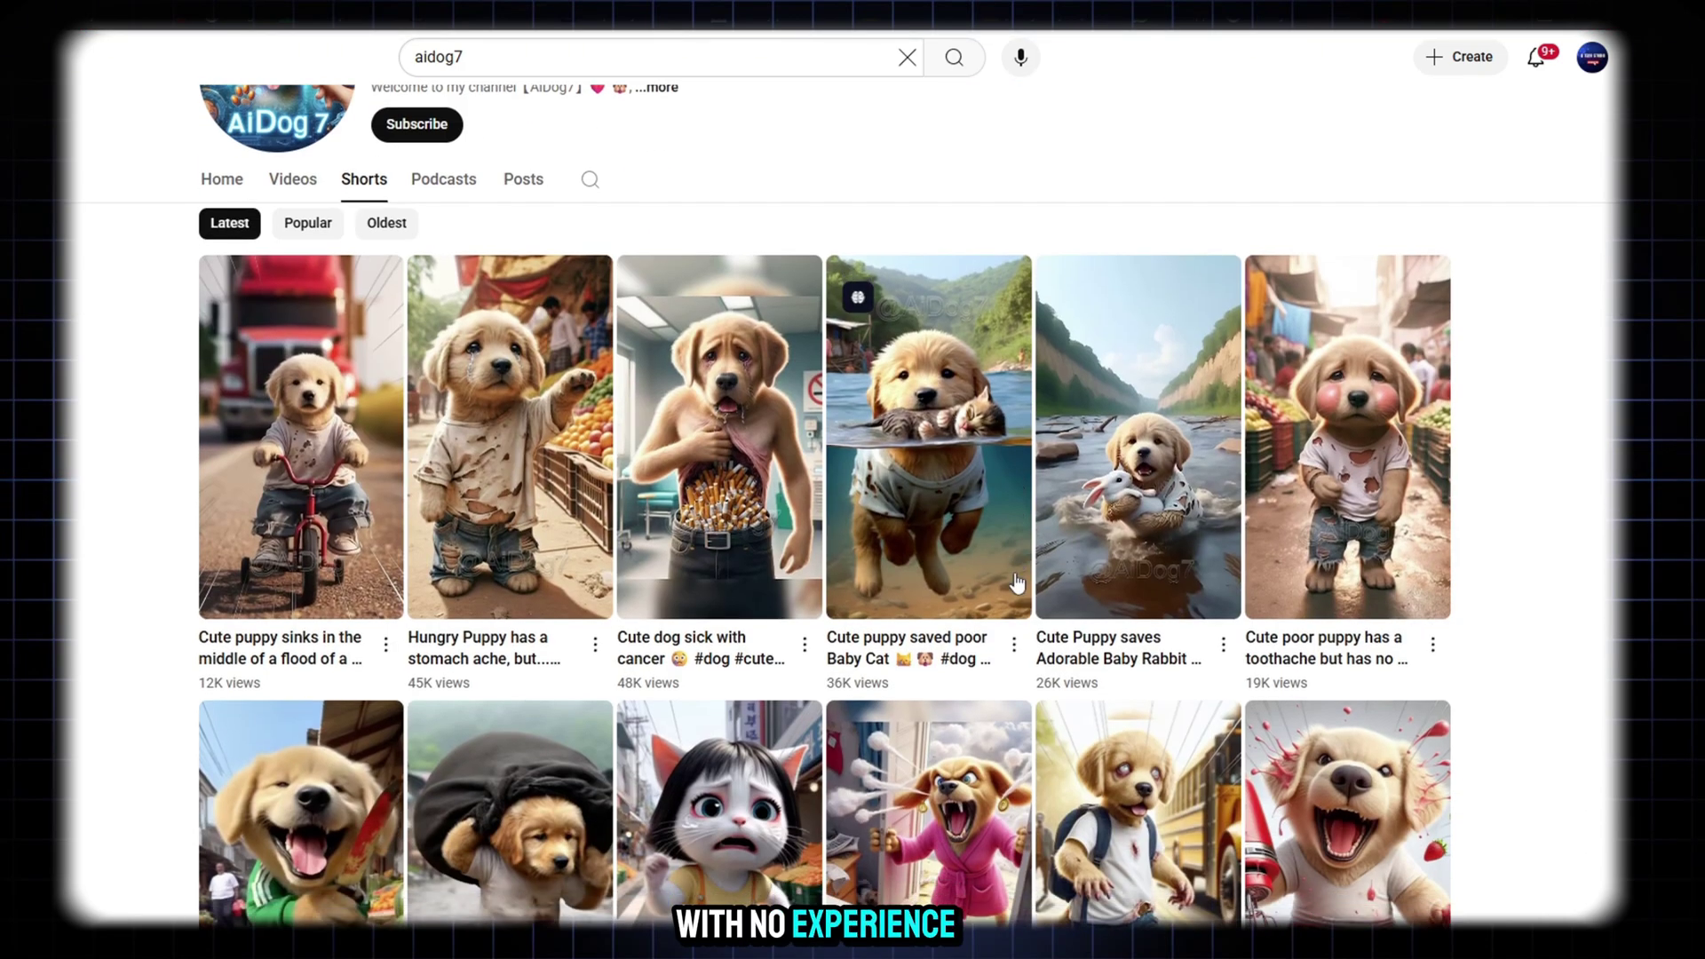
scroll(1017, 581, down, 3)
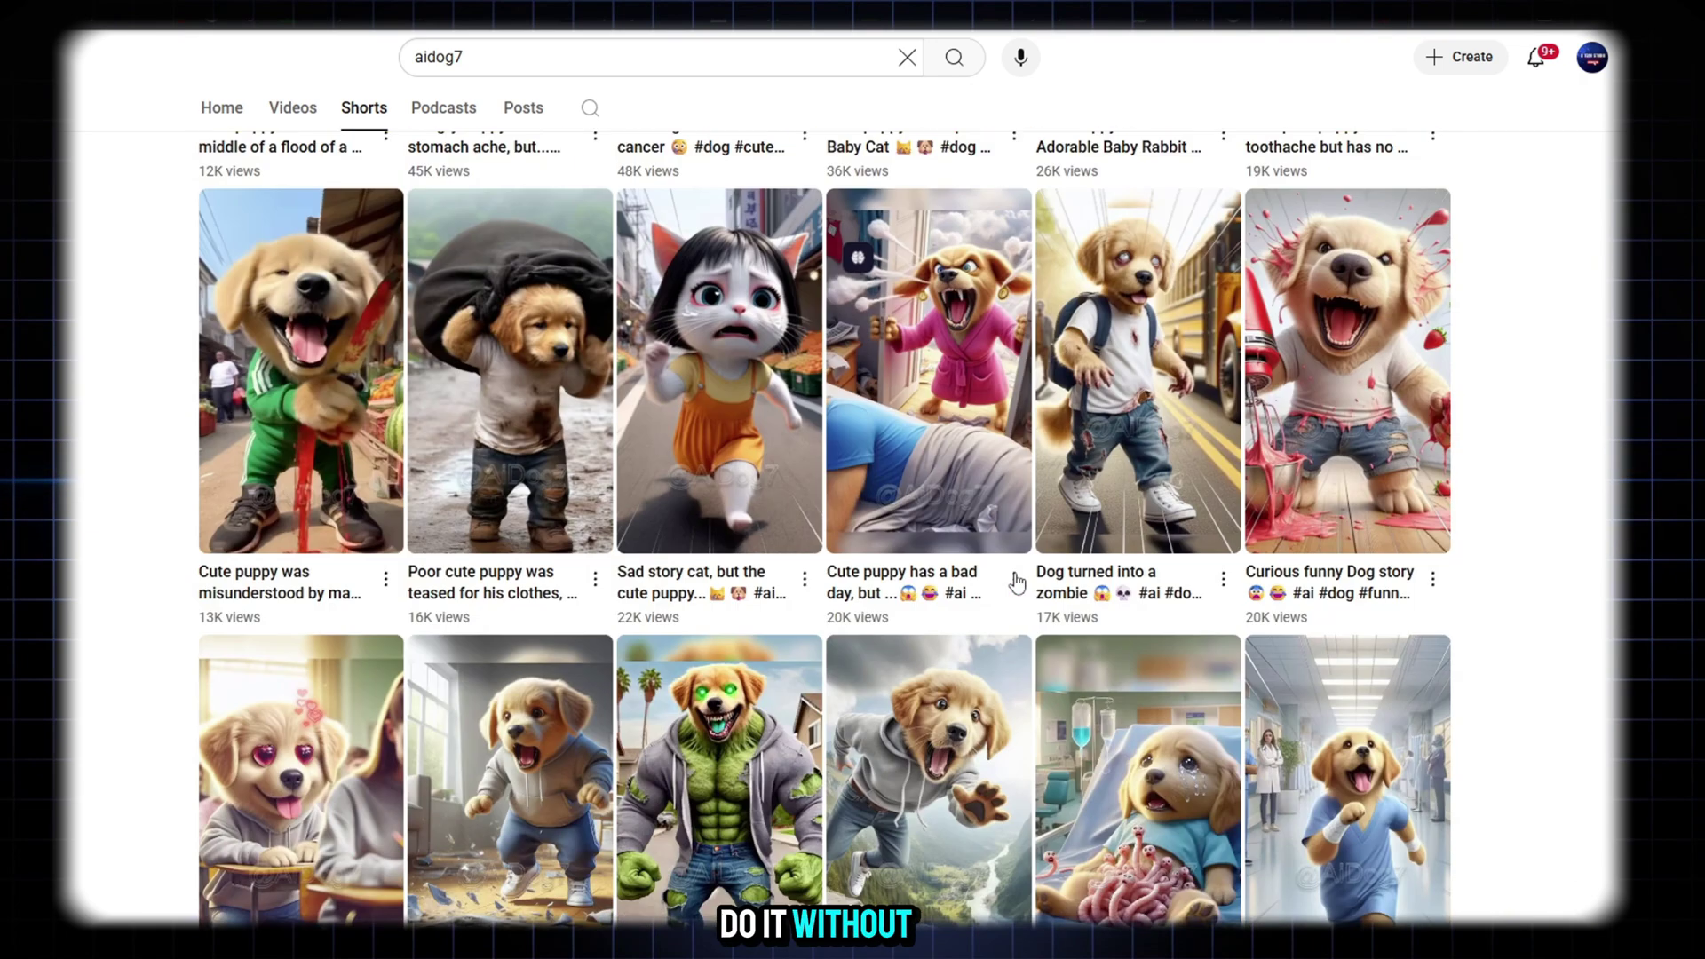
scroll(1017, 582, up, 8)
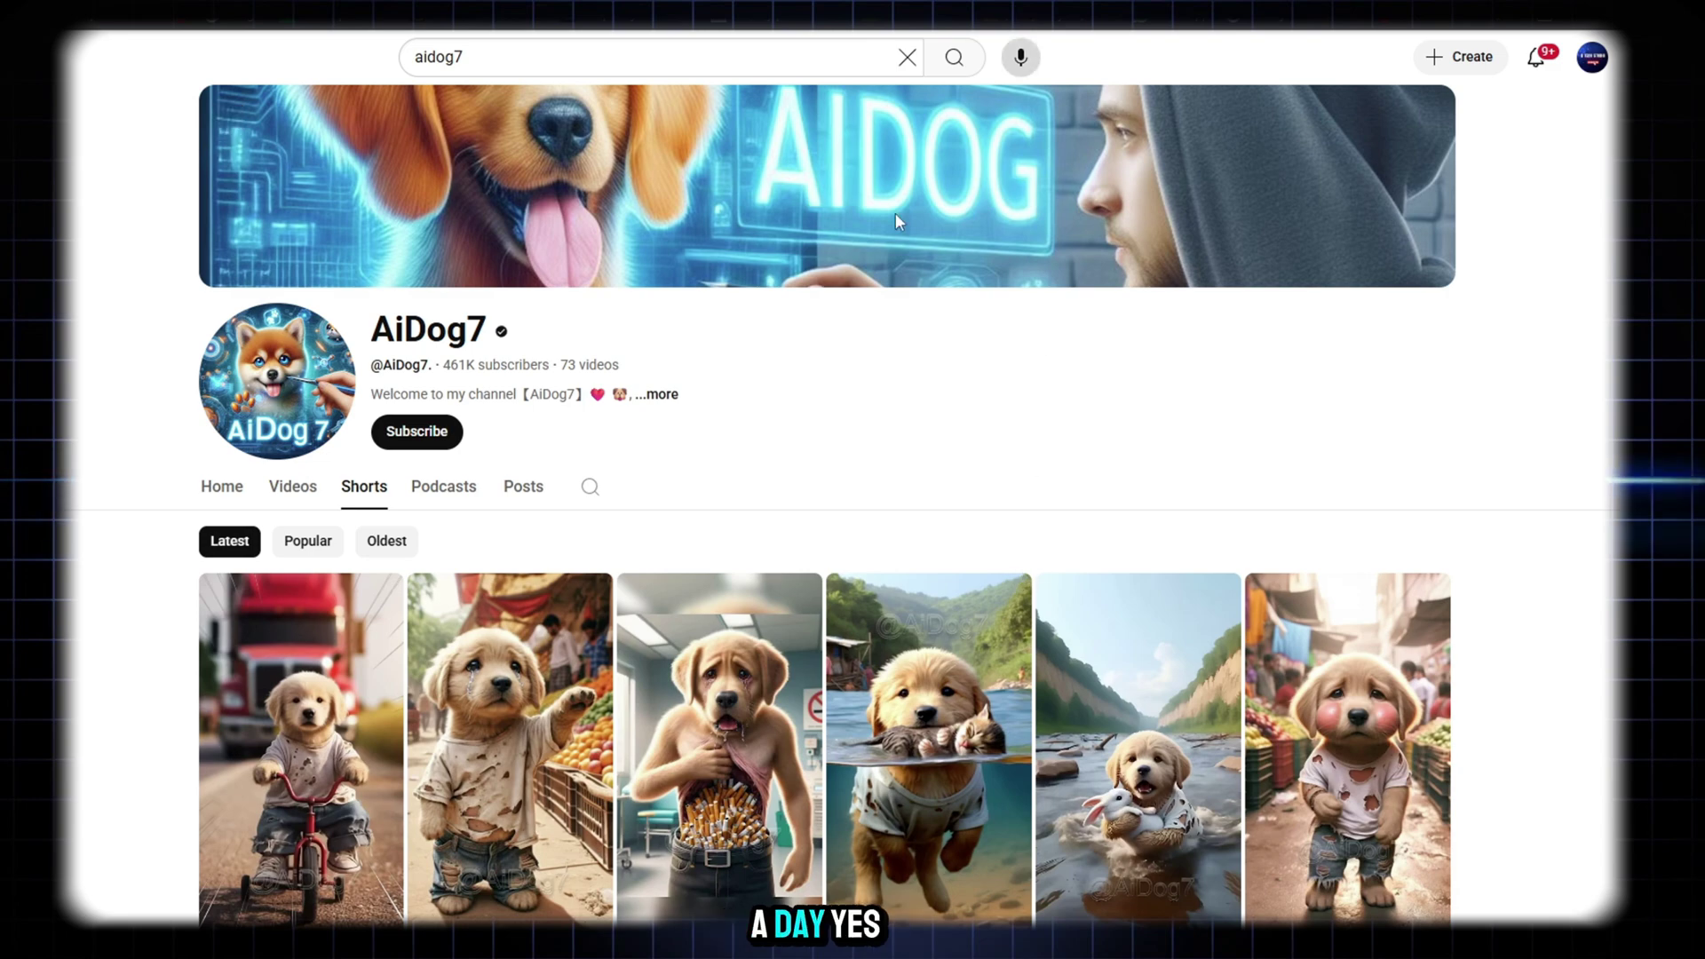
scroll(622, 502, down, 5)
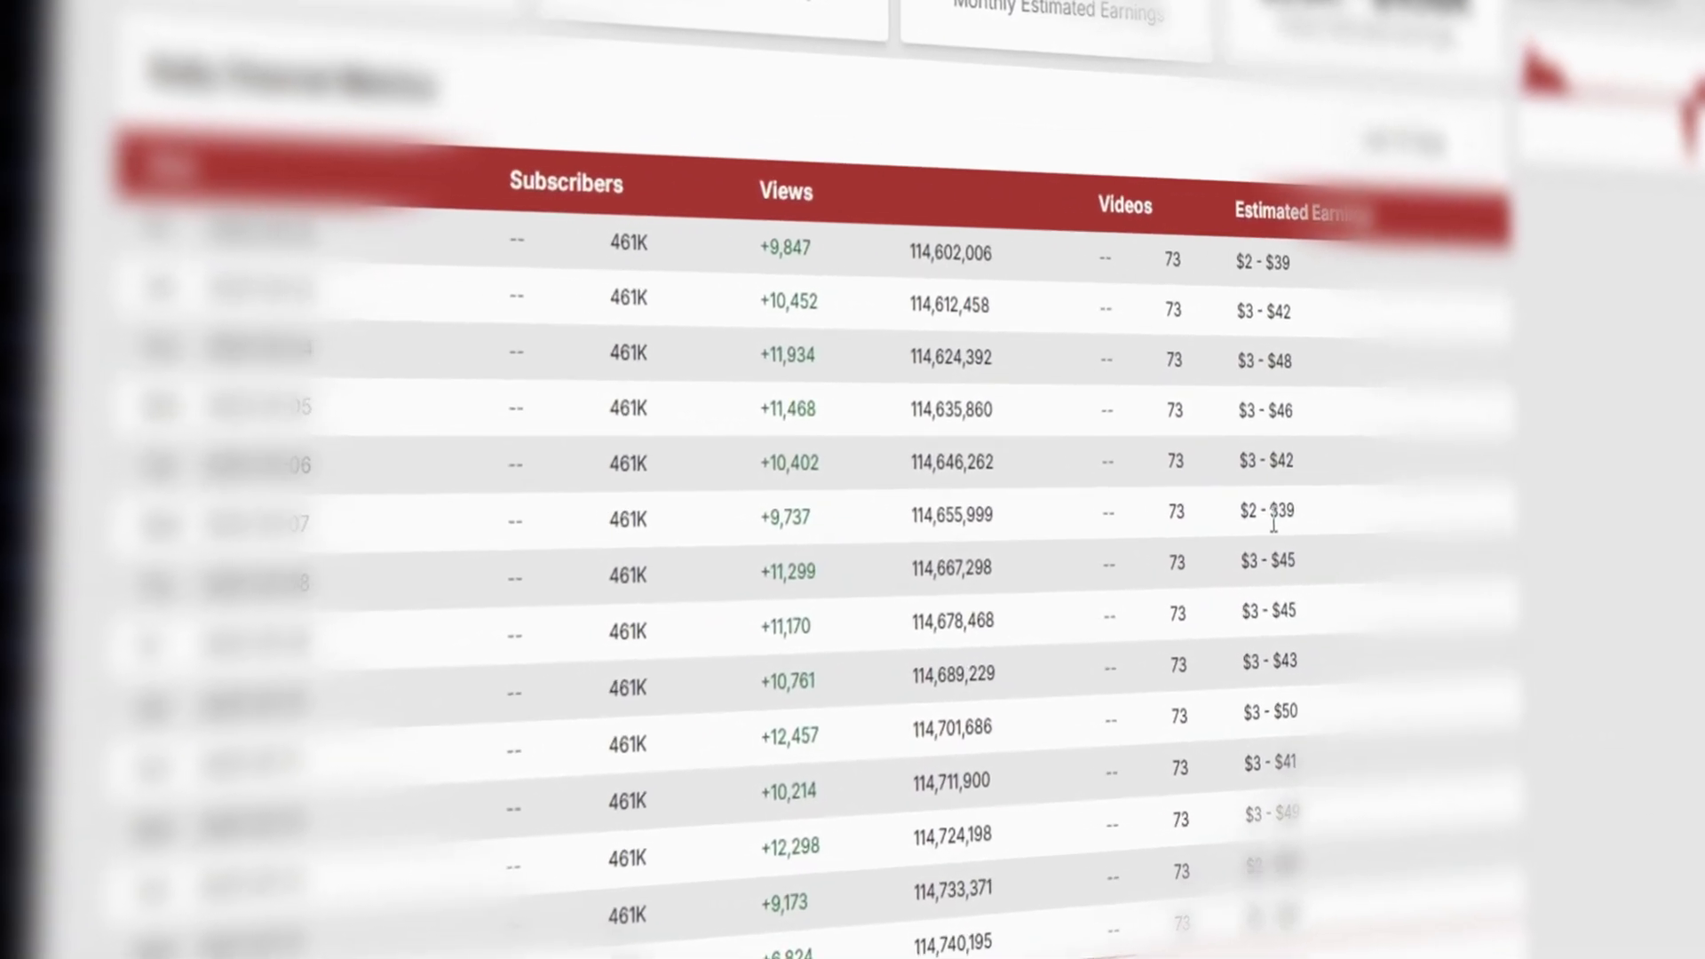
scroll(1263, 530, down, 4)
scroll(1303, 519, up, 10)
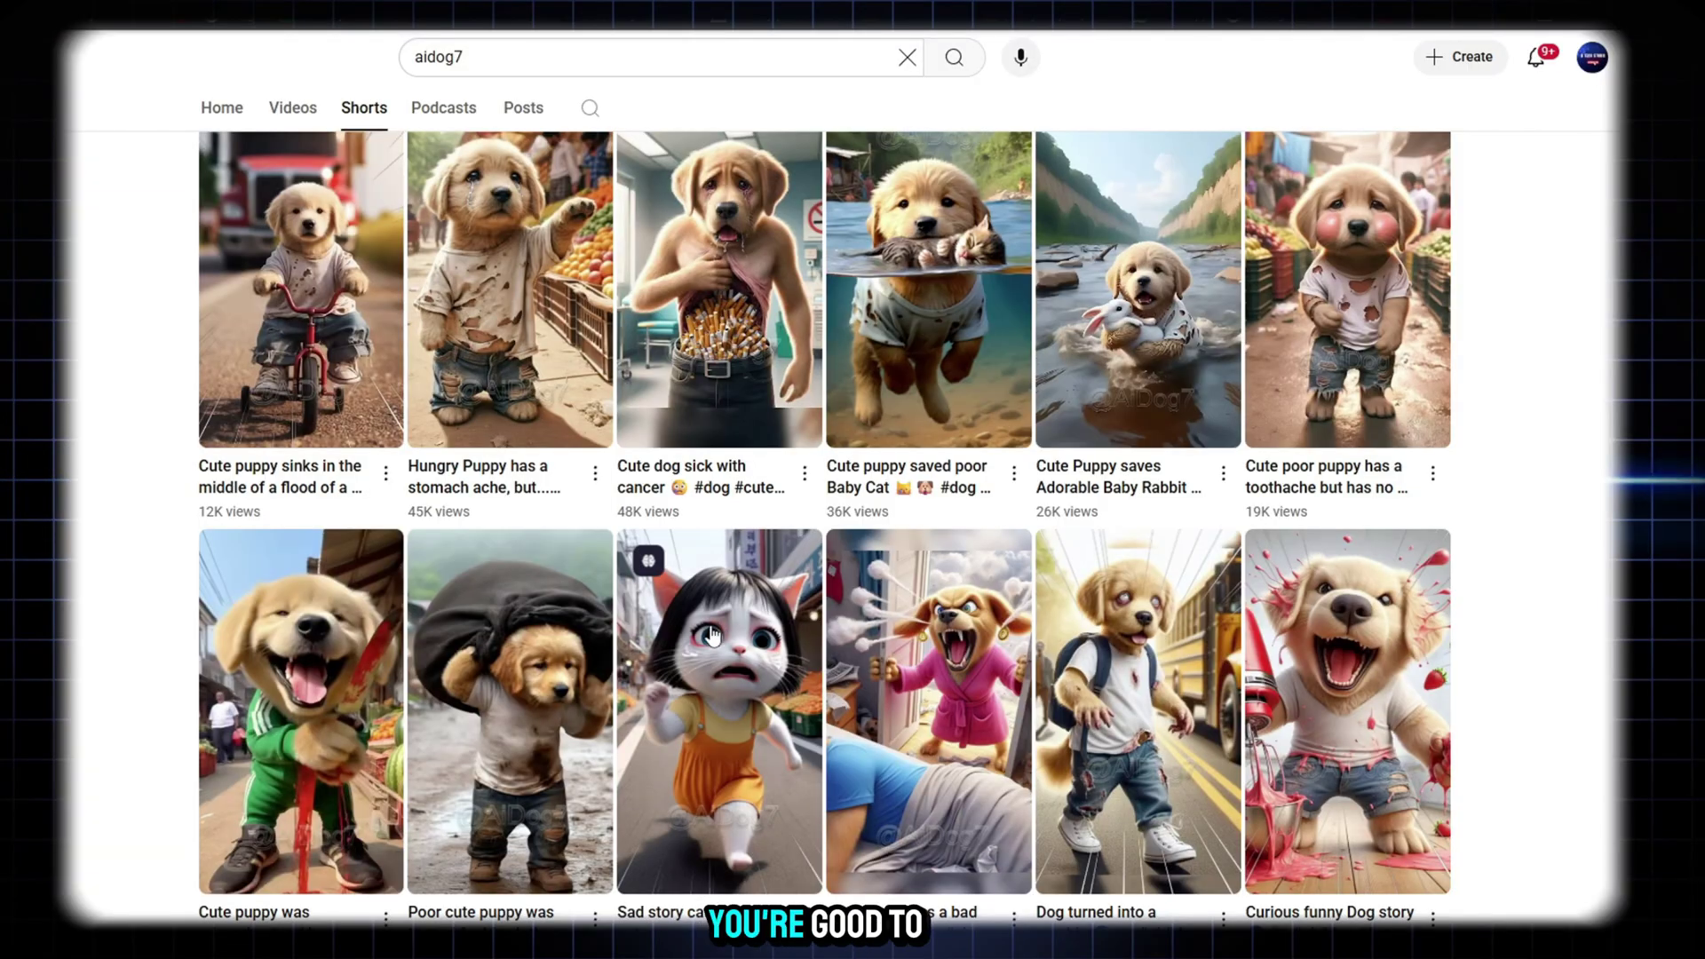
- Browse the aidog7 Shorts grid of puppy videos with view counts up to 12M
scroll(713, 634, up, 6)
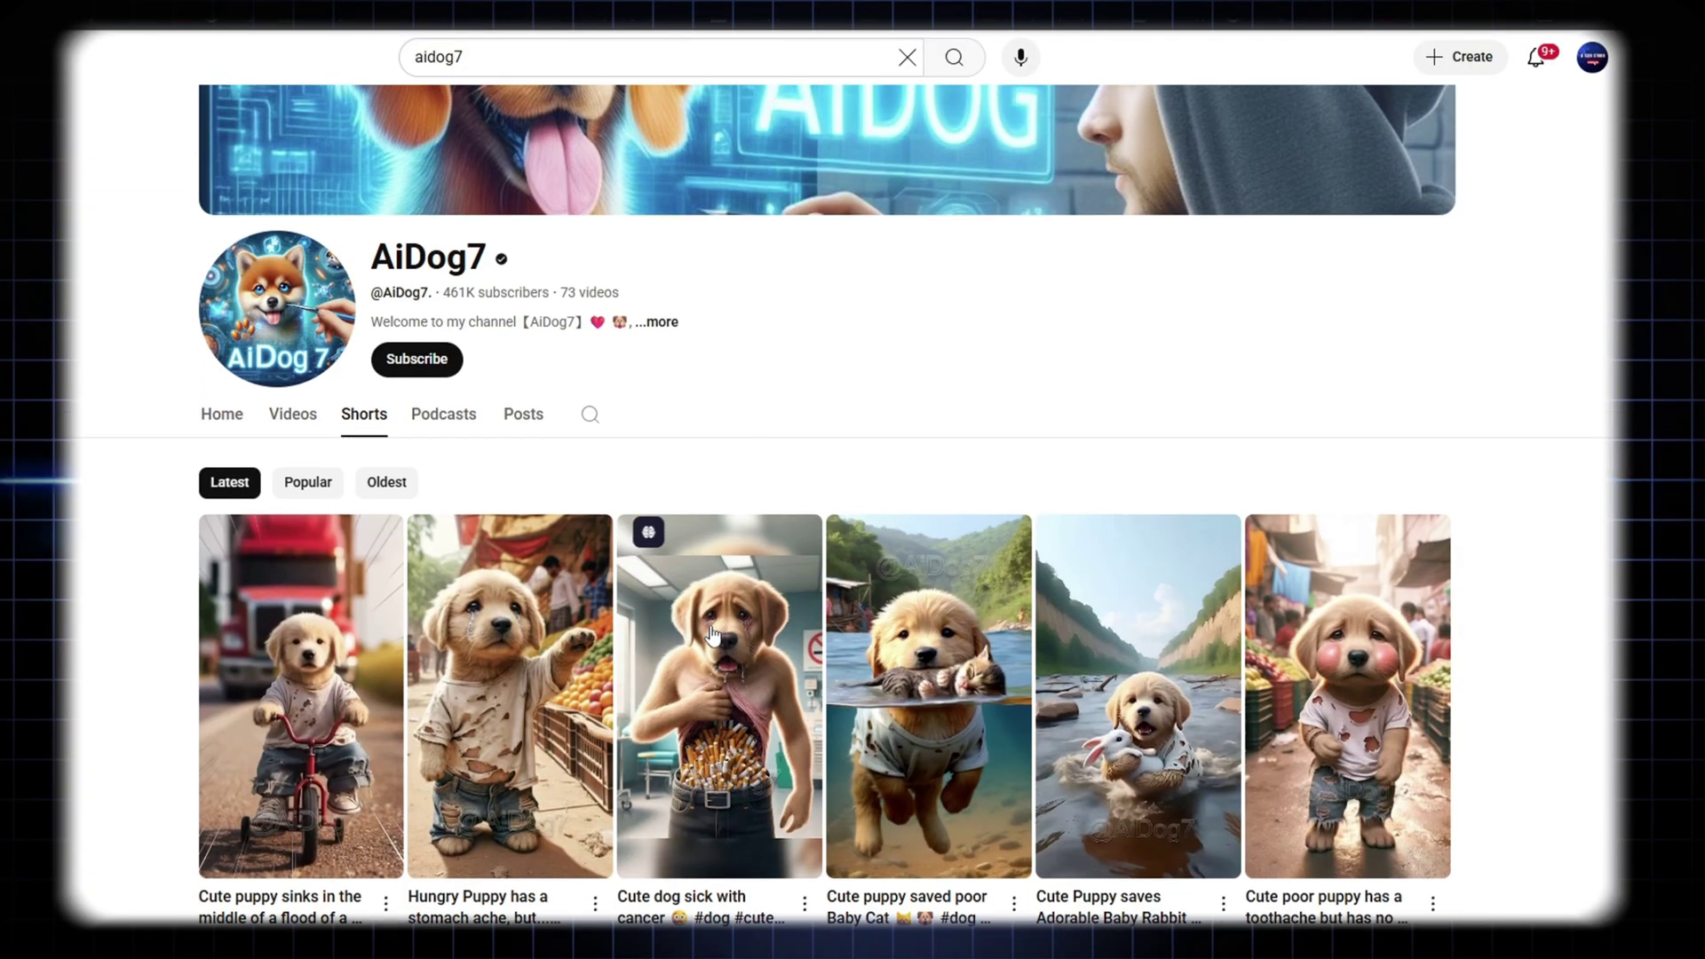
scroll(711, 634, down, 6)
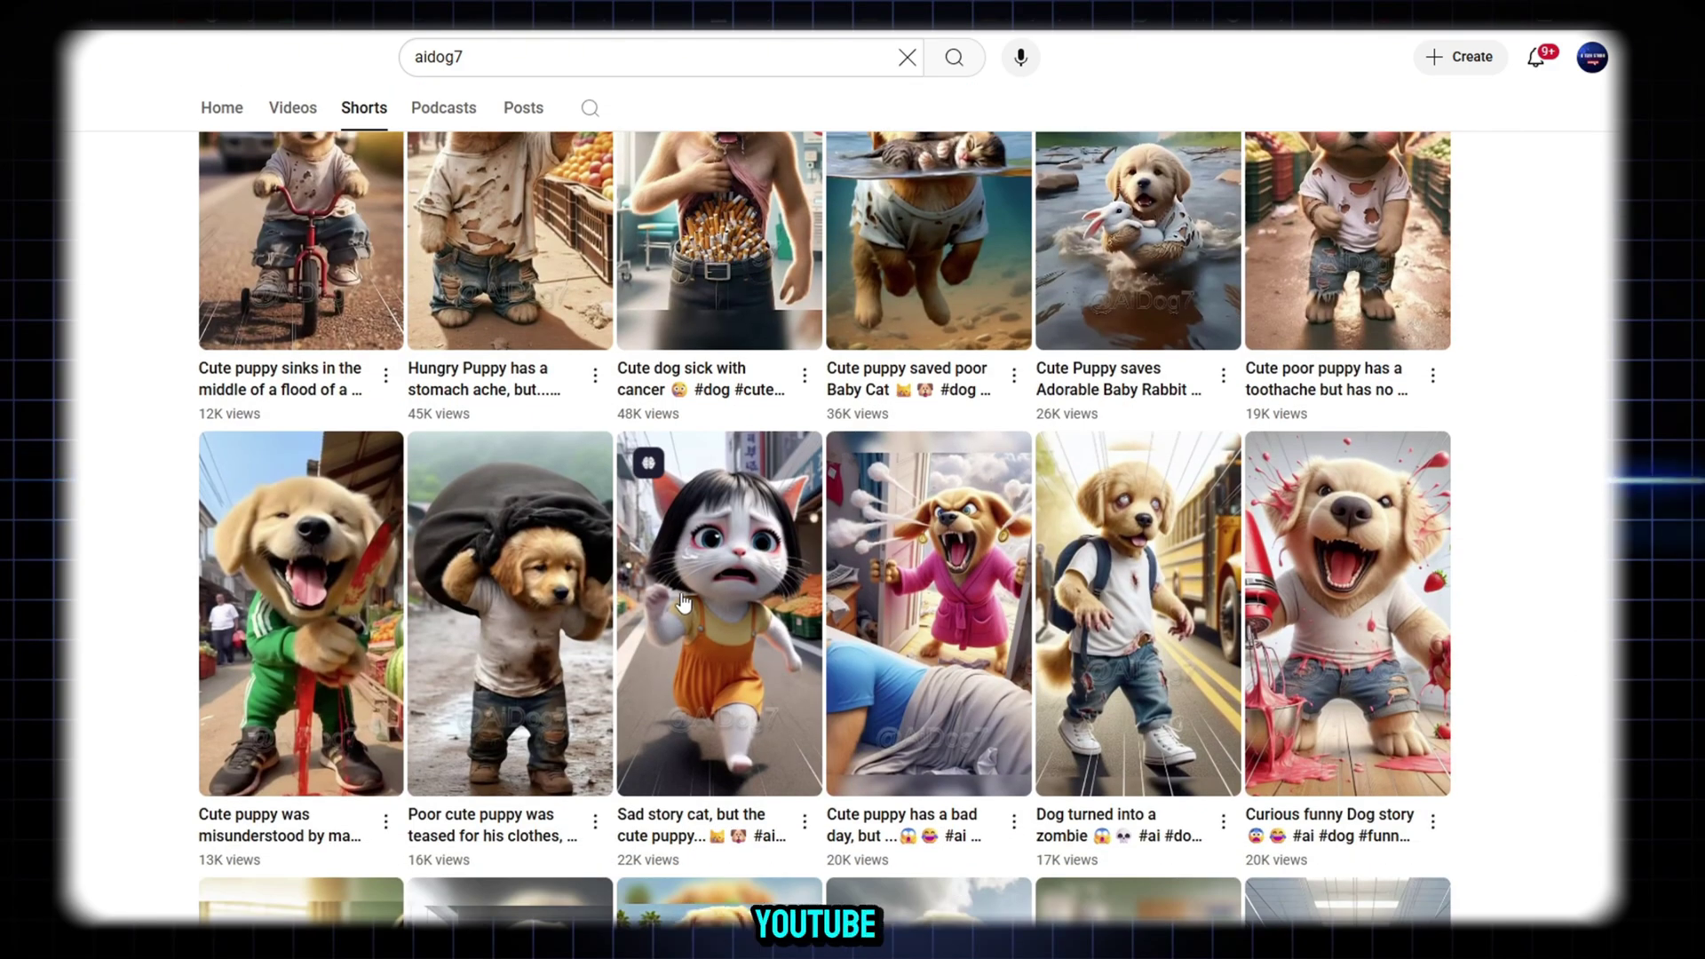
scroll(682, 602, down, 12)
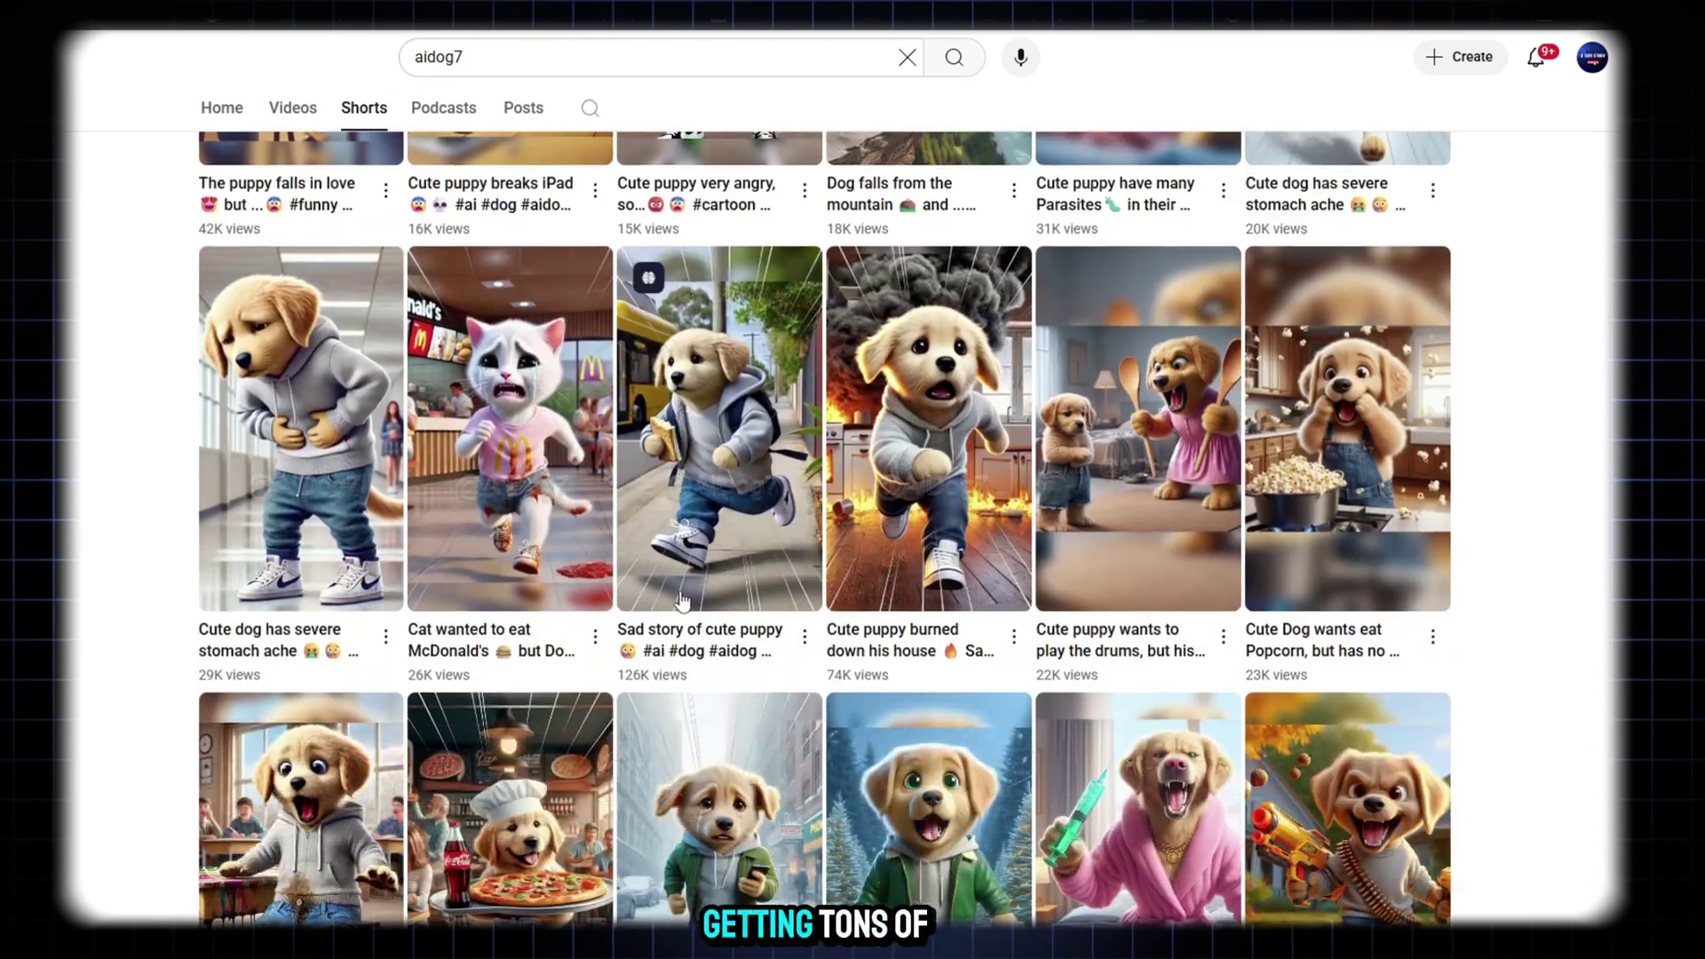
scroll(682, 602, down, 5)
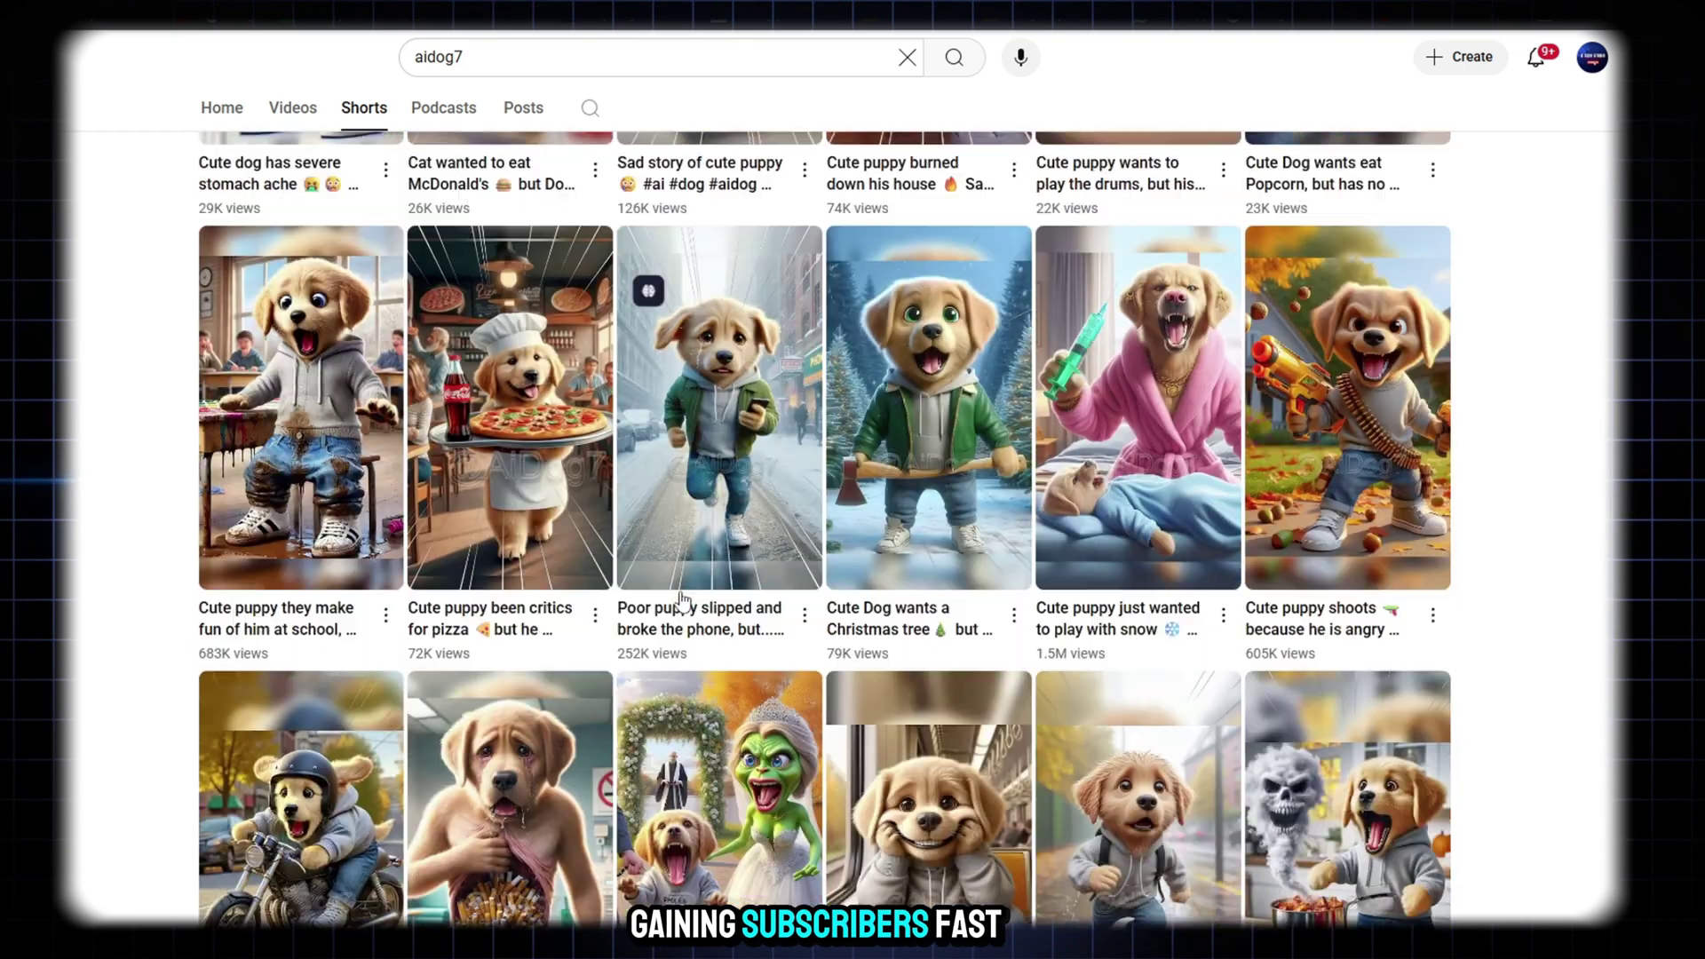
scroll(682, 602, down, 10)
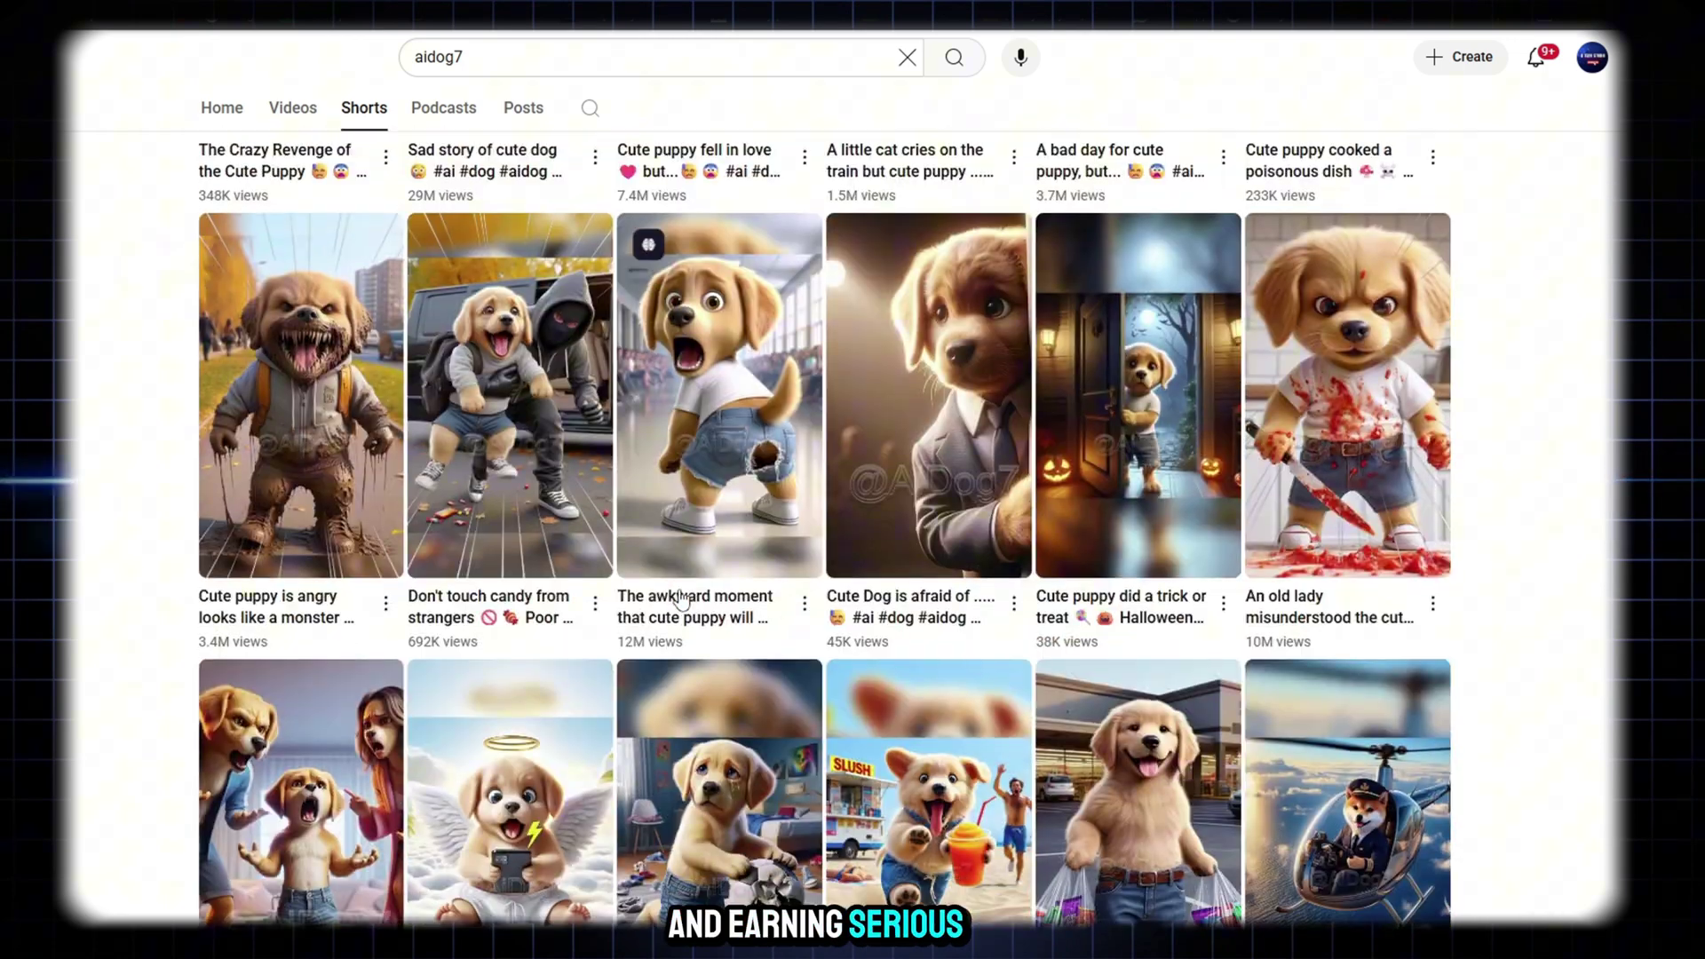
scroll(682, 602, down, 3)
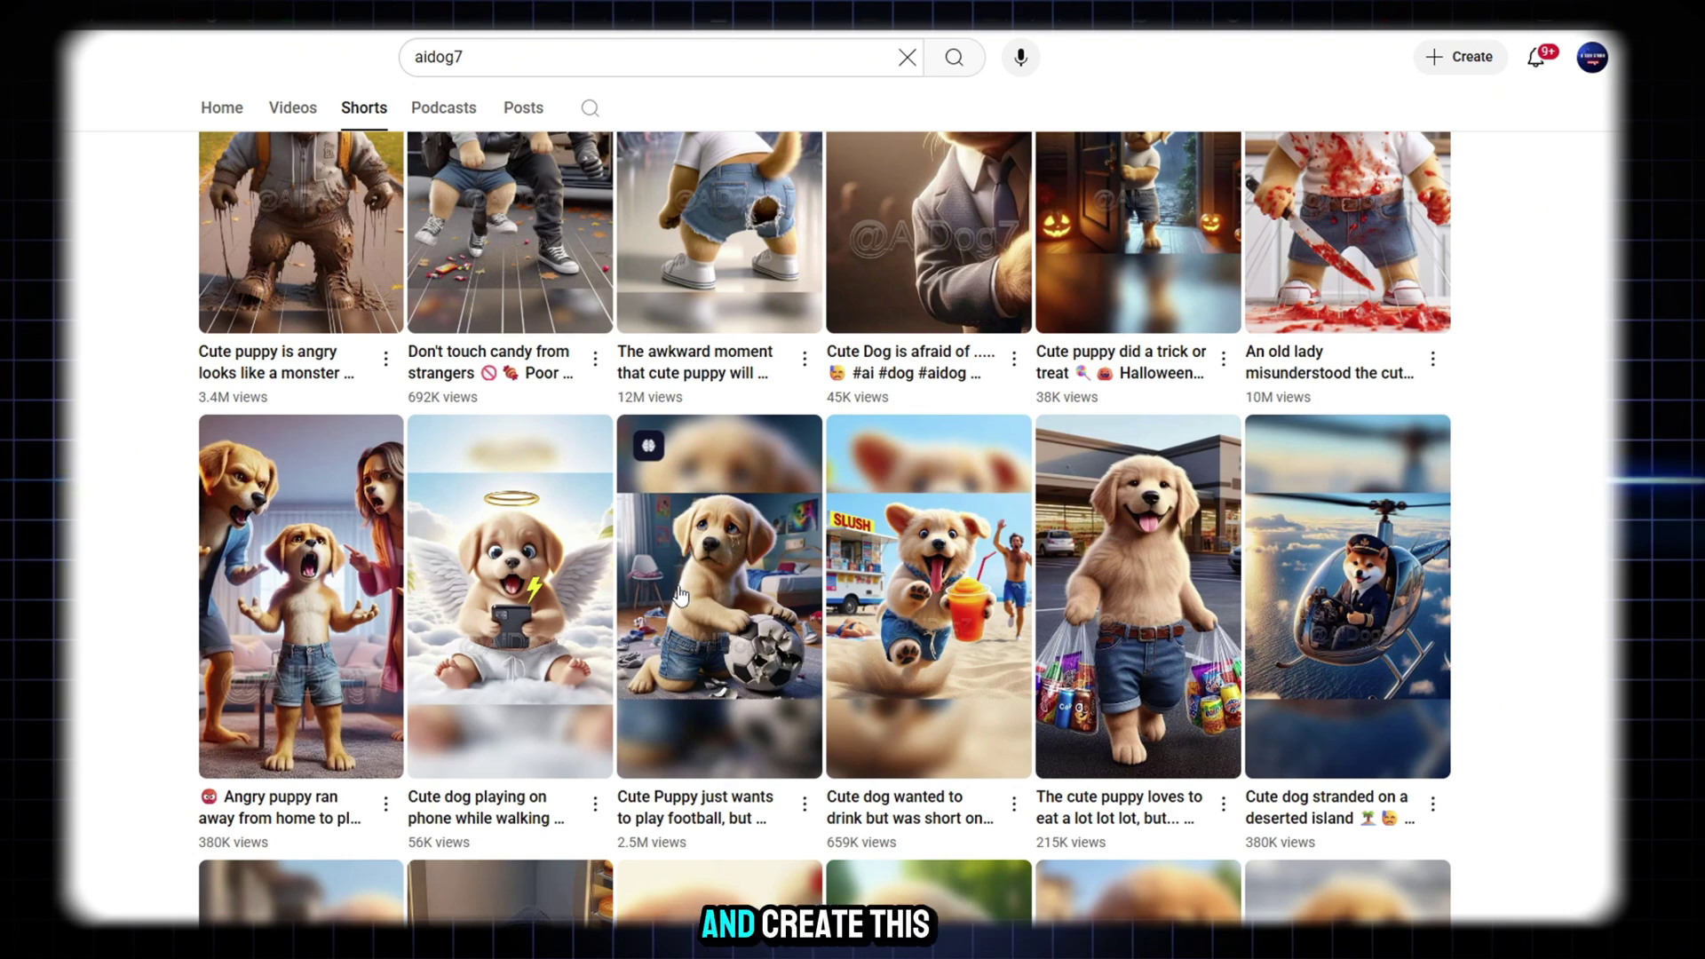
scroll(680, 593, down, 3)
scroll(799, 420, down, 5)
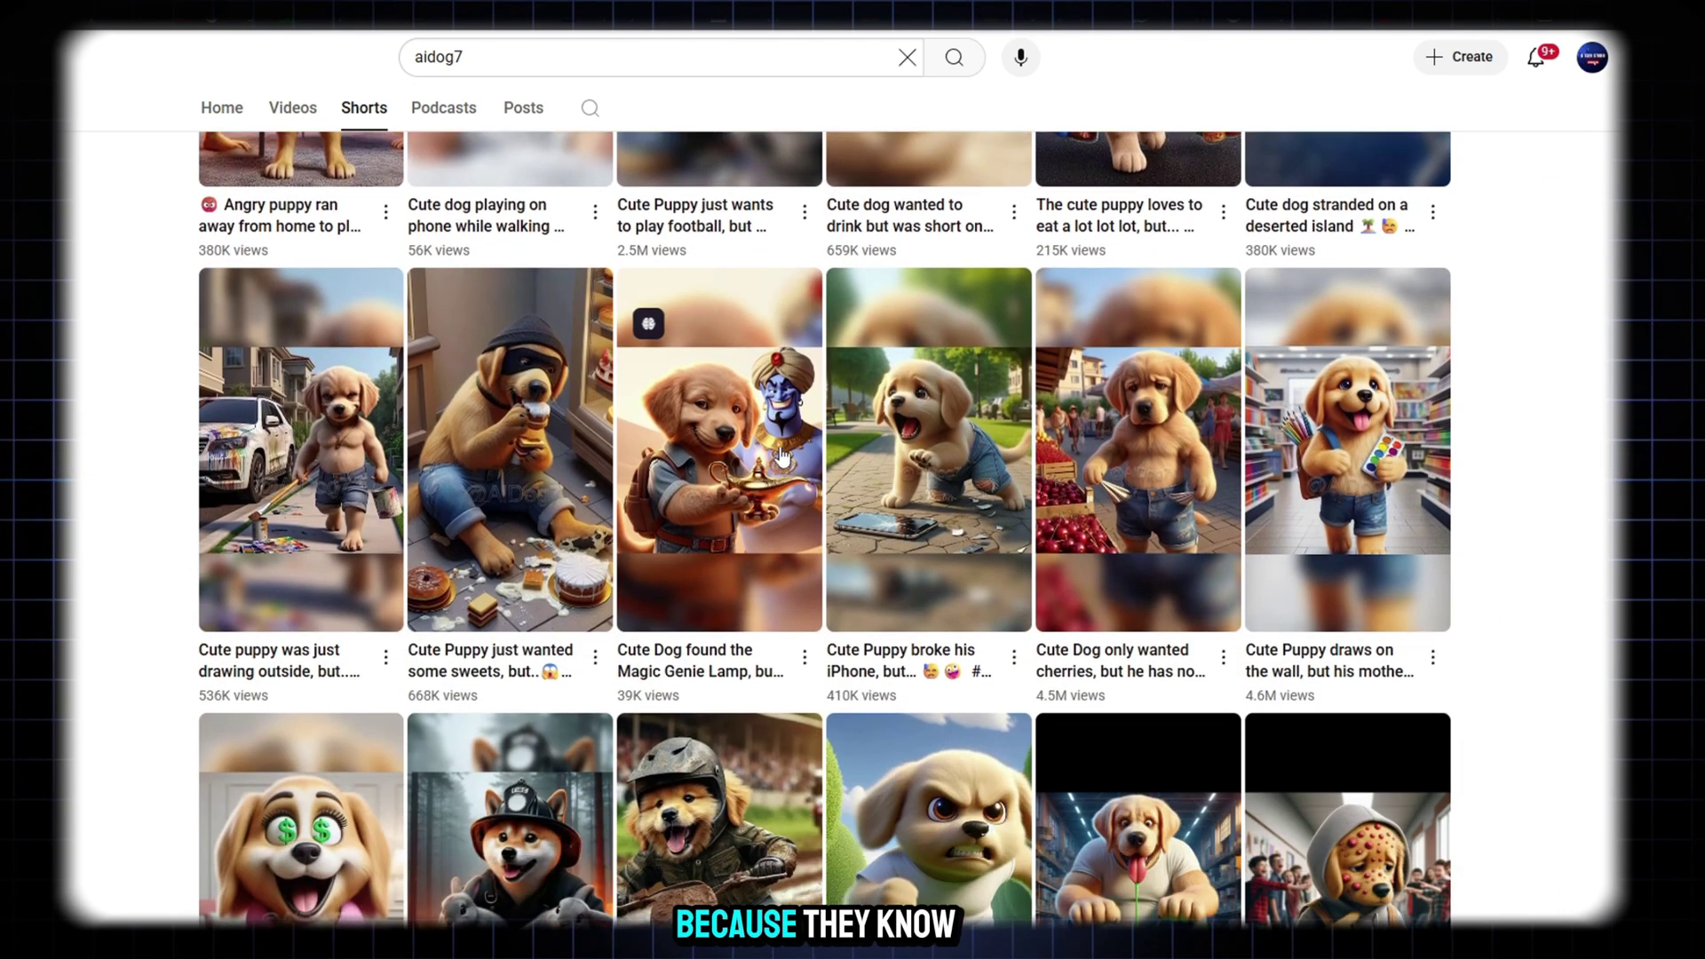
scroll(775, 450, up, 1)
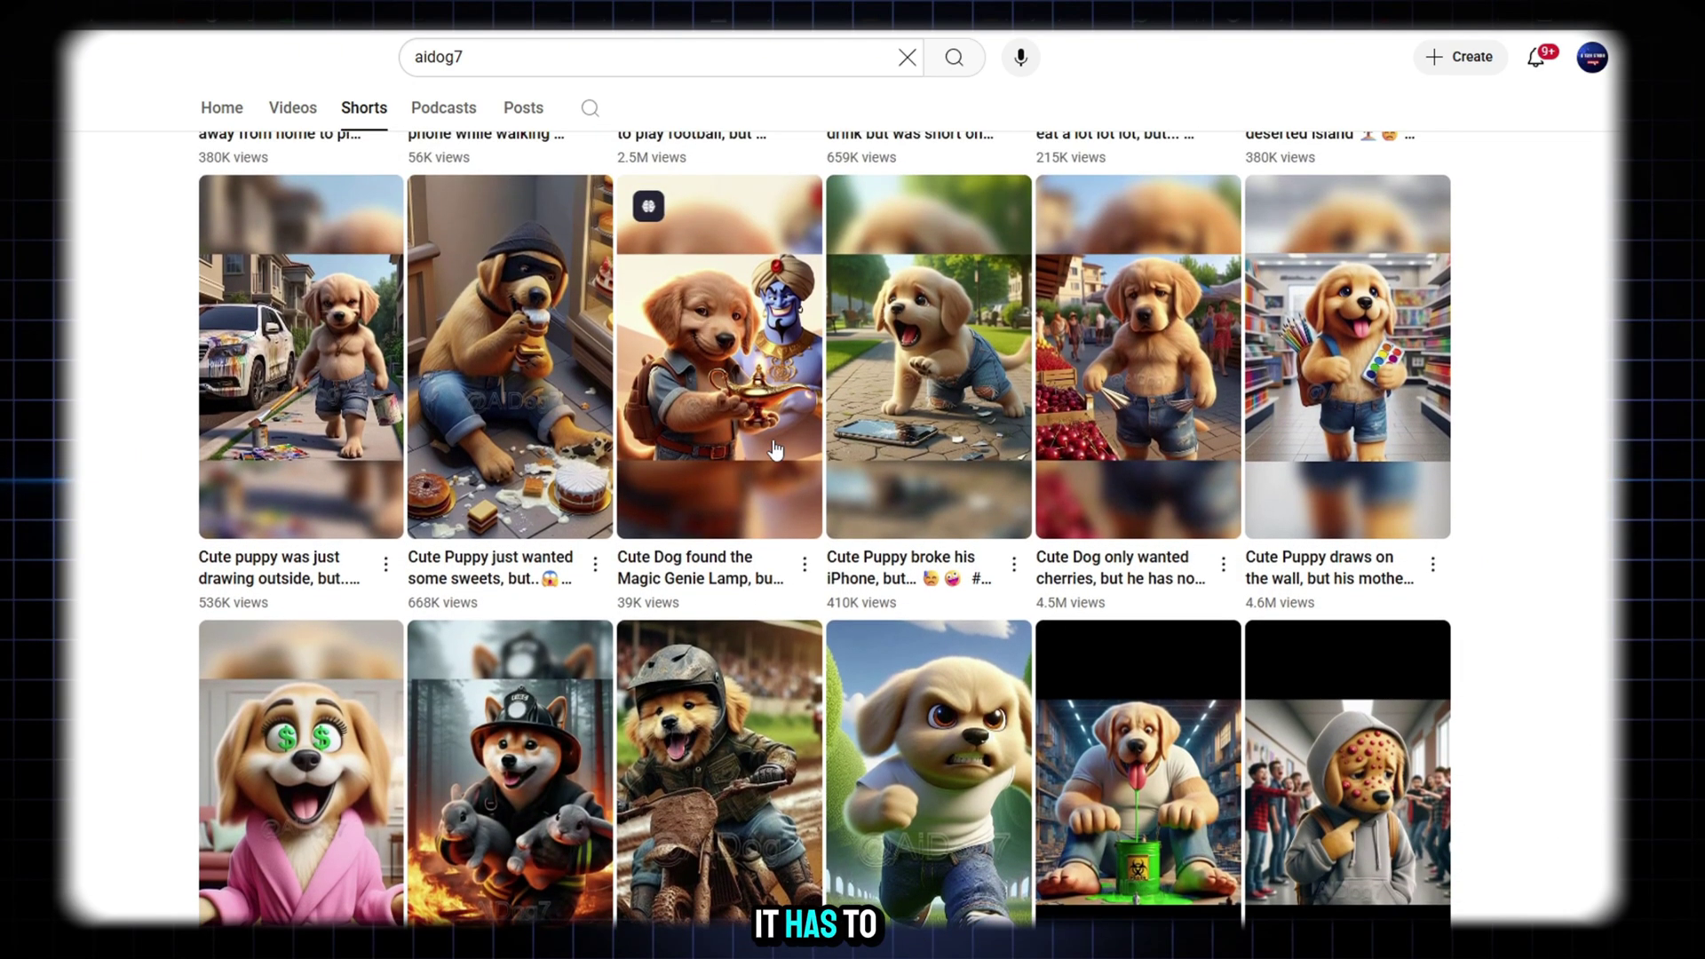
scroll(775, 450, down, 8)
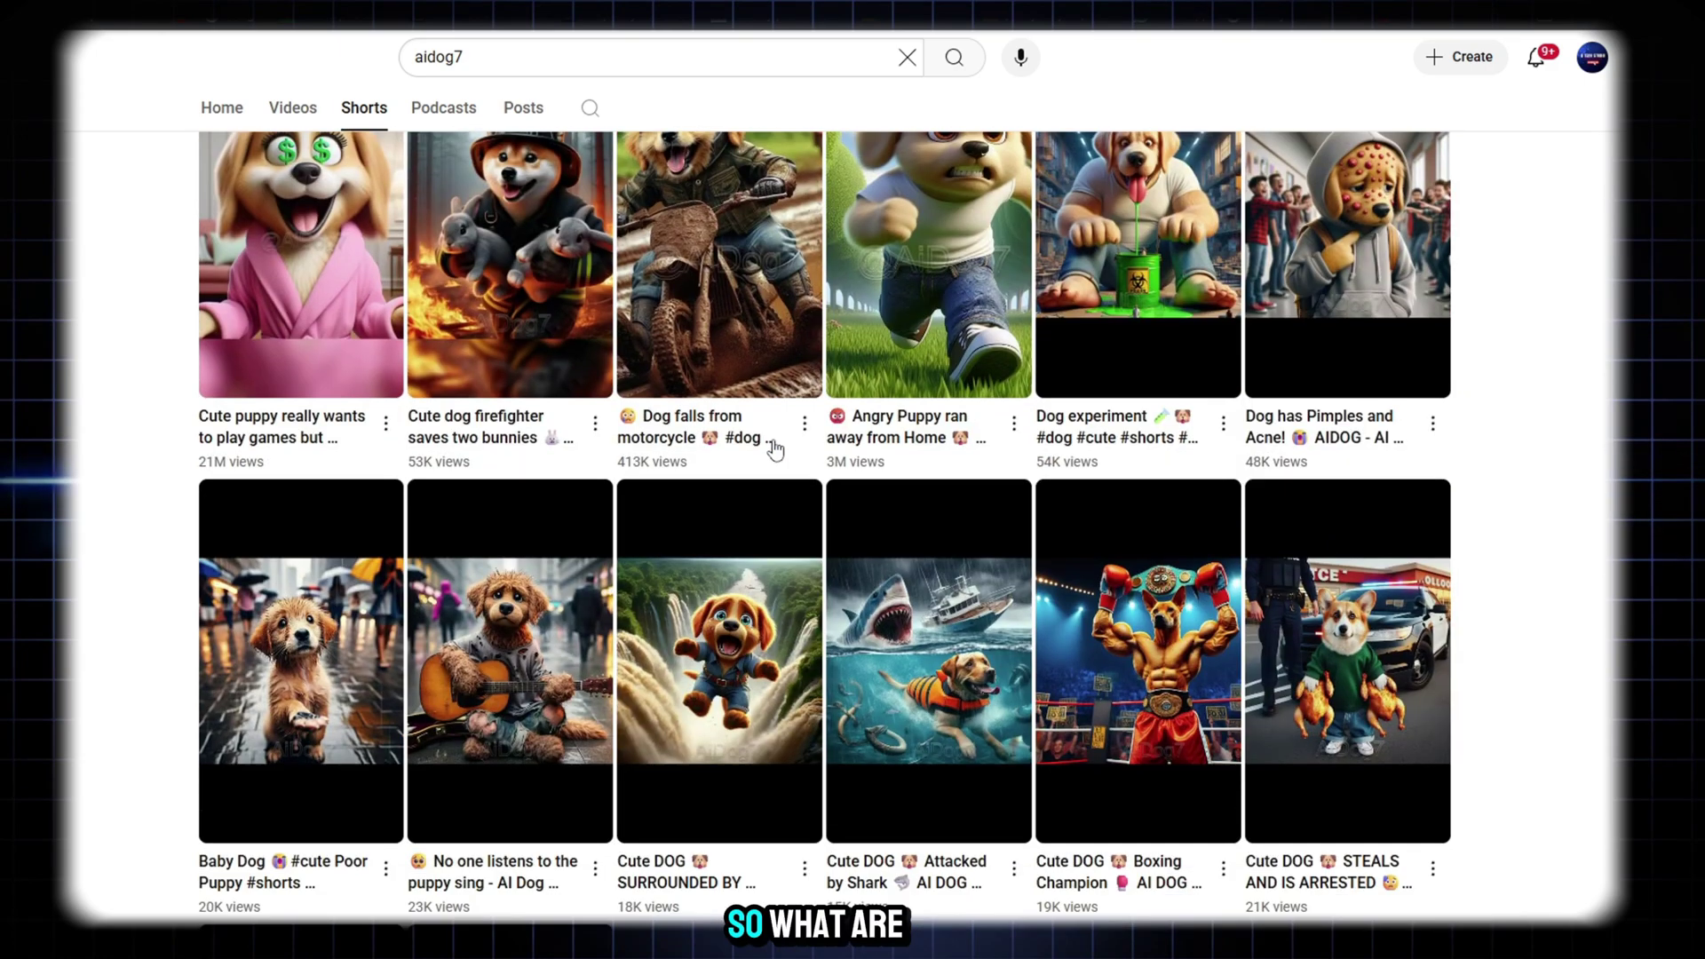
scroll(775, 442, up, 12)
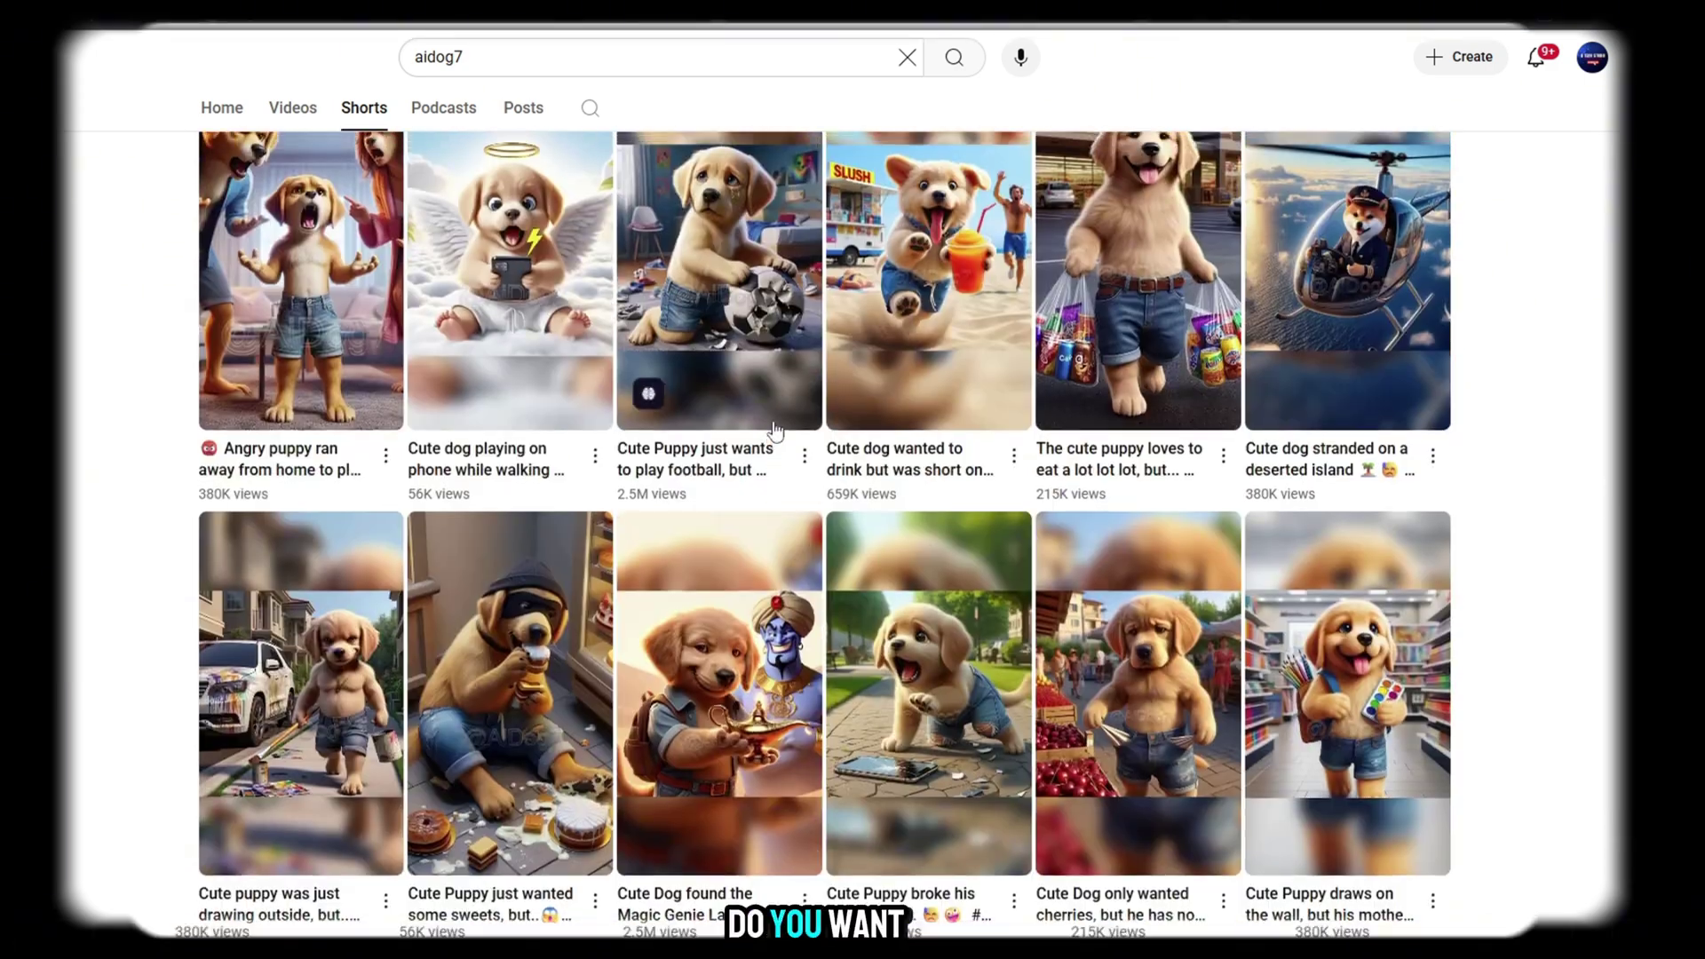
scroll(775, 441, up, 6)
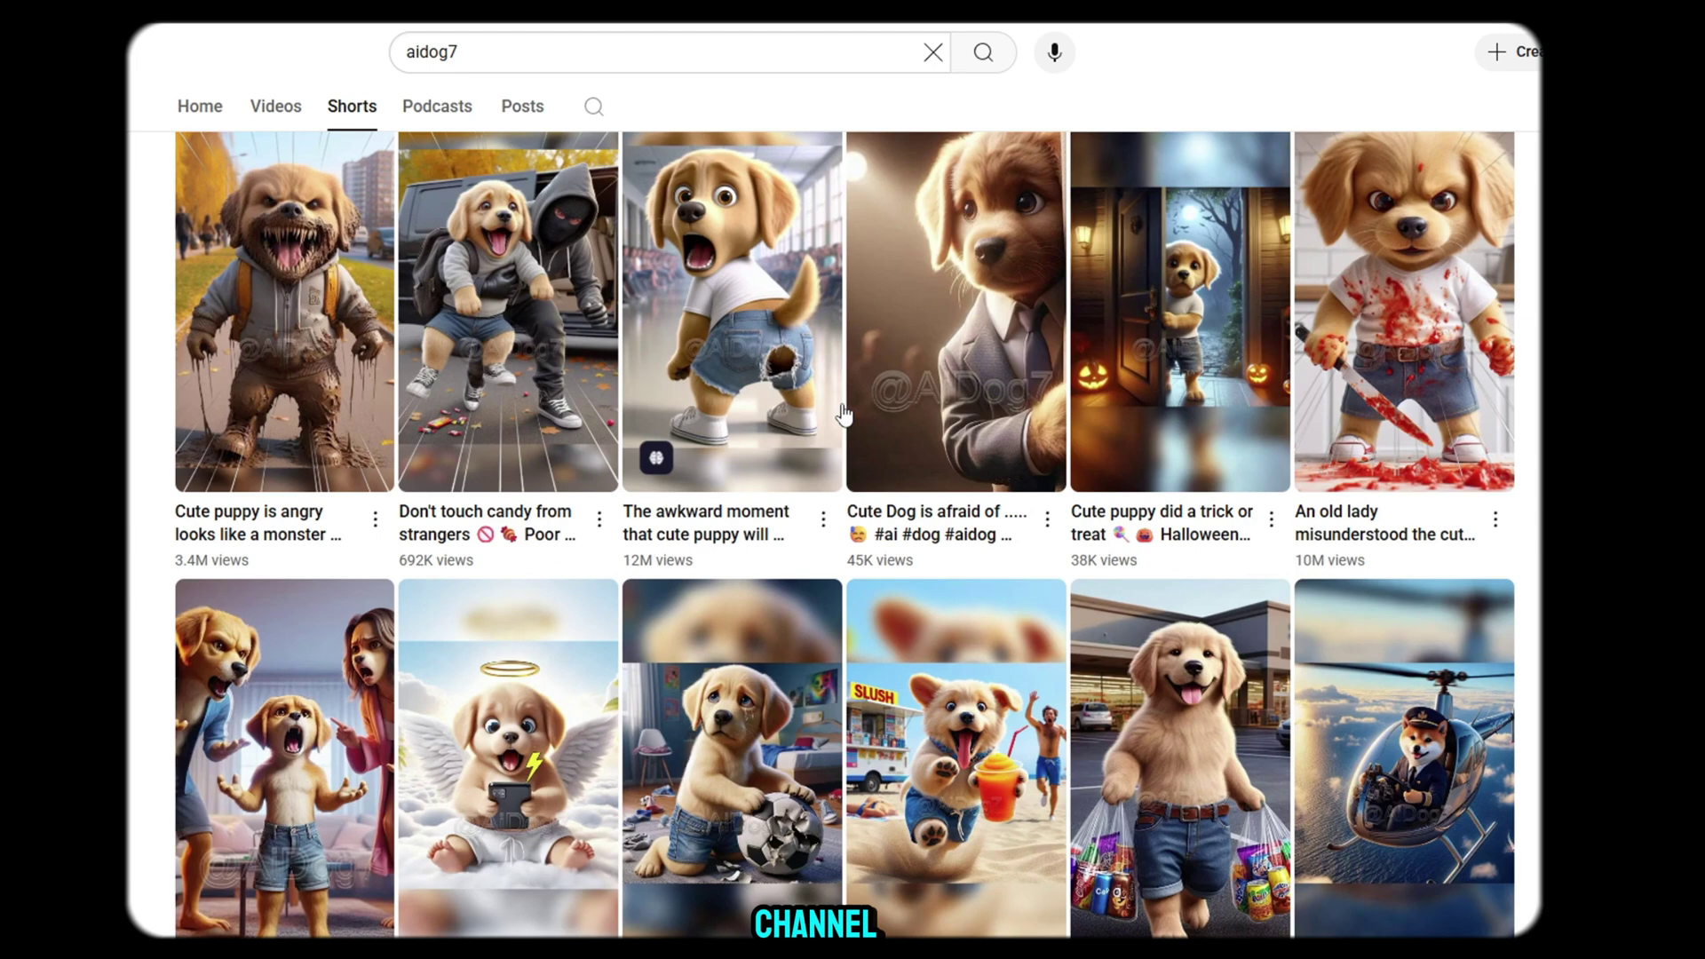
- Snip the aidog7 Shorts thumbnail grid to the clipboard with Win+Shift+S
key(super+shift+s)
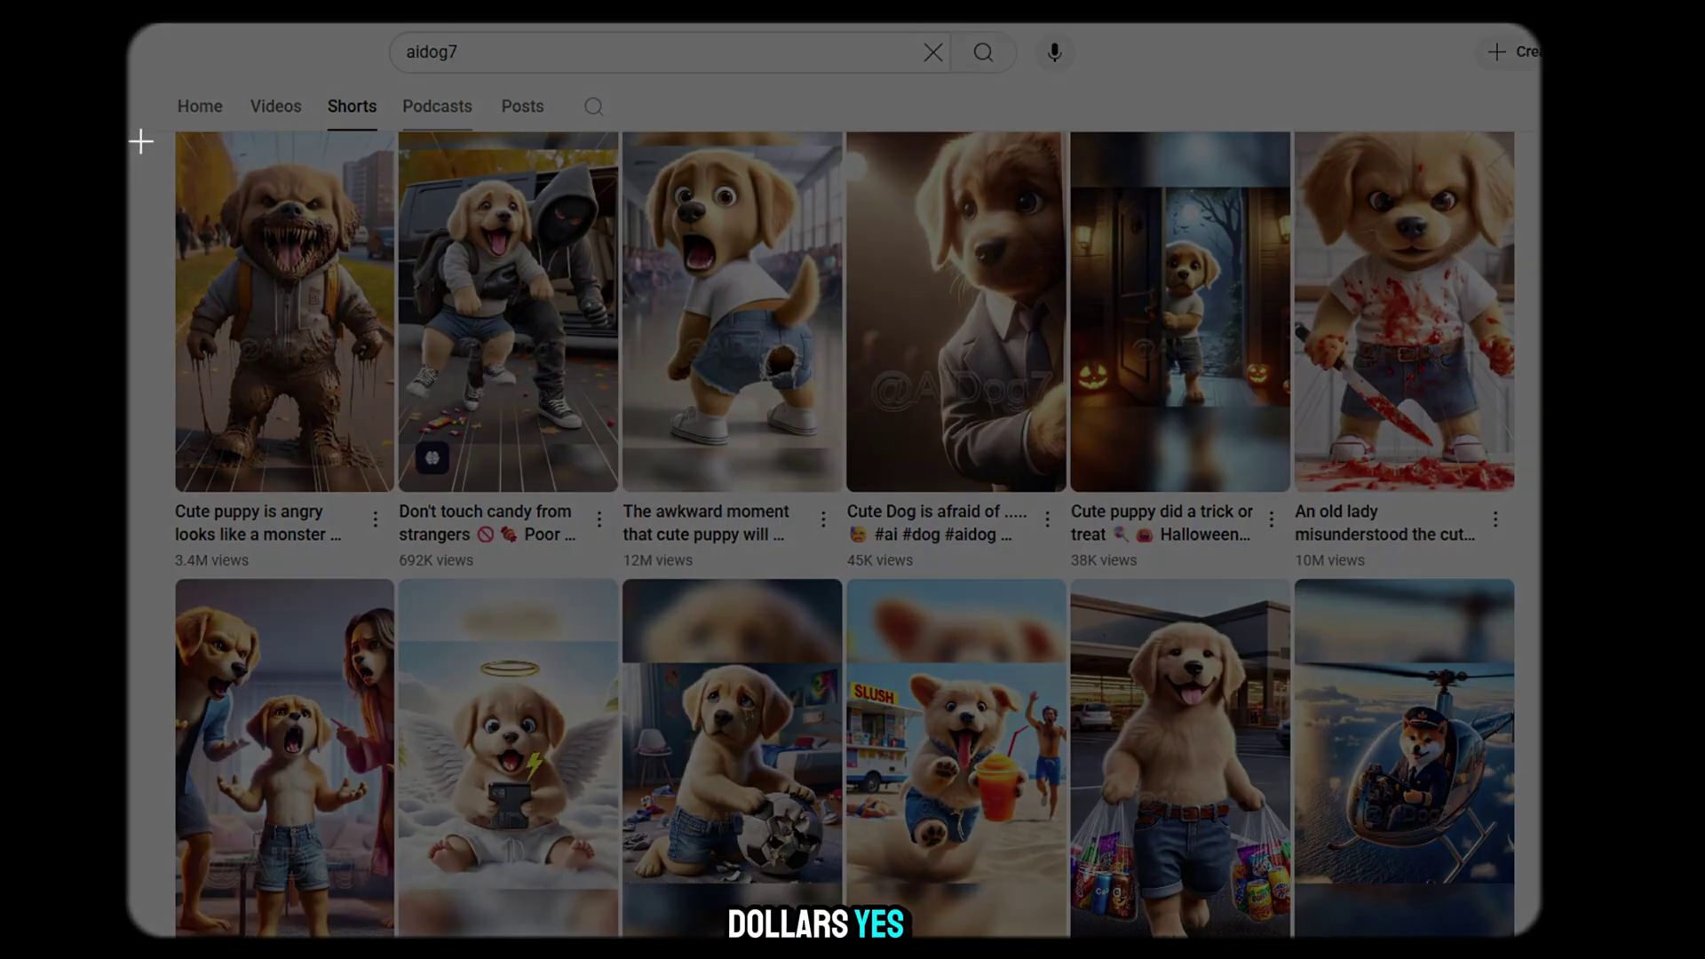
drag(138, 141, 622, 470)
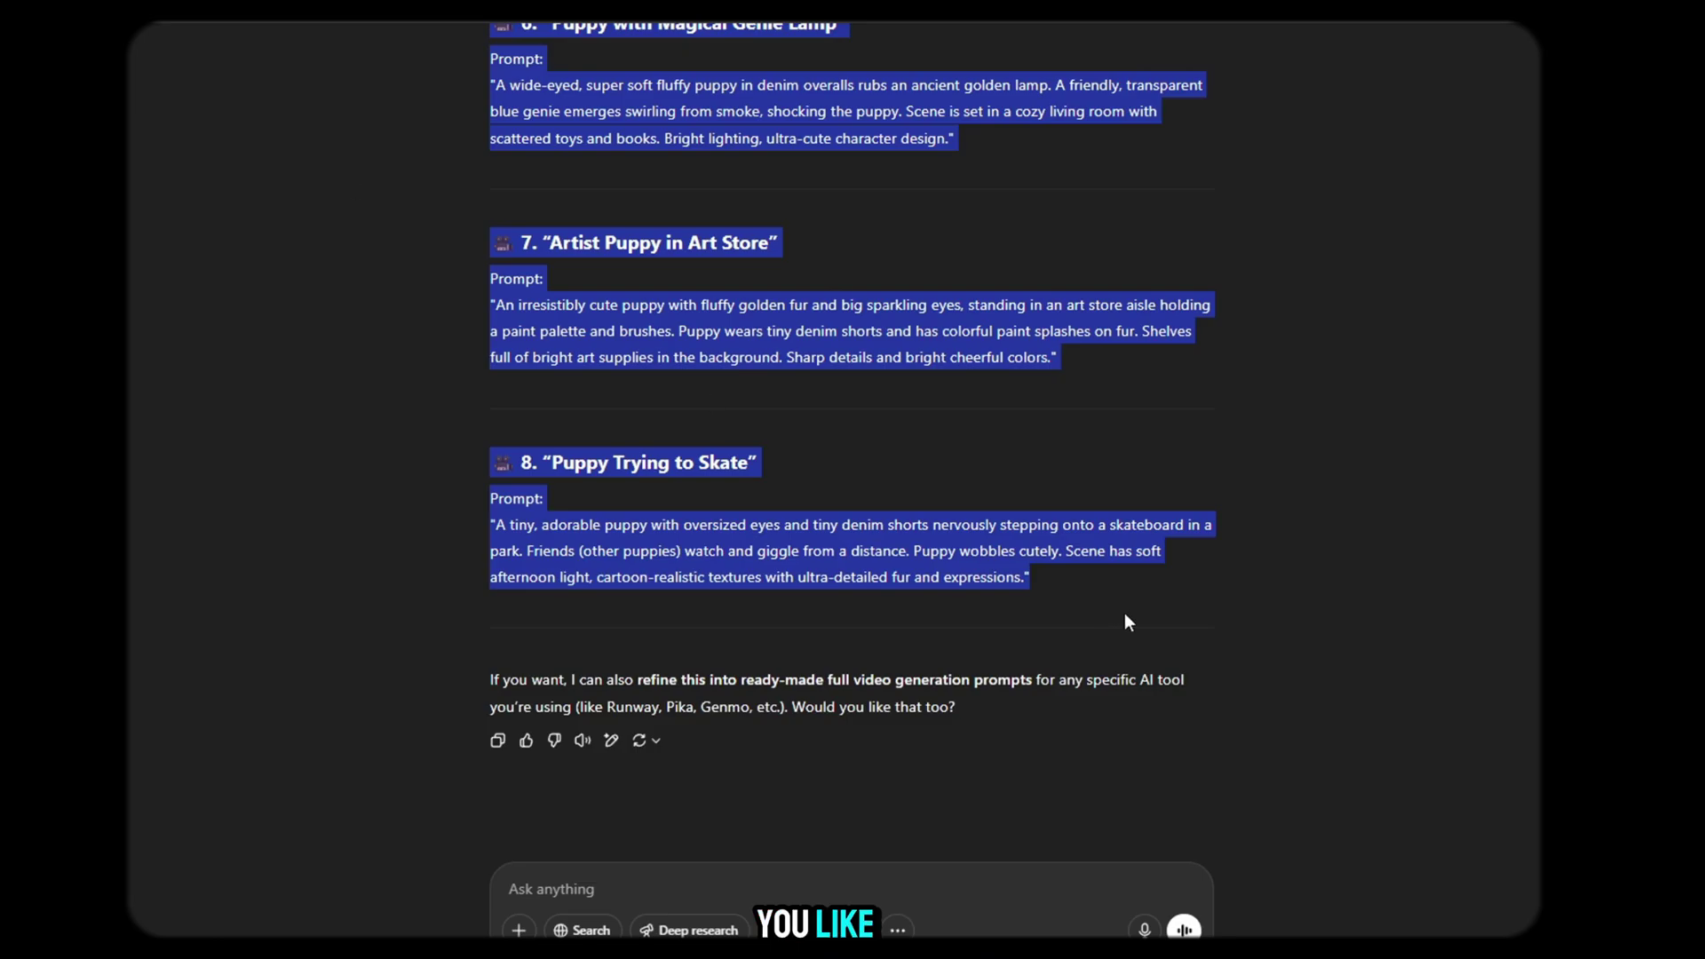
- Review the request message and the first three puppy video prompts in ChatGPT
scroll(932, 478, up, 10)
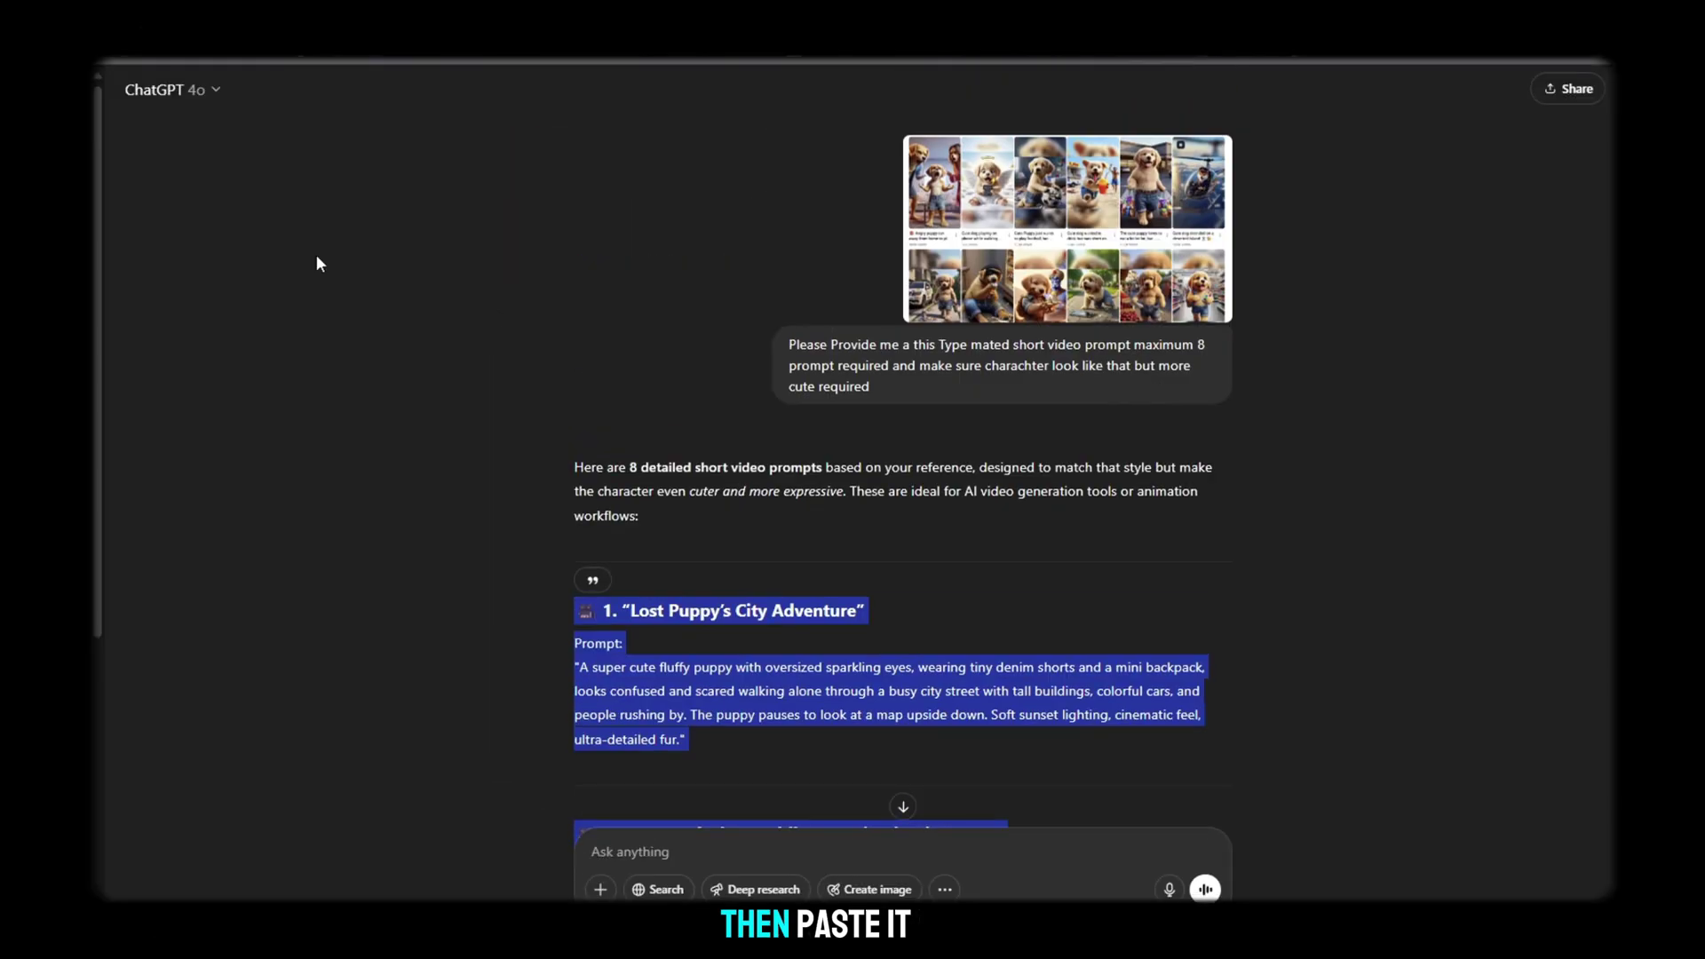
click(1229, 282)
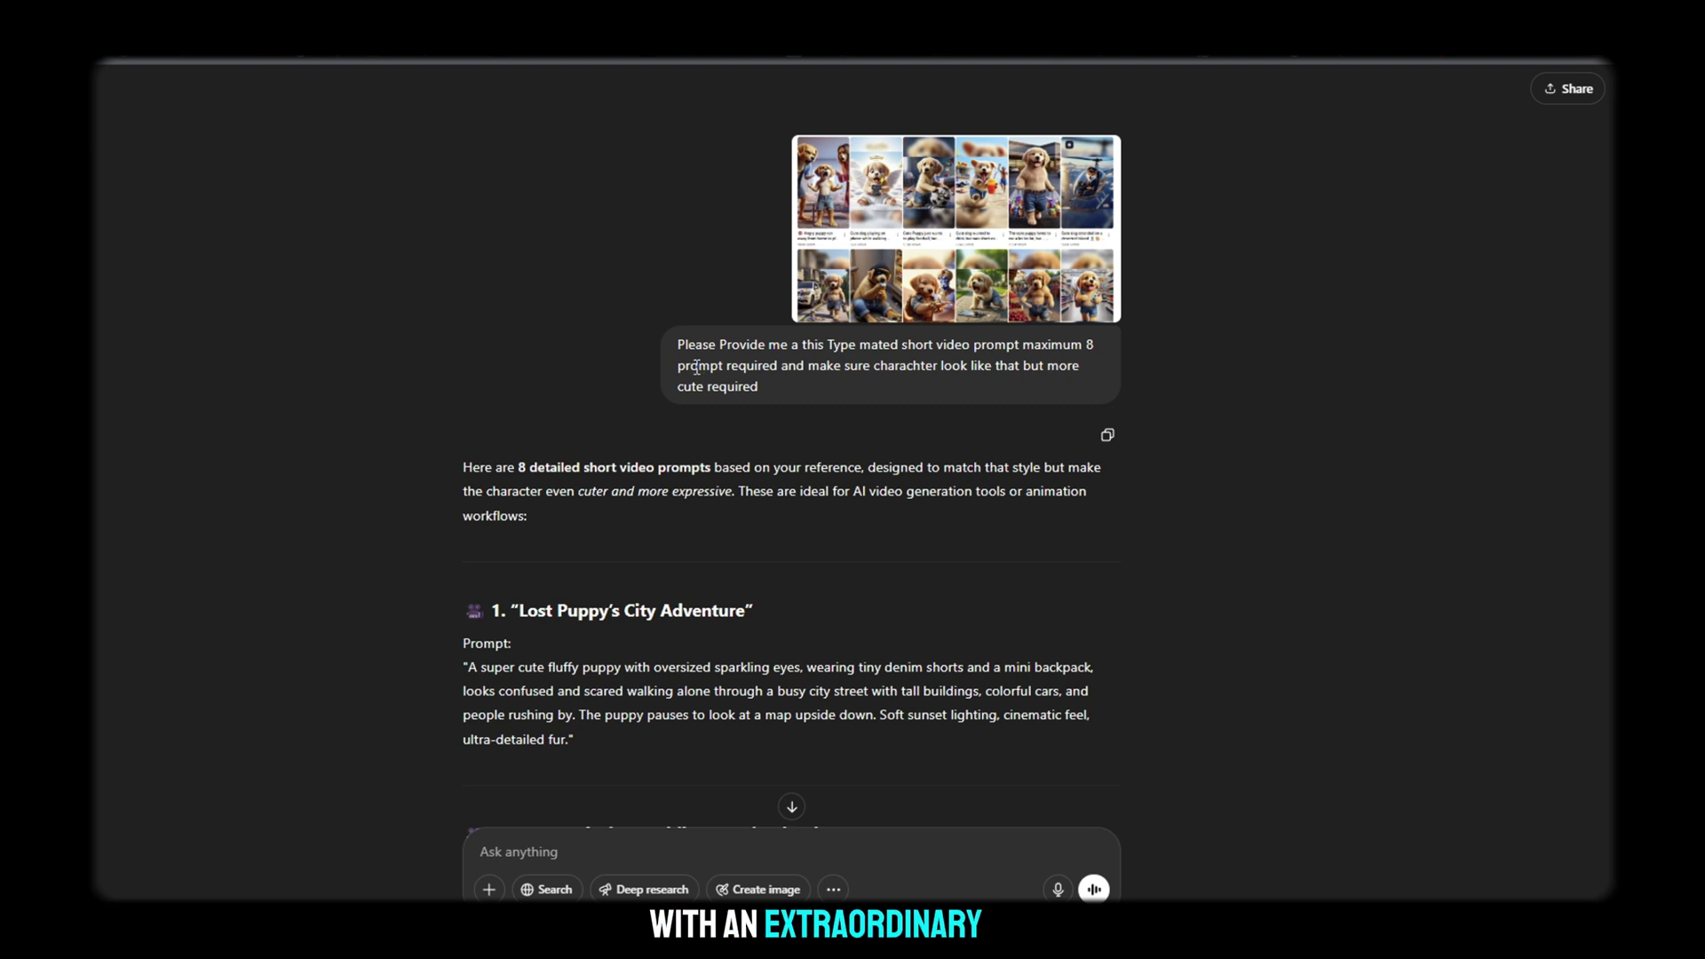
drag(697, 367, 1089, 388)
click(533, 366)
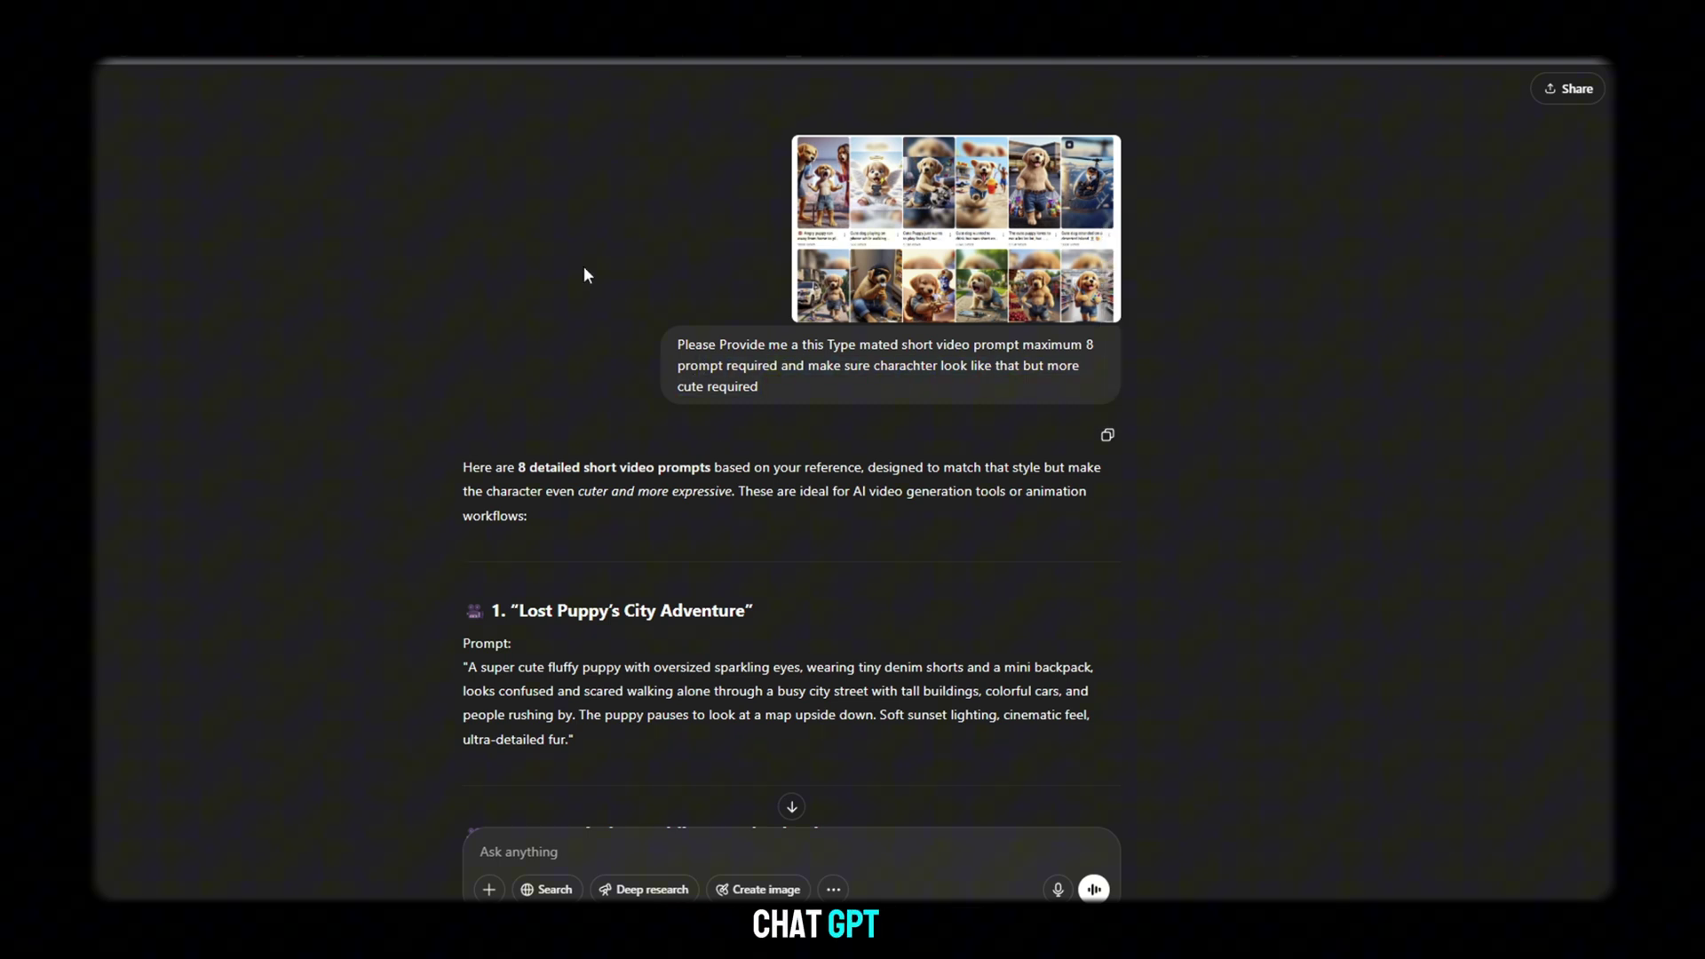
scroll(584, 266, down, 5)
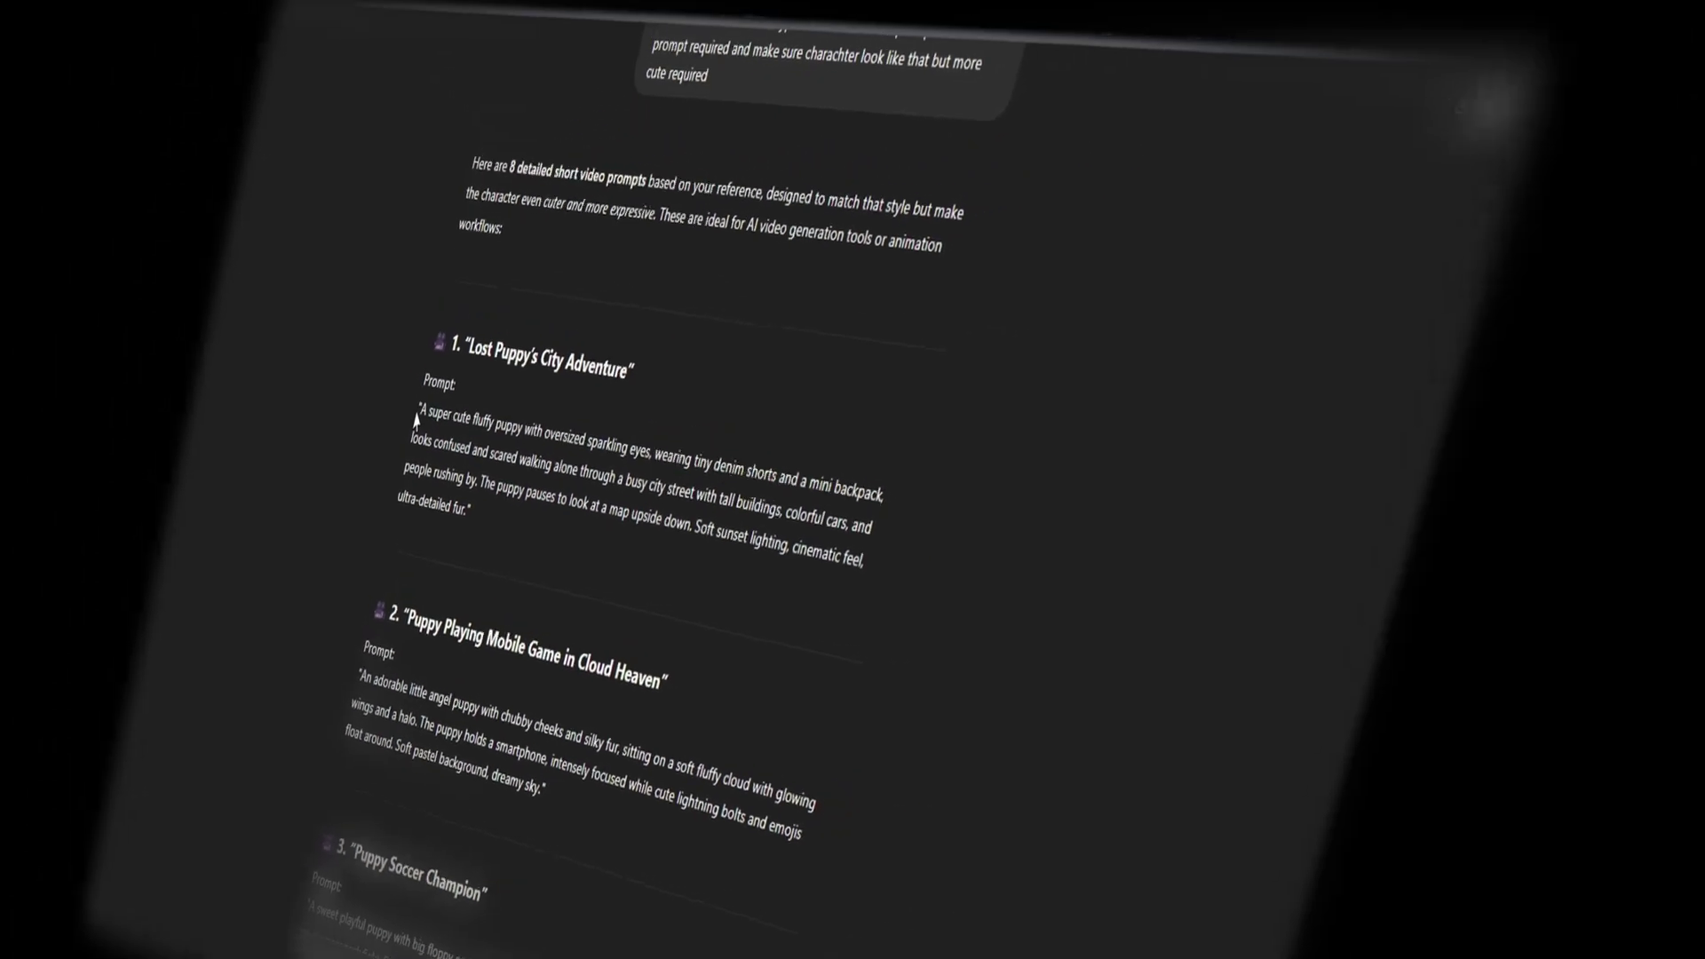
drag(414, 421, 929, 723)
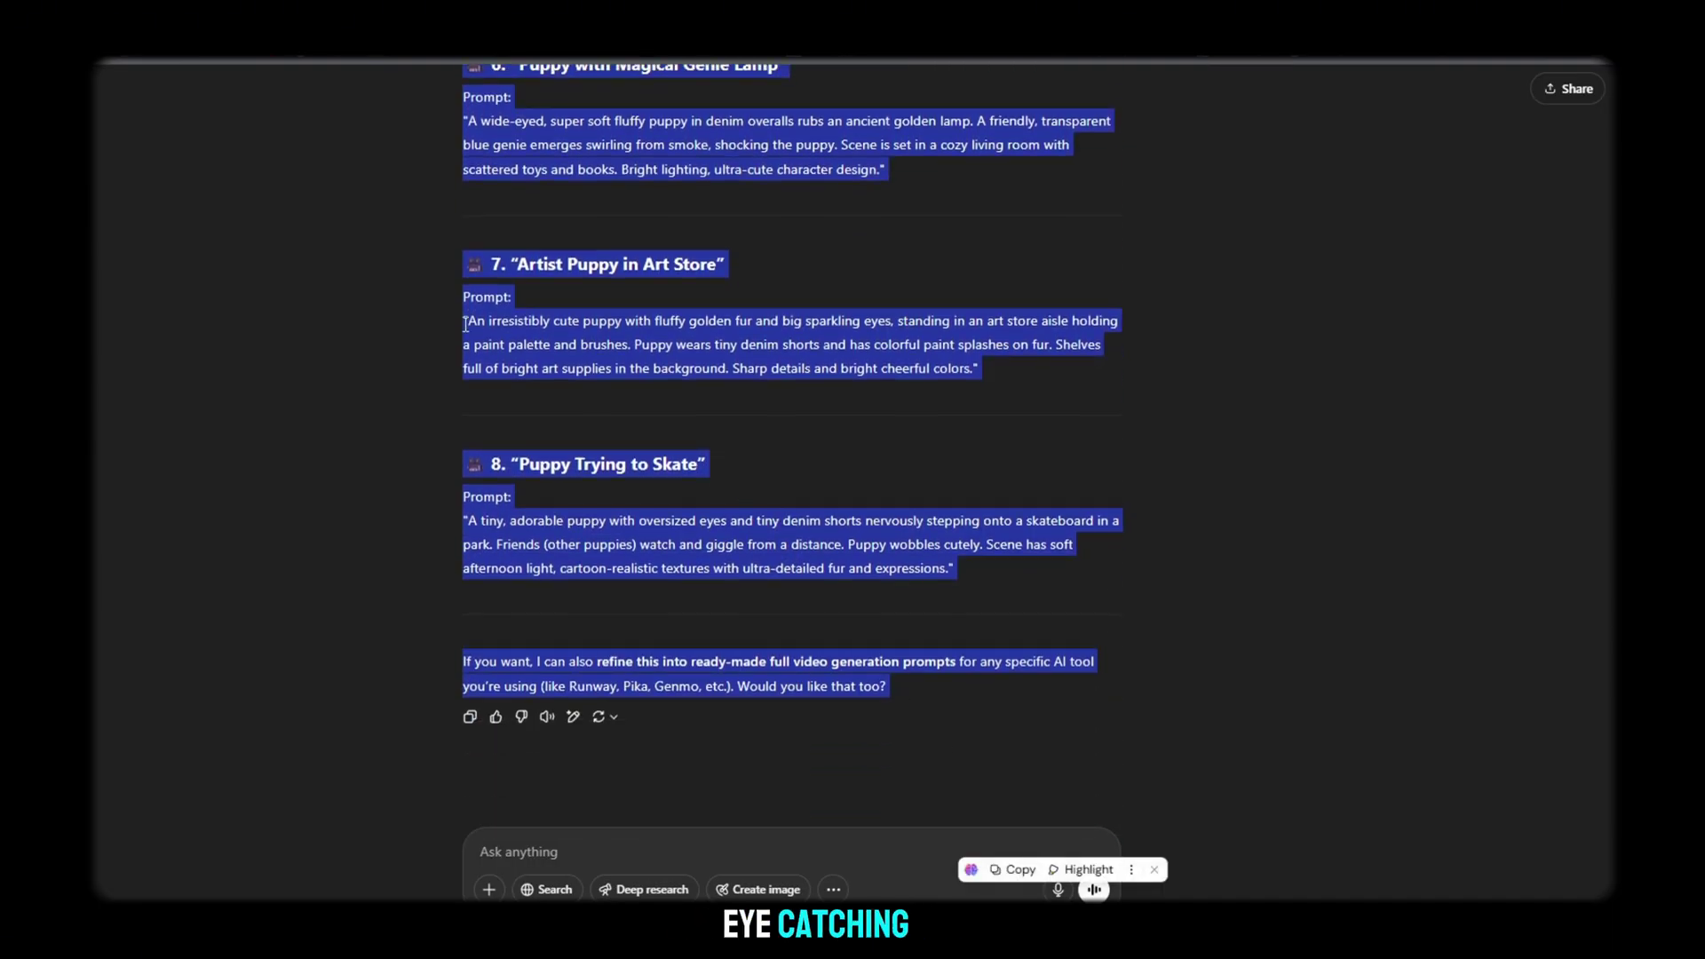
scroll(465, 324, up, 12)
click(563, 249)
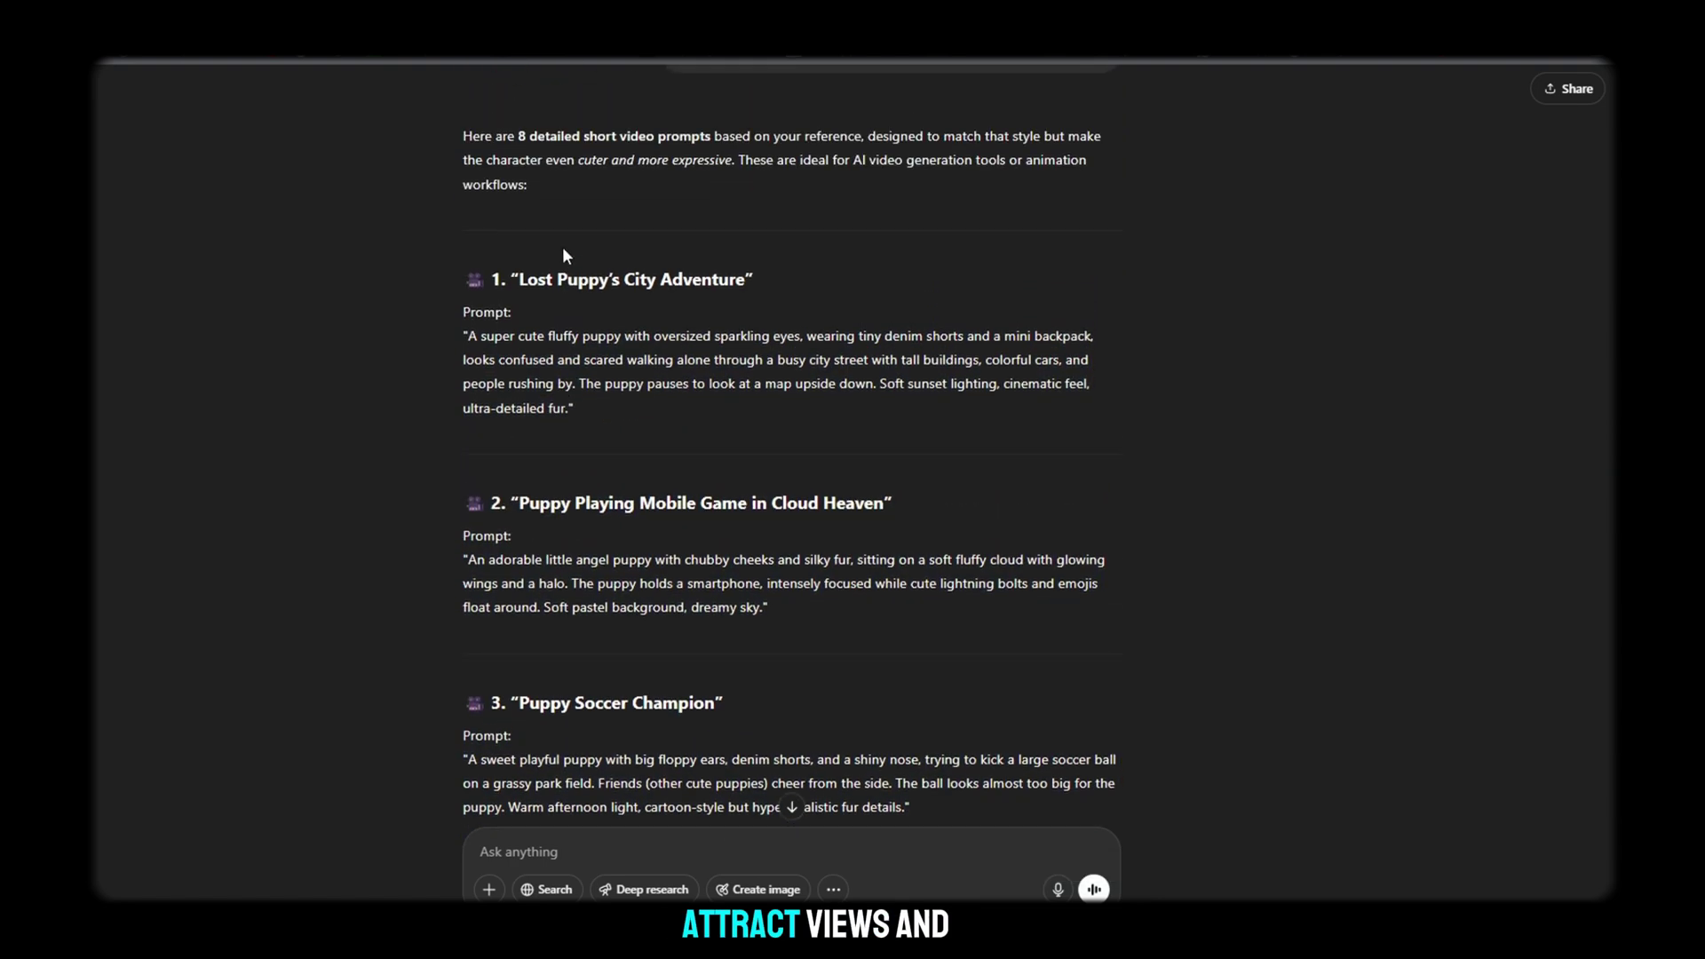
- Read through the rest of the eight cute-puppy video prompts
scroll(564, 255, up, 2)
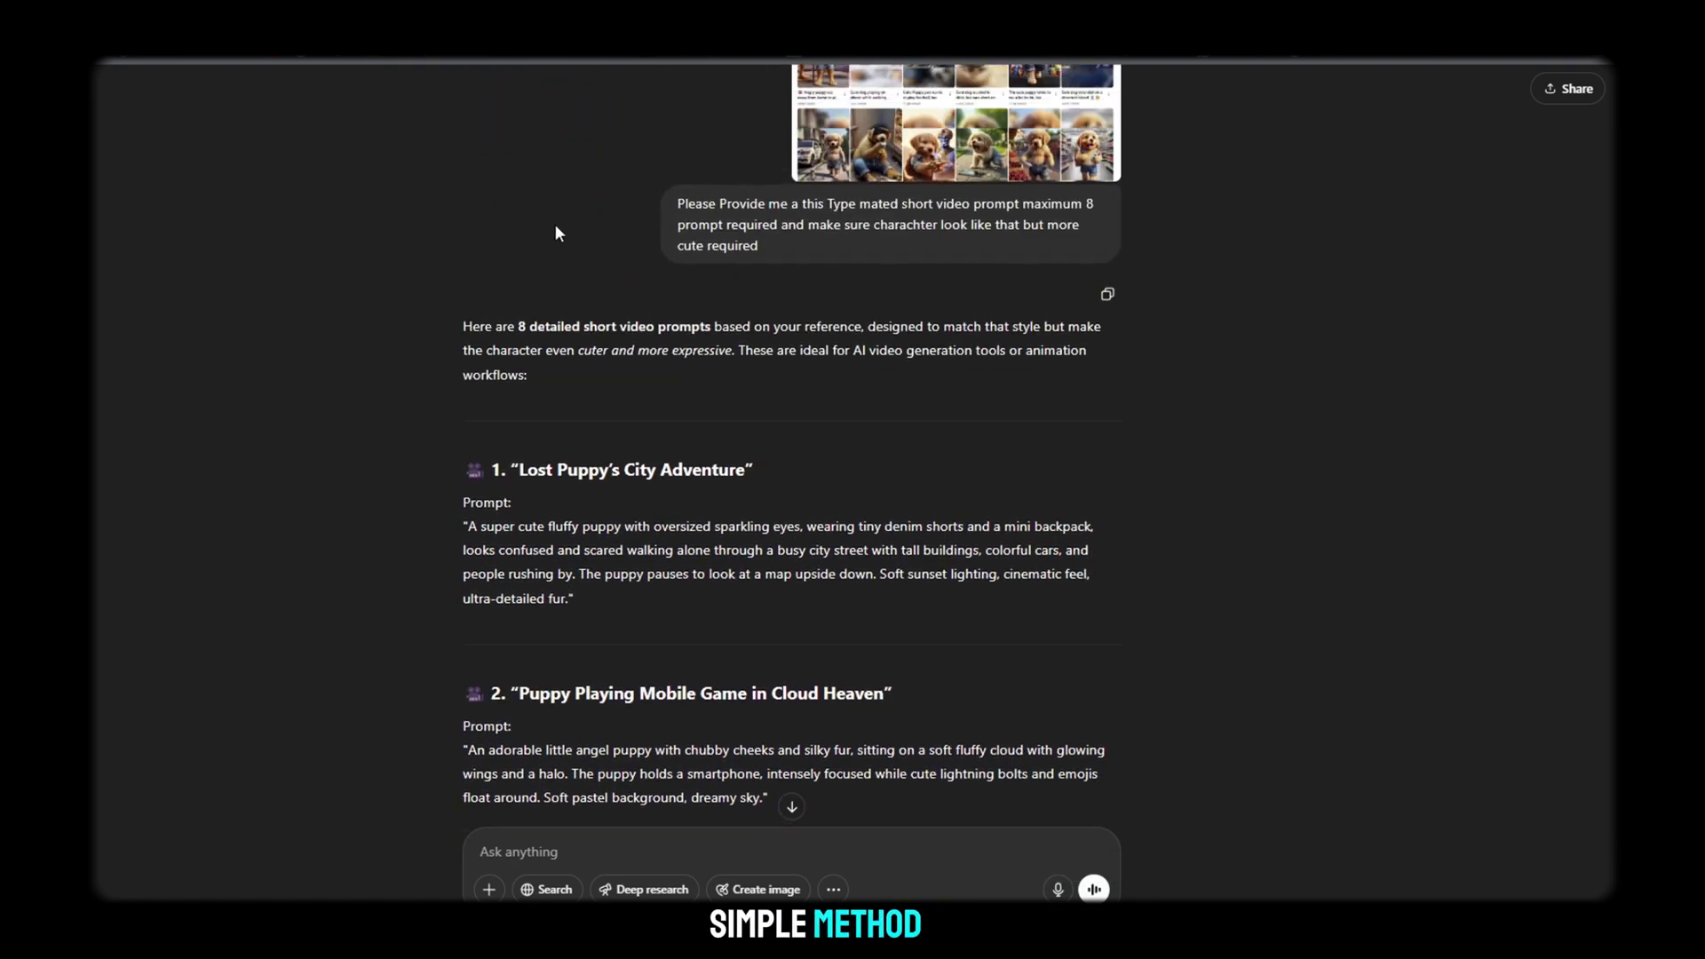
scroll(622, 364, down, 7)
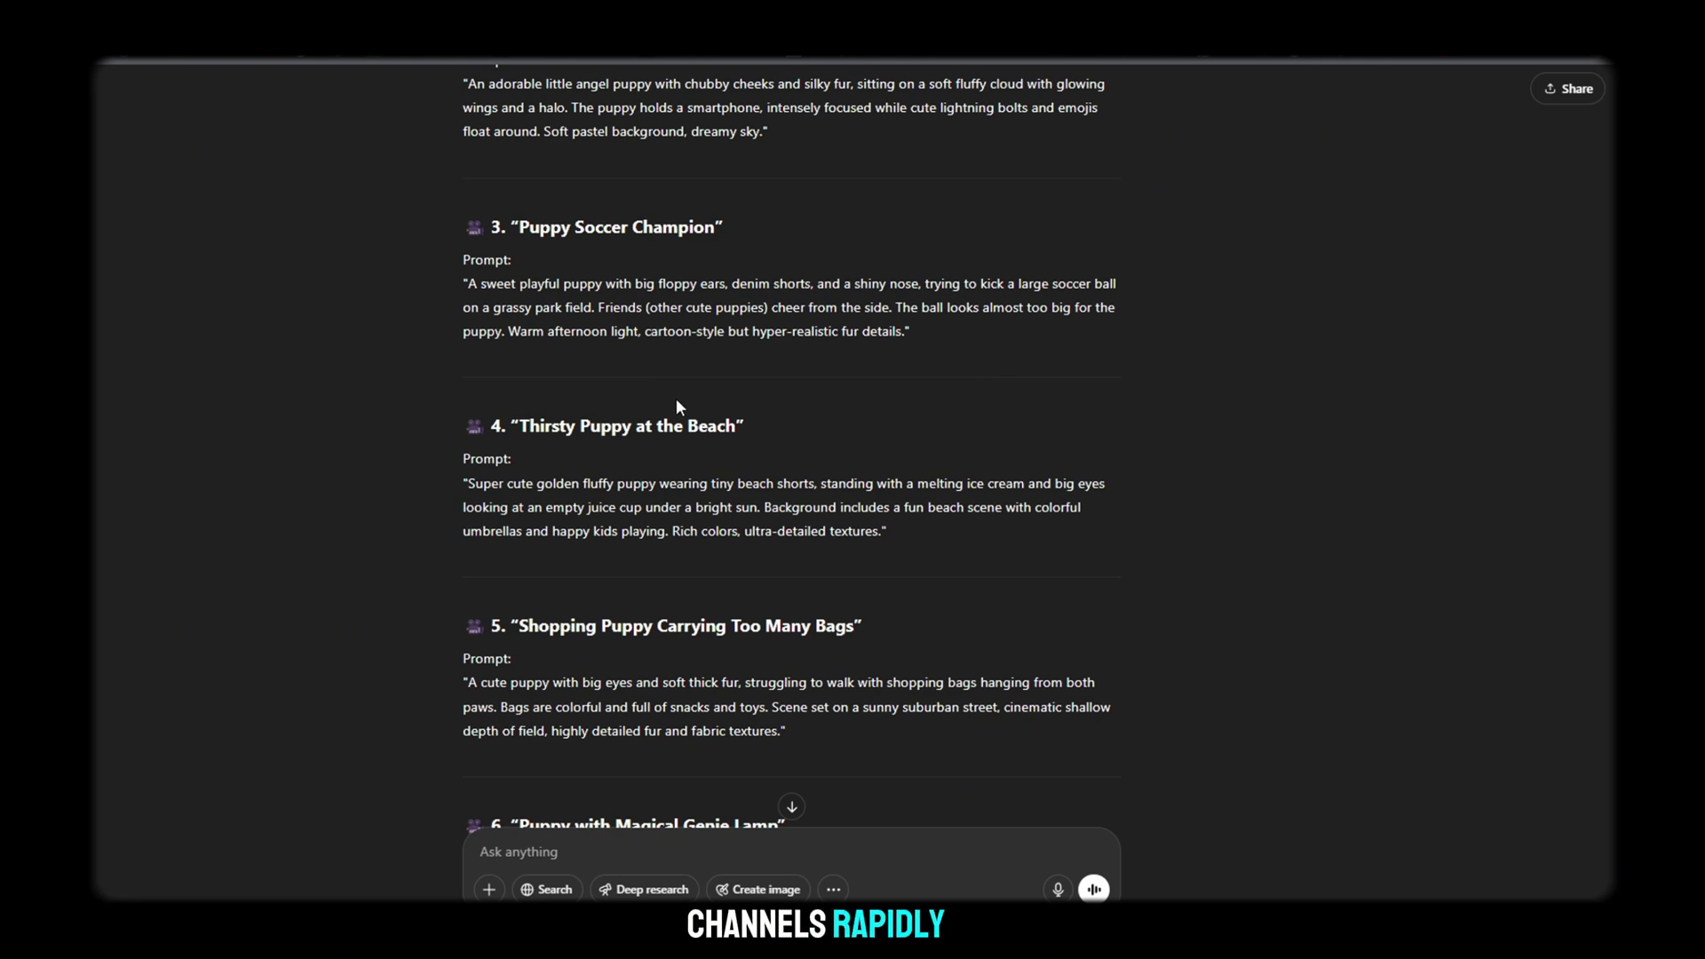
scroll(675, 397, down, 2)
scroll(696, 429, up, 8)
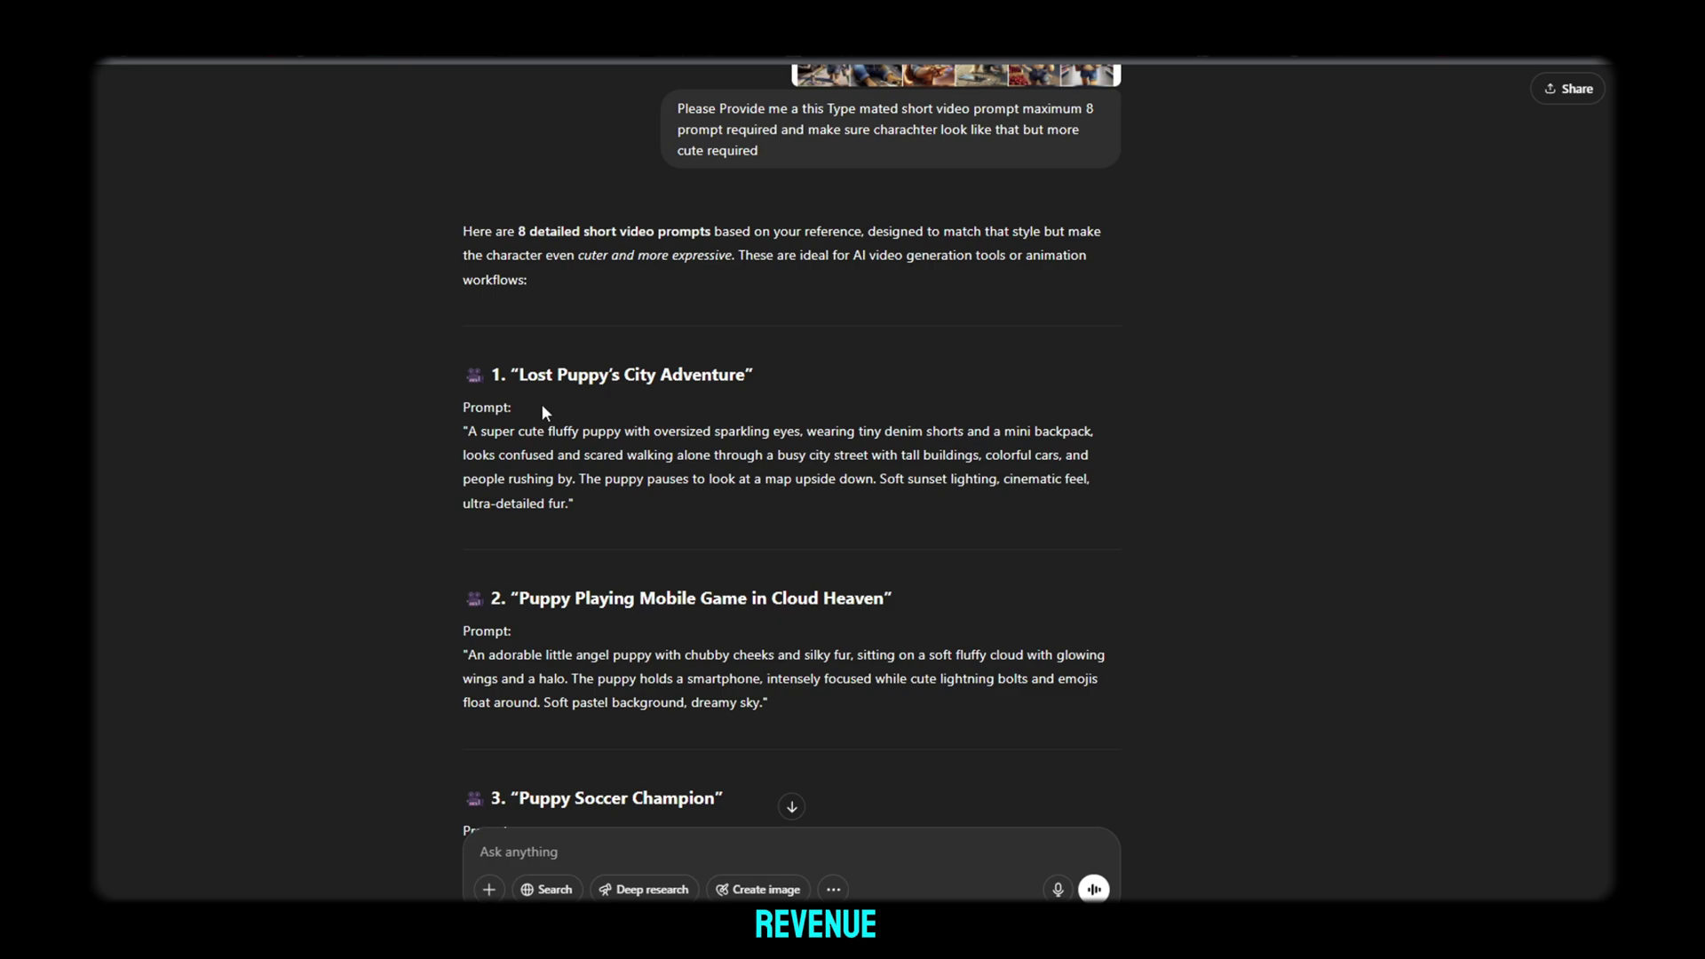
drag(465, 411, 1294, 877)
click(1323, 781)
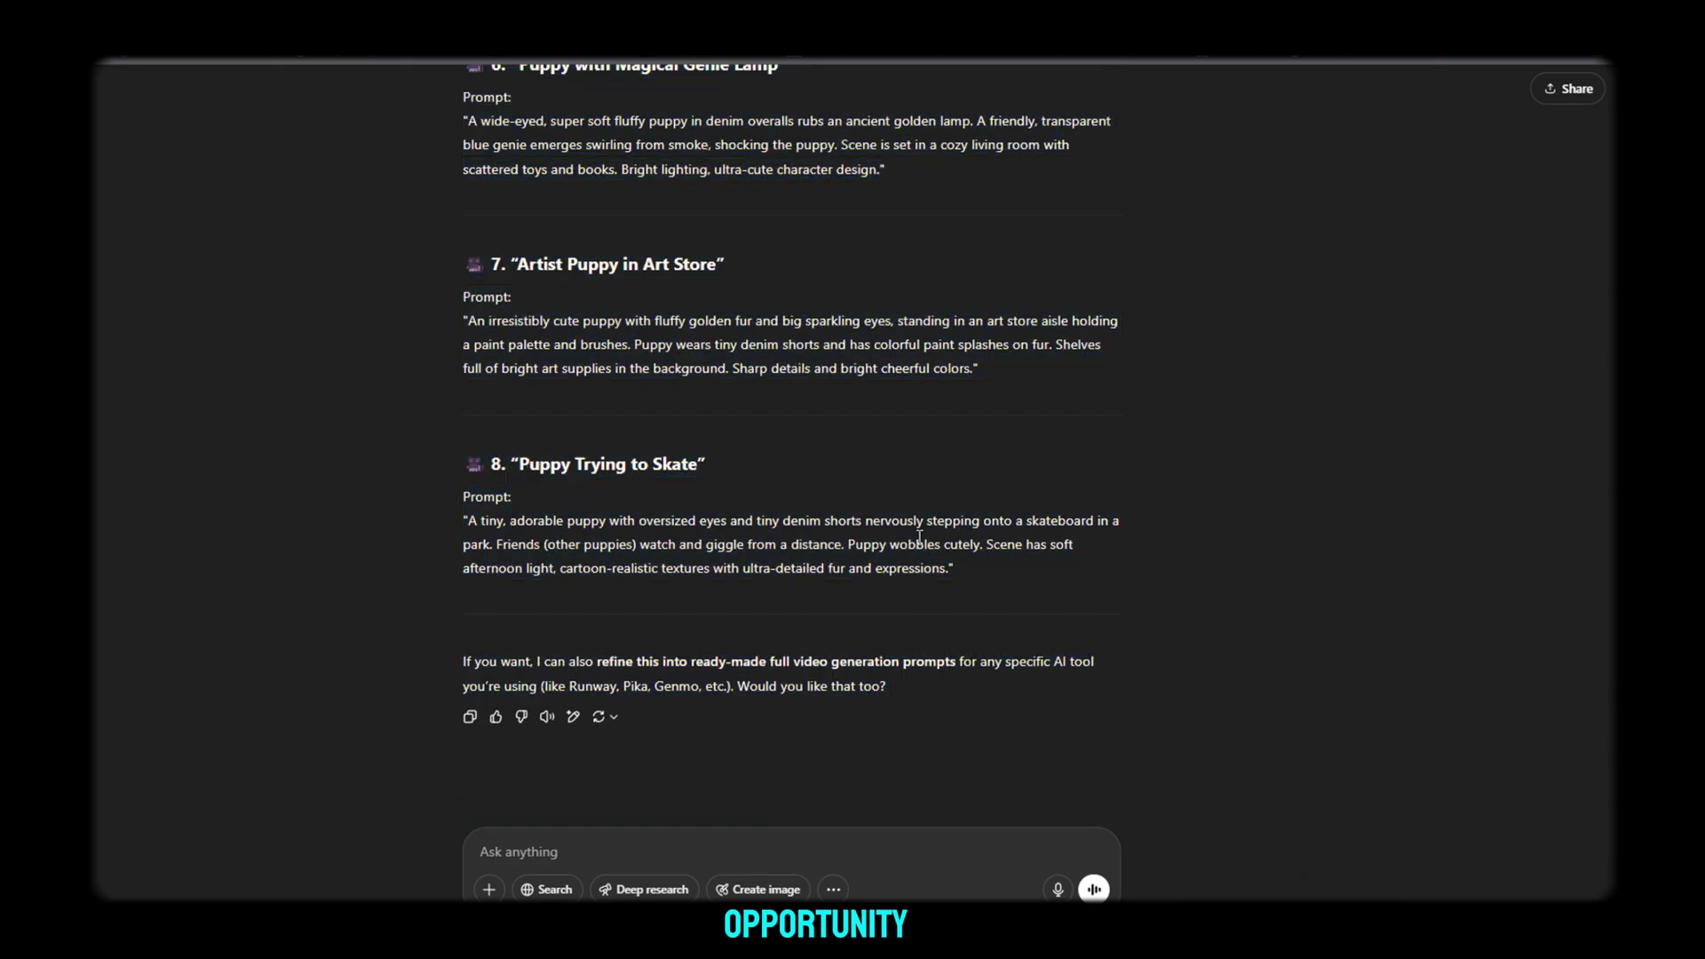
scroll(877, 504, up, 10)
scroll(762, 466, up, 8)
scroll(643, 495, down, 3)
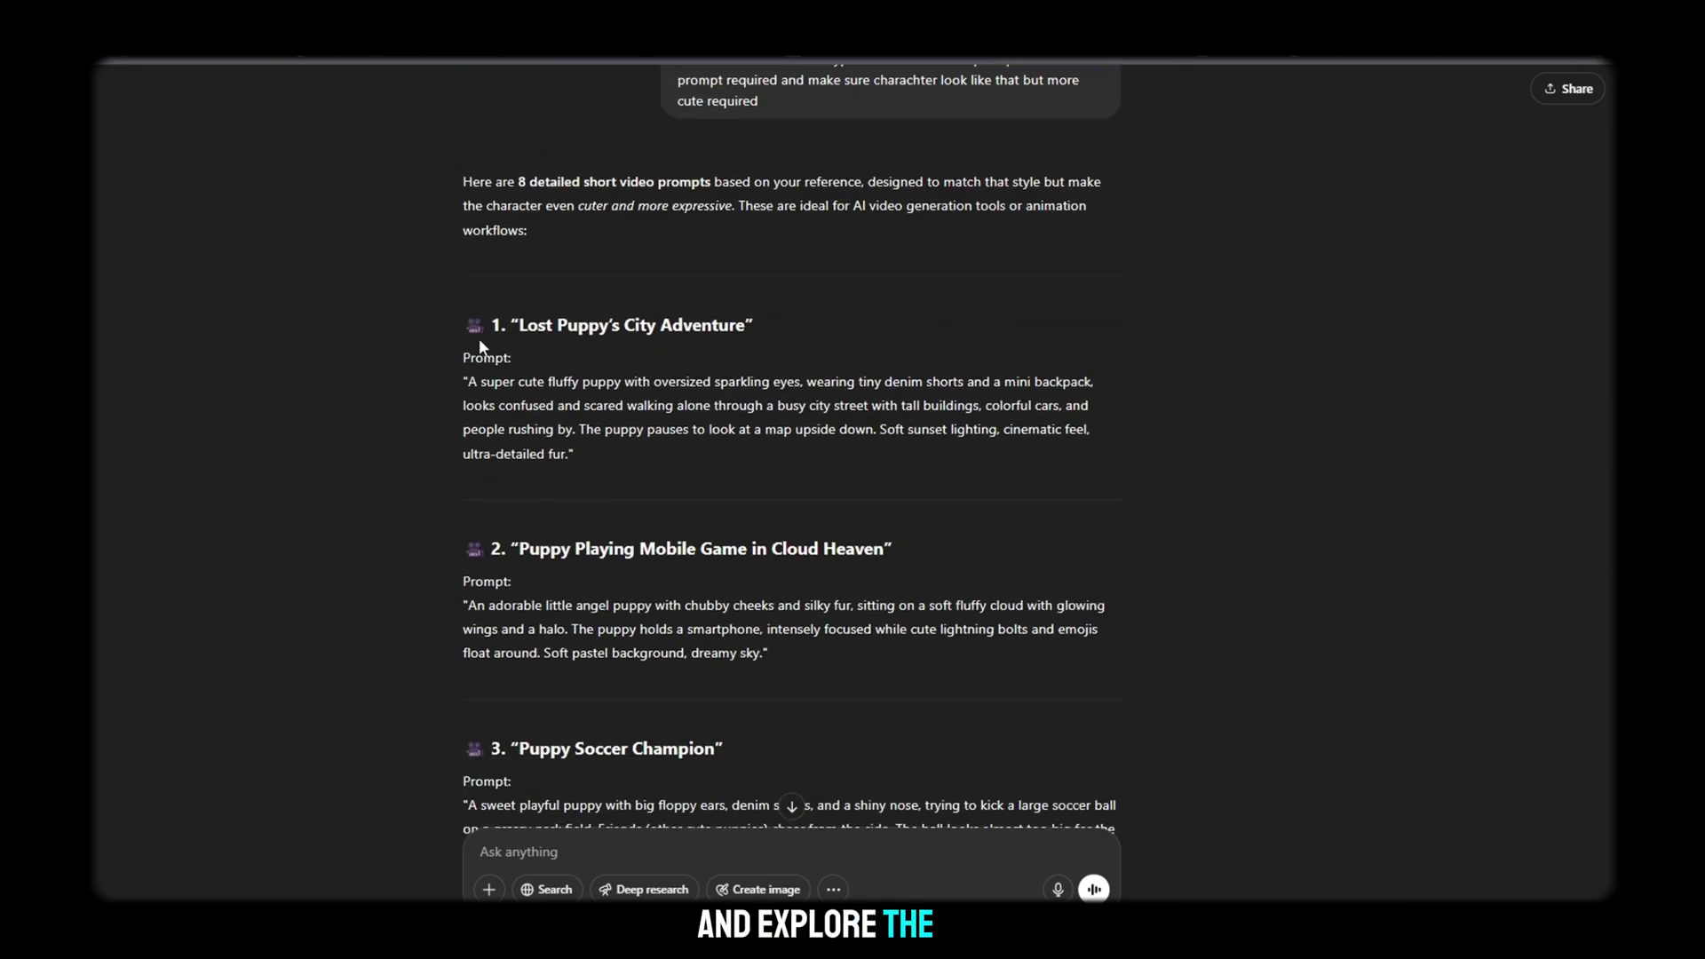
drag(463, 322, 1244, 853)
click(803, 443)
scroll(802, 443, up, 10)
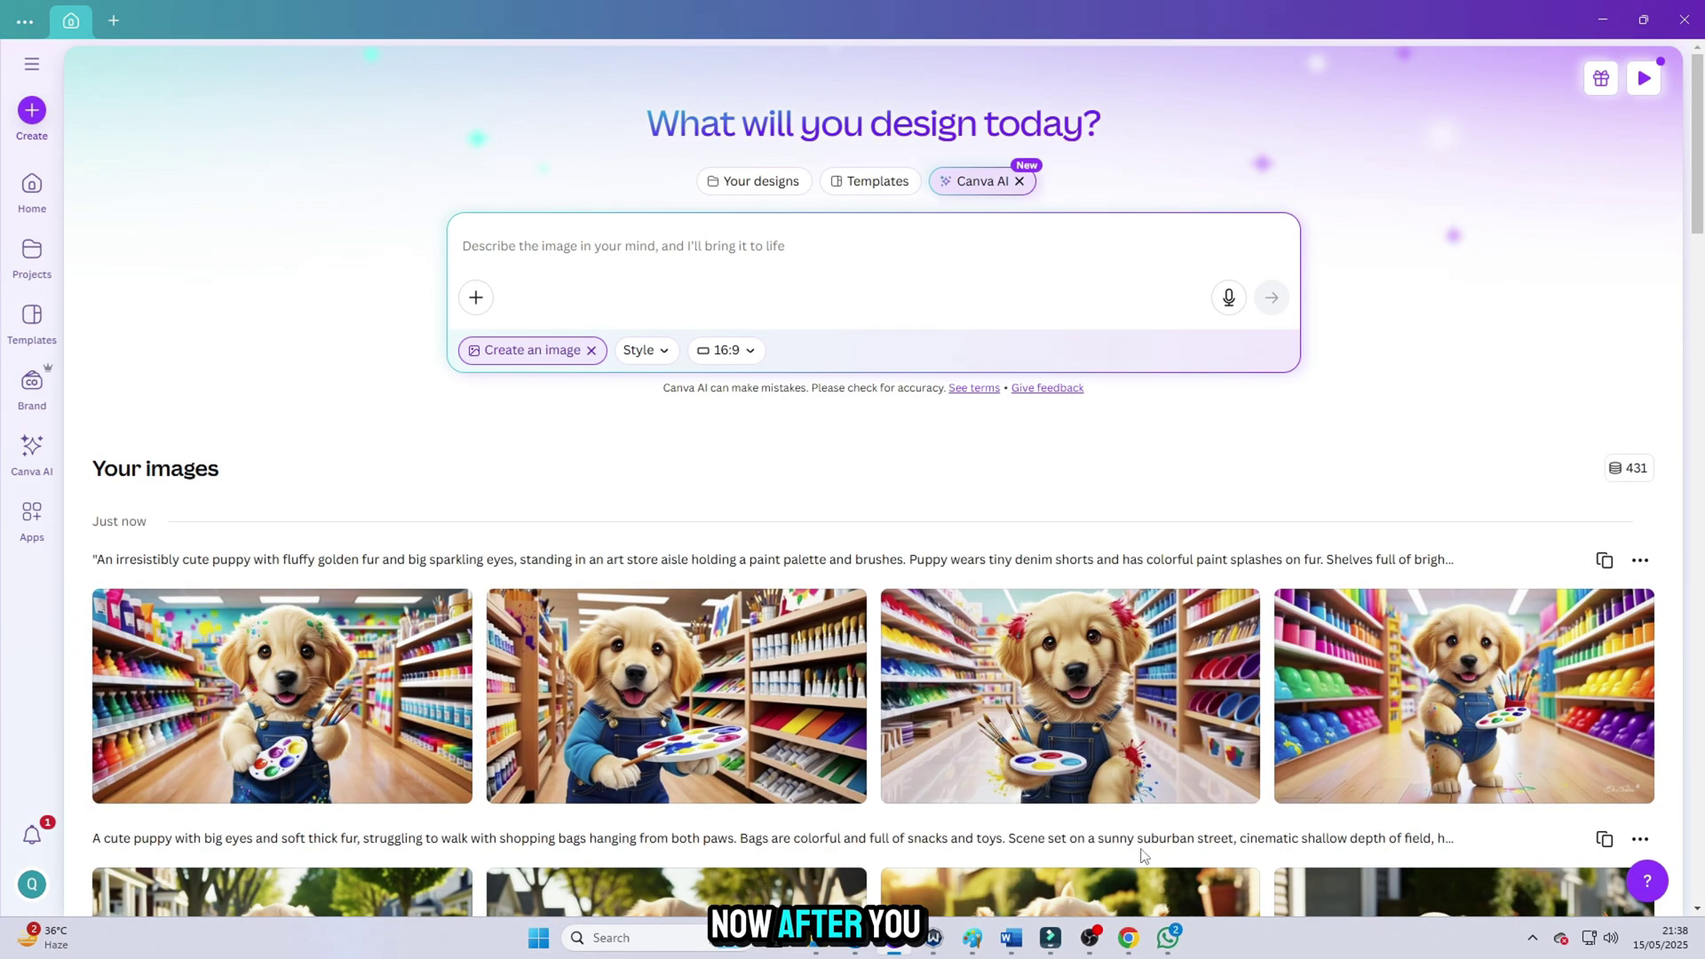
- Copy the Cloud Heaven angel puppy prompt from ChatGPT
mouse_move(894, 938)
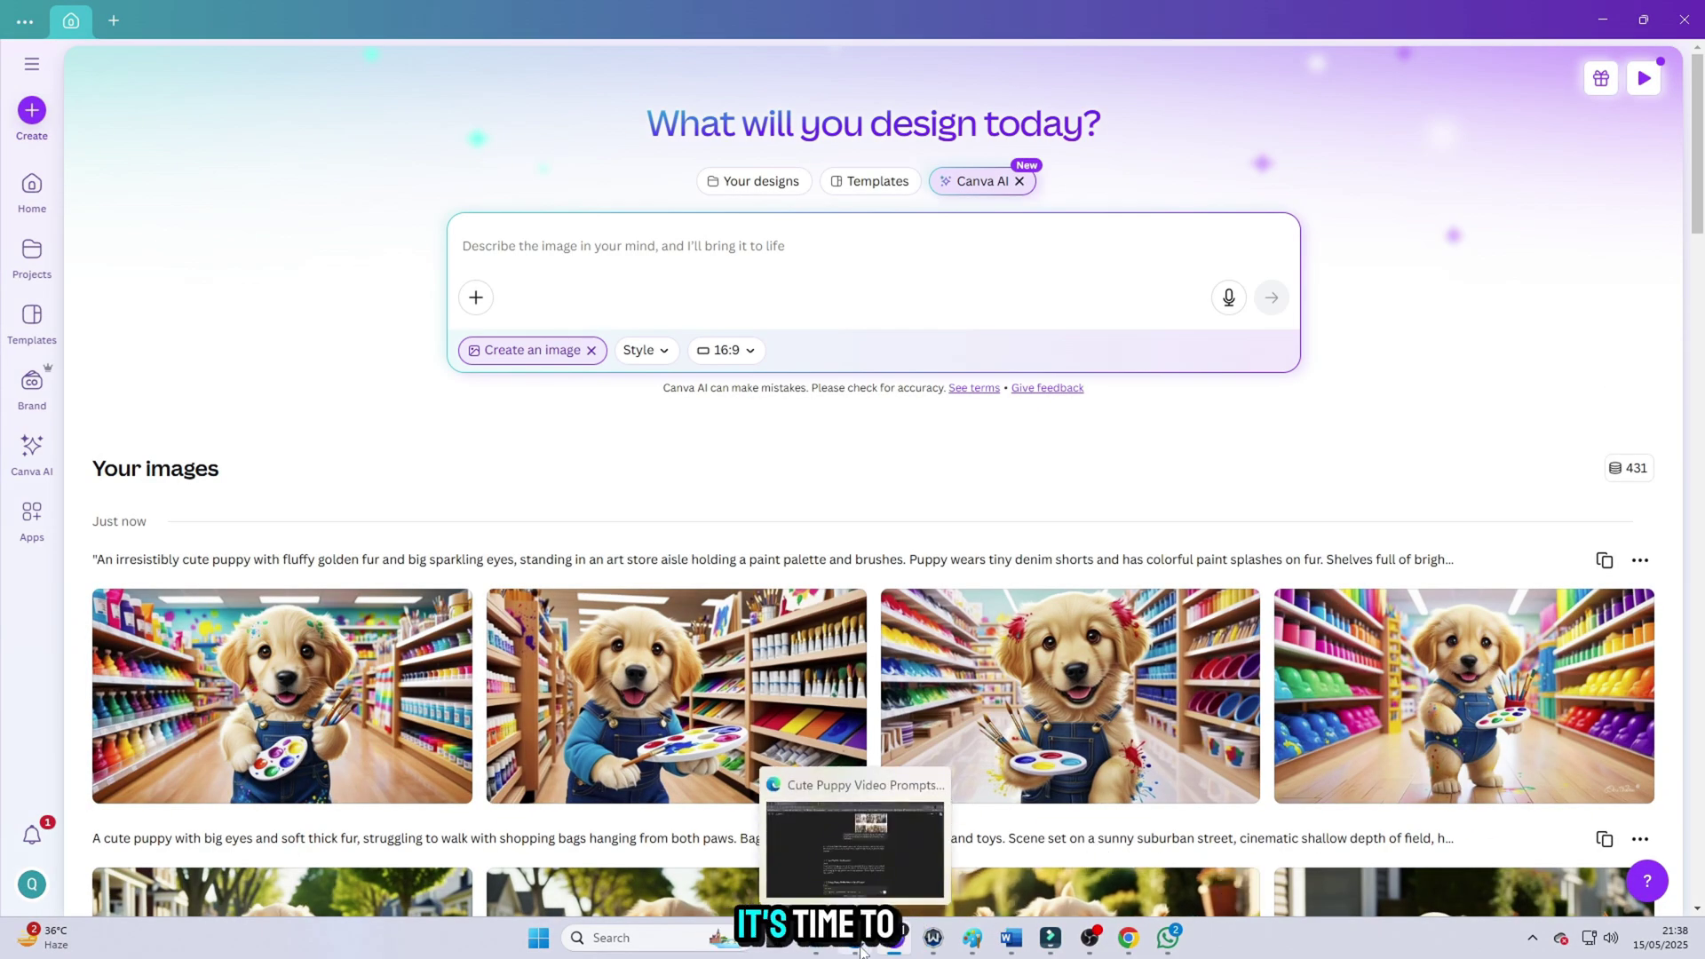
click(848, 803)
scroll(621, 533, down, 3)
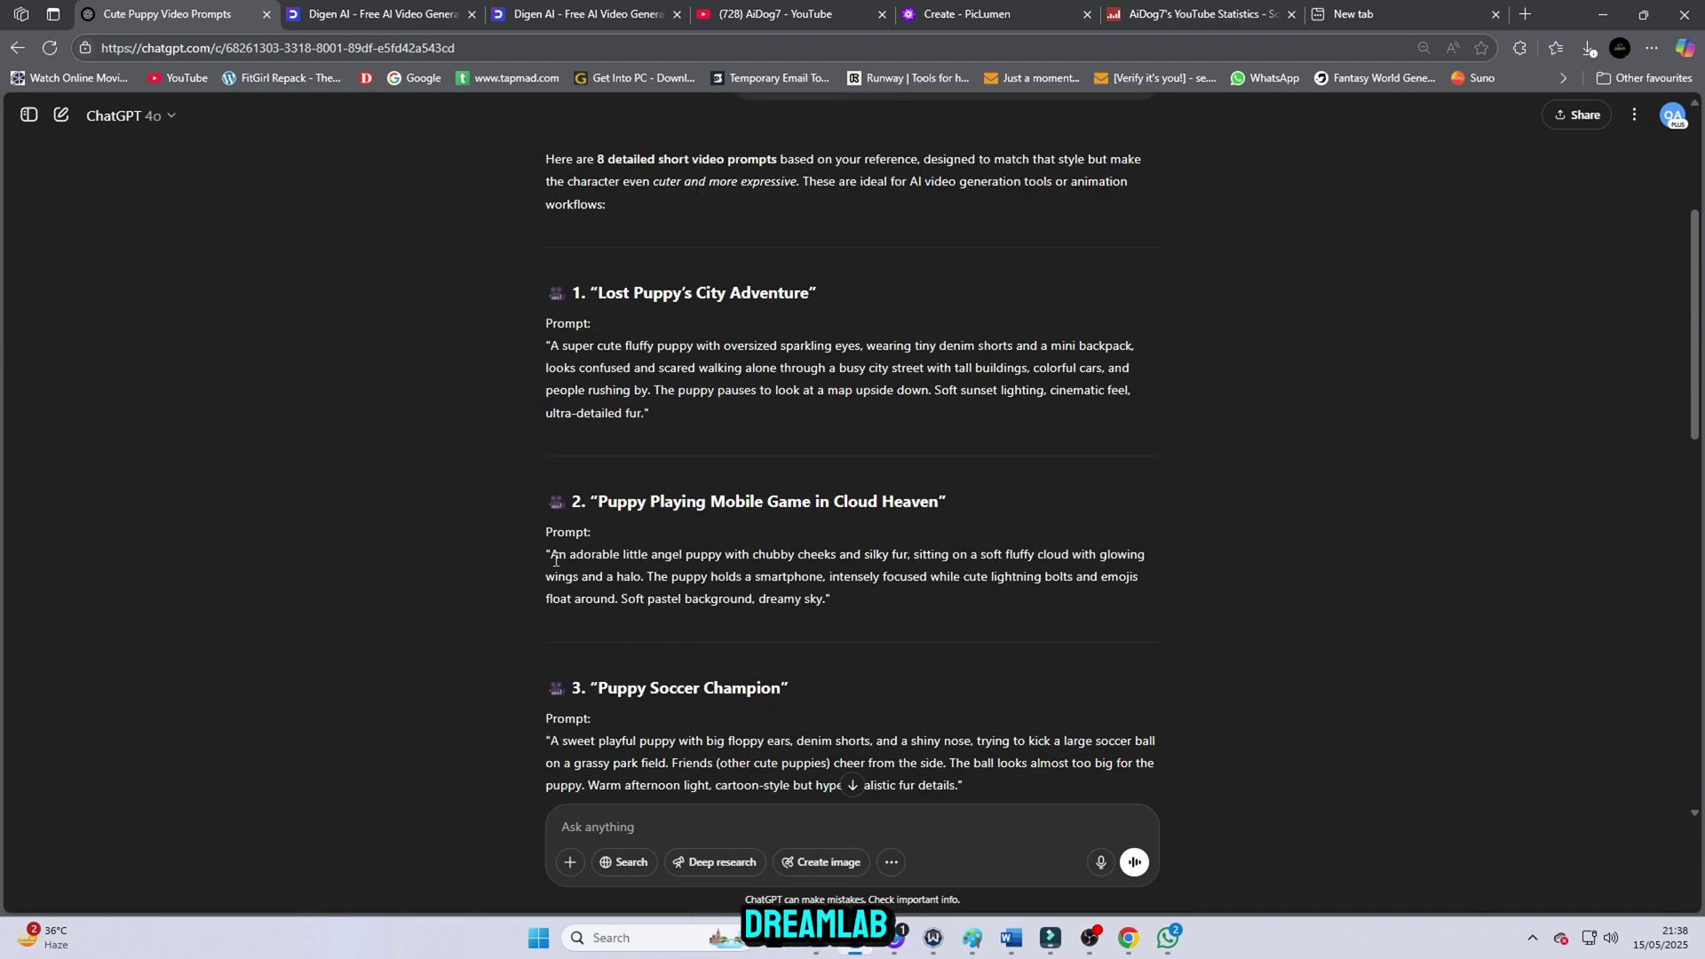
drag(548, 558, 892, 613)
right_click(783, 604)
click(853, 241)
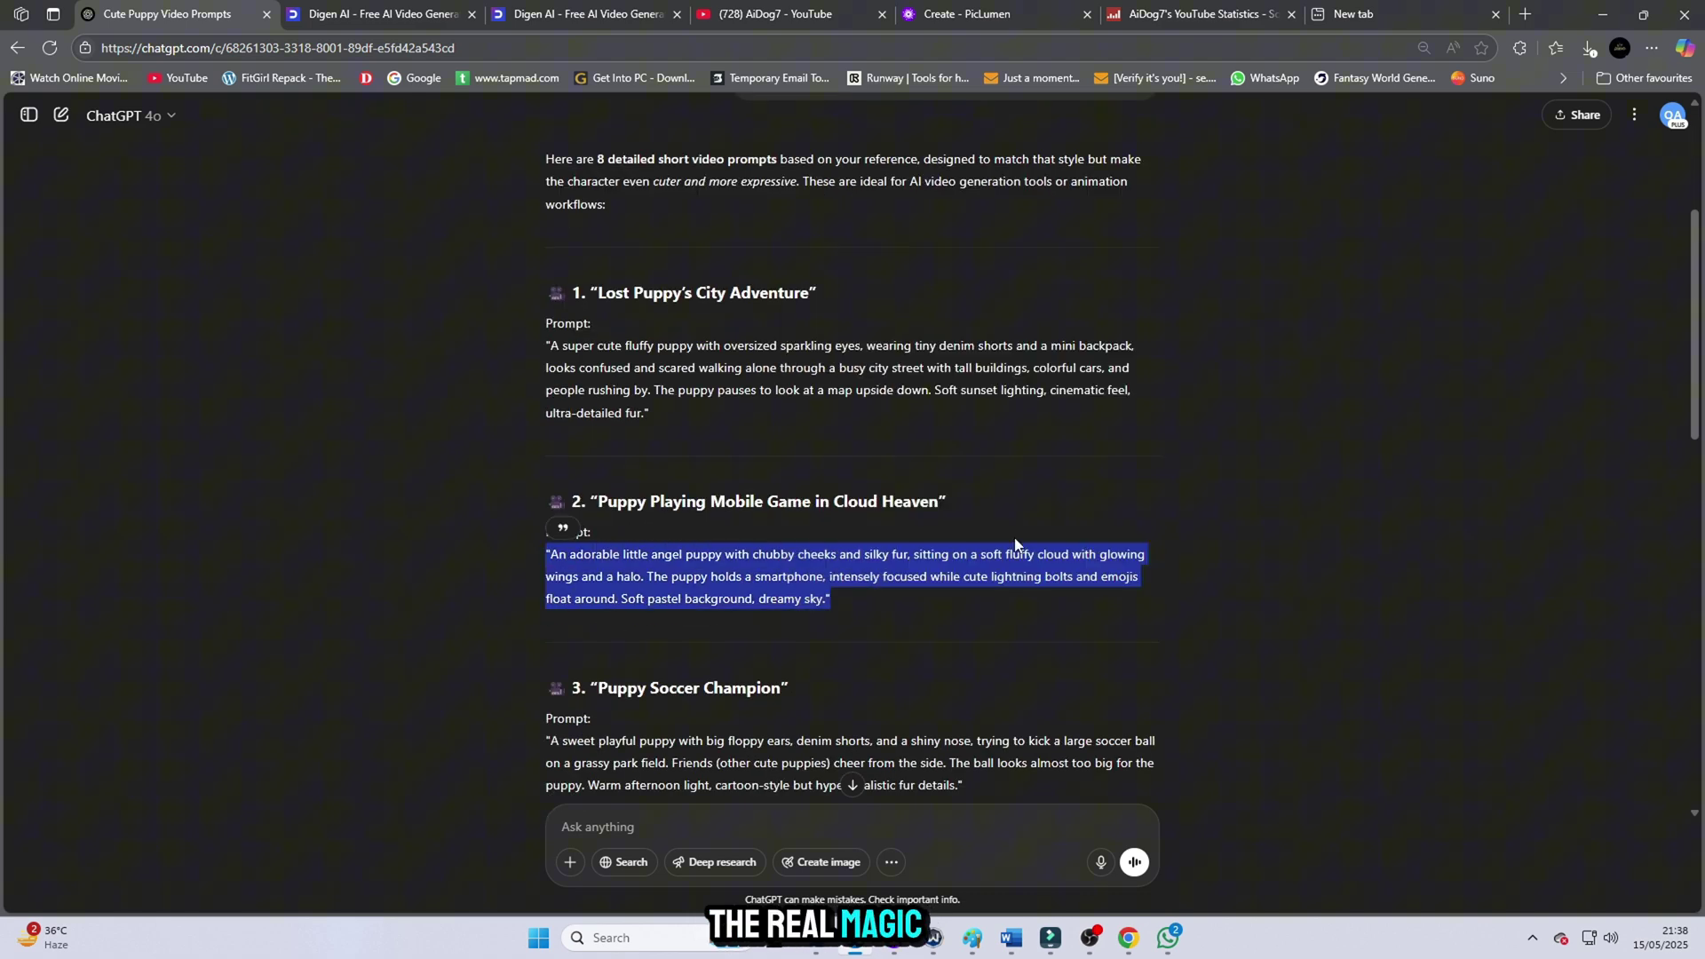
- Paste the prompt into Canva AI's image prompt box and apply the Creative style
key(alt+Tab)
right_click(731, 256)
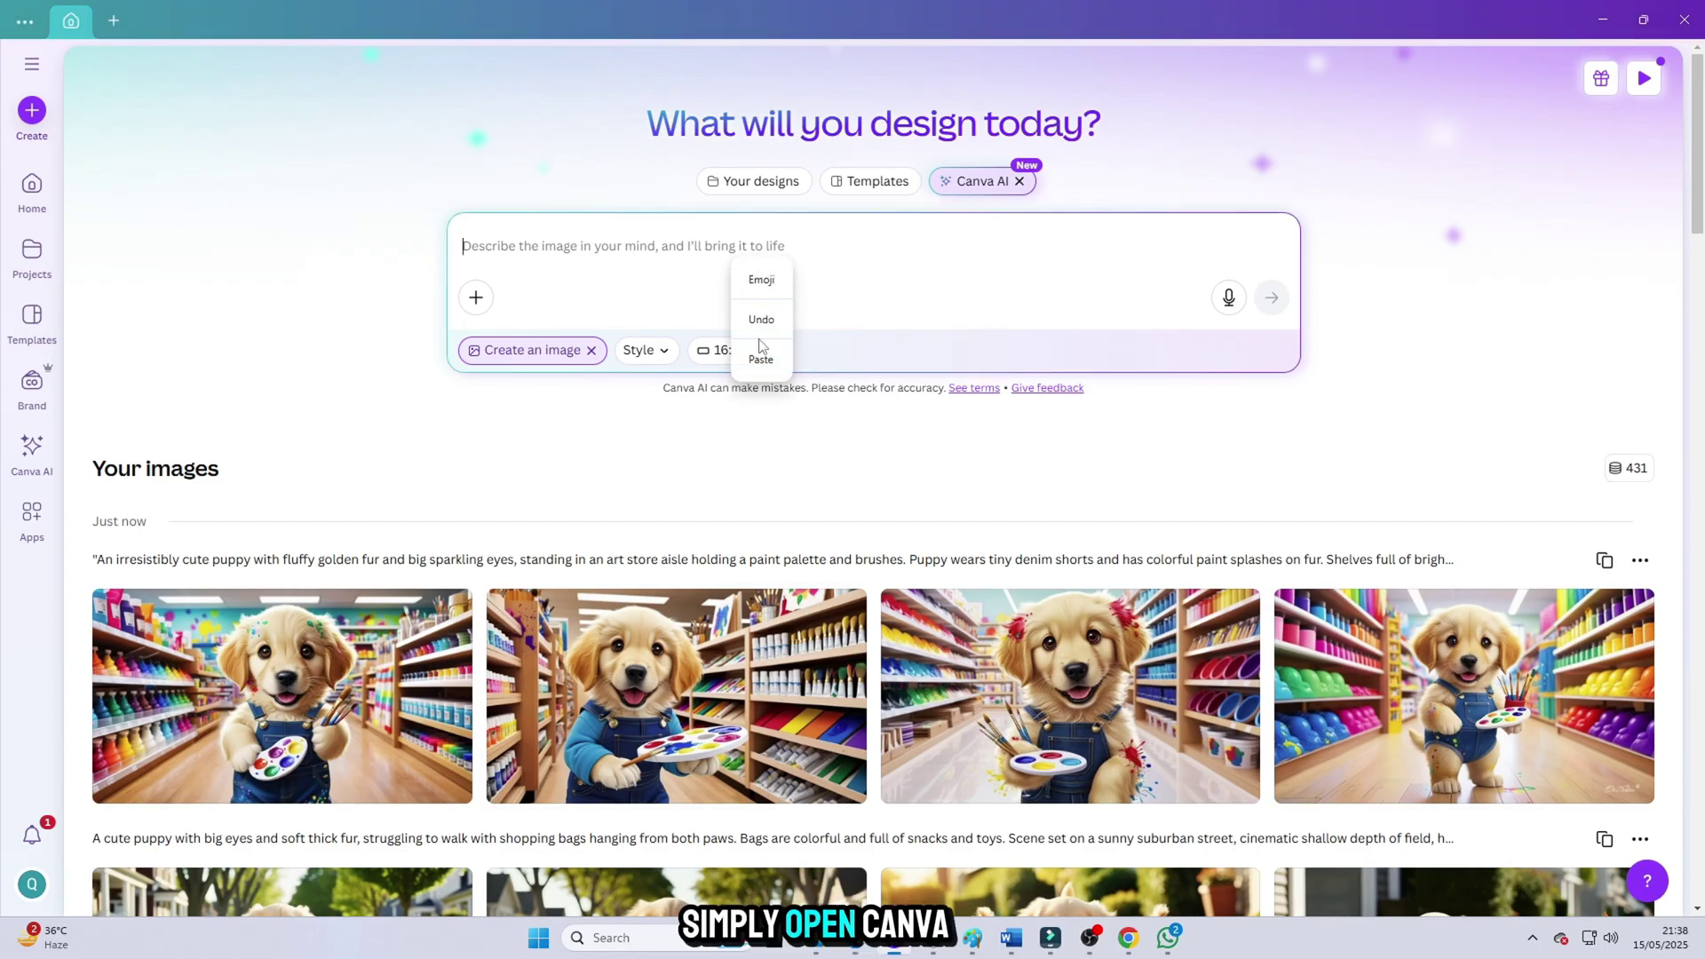
key(ctrl+v)
click(655, 408)
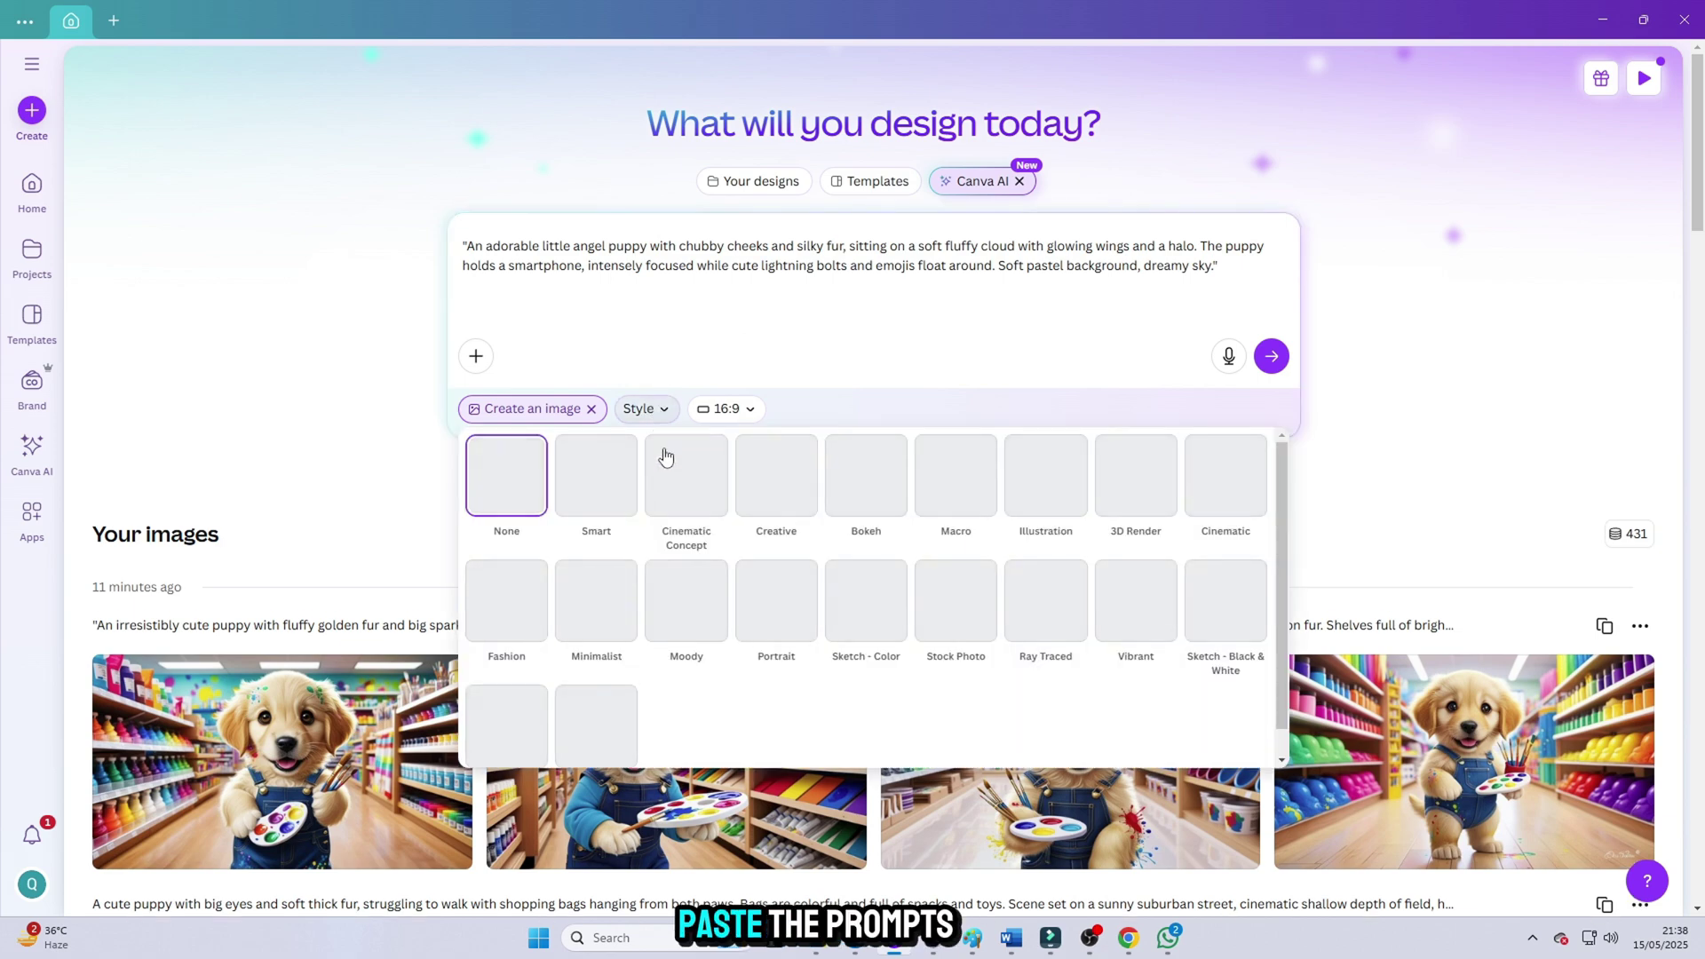
click(813, 525)
click(656, 407)
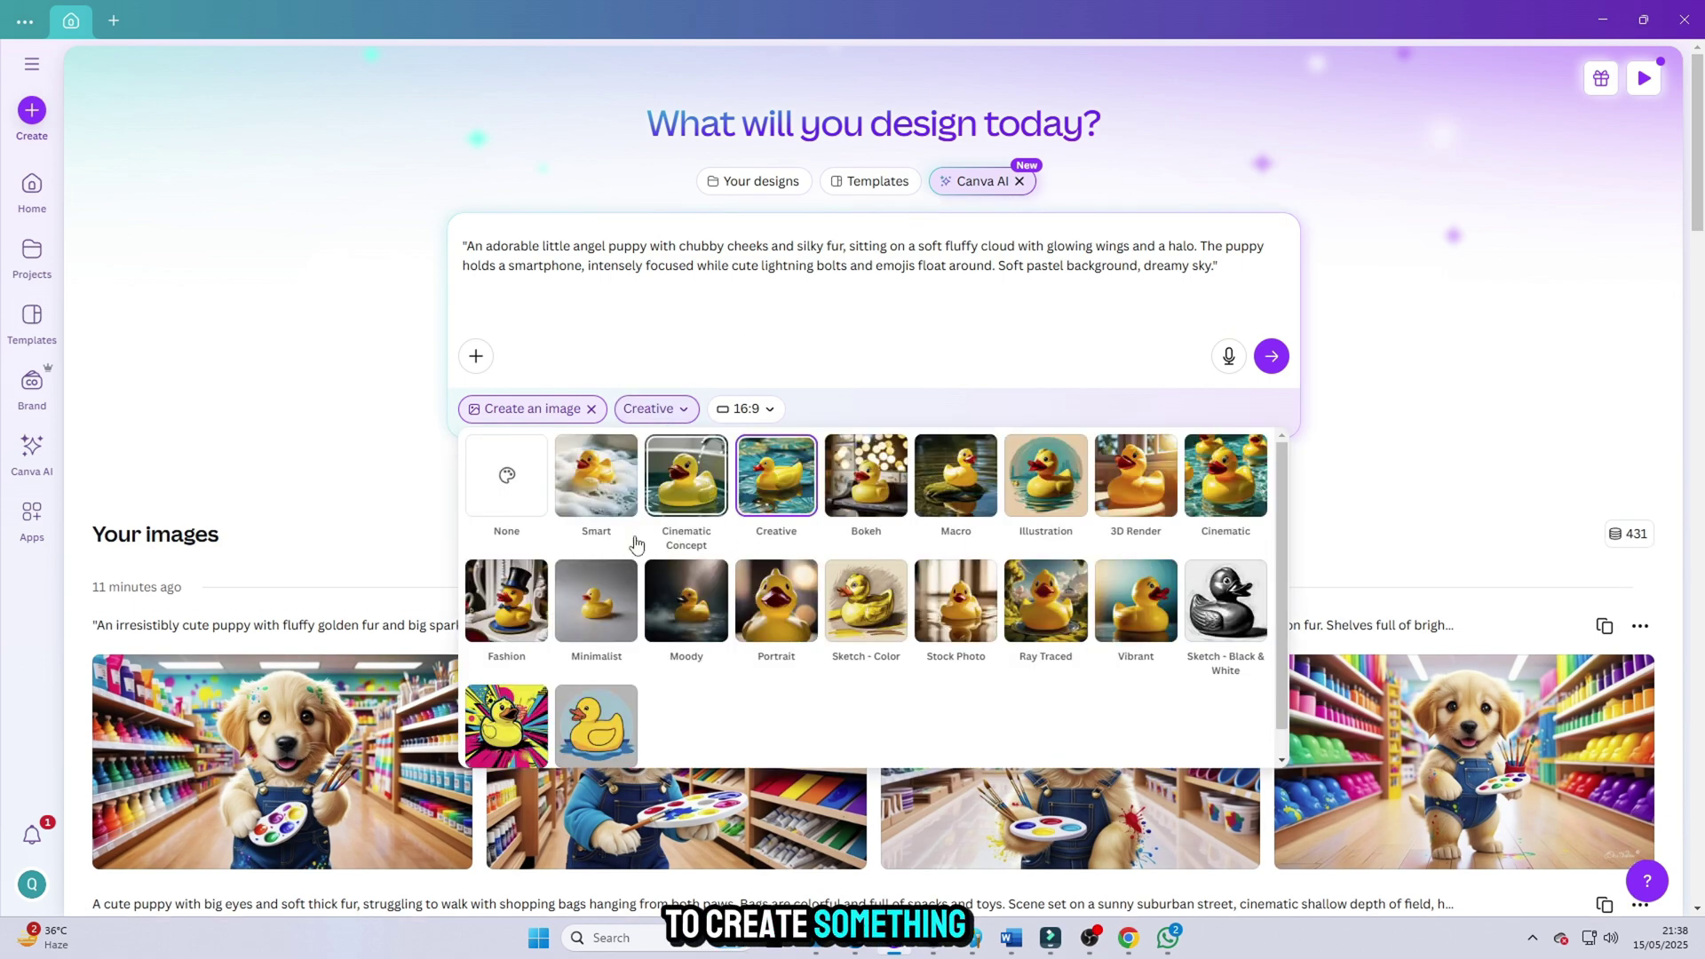
click(1228, 495)
key(Return)
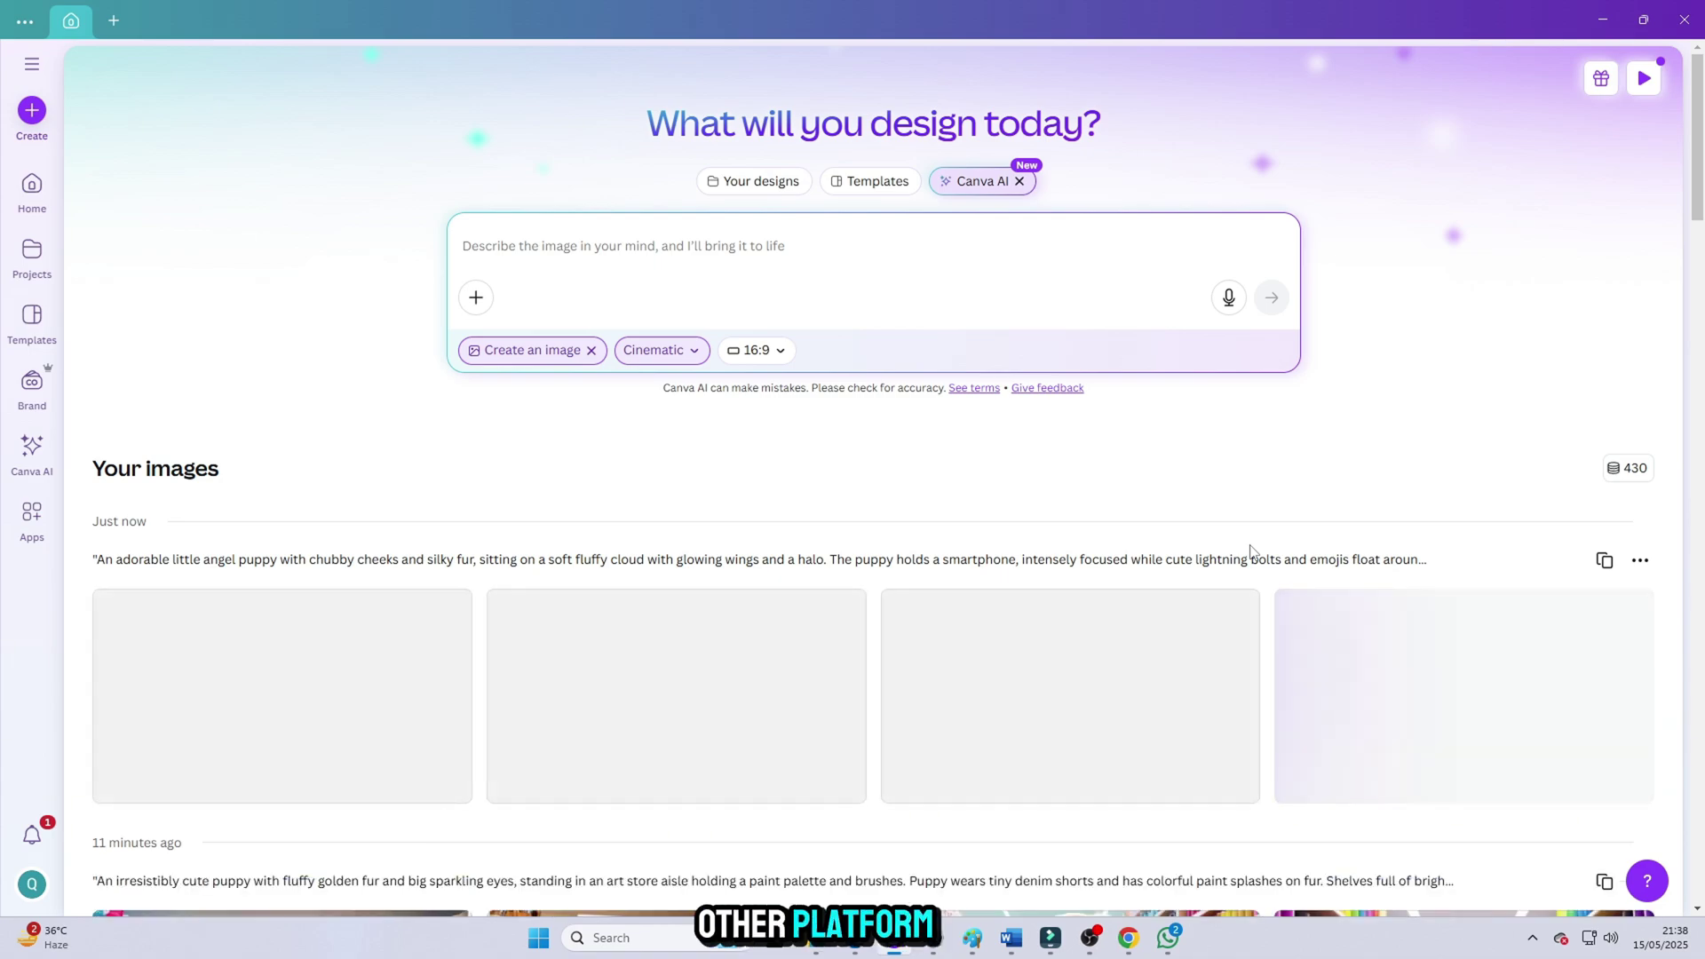
scroll(1235, 692, down, 2)
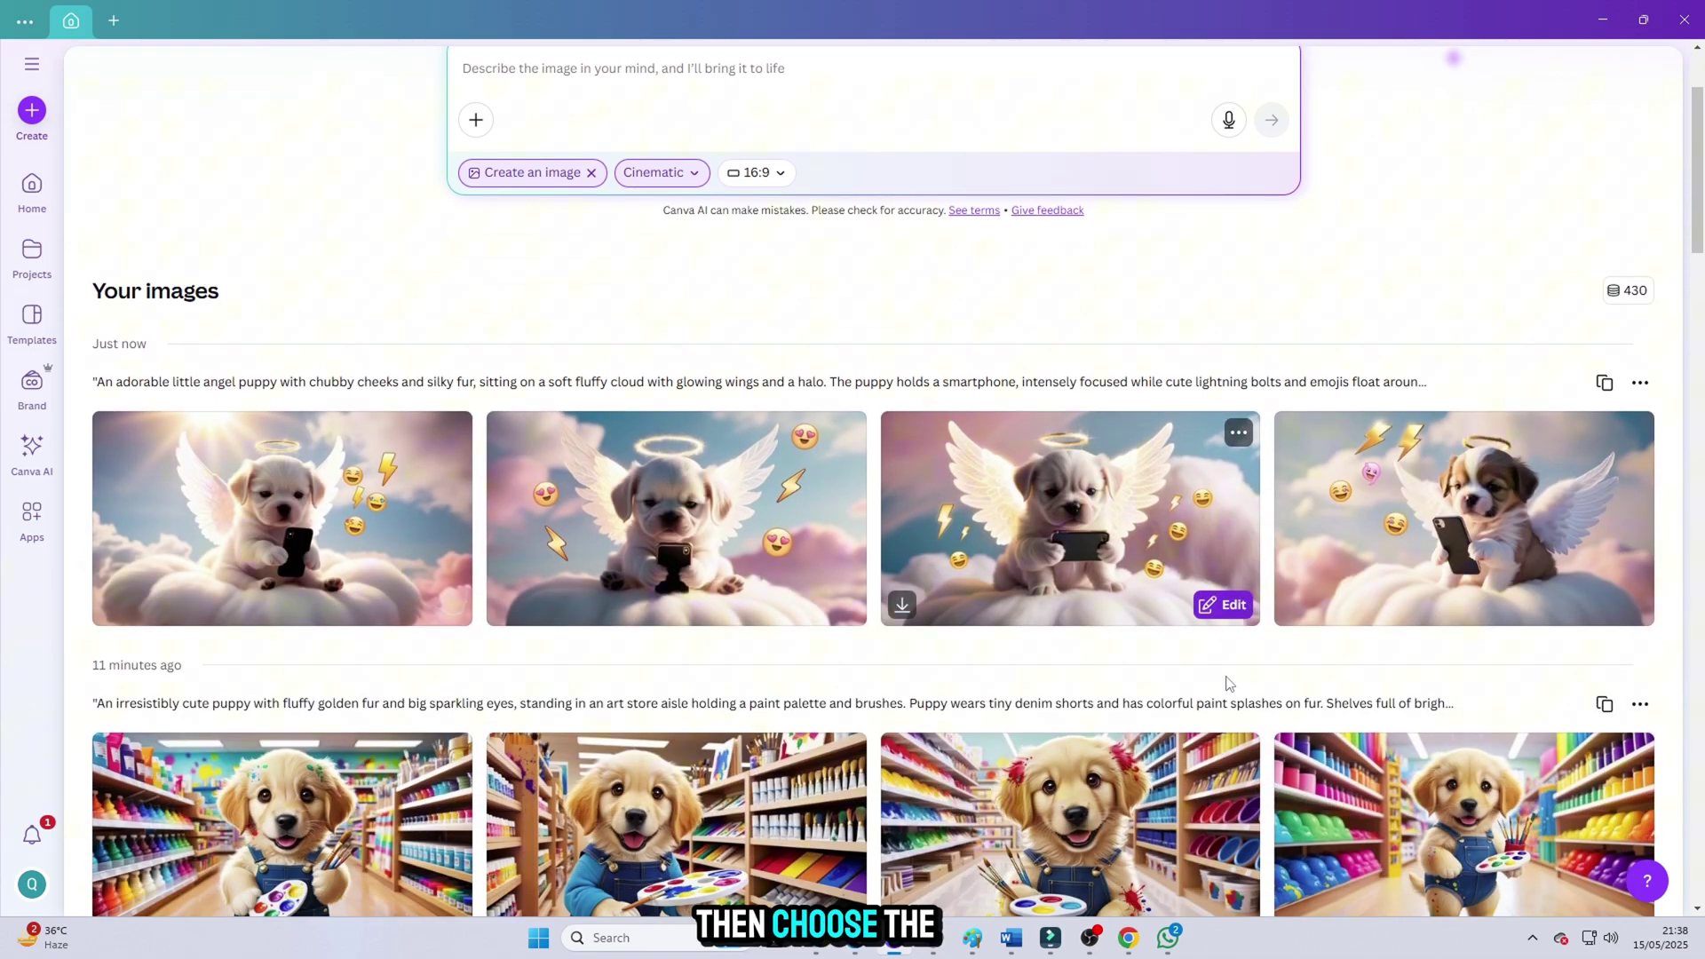
scroll(1228, 684, down, 12)
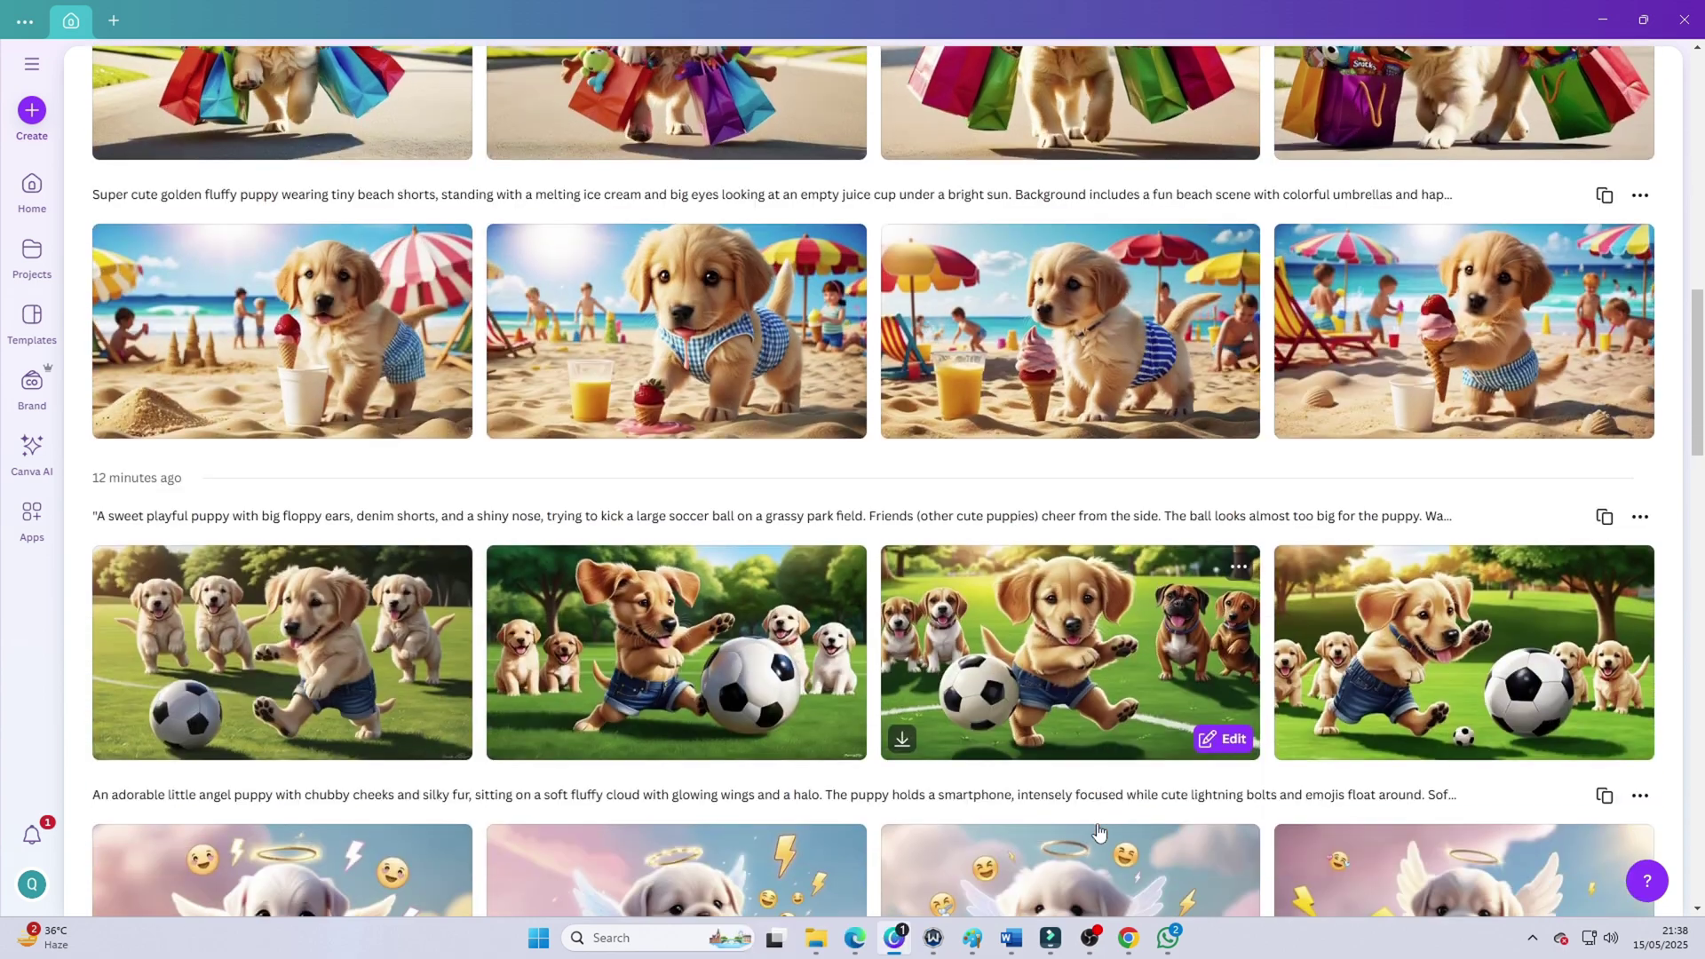
scroll(1099, 831, down, 7)
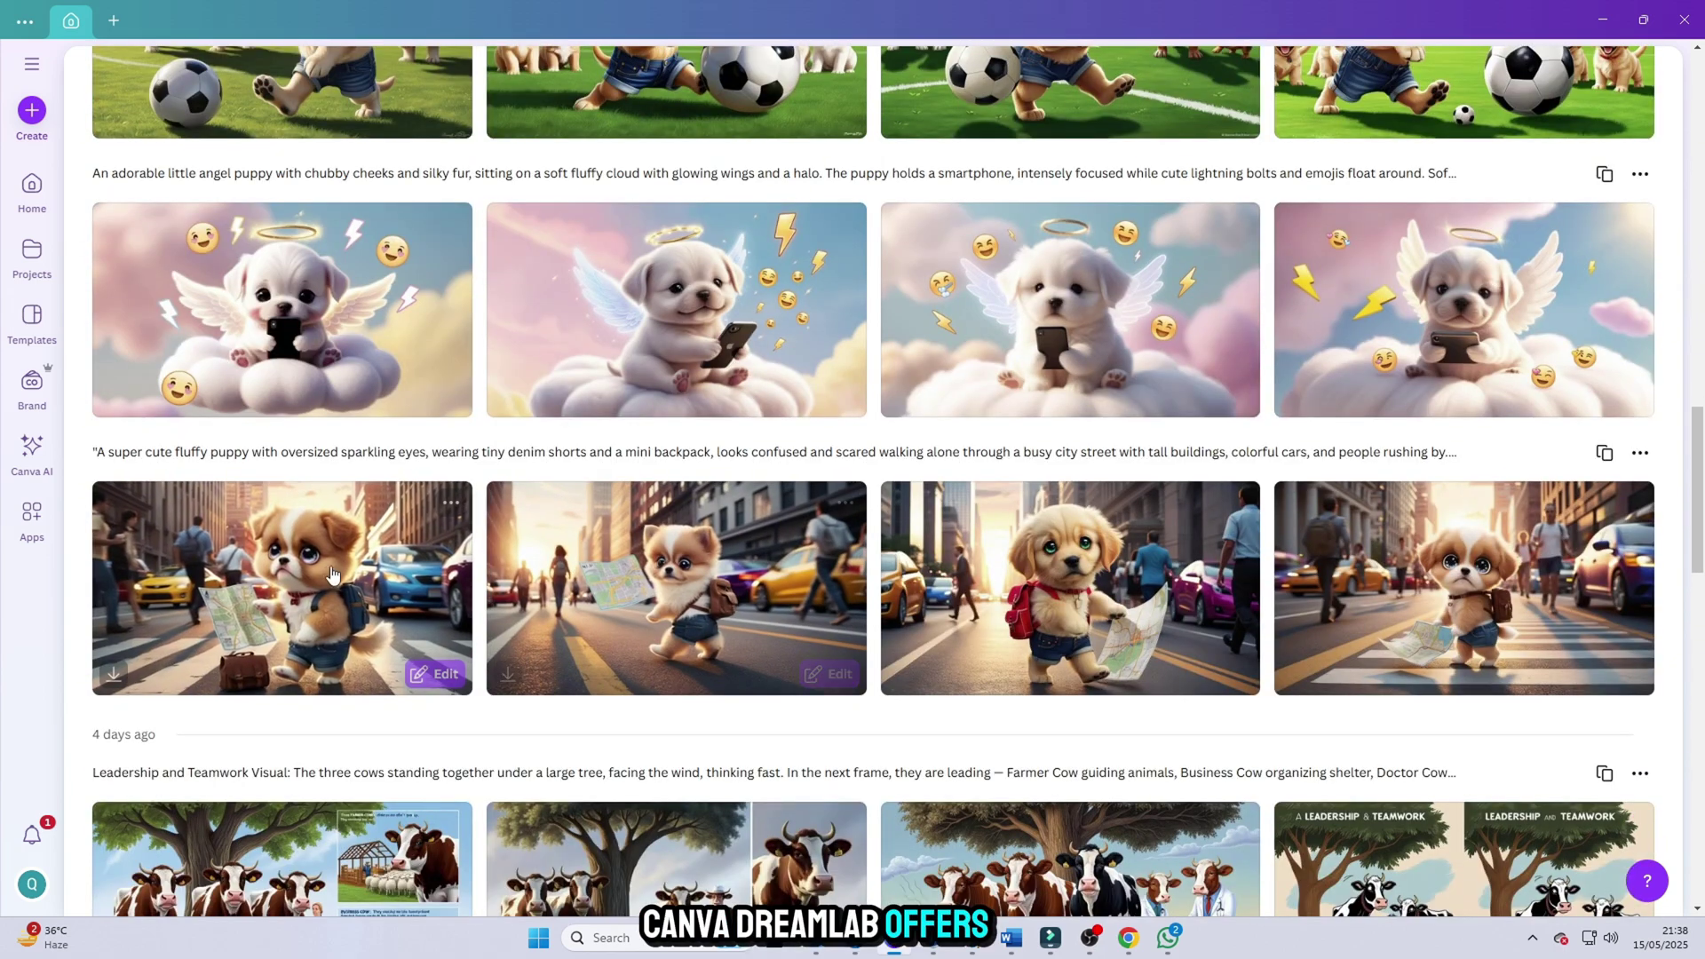
click(1197, 641)
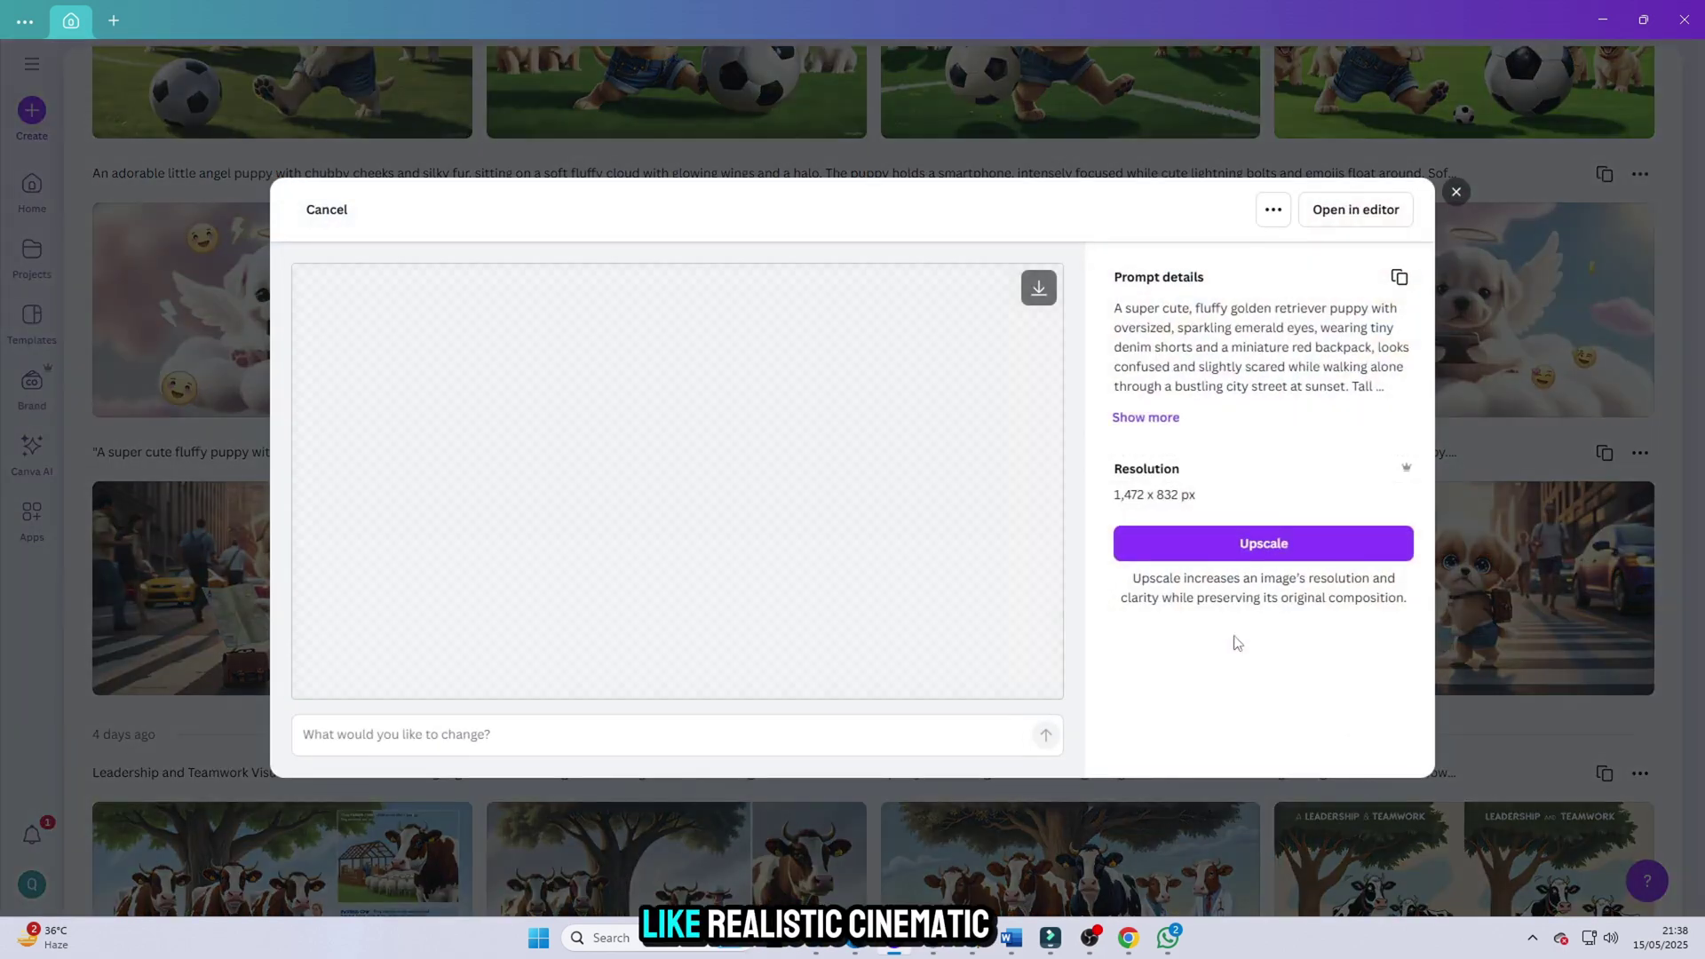
click(1451, 202)
click(1497, 520)
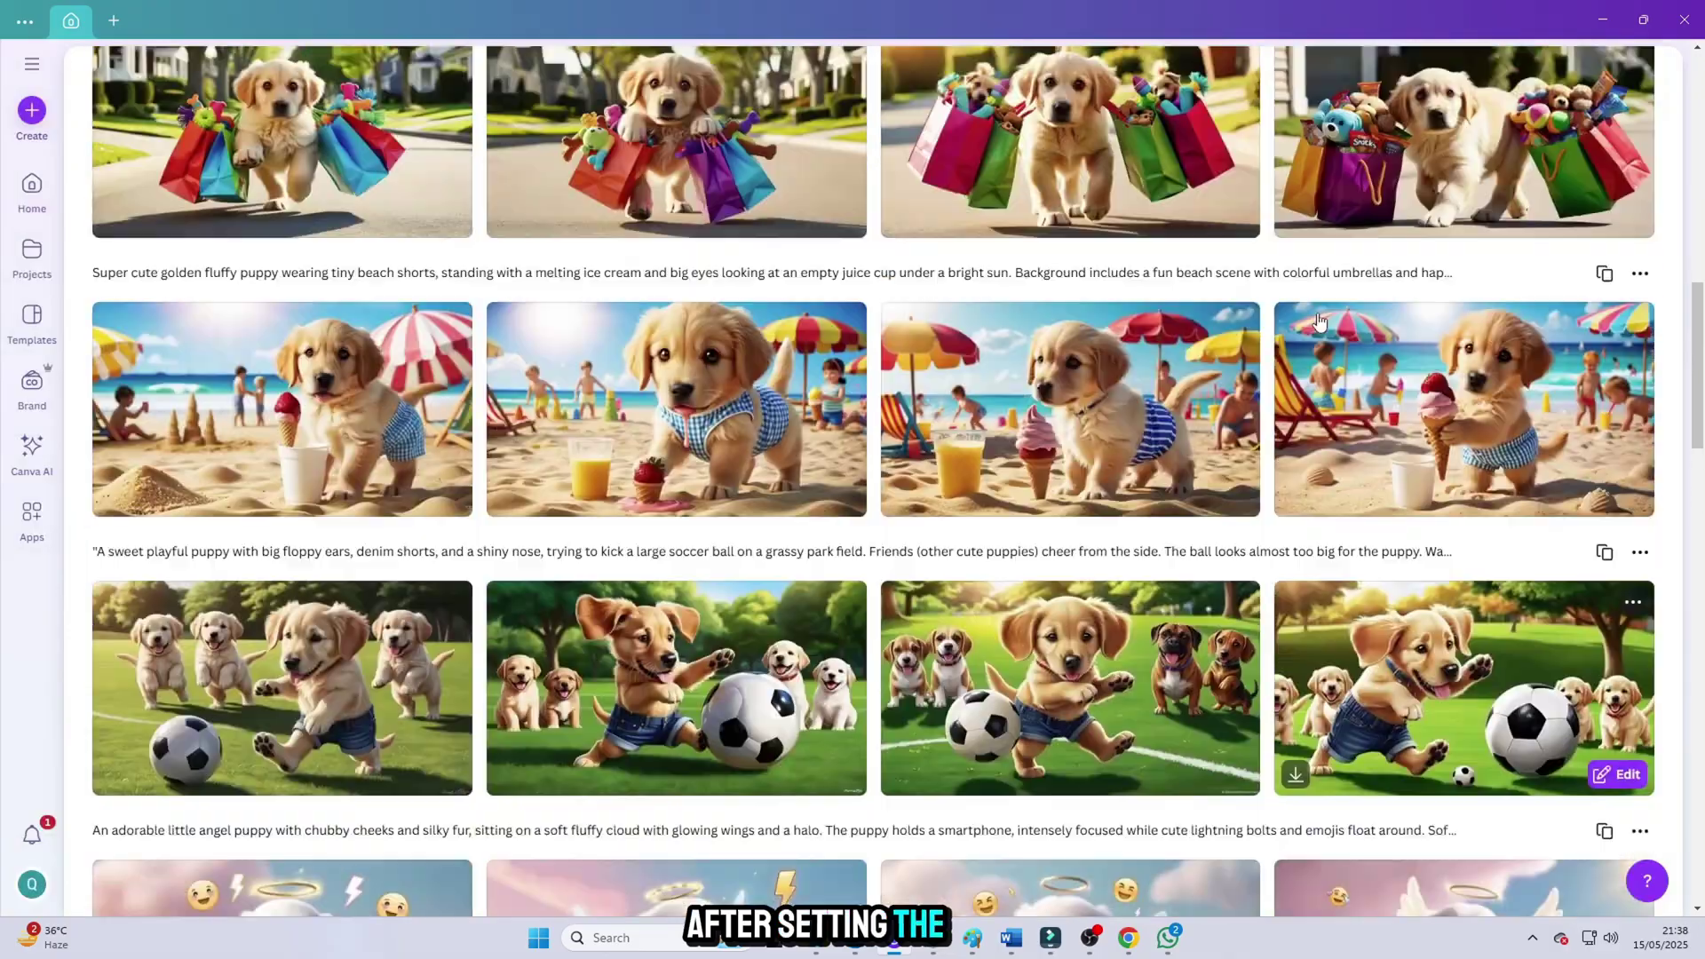
scroll(1110, 418, up, 1)
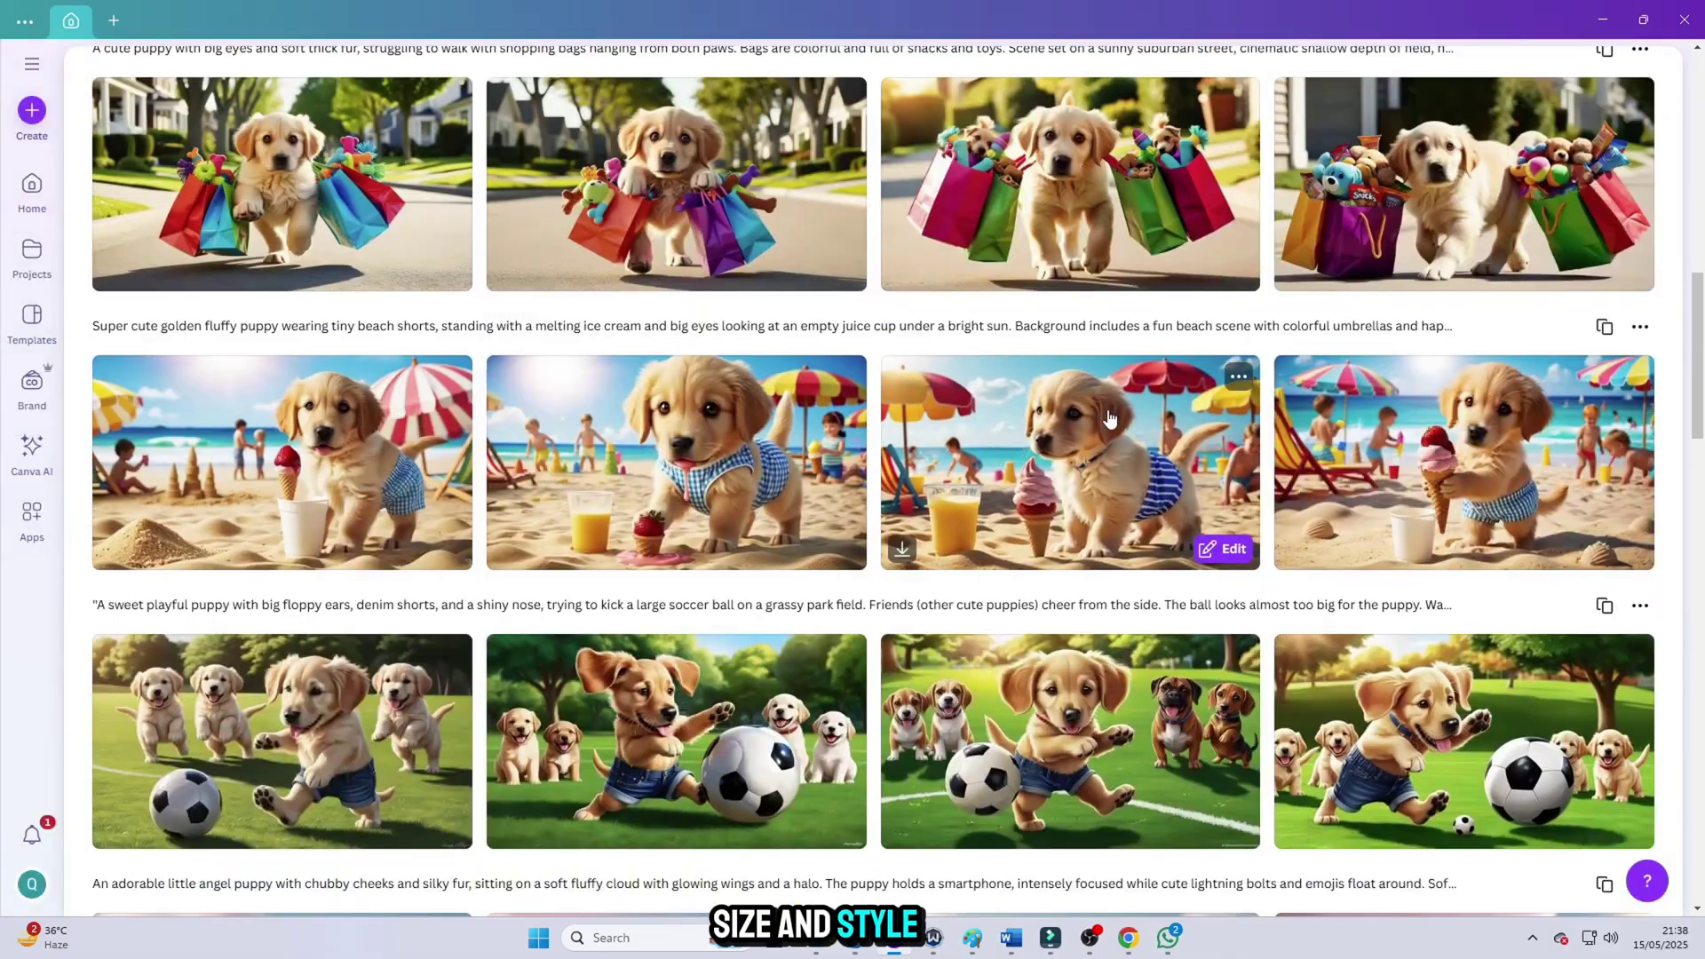
click(1110, 417)
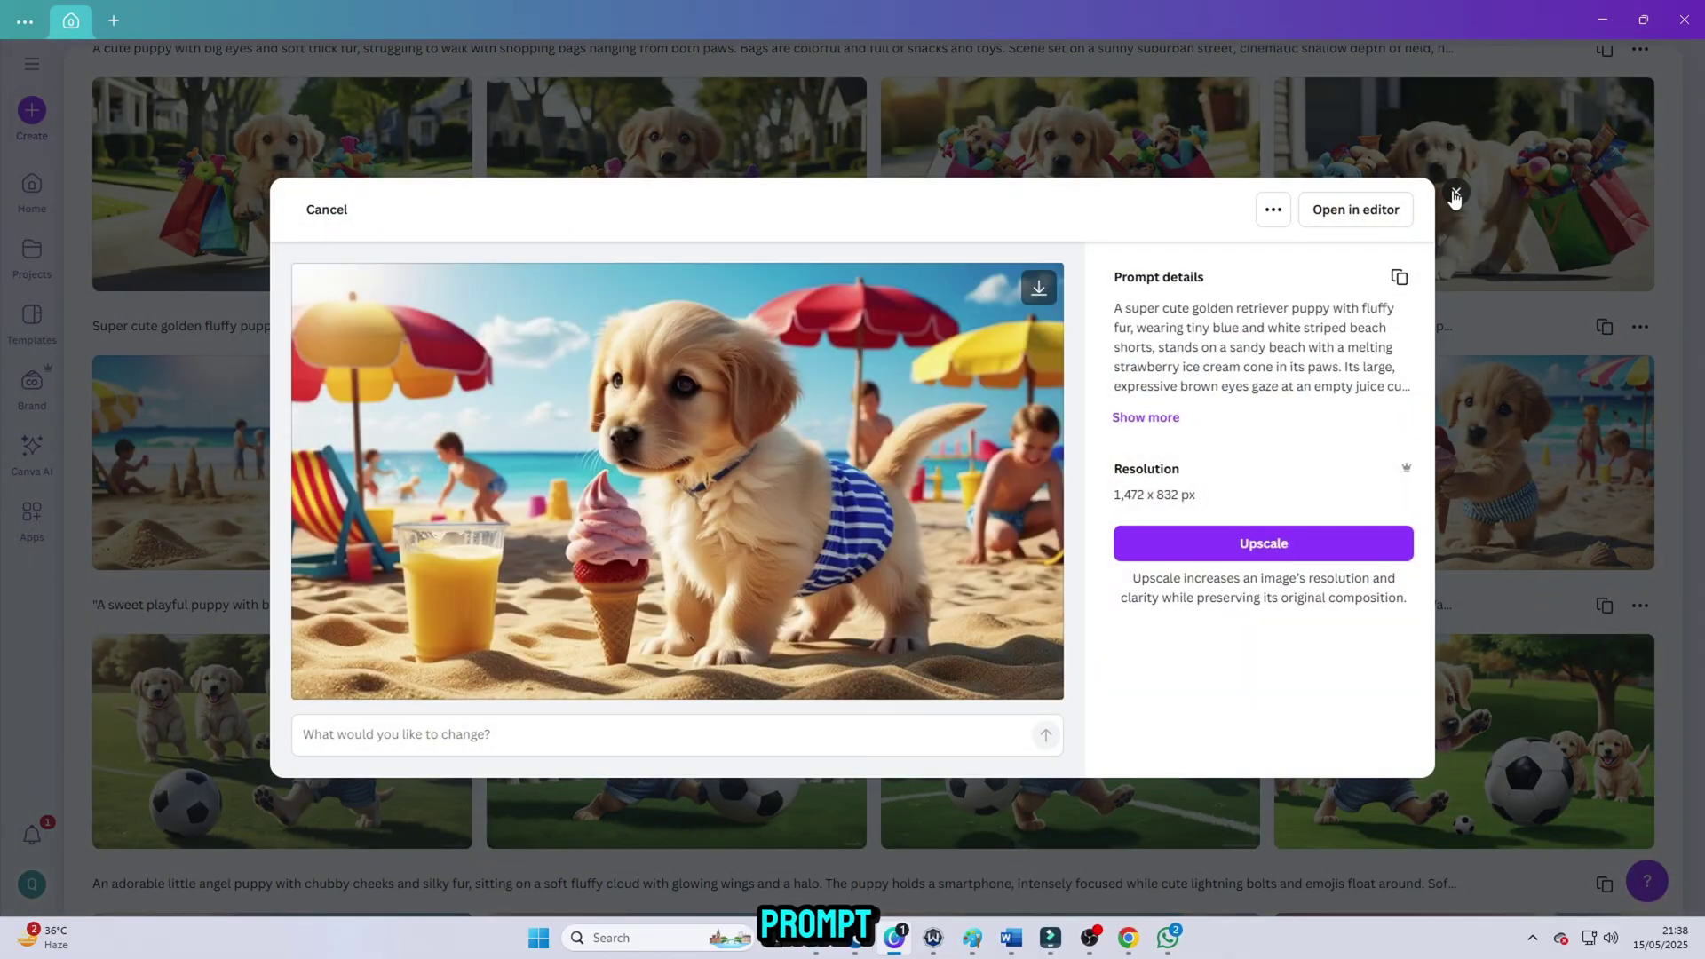
click(1455, 193)
scroll(1110, 755, up, 3)
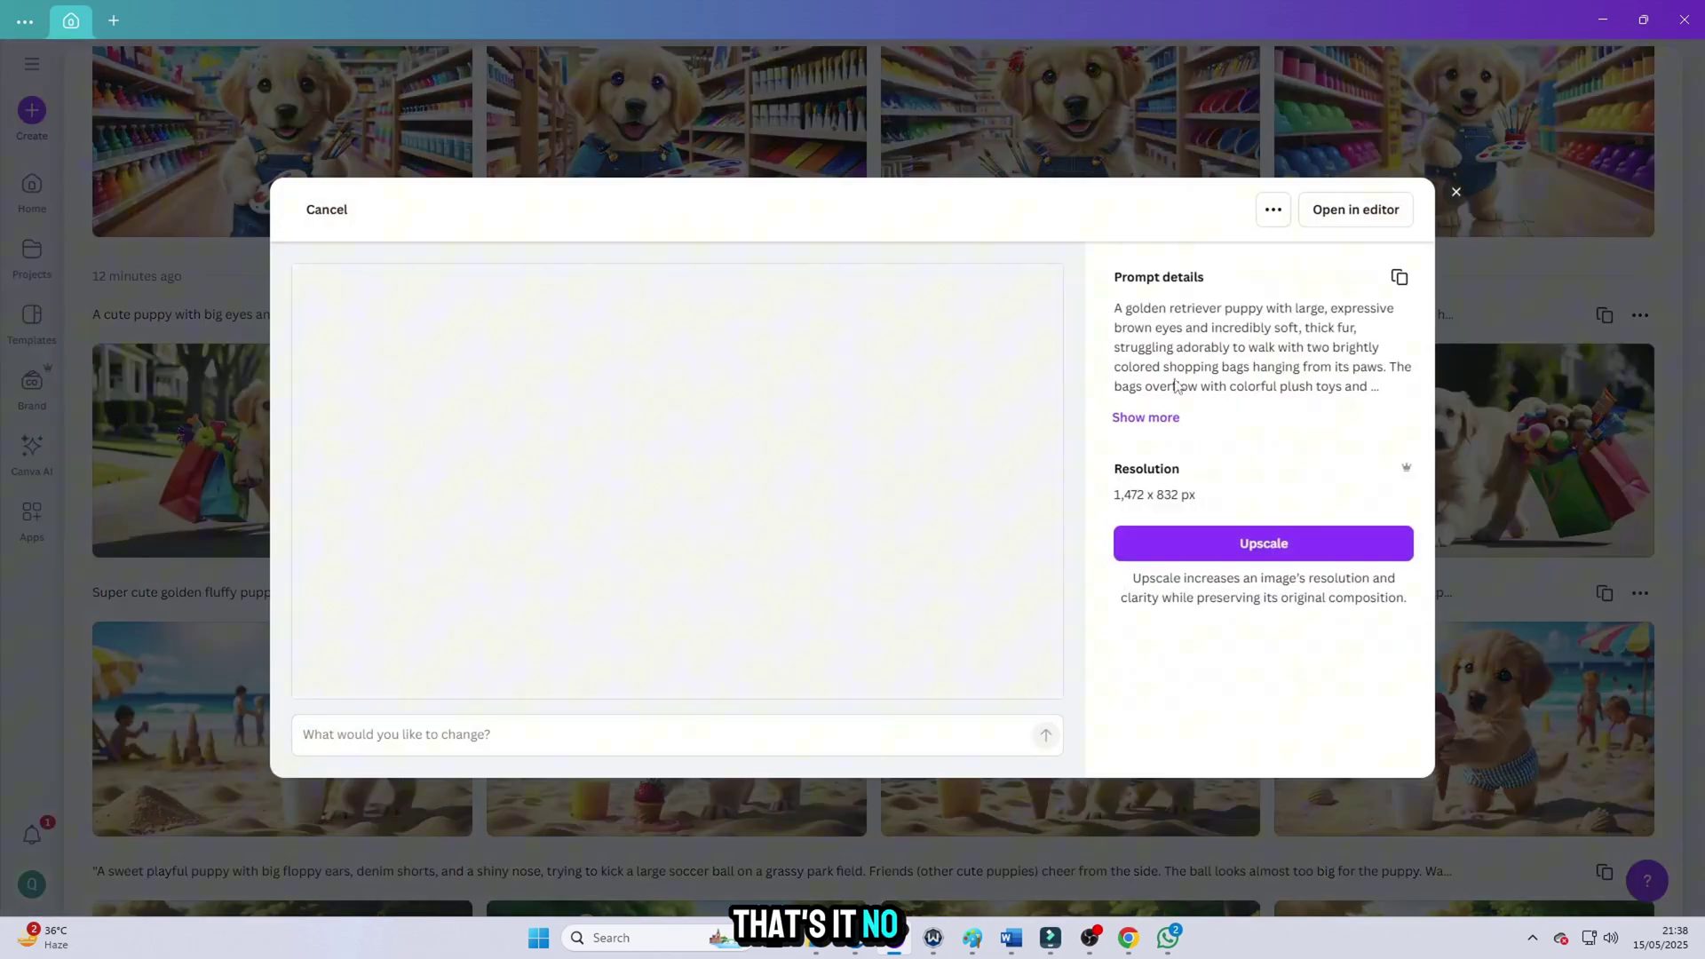
click(1456, 193)
scroll(1062, 474, up, 7)
scroll(1062, 473, down, 3)
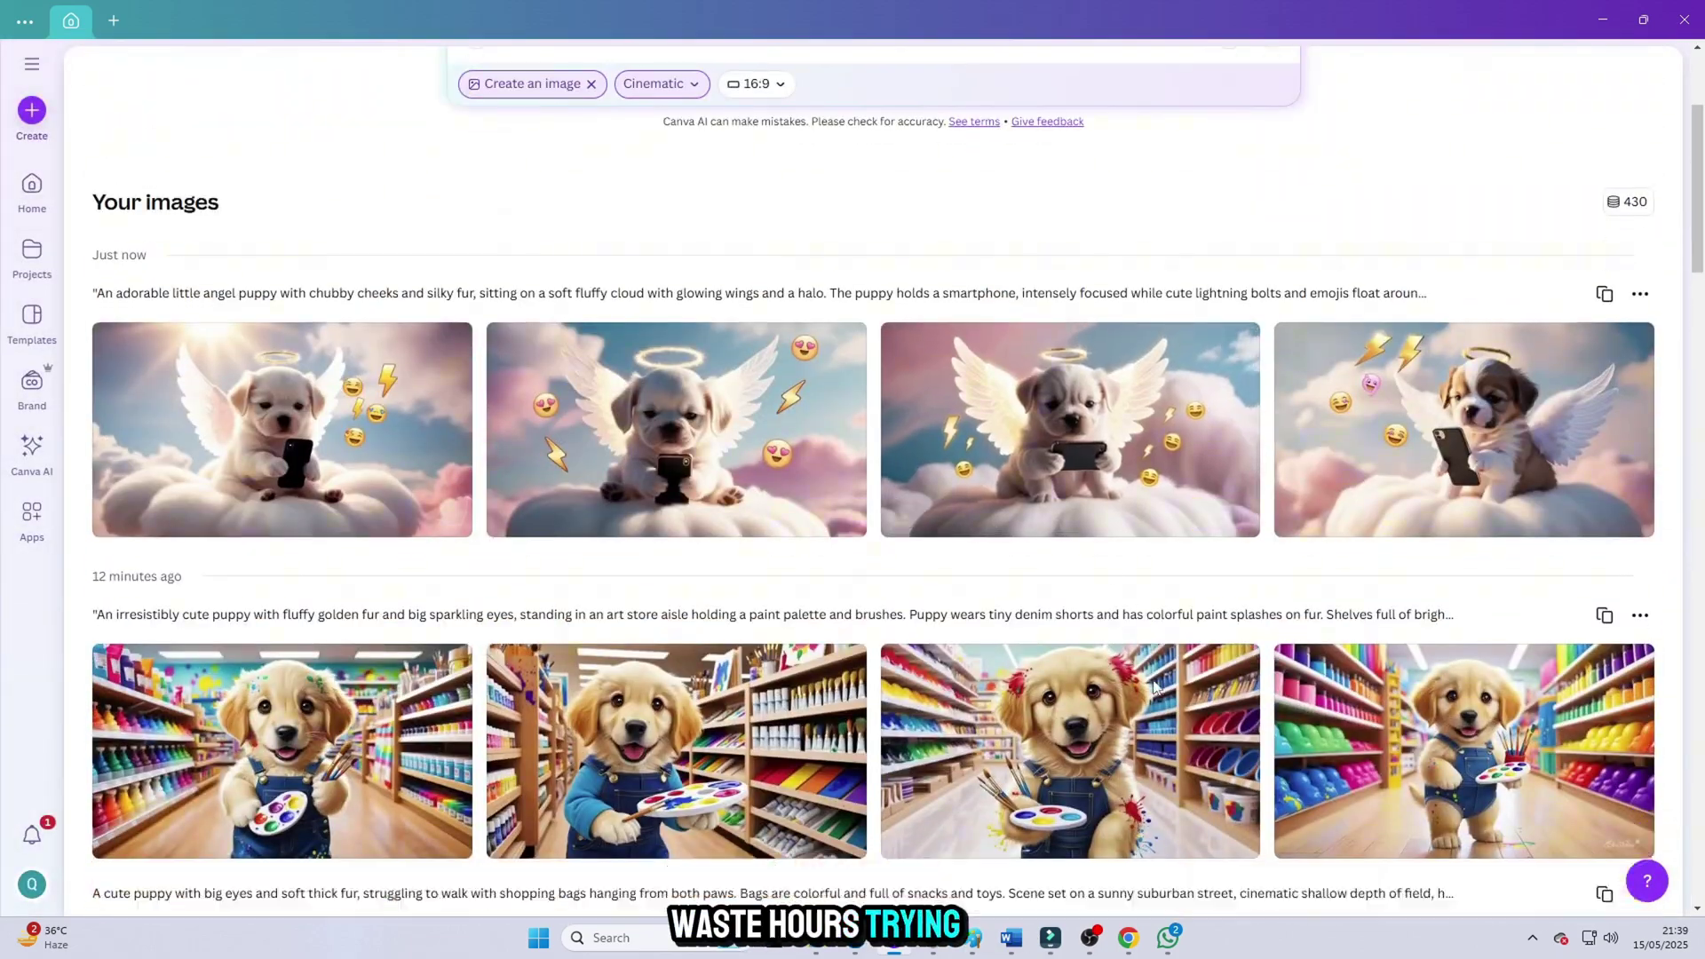
click(1062, 497)
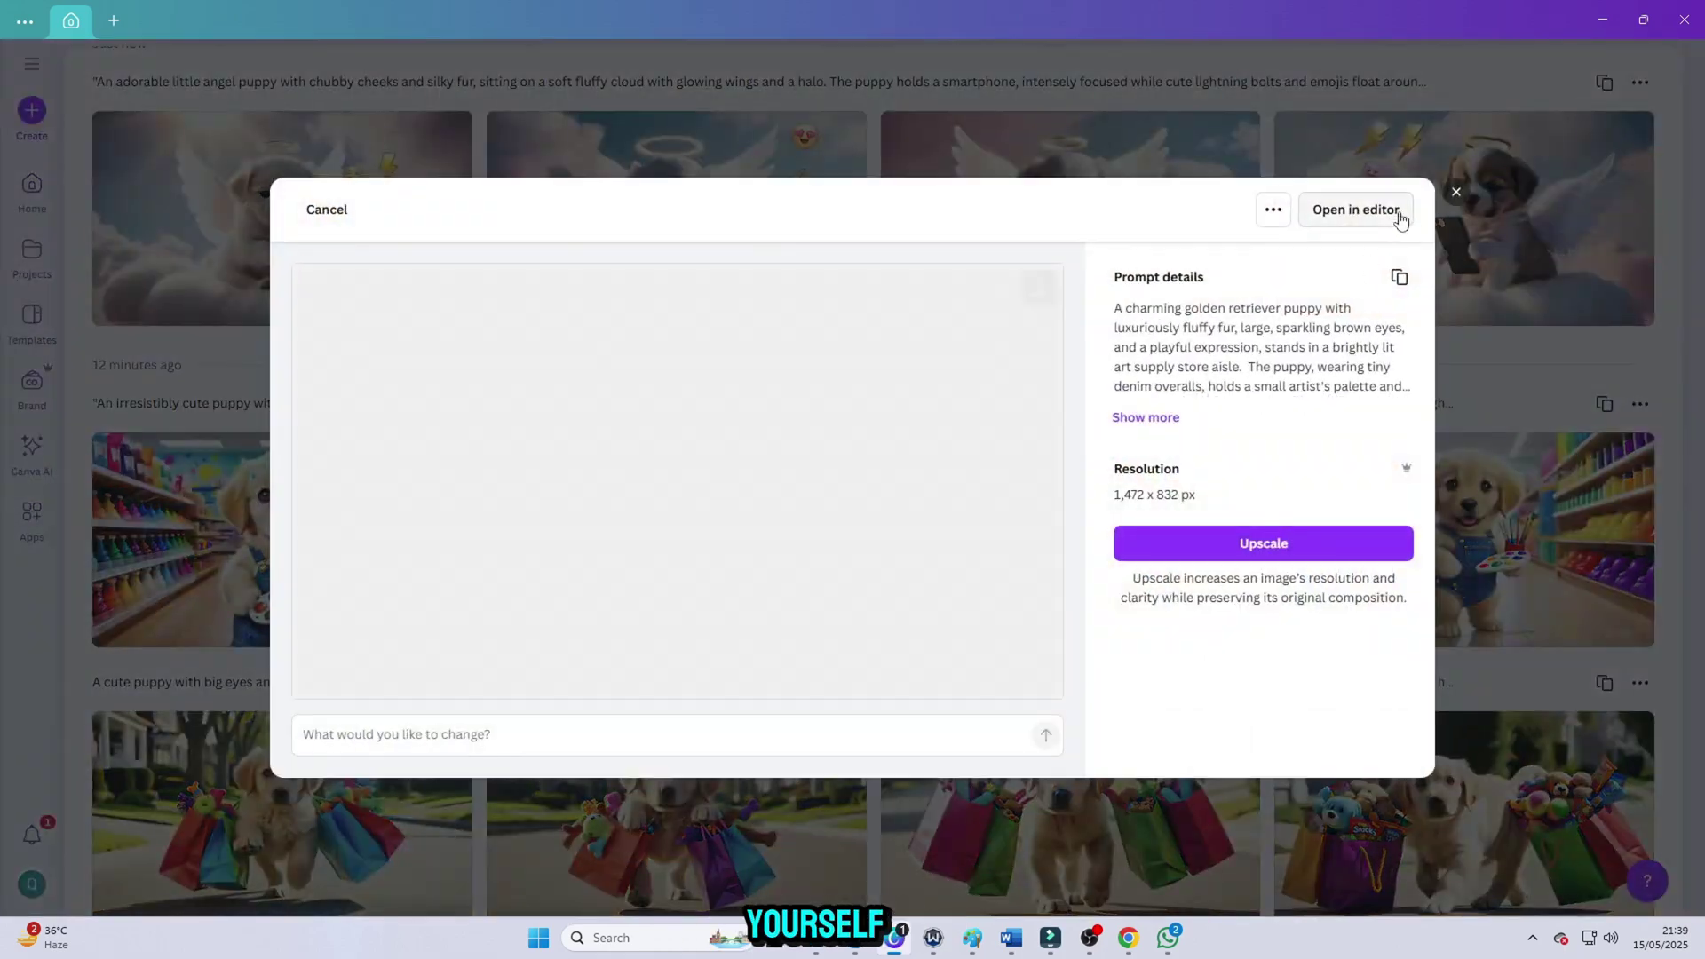
click(1457, 195)
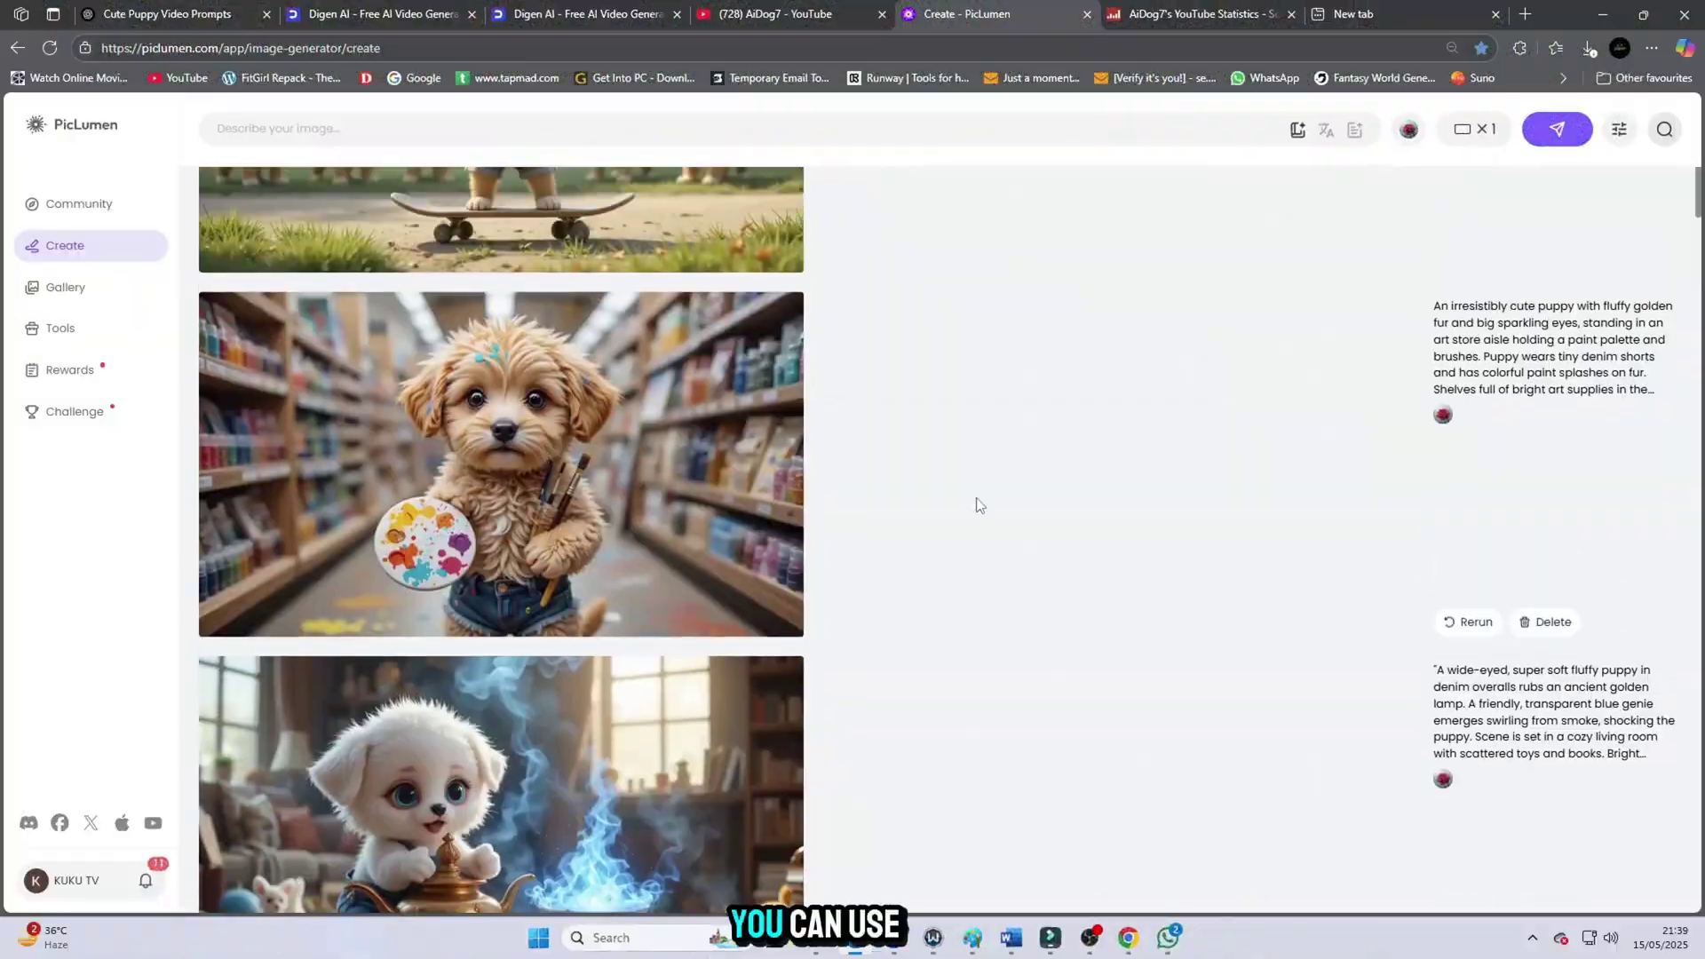
- Paste the angel puppy prompt into PicLumen, set 16:9, and start generating
scroll(975, 498, up, 4)
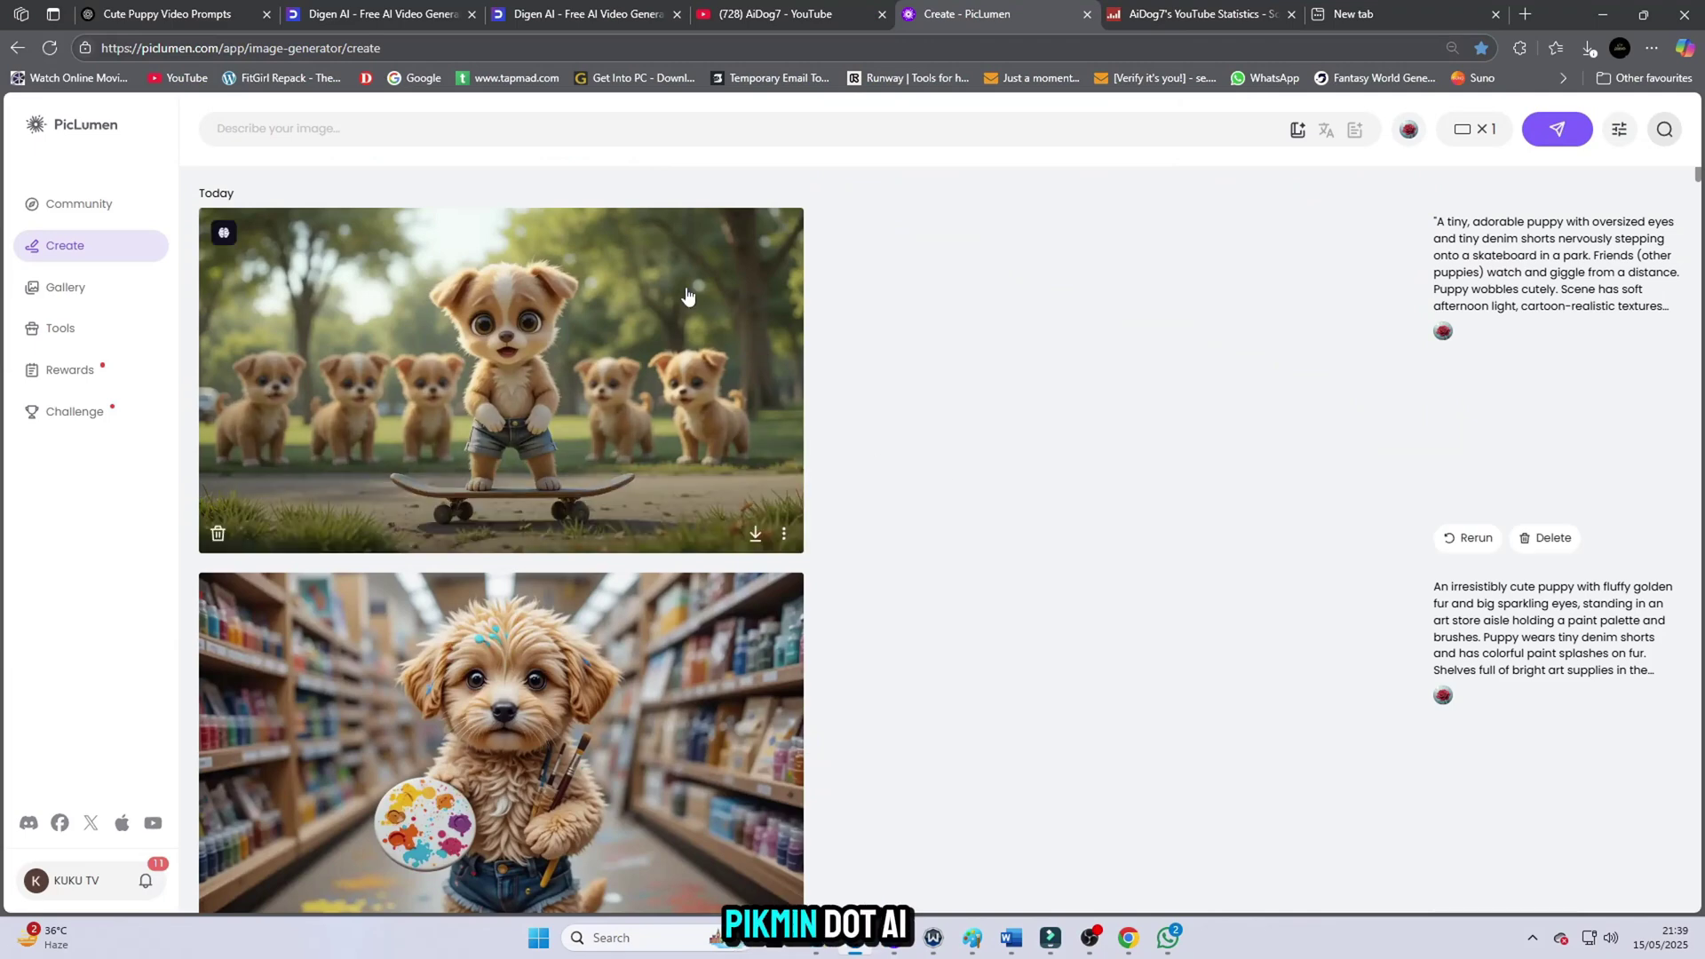
right_click(573, 127)
click(629, 297)
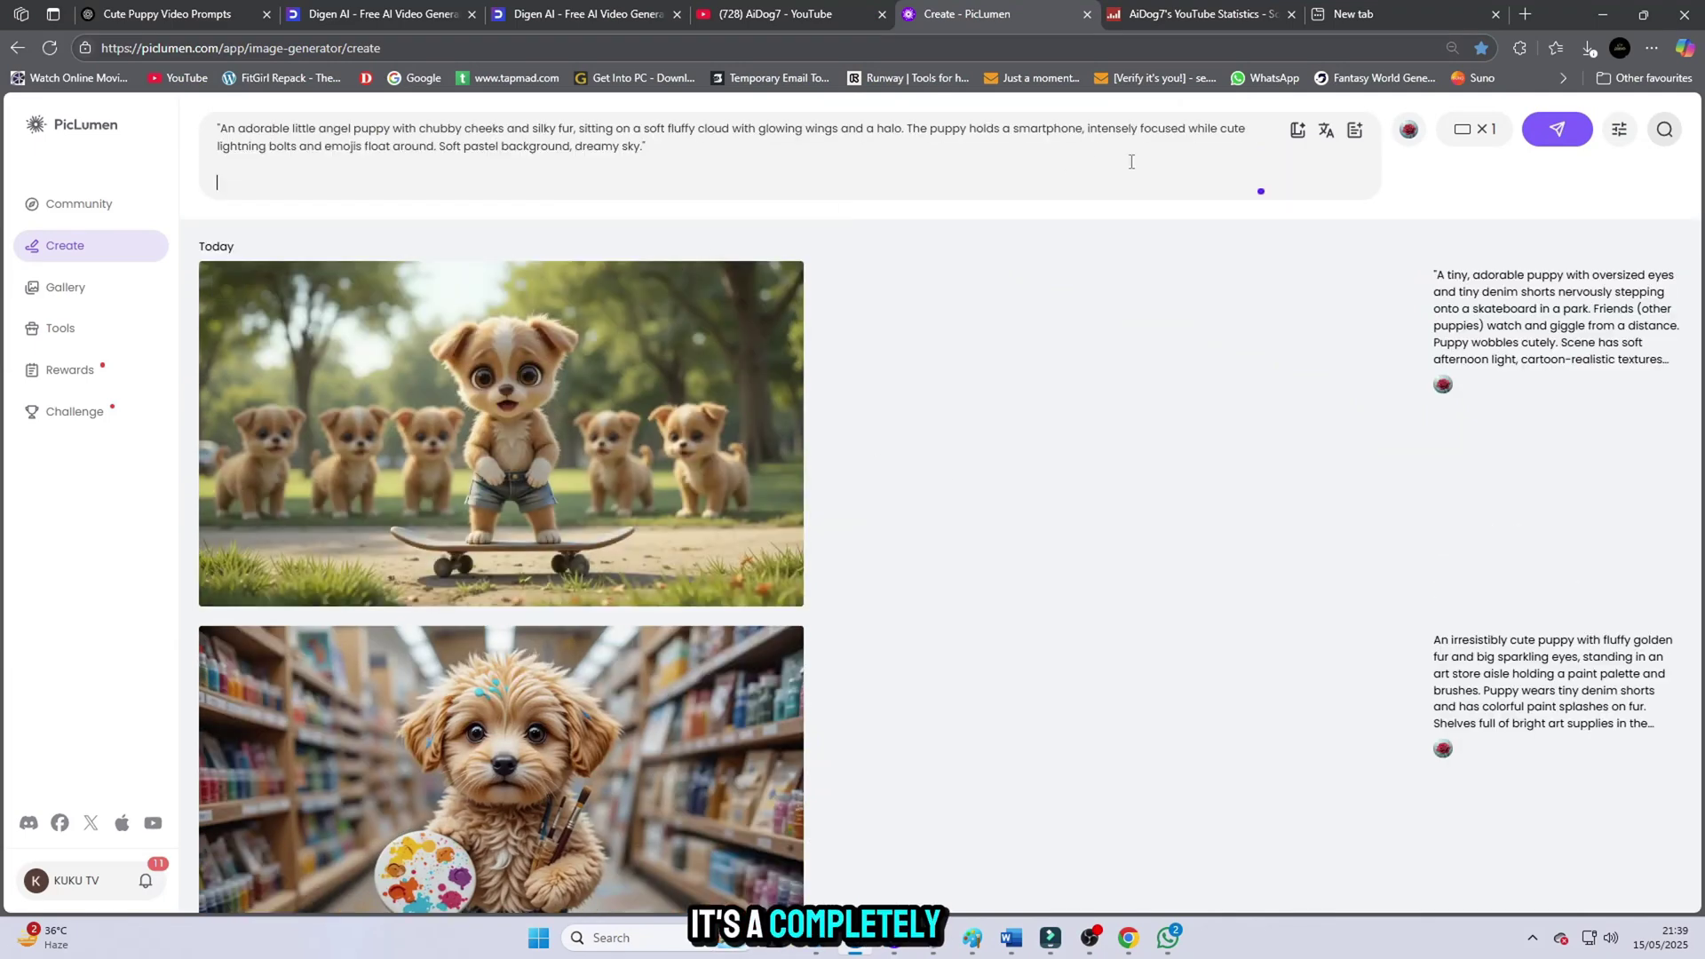
click(1449, 132)
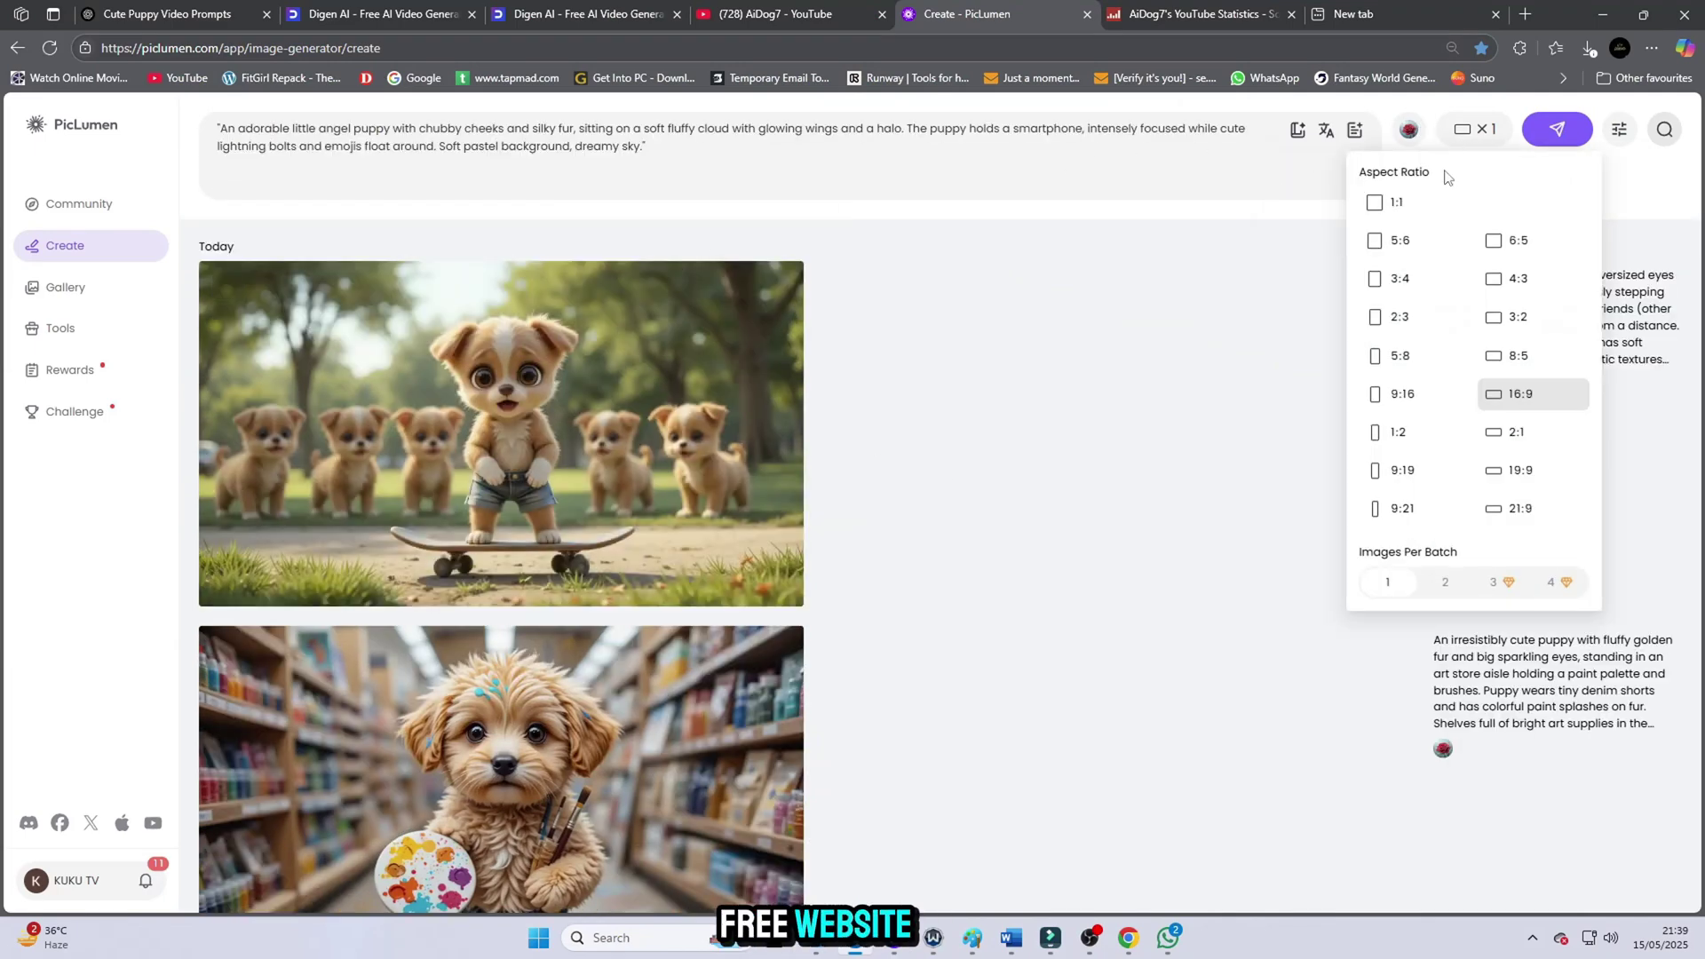
click(1501, 395)
click(1557, 129)
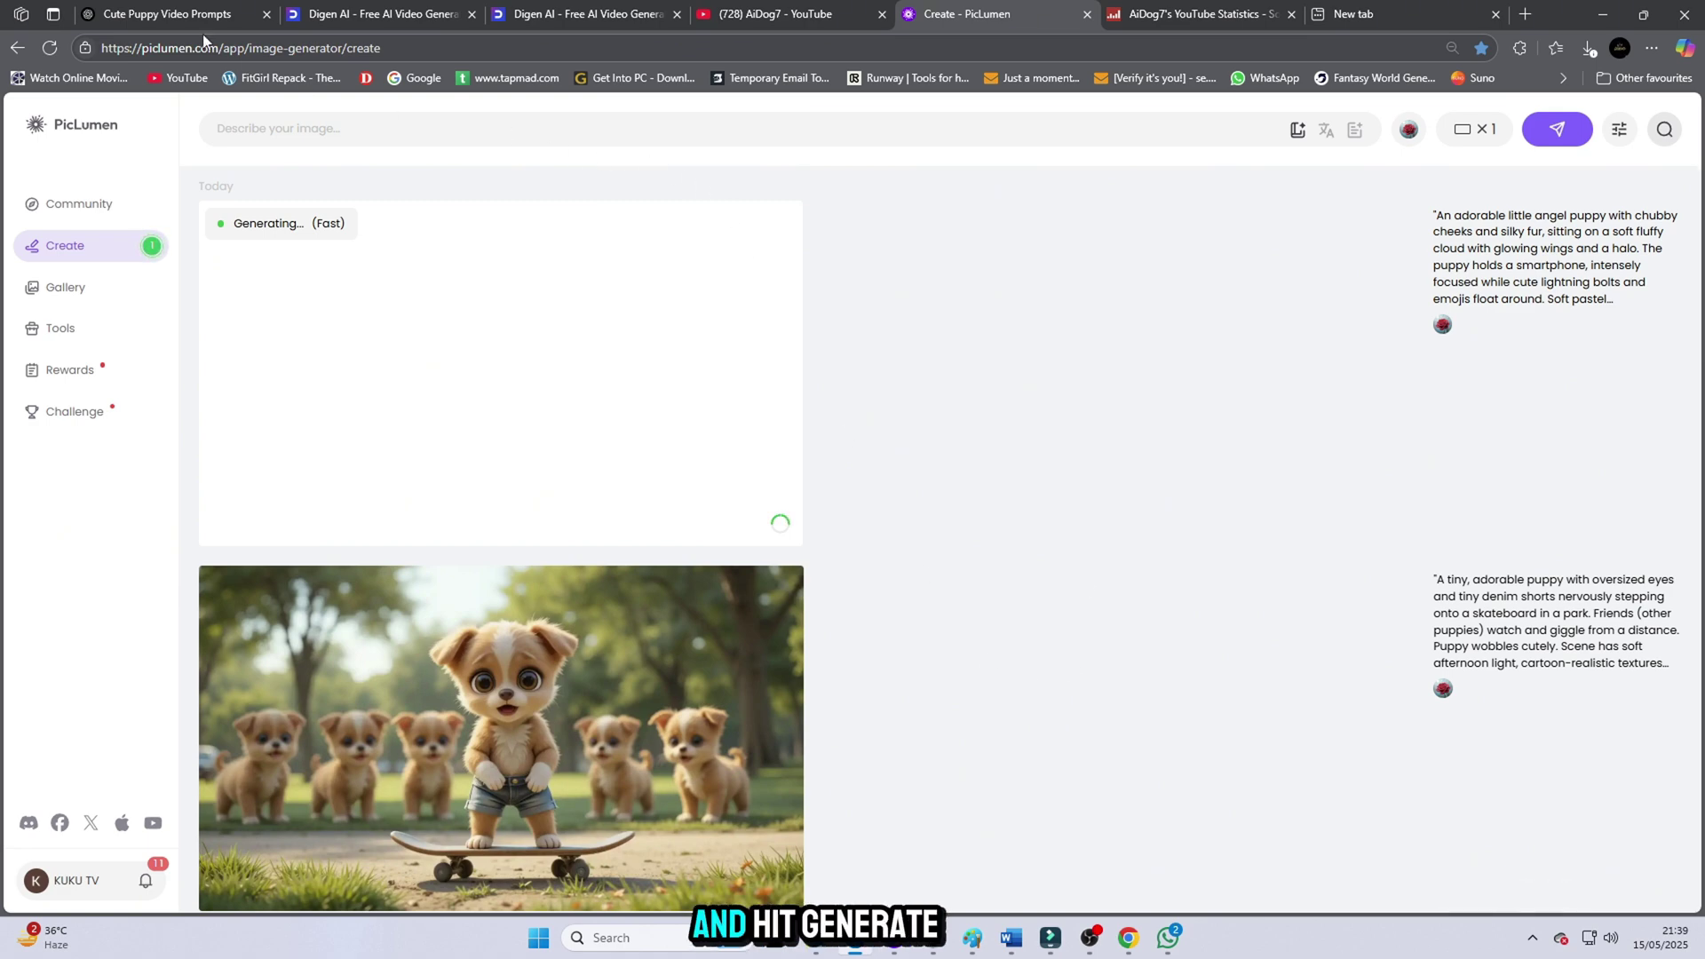
- Copy the Puppy Soccer Champion prompt from ChatGPT and submit it in PicLumen
key(ctrl+1)
scroll(693, 597, down, 1)
click(533, 592)
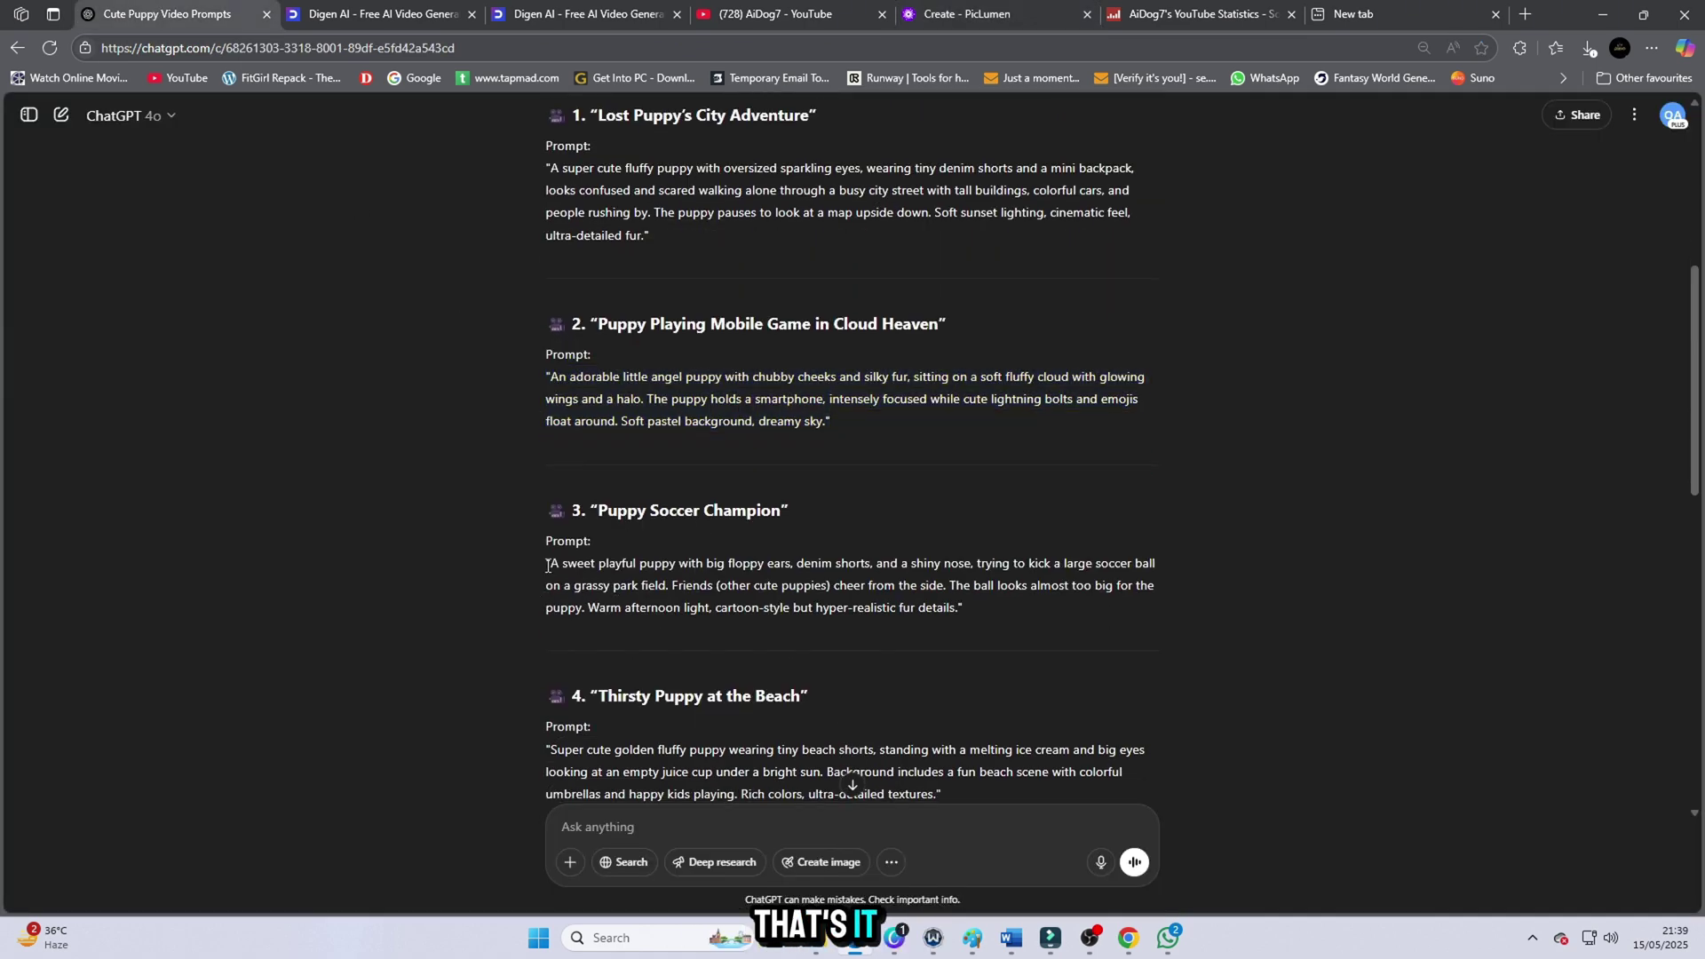
drag(547, 565, 964, 610)
key(super+c)
right_click(879, 588)
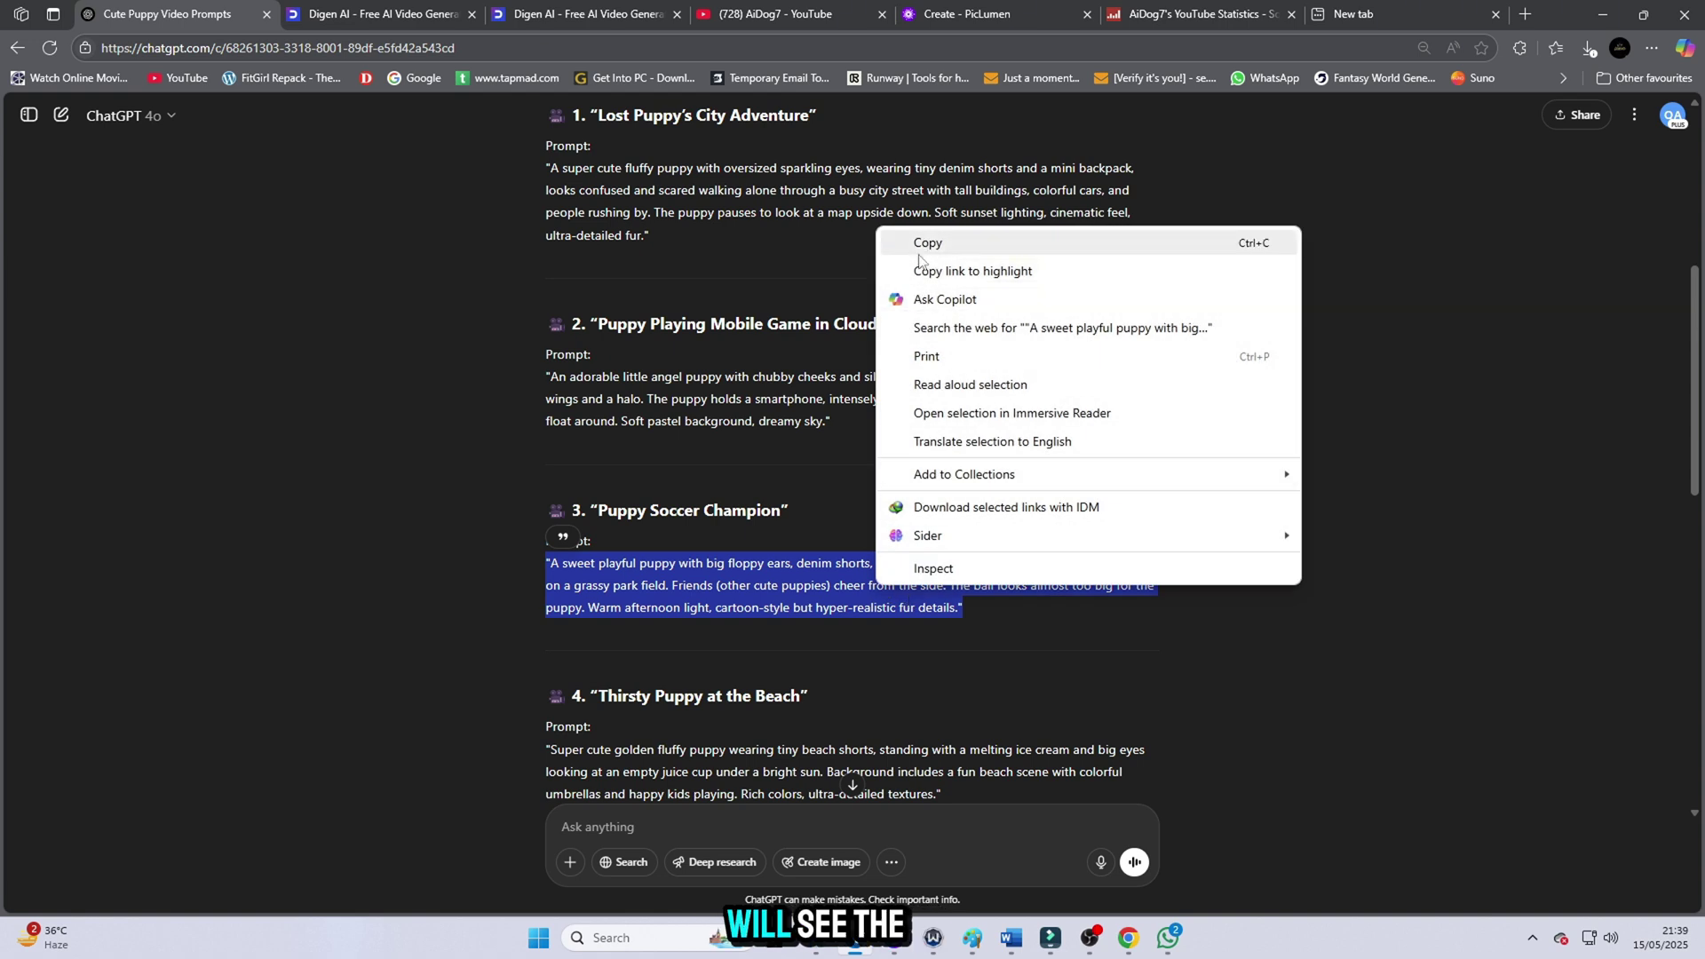
click(919, 253)
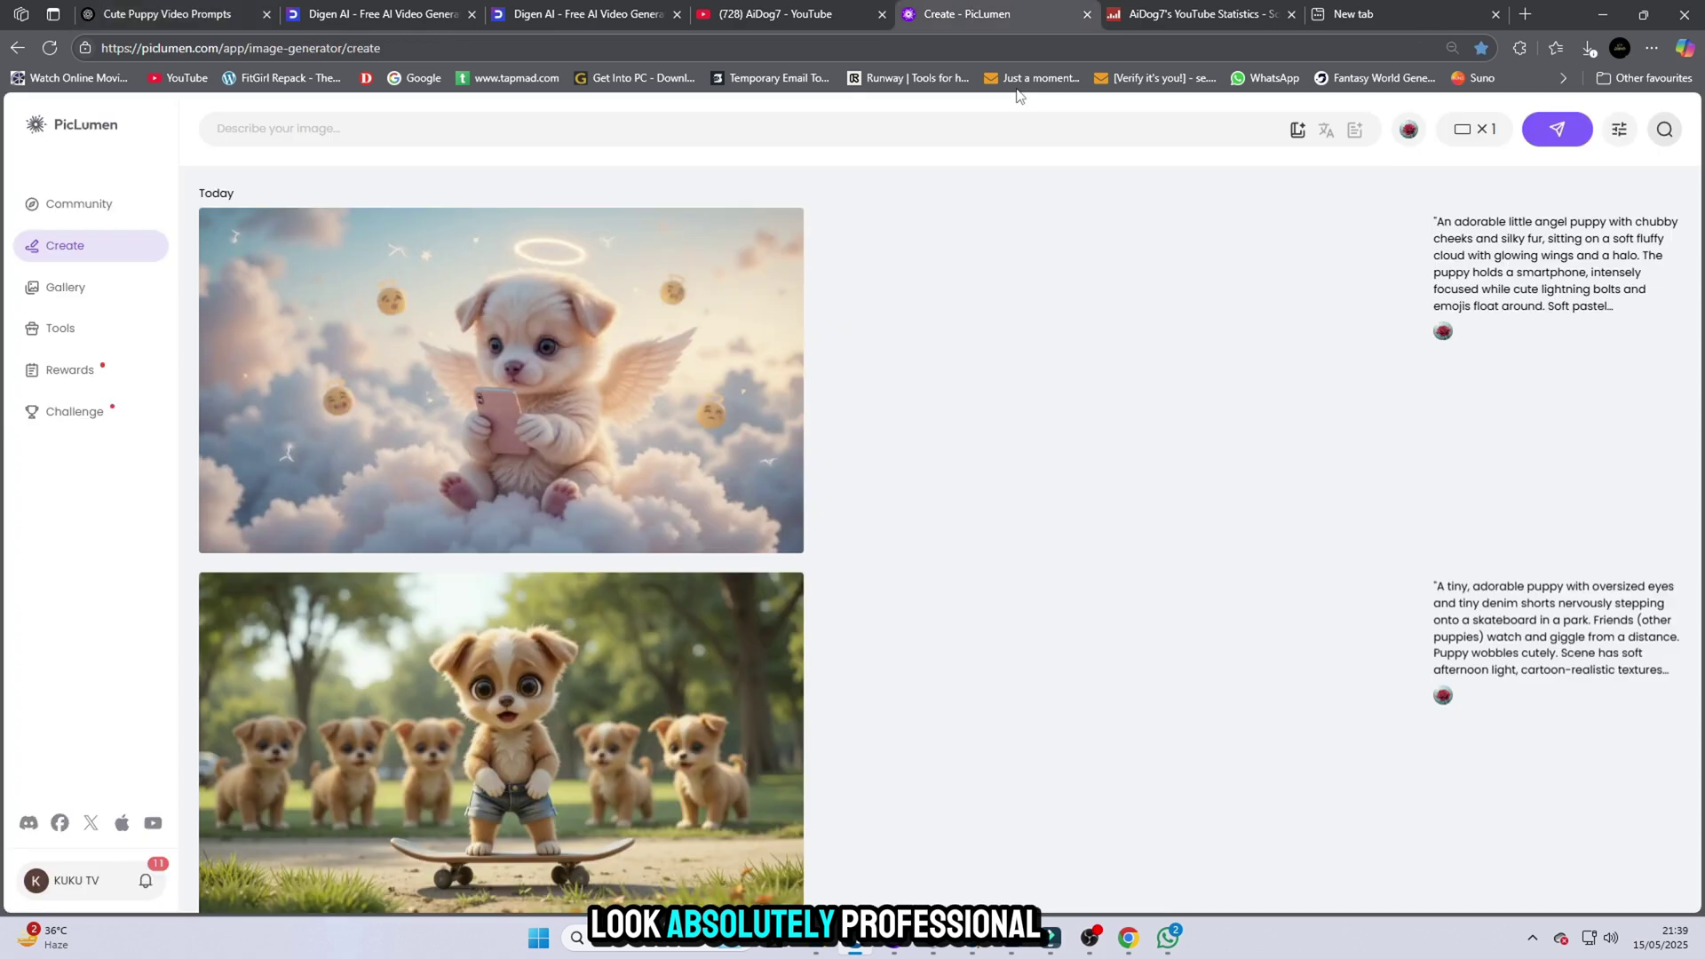
click(968, 13)
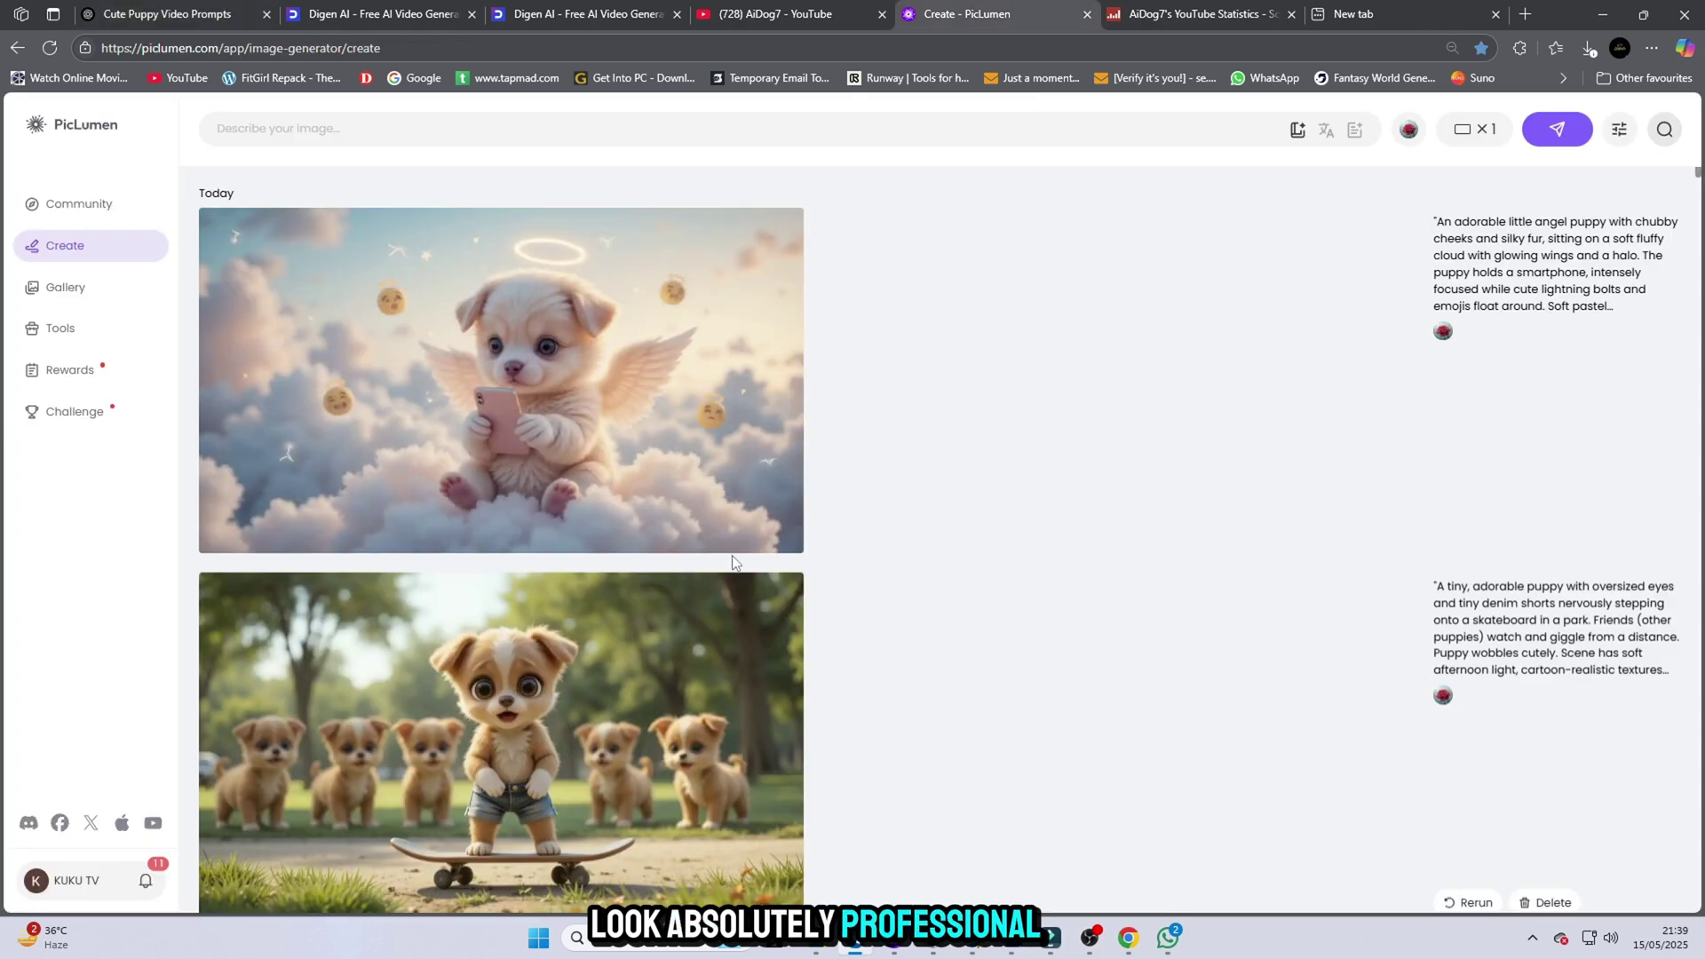
right_click(491, 140)
click(532, 301)
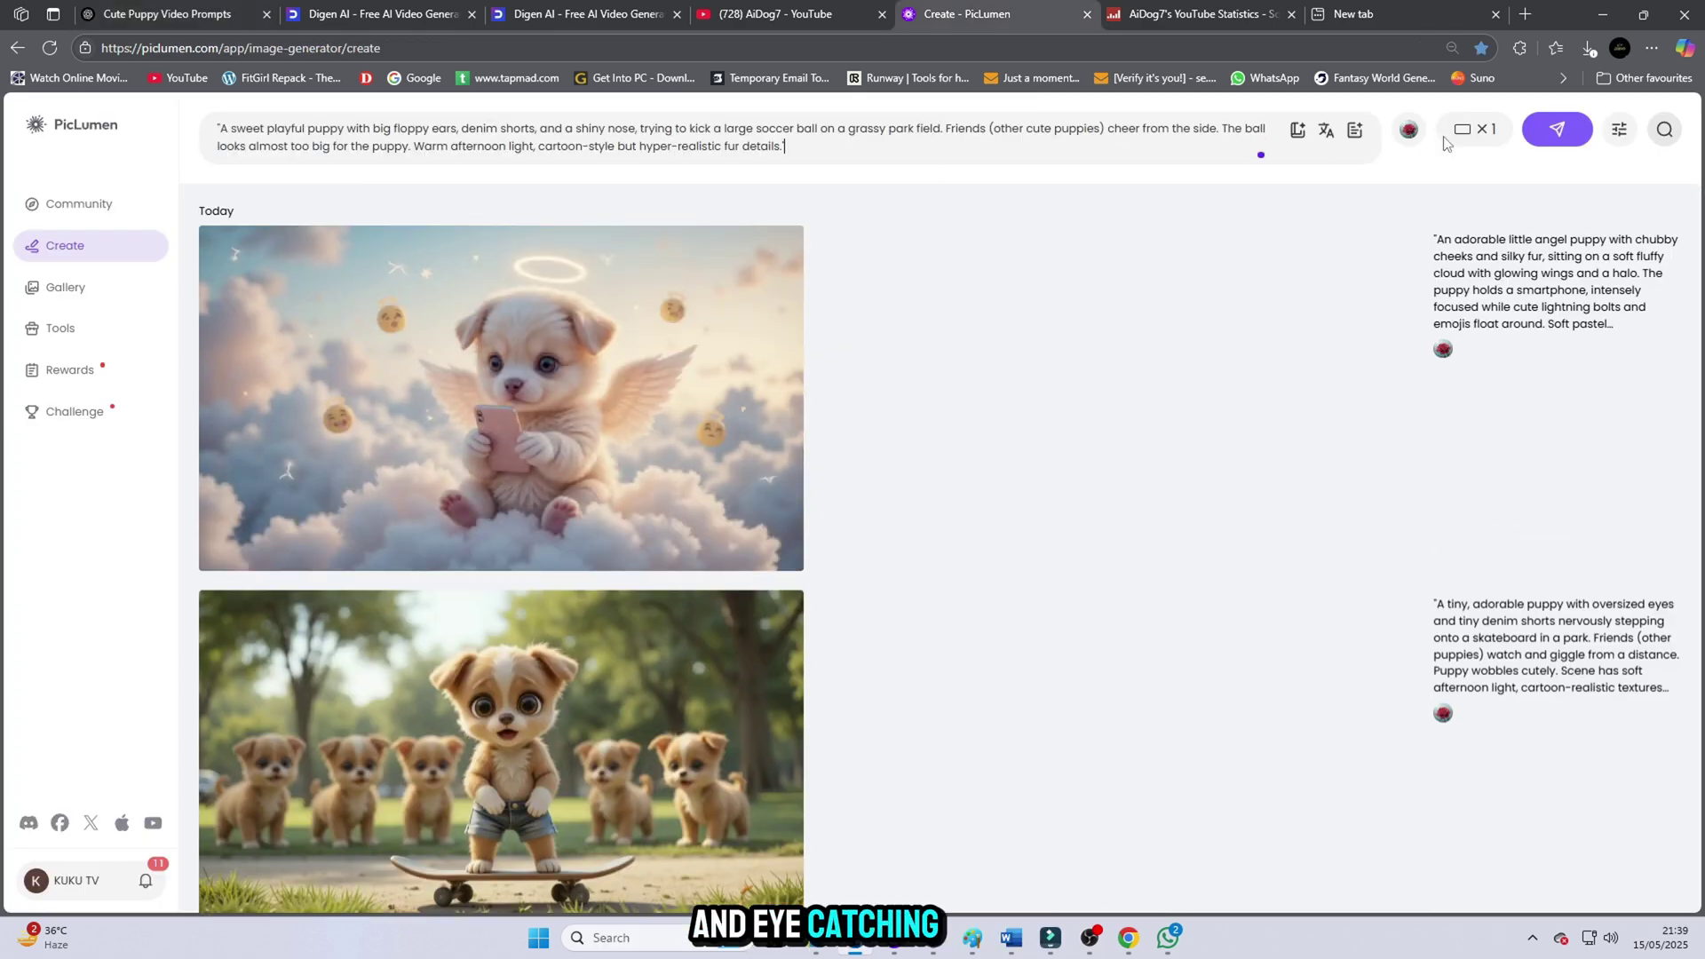
click(1557, 128)
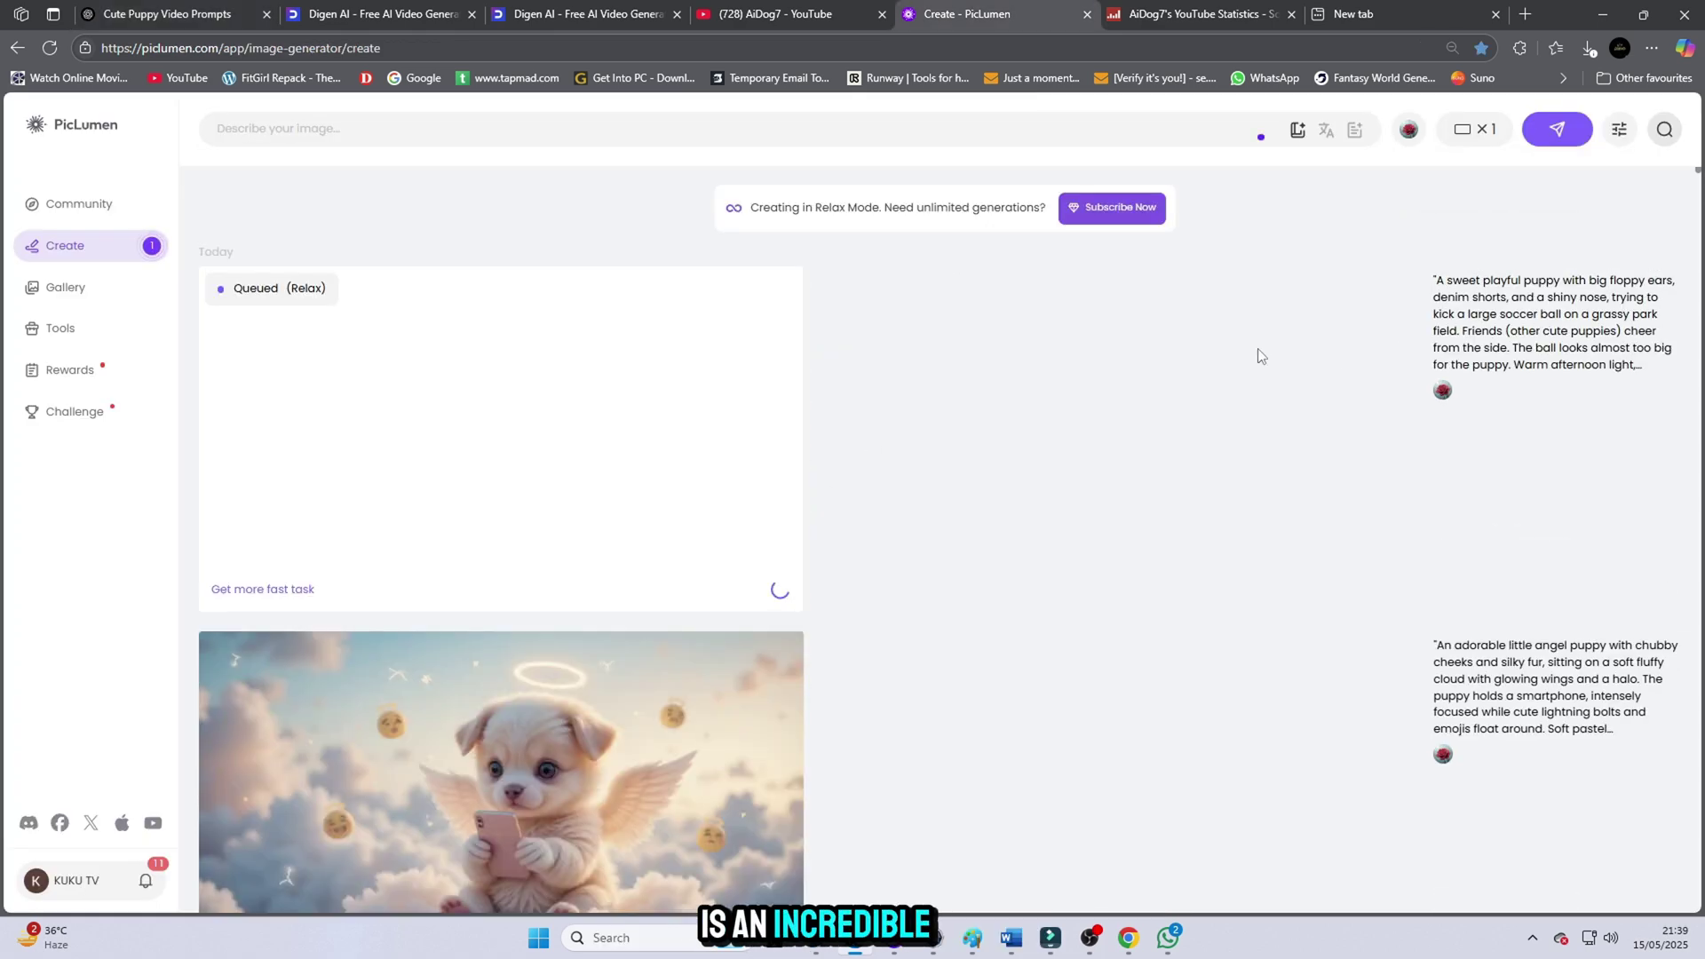
- Copy the Thirsty Puppy at the Beach prompt and ready PicLumen's prompt box for pasting
key(ctrl+1)
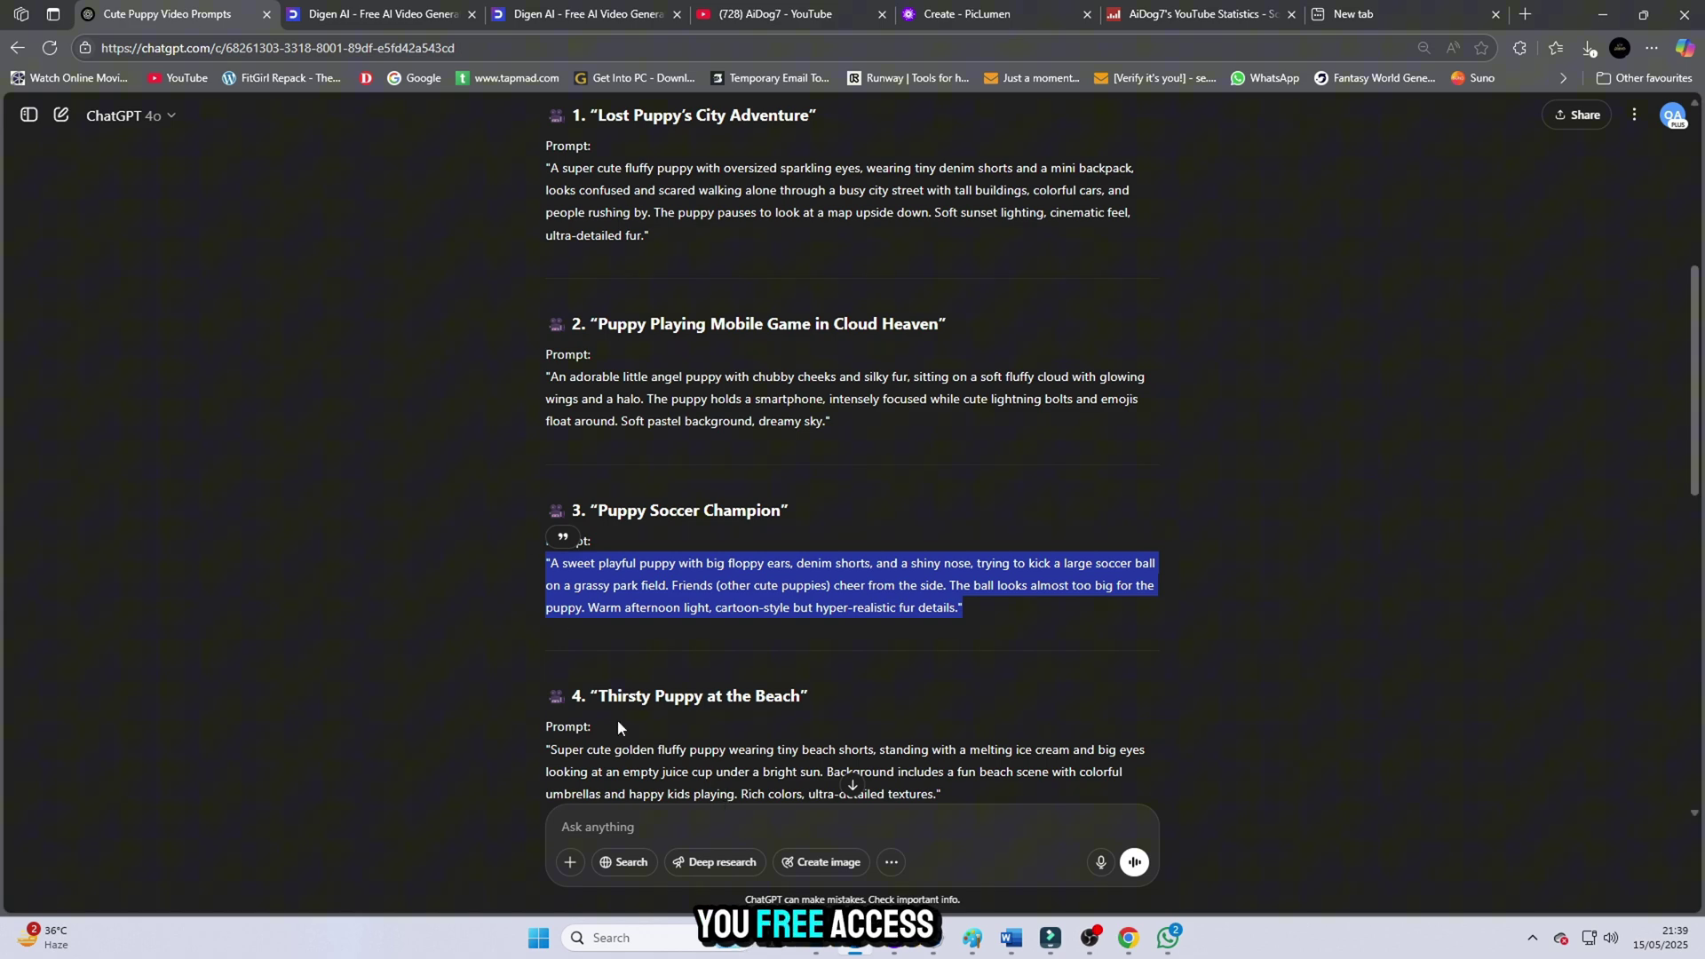
scroll(647, 660, down, 1)
triple_click(647, 604)
right_click(849, 593)
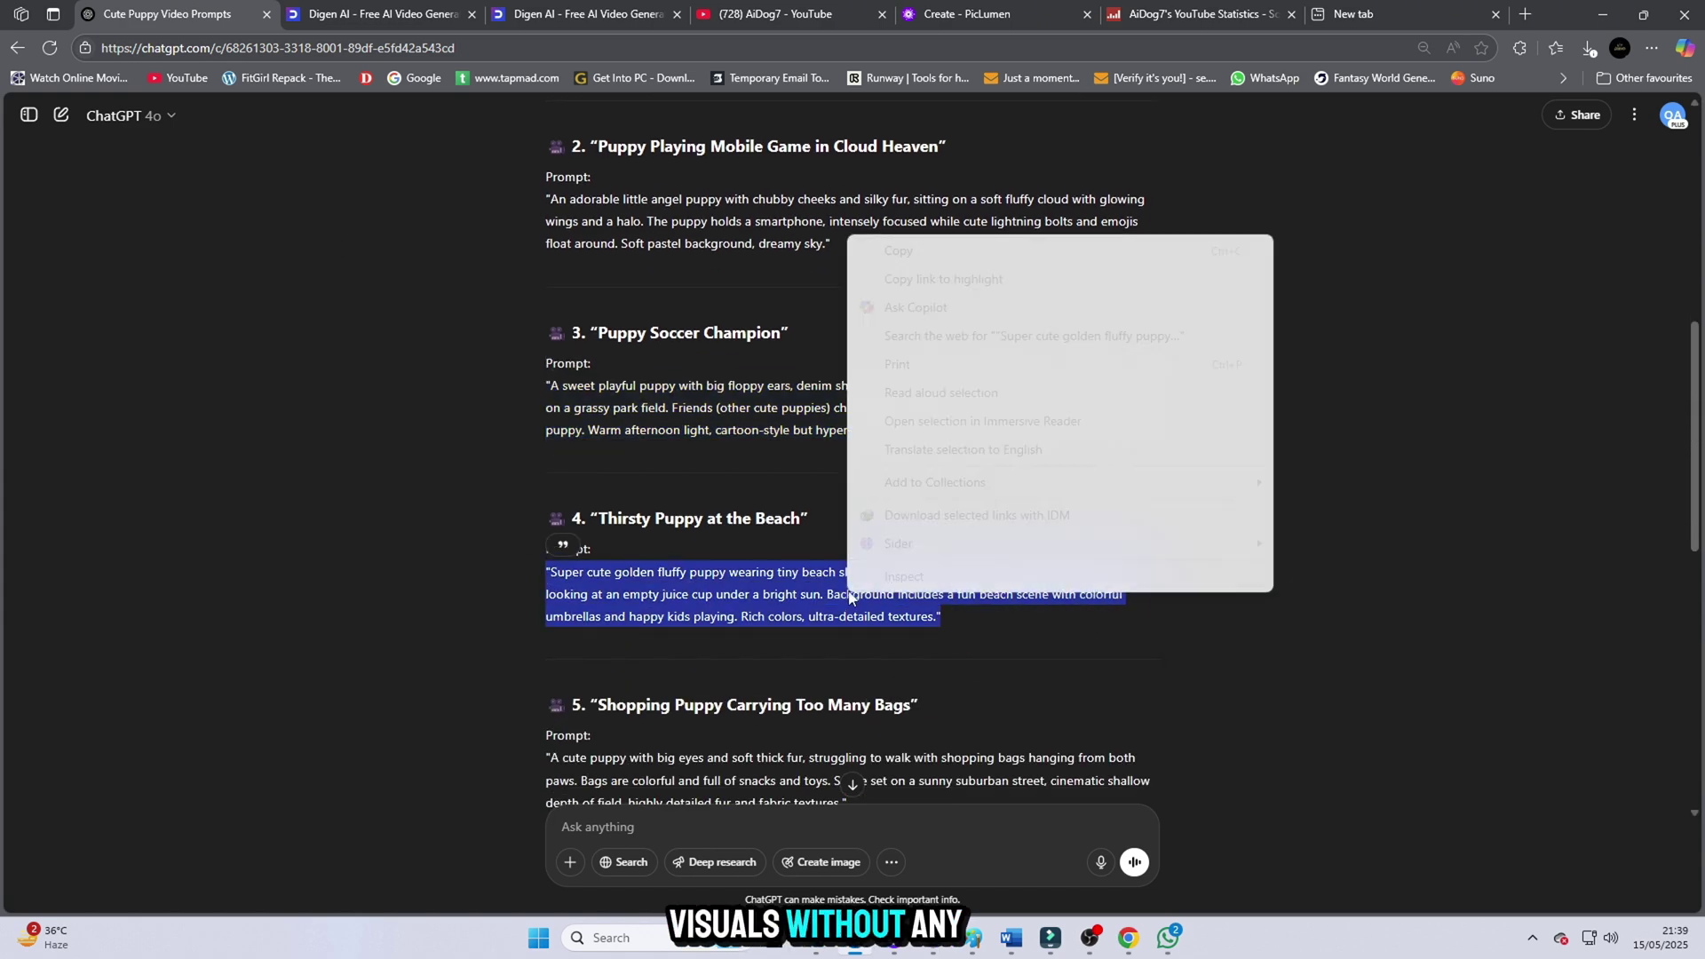
click(901, 252)
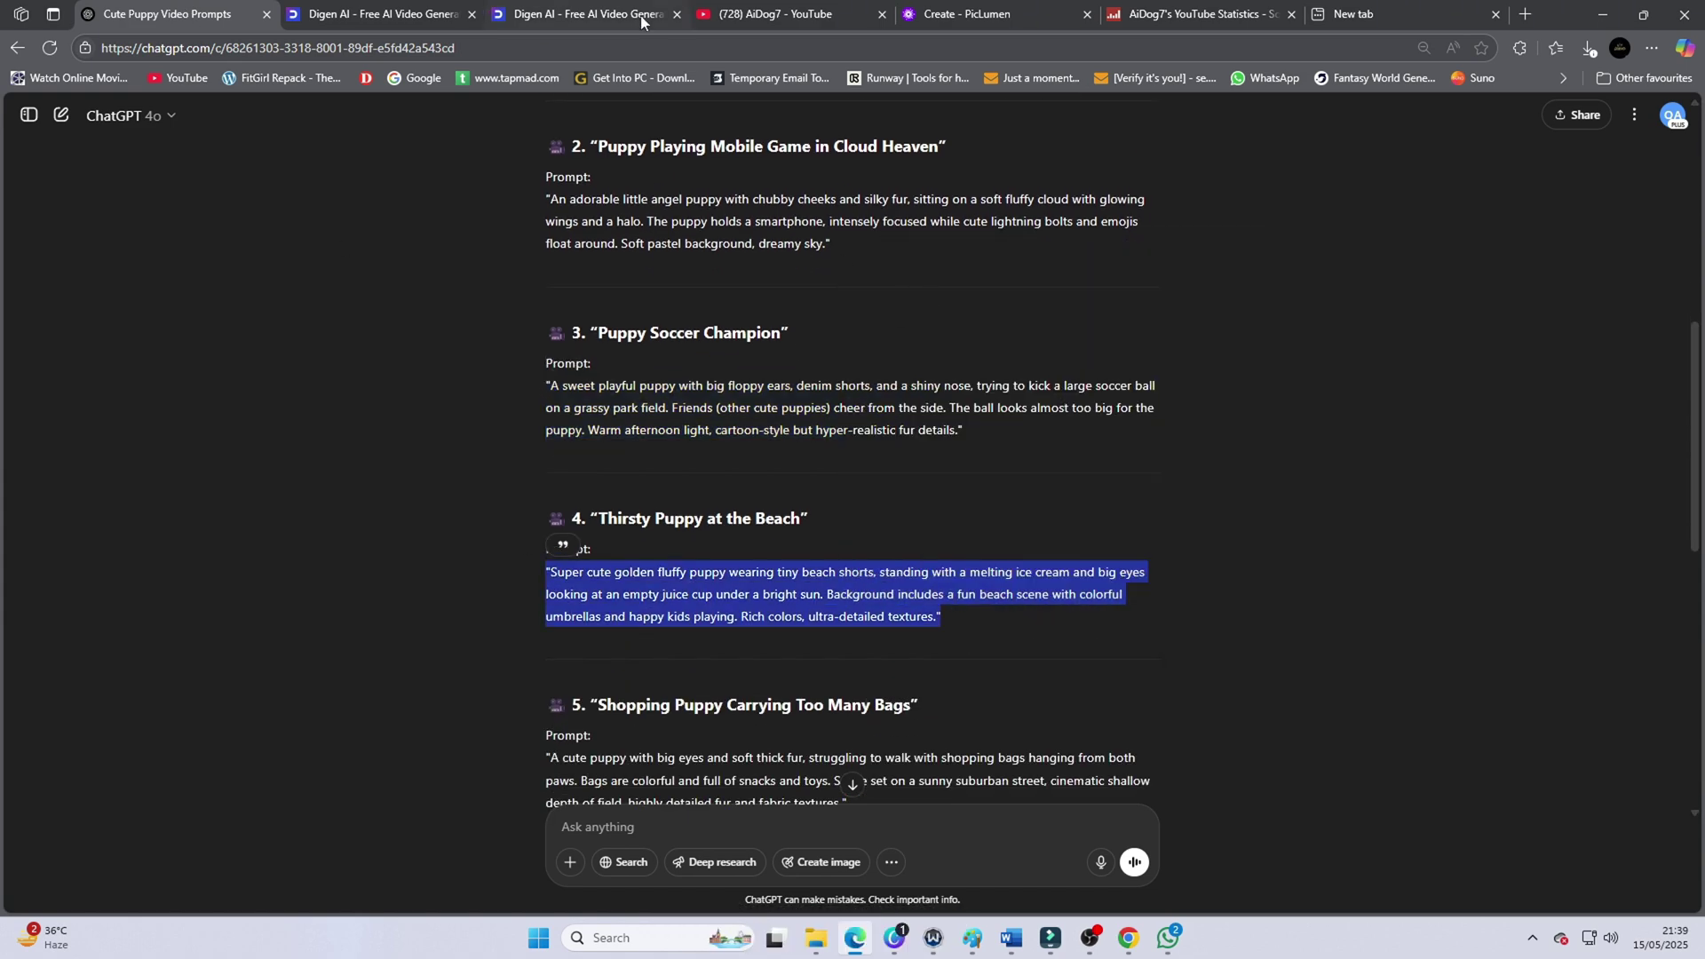
click(973, 7)
right_click(546, 136)
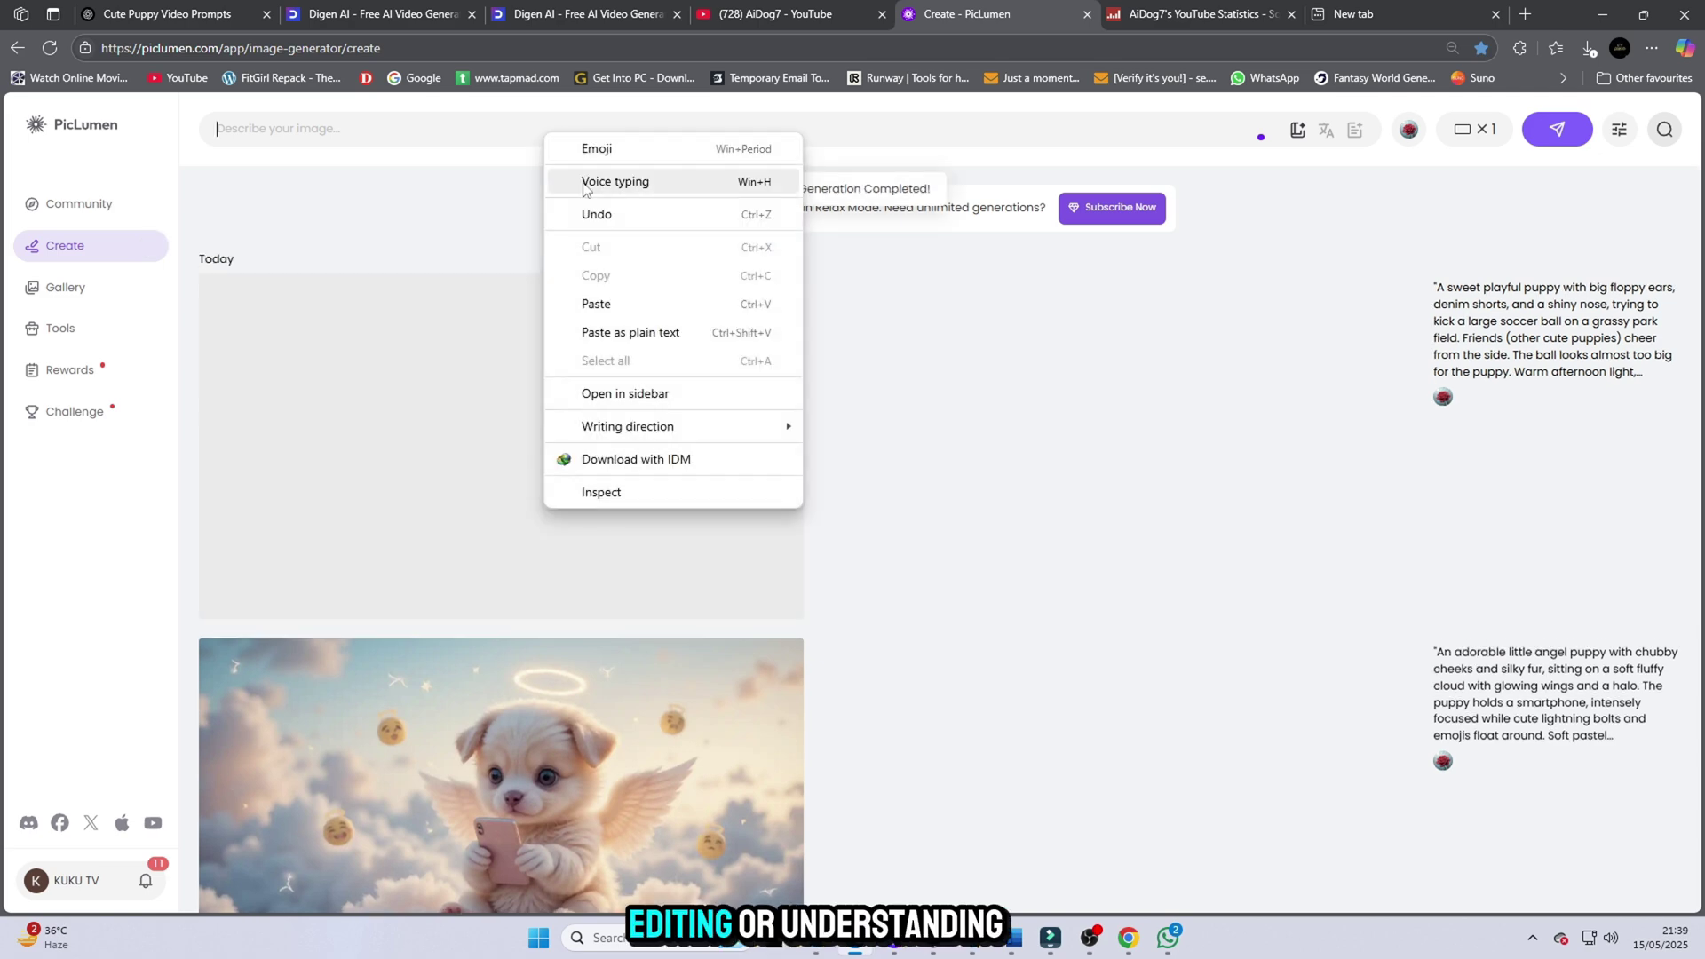
- Paste the beach puppy prompt and open the finished 1344×768 image full-size
click(595, 304)
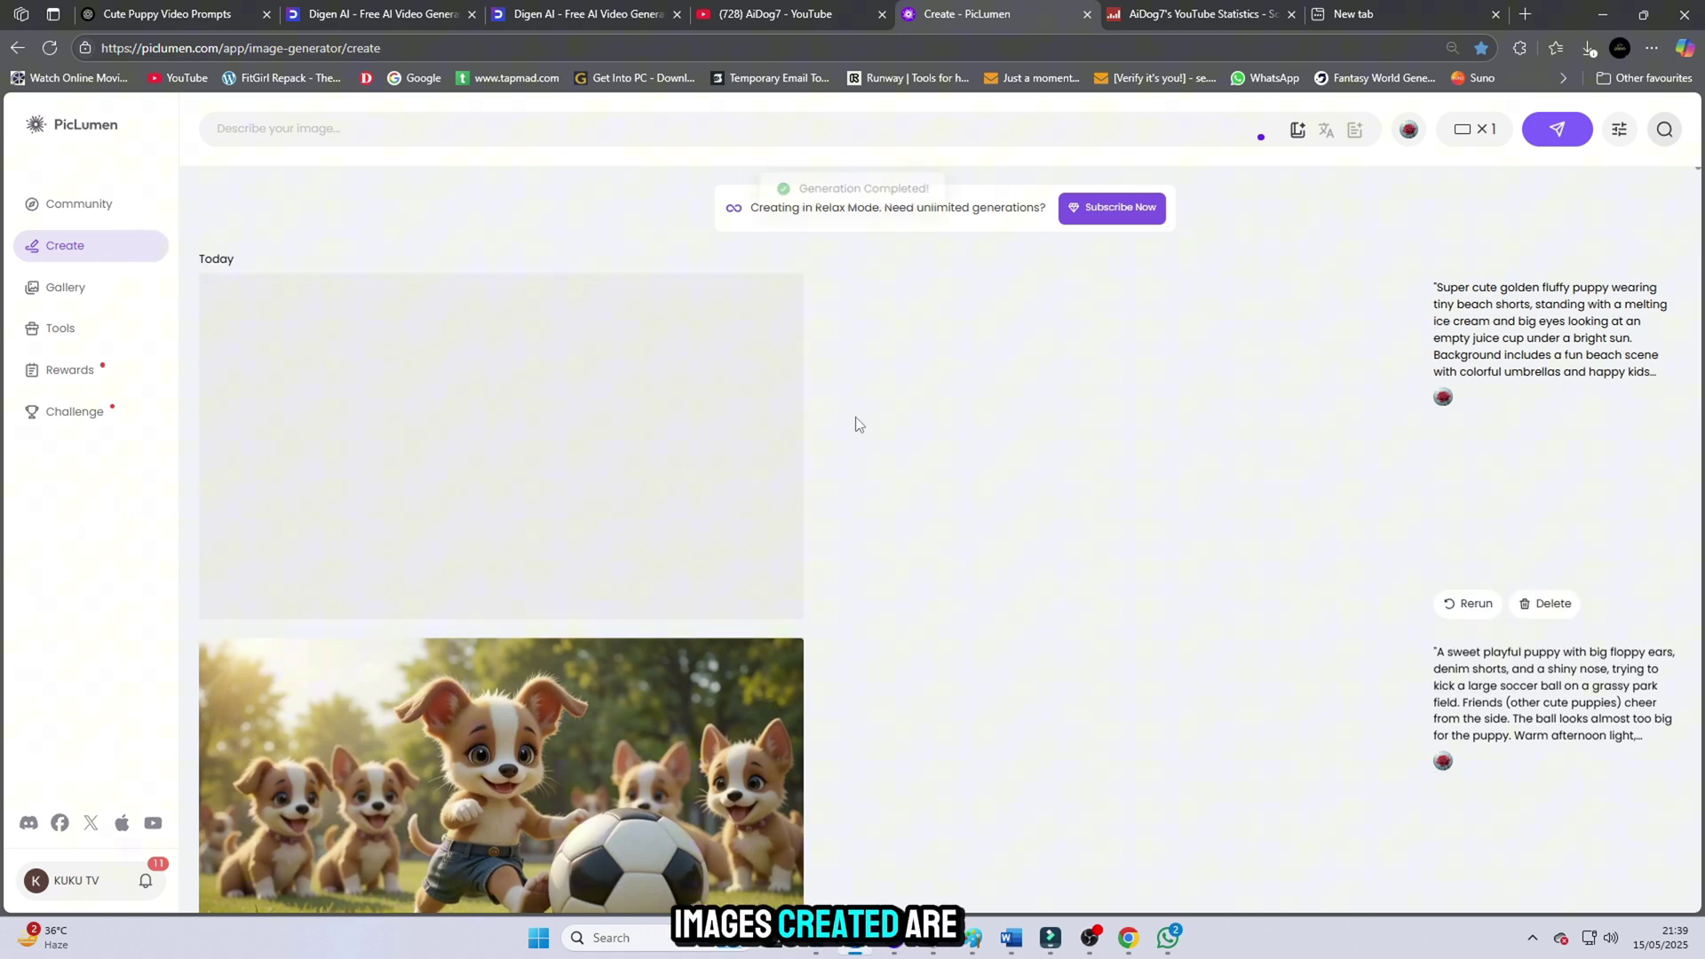
click(764, 418)
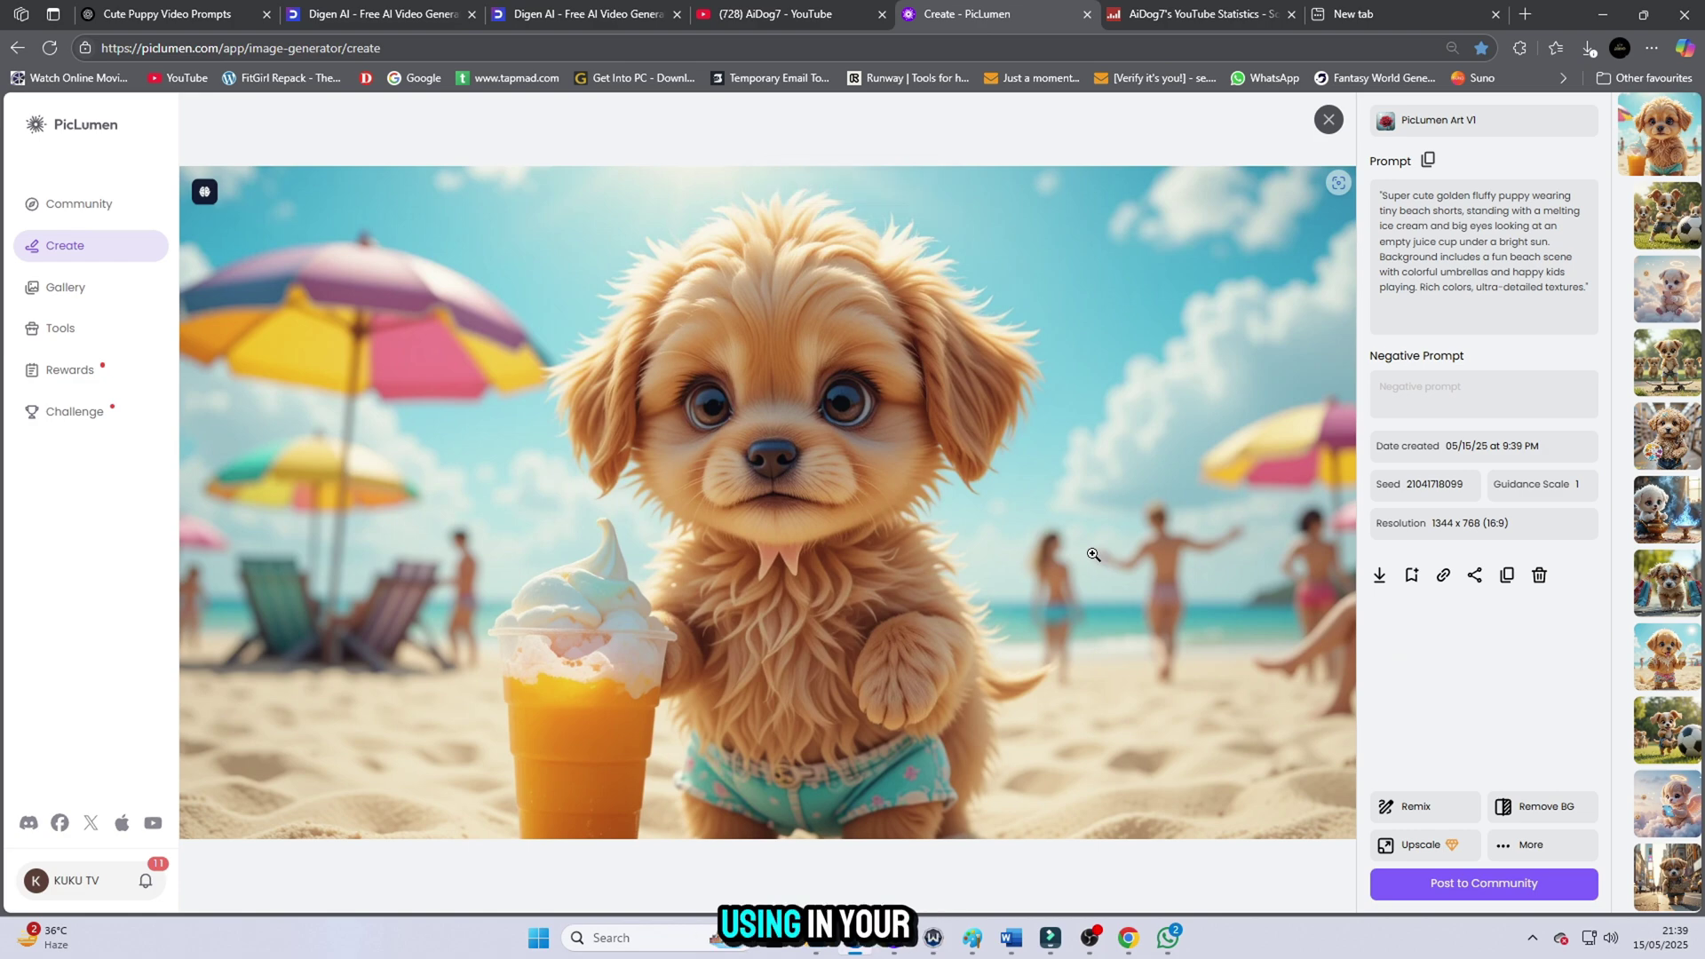
- Step through the soccer, skateboard, genie lamp, shopping-bag and map puppies, ending on the beach ice-cream puppy
key(Right)
key(Left)
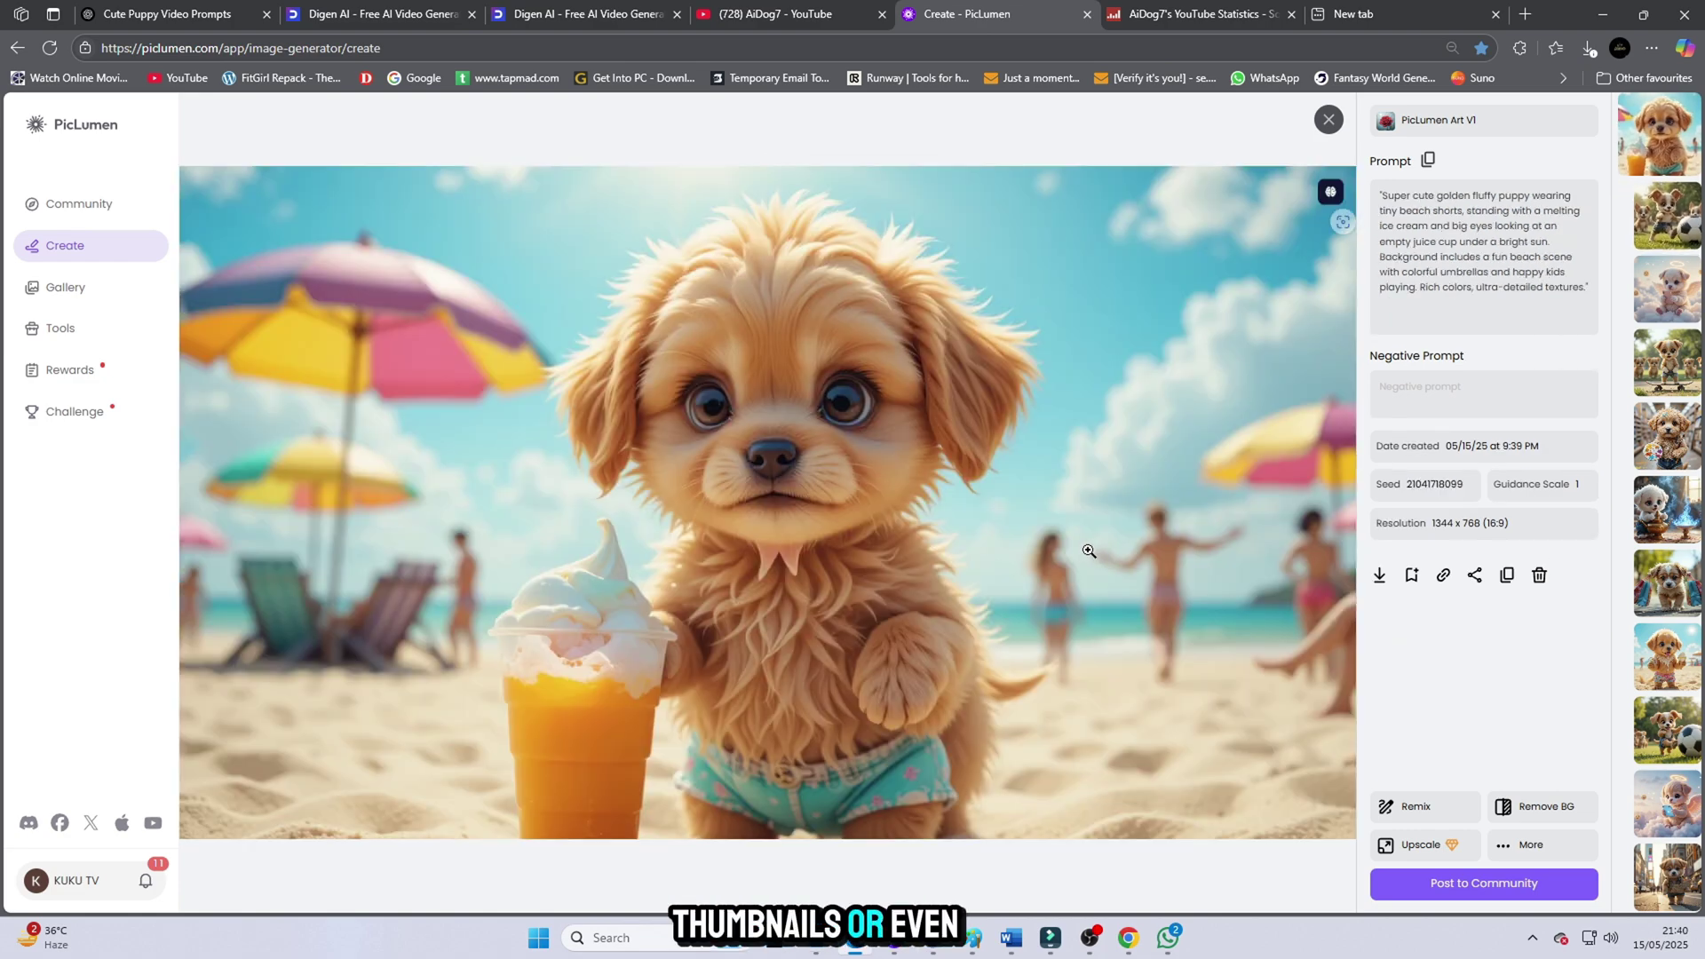
key(Right)
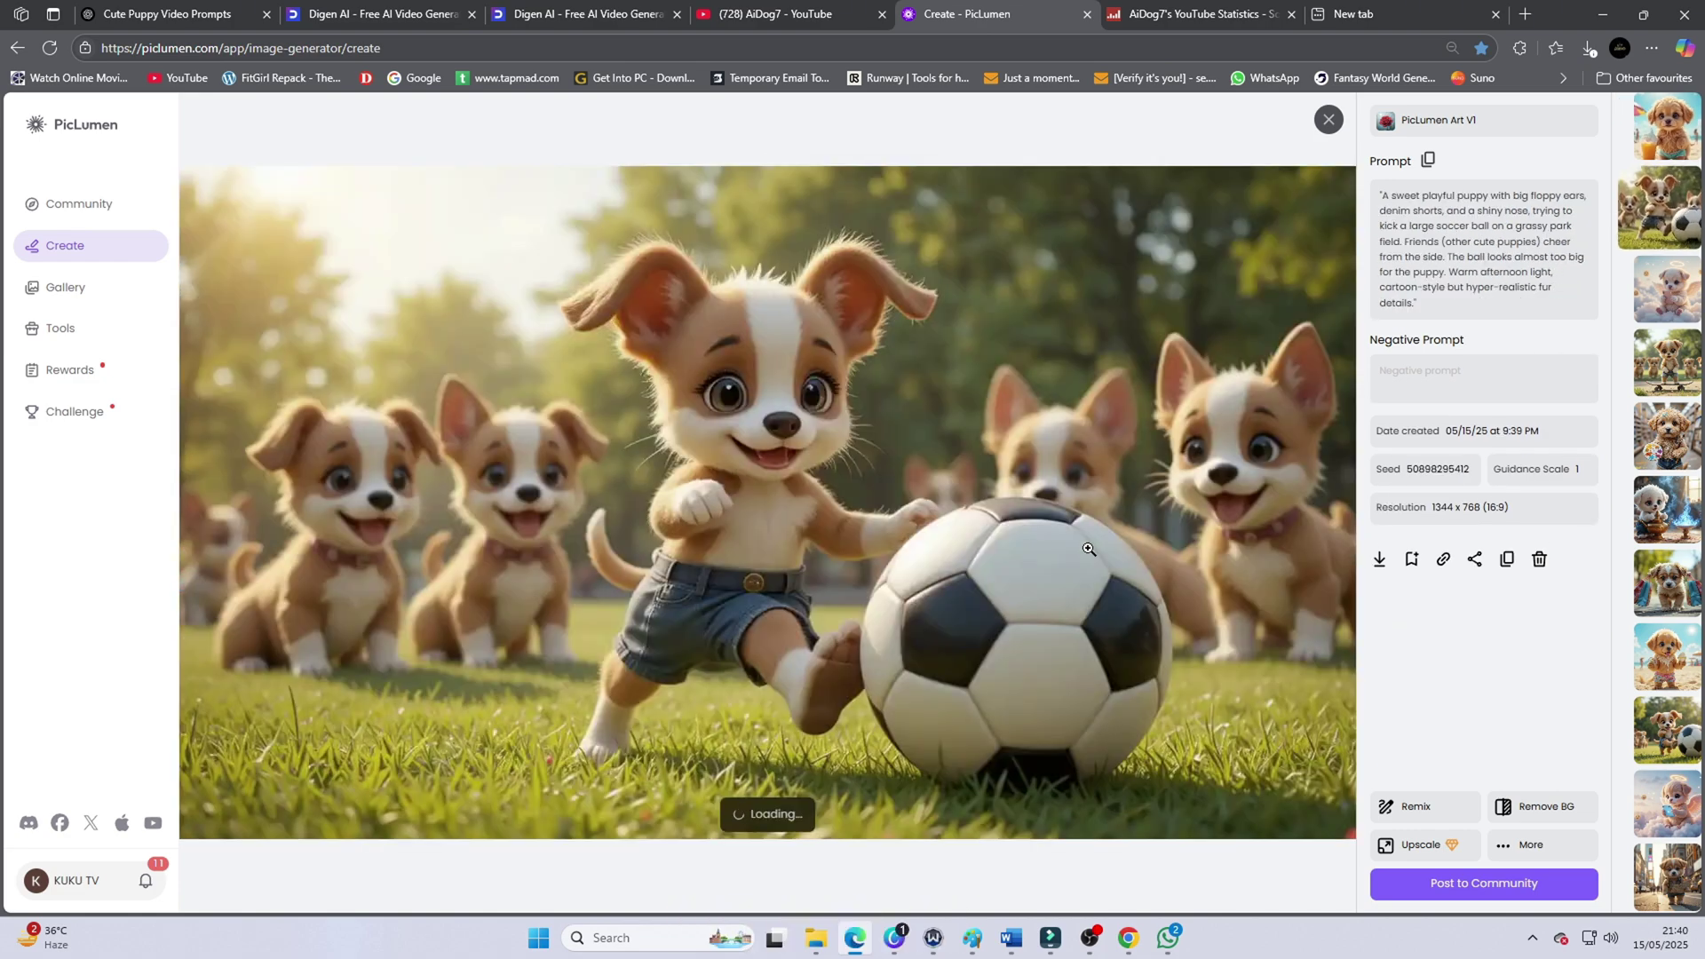
key(Right)
key(Right)
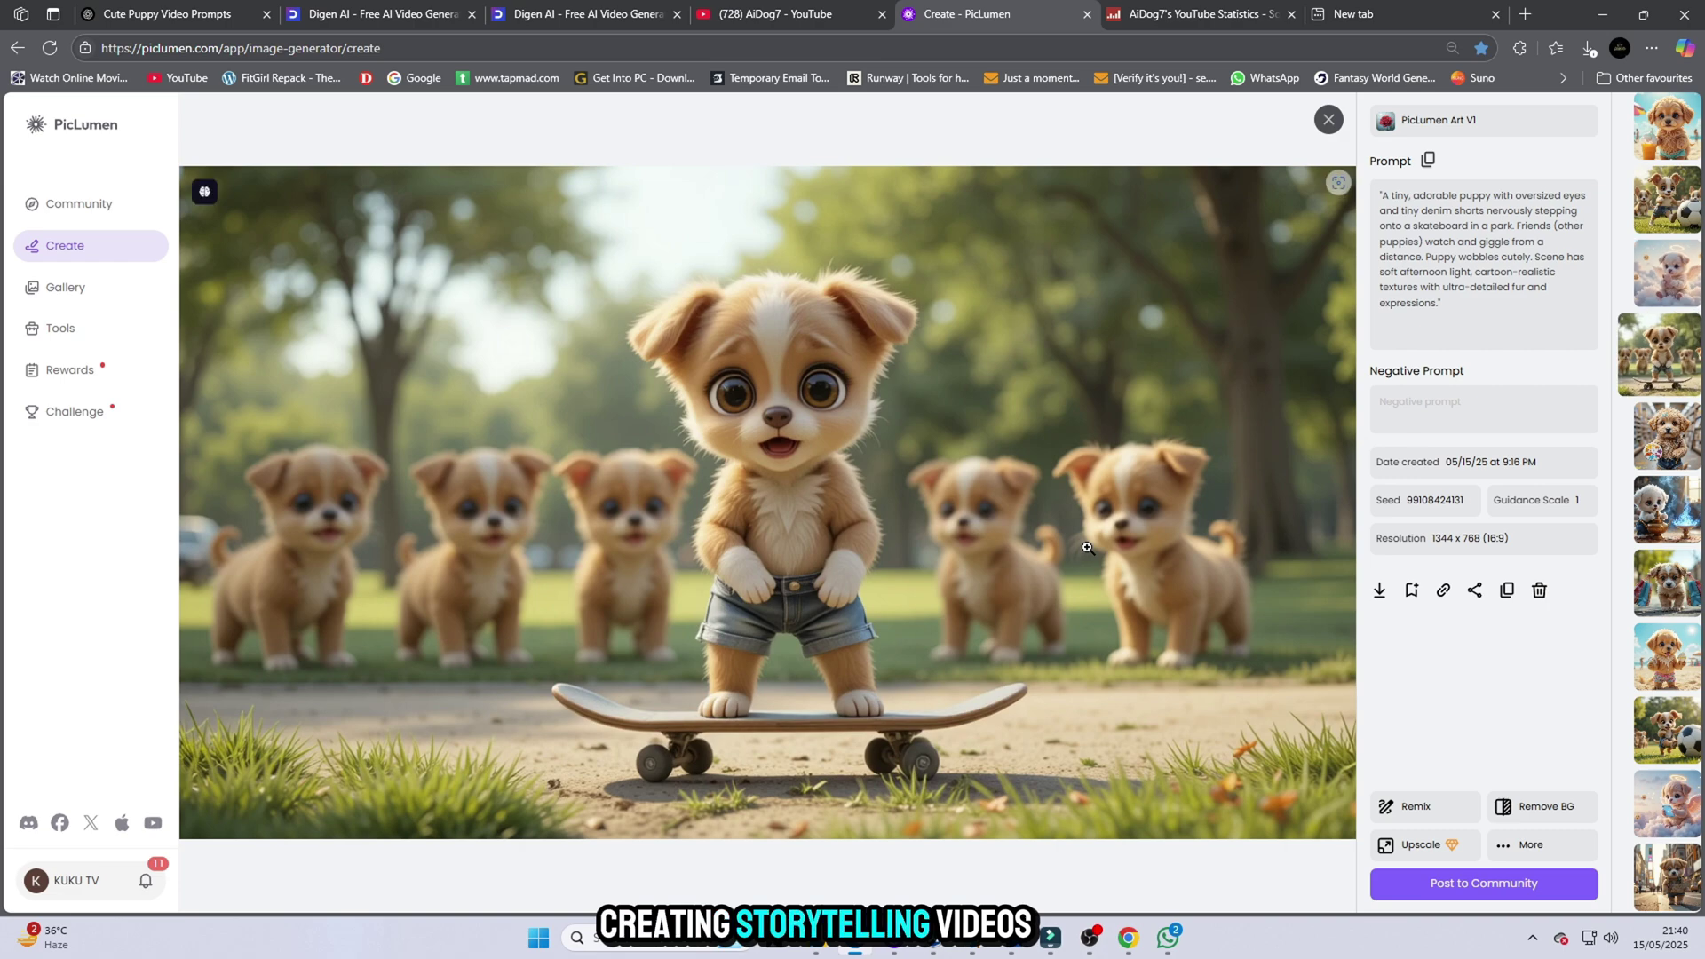
key(Right)
key(Right)
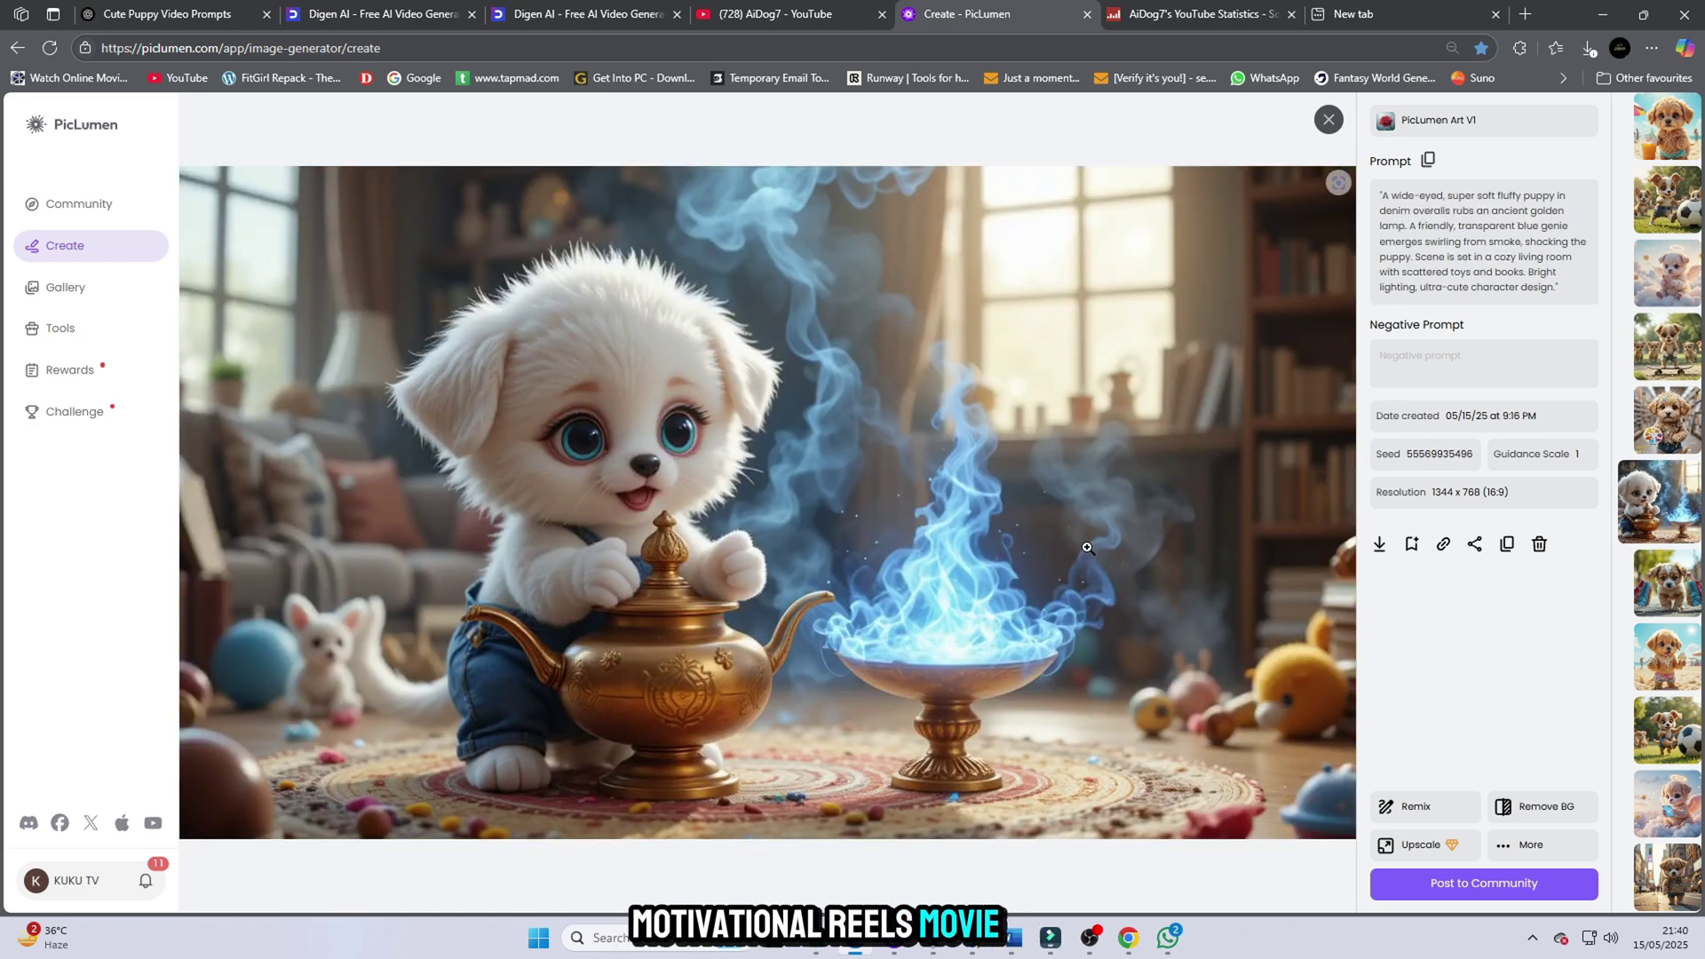
key(Right)
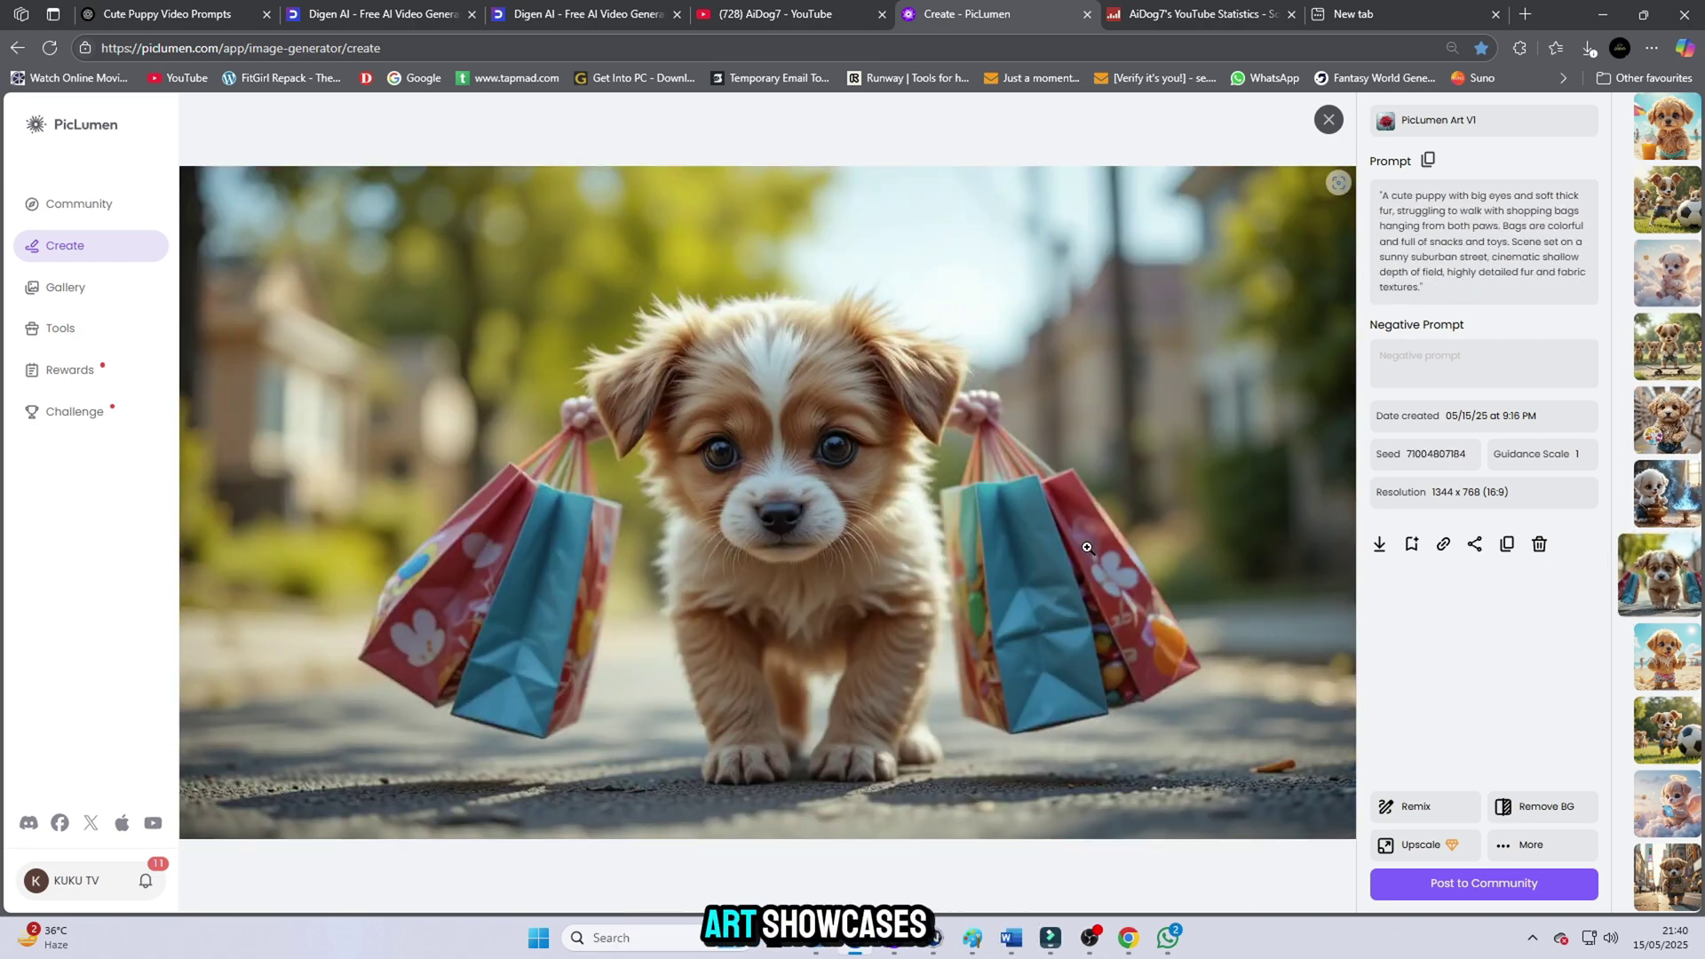
key(Right)
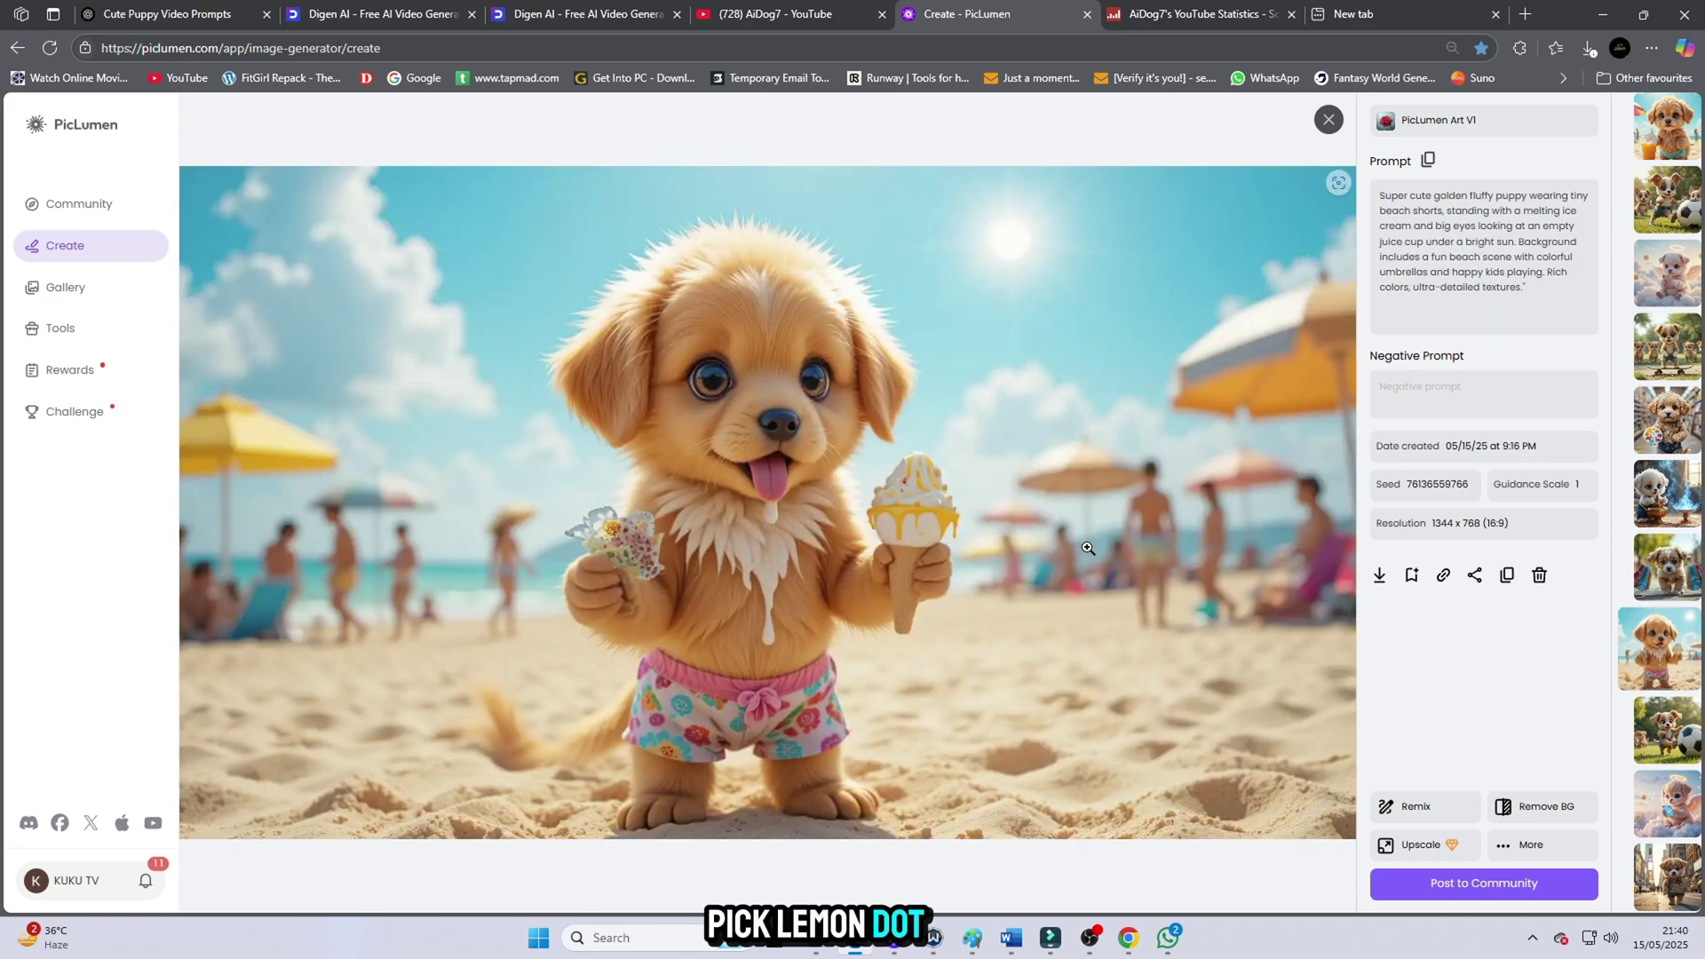
key(Right)
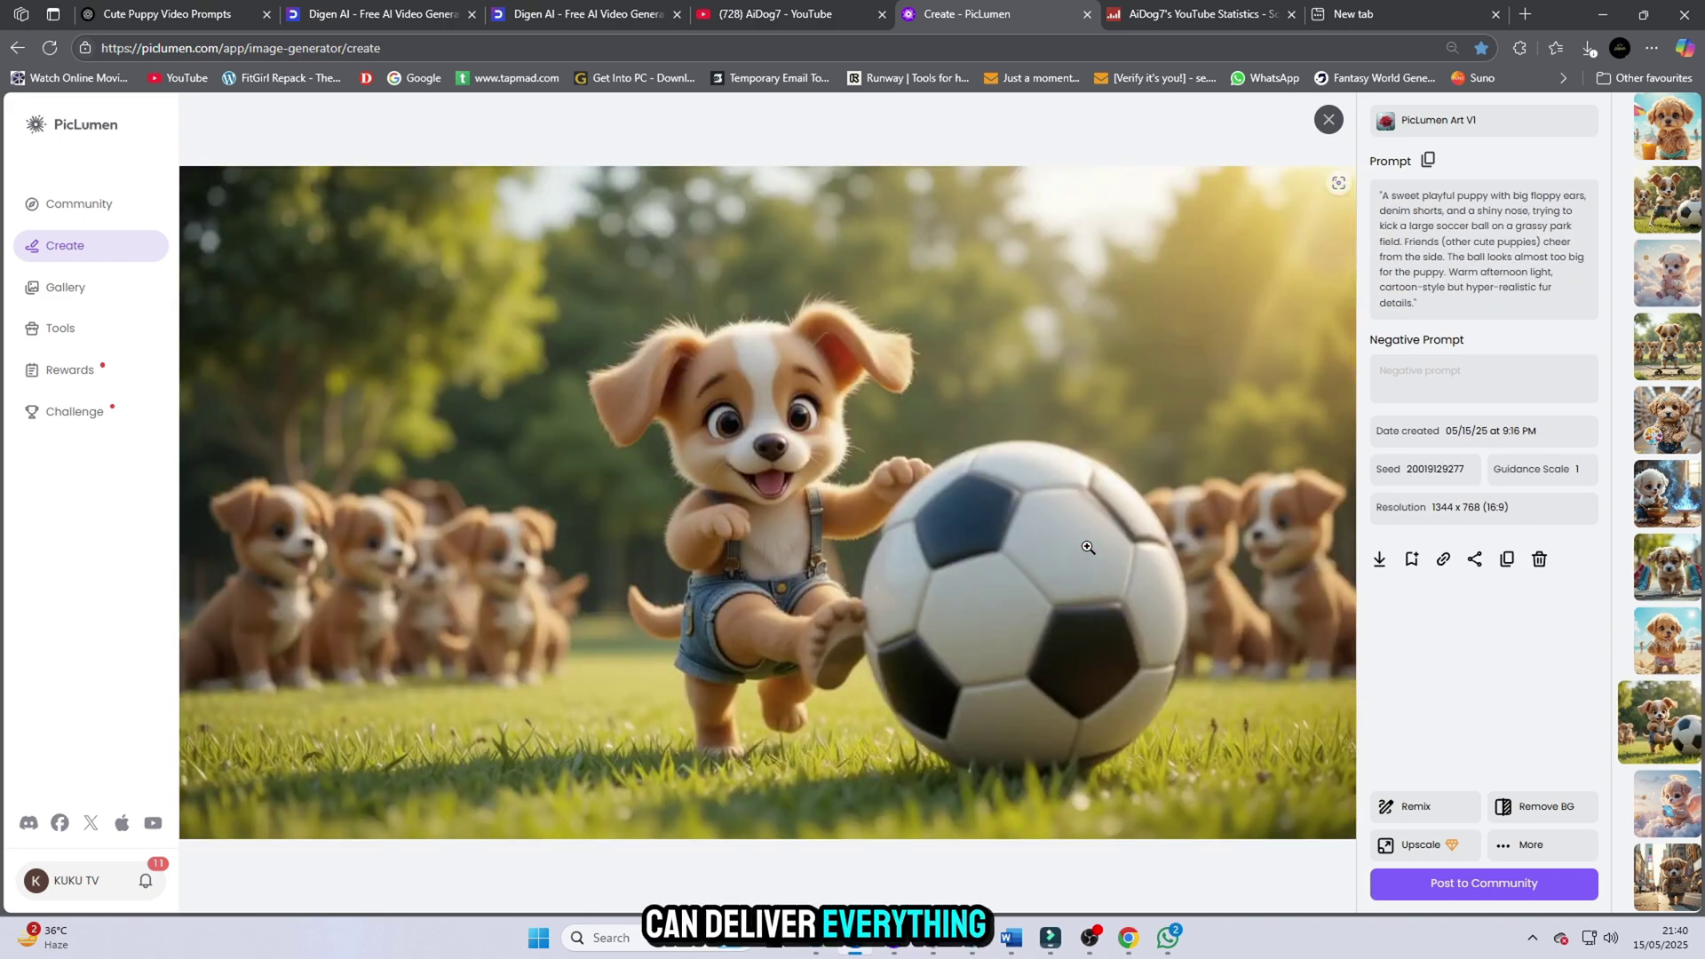
key(Right)
key(Right)
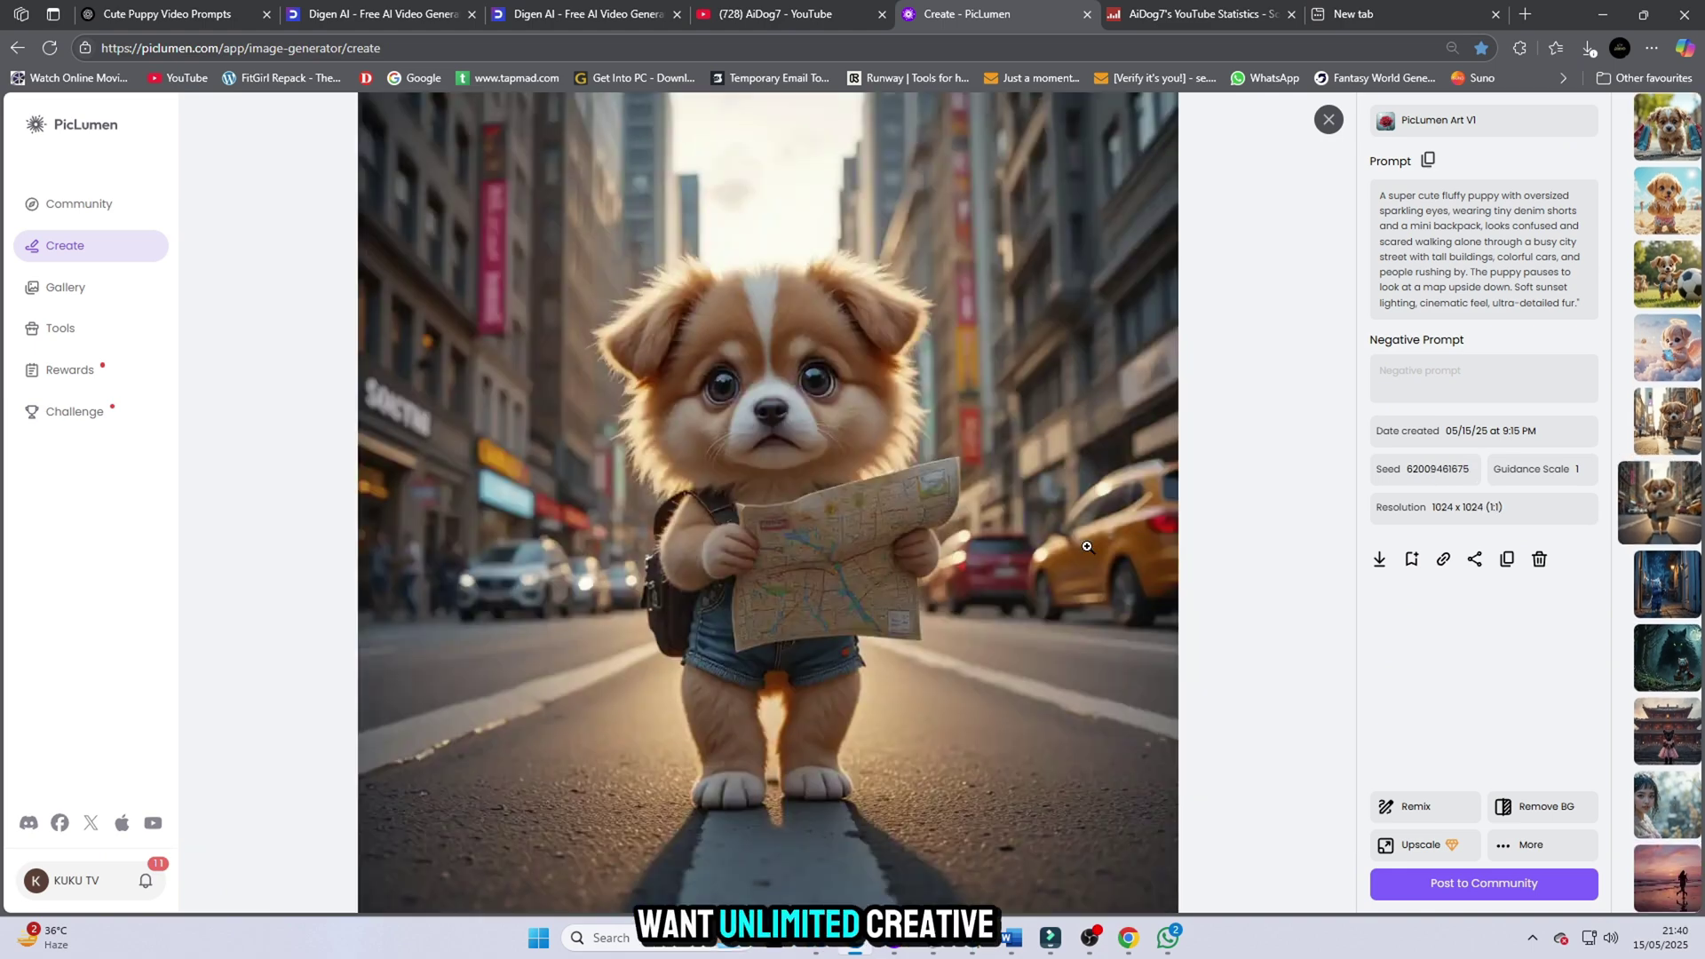
key(Right)
key(Right)
key(Right)
key(Right)
key(Right)
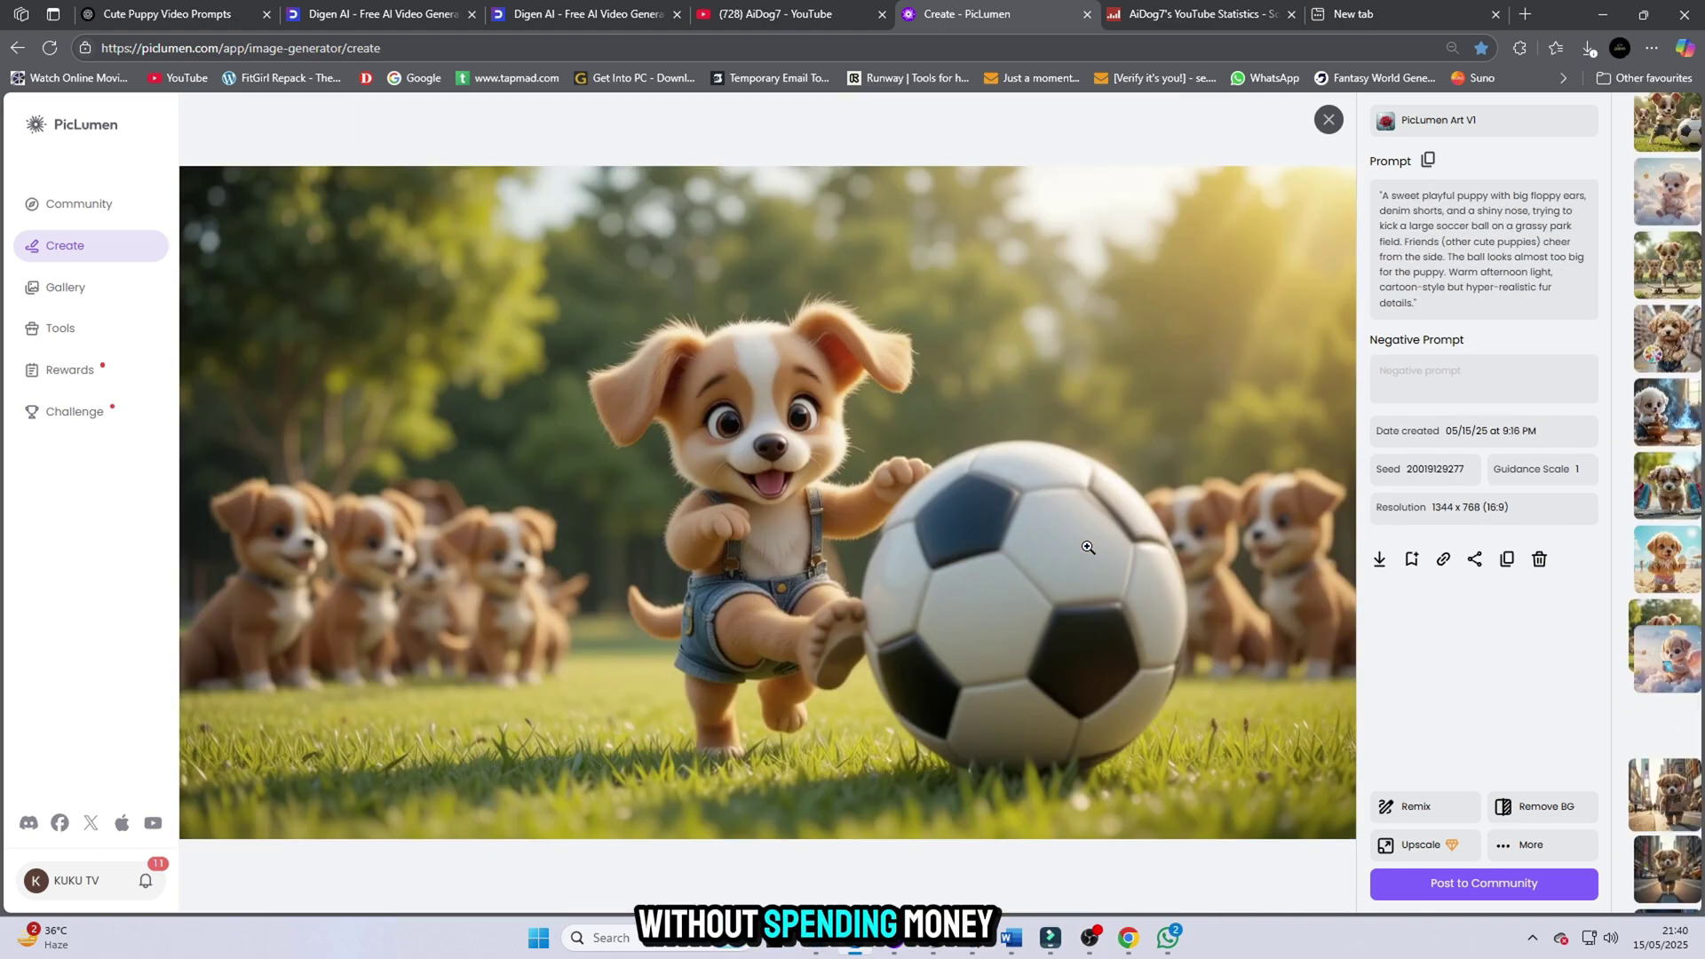
key(Right)
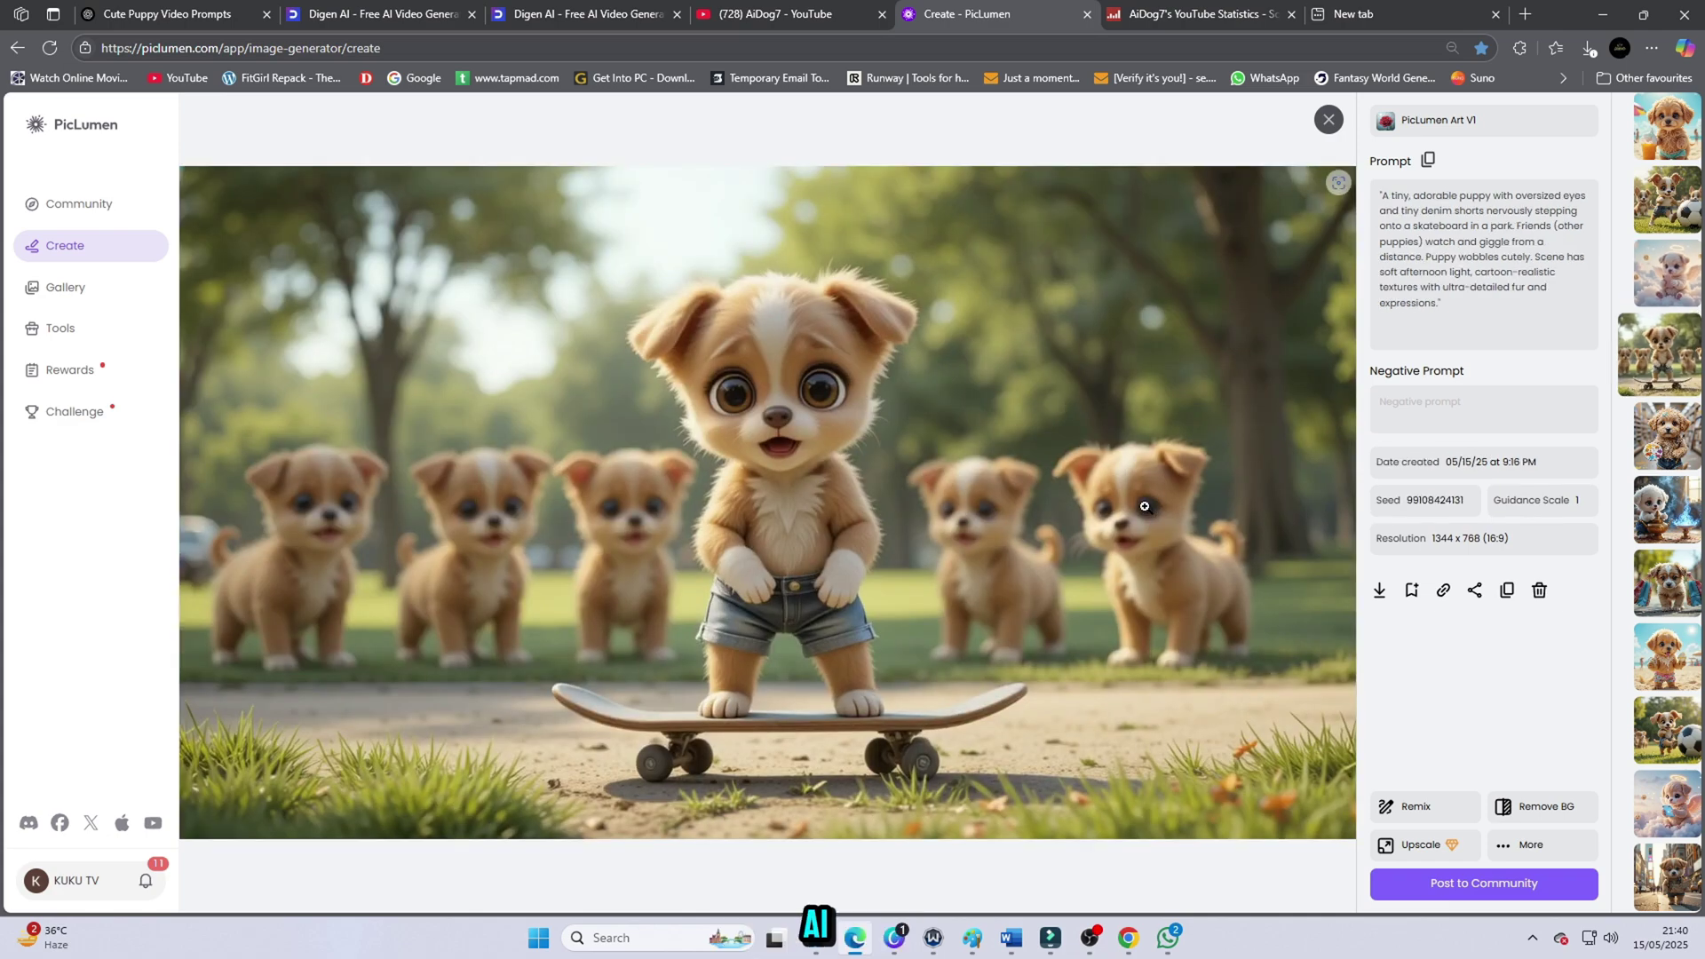
key(Right)
key(Right)
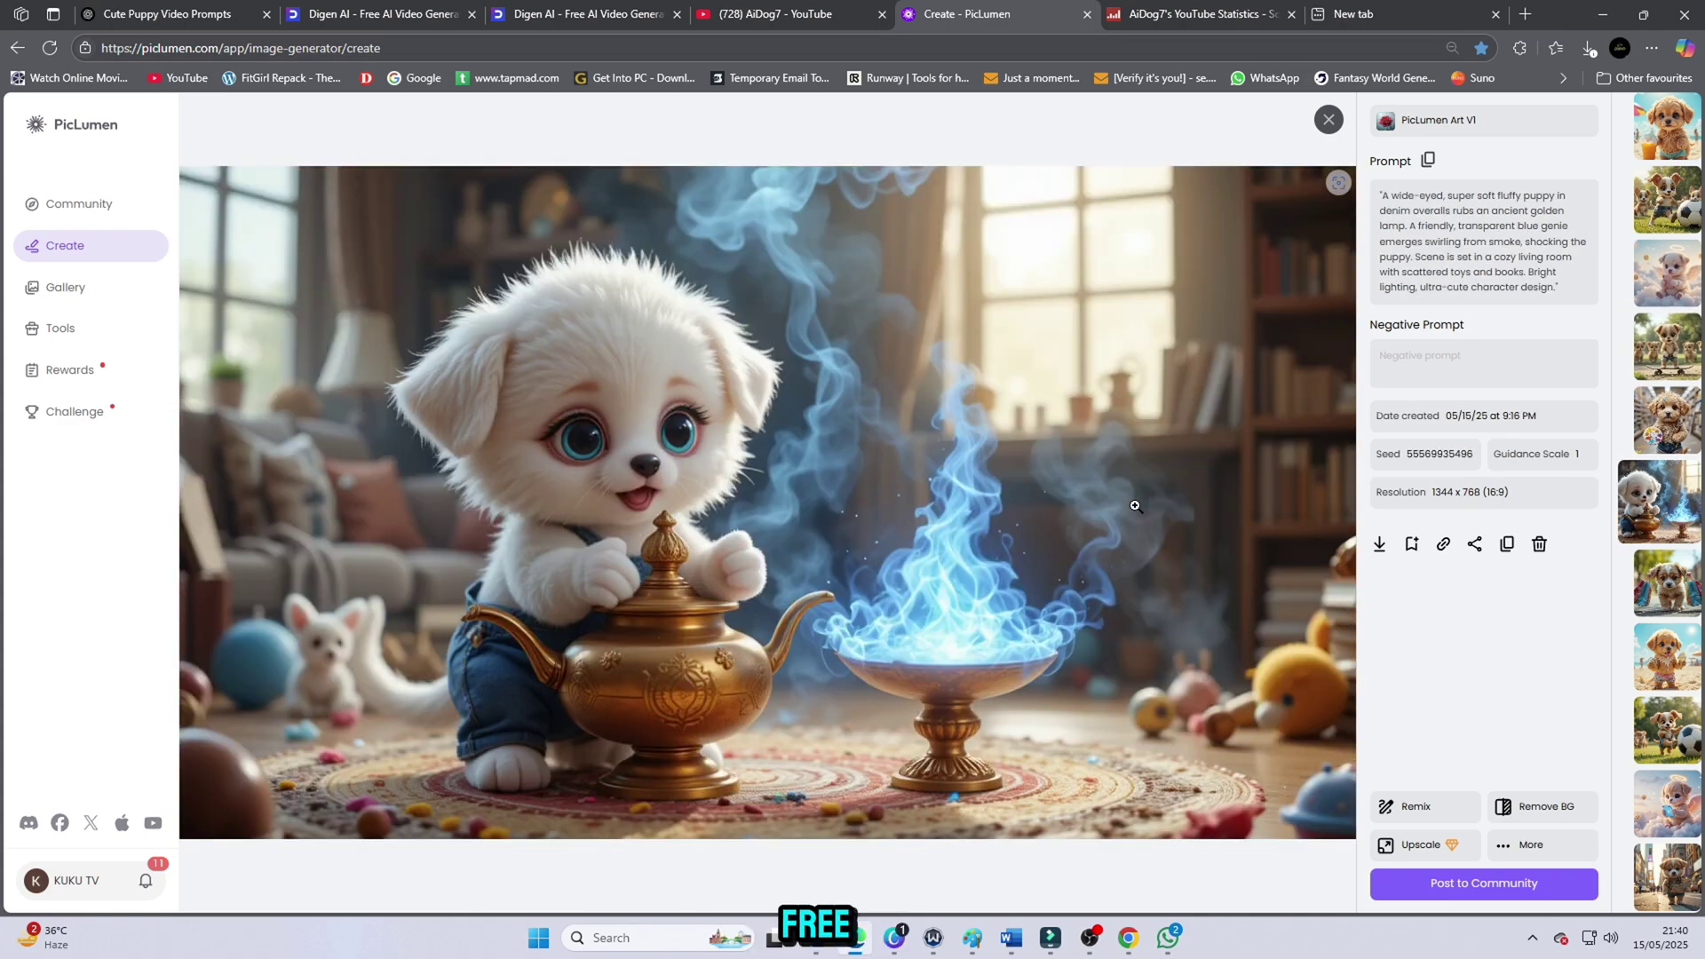
key(Right)
key(Right)
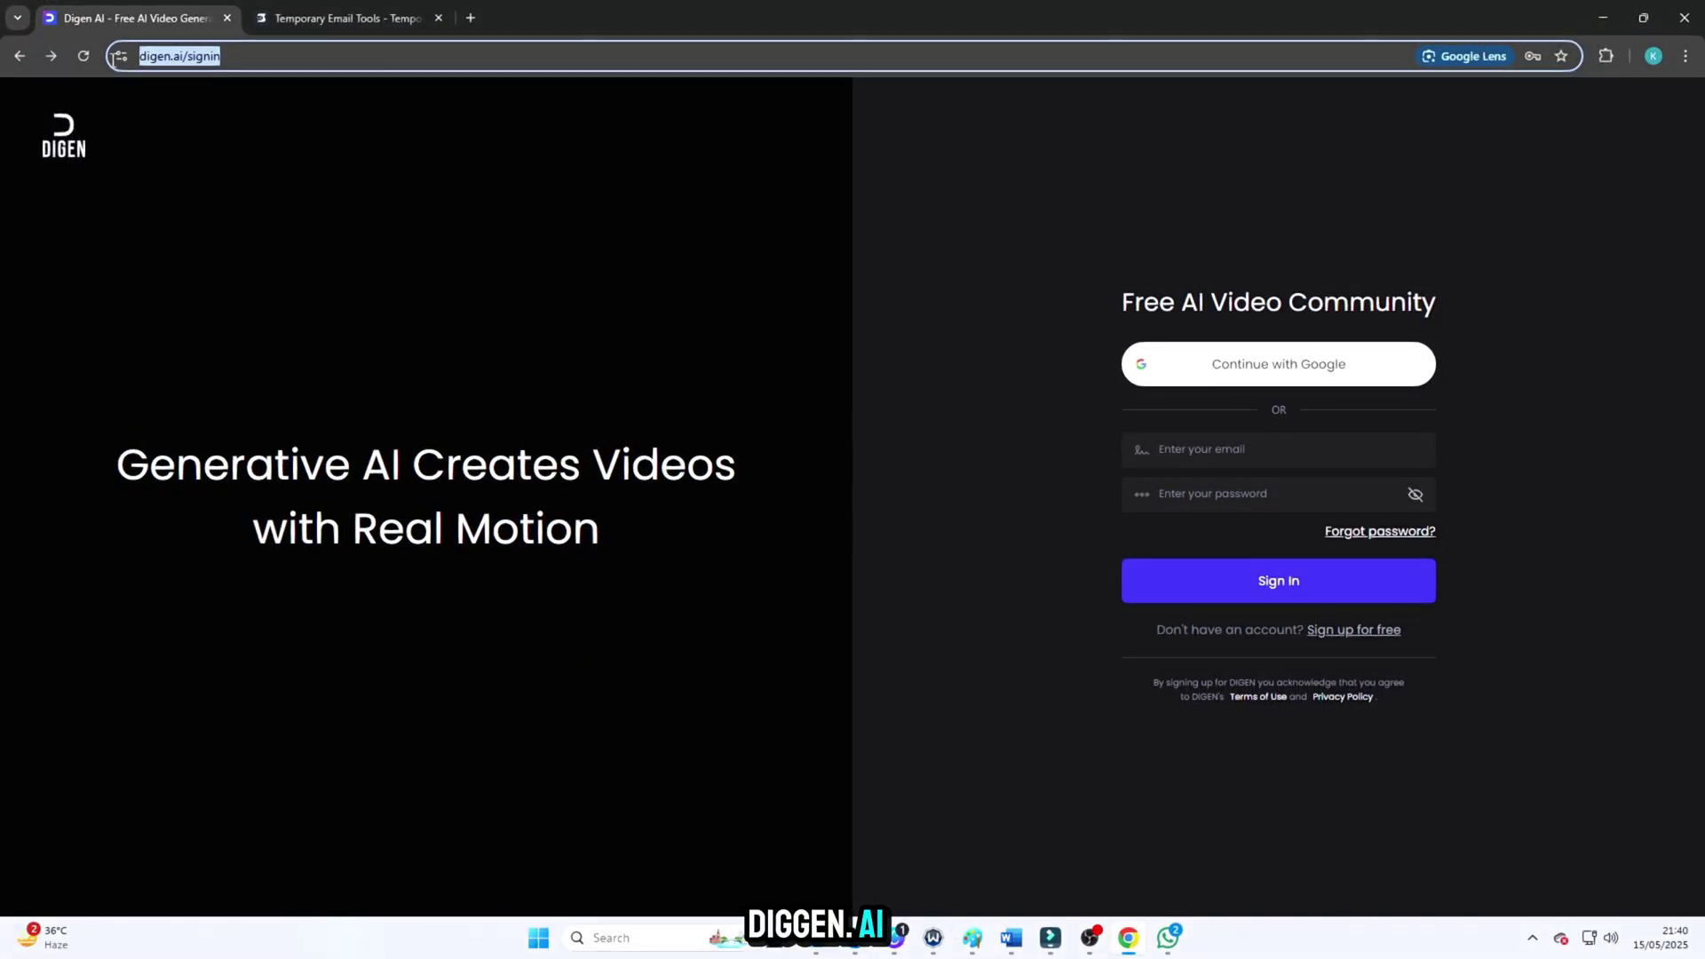
- Check and dismiss the site information panel on Digen AI's sign-in page
click(113, 58)
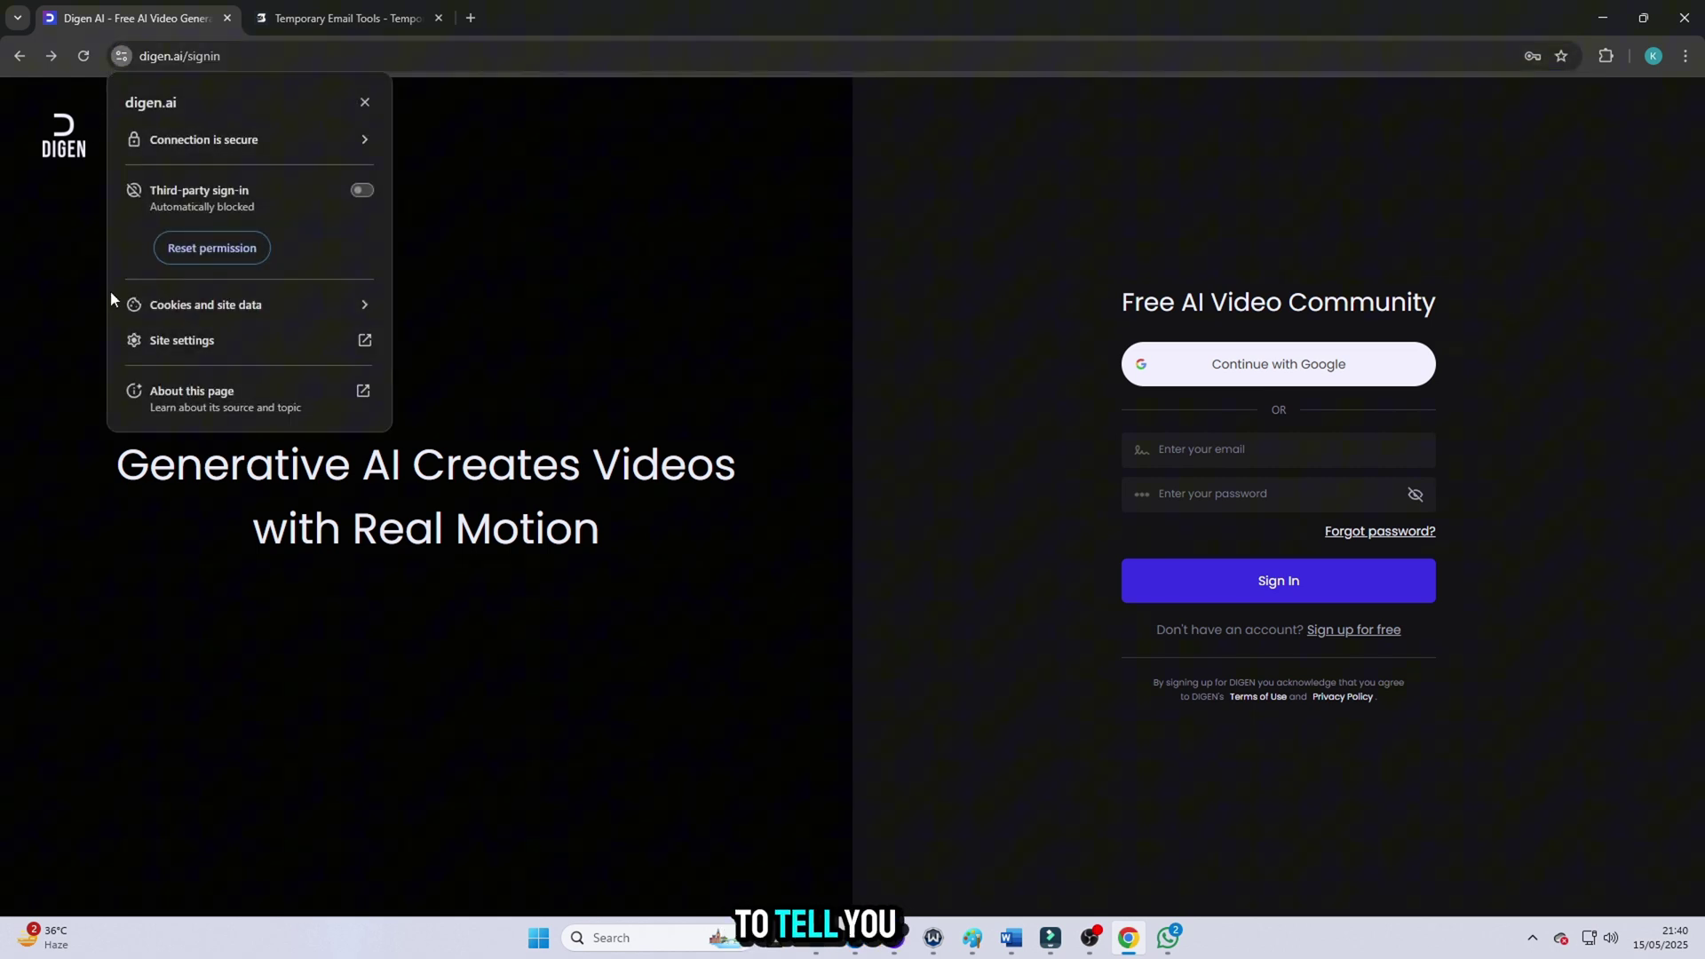
click(982, 244)
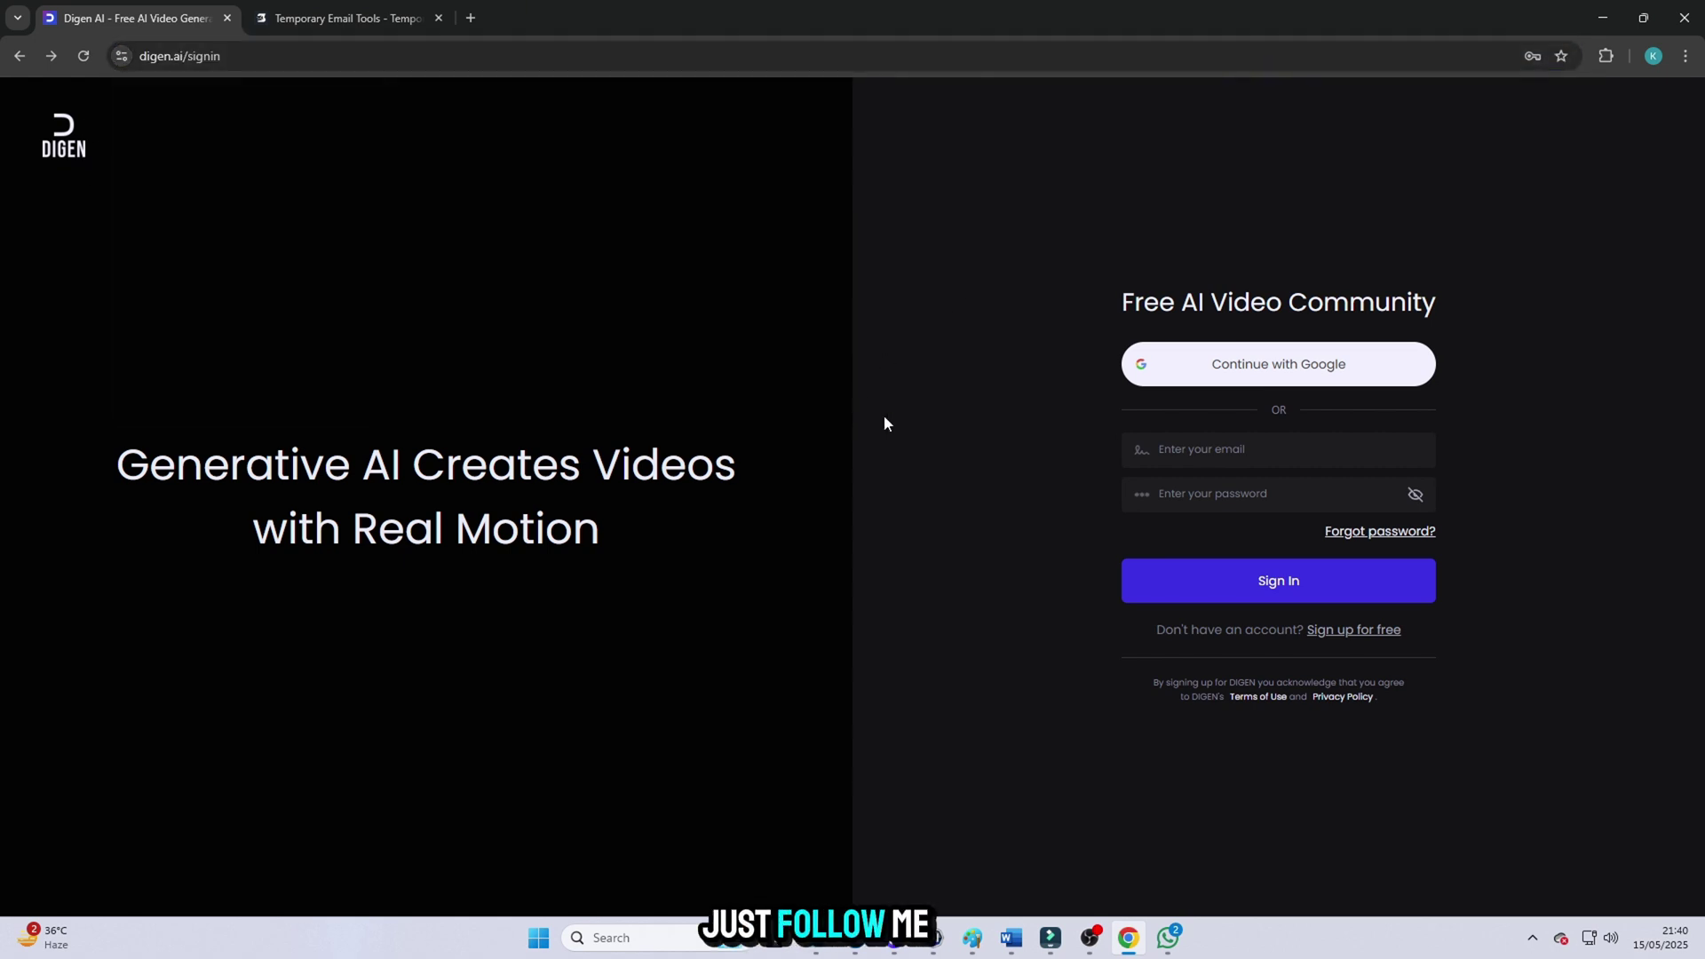
- Generate a second new temporary Gmail address in the SmailPro inbox
click(337, 18)
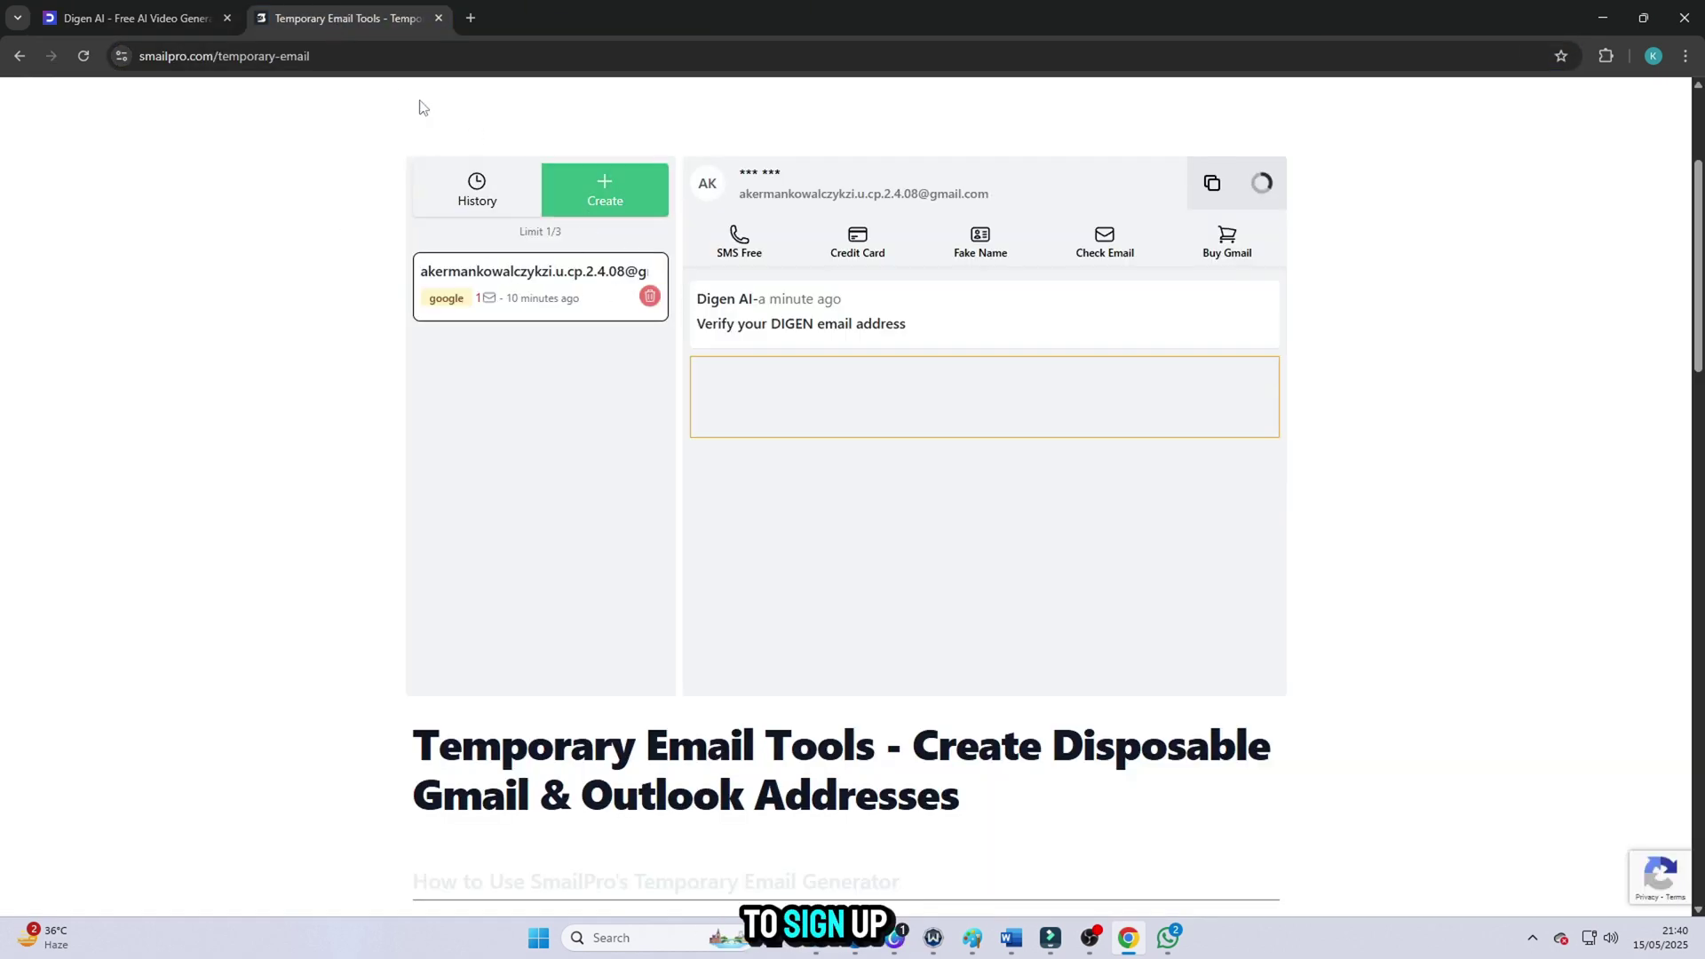
click(629, 209)
click(1079, 771)
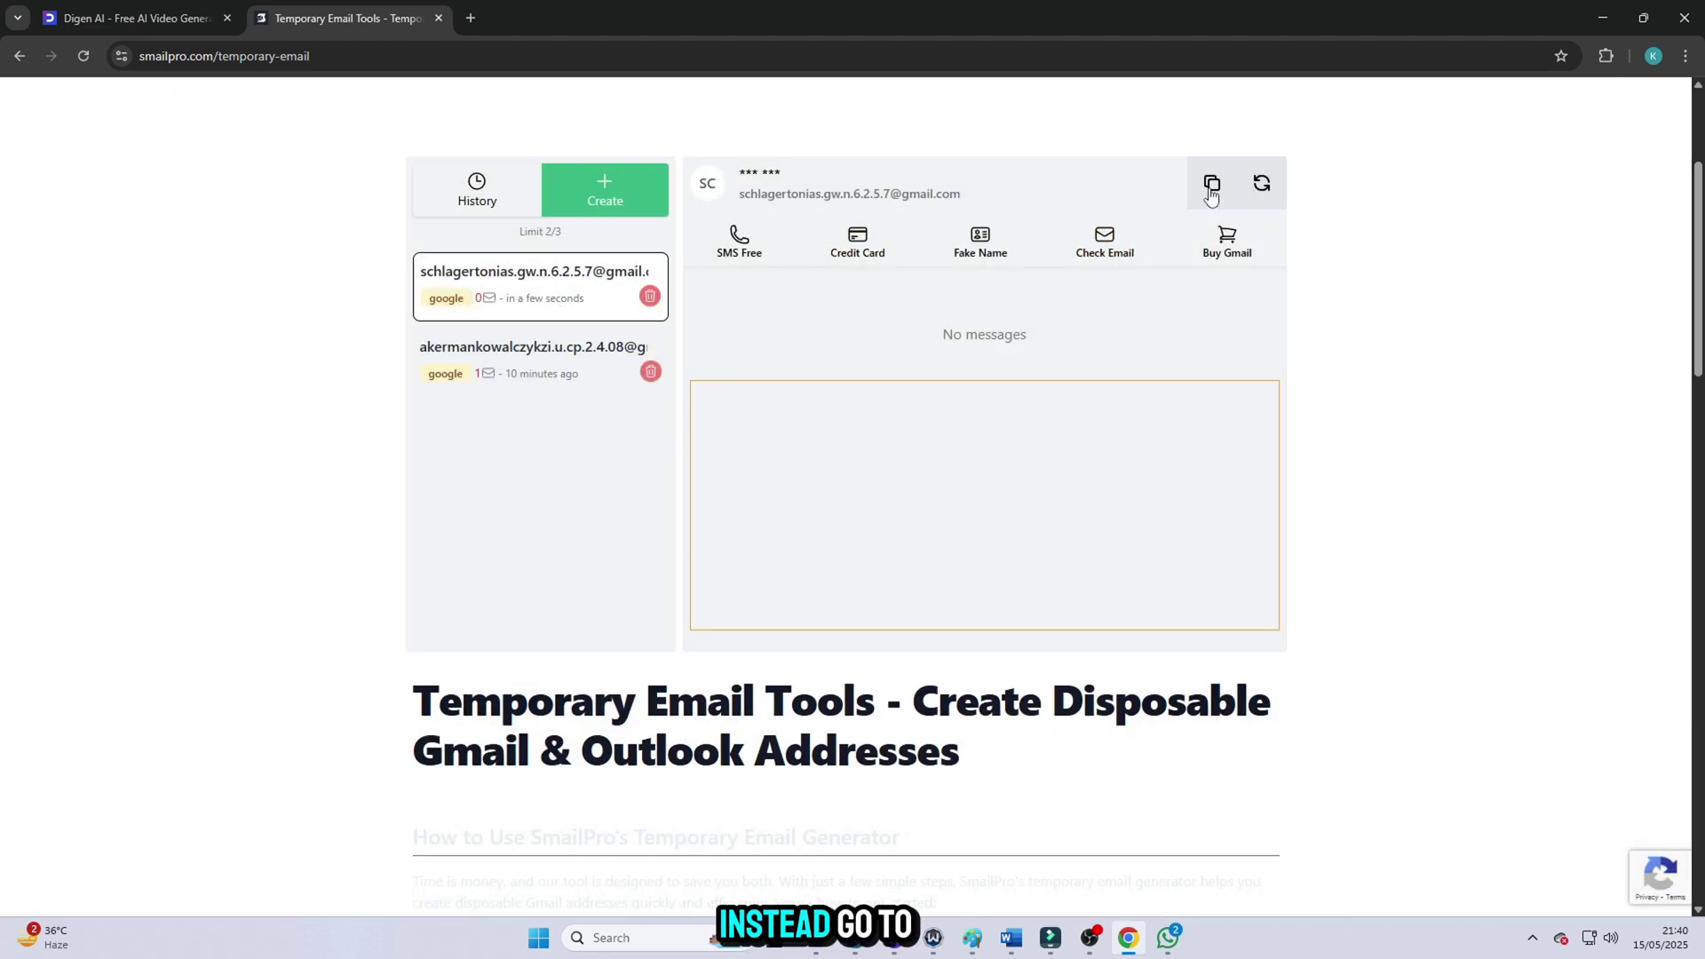
- Paste the temporary Gmail address into the Digen sign-in email field
click(139, 16)
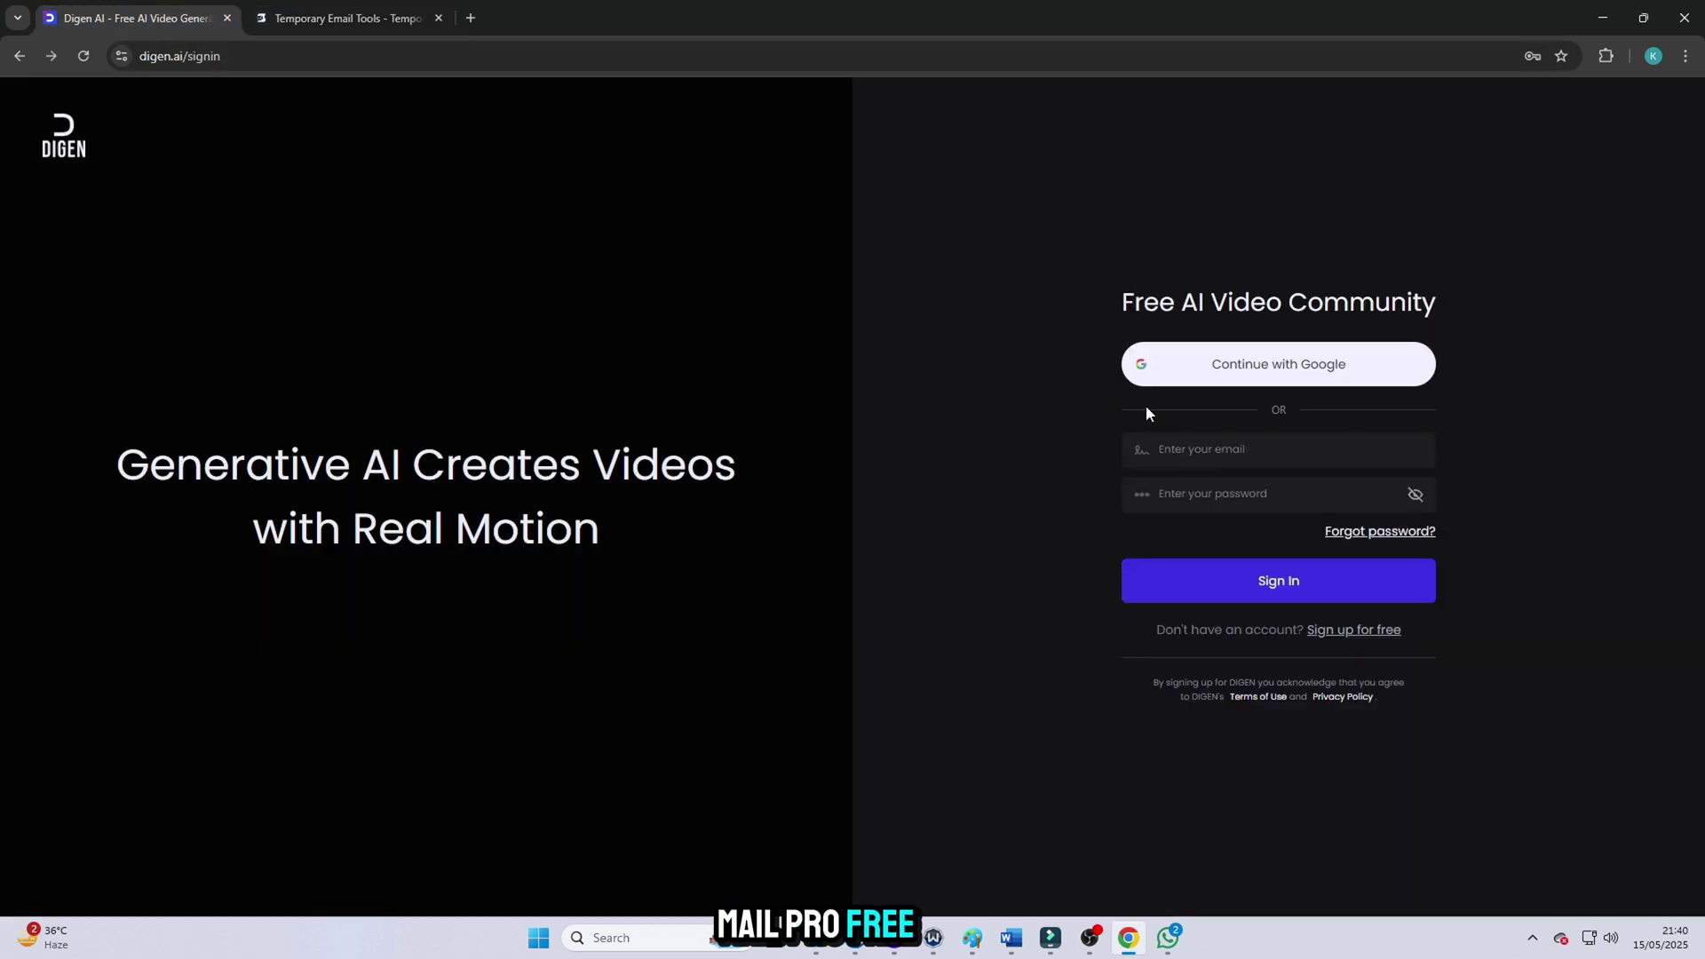
click(1195, 462)
right_click(1214, 455)
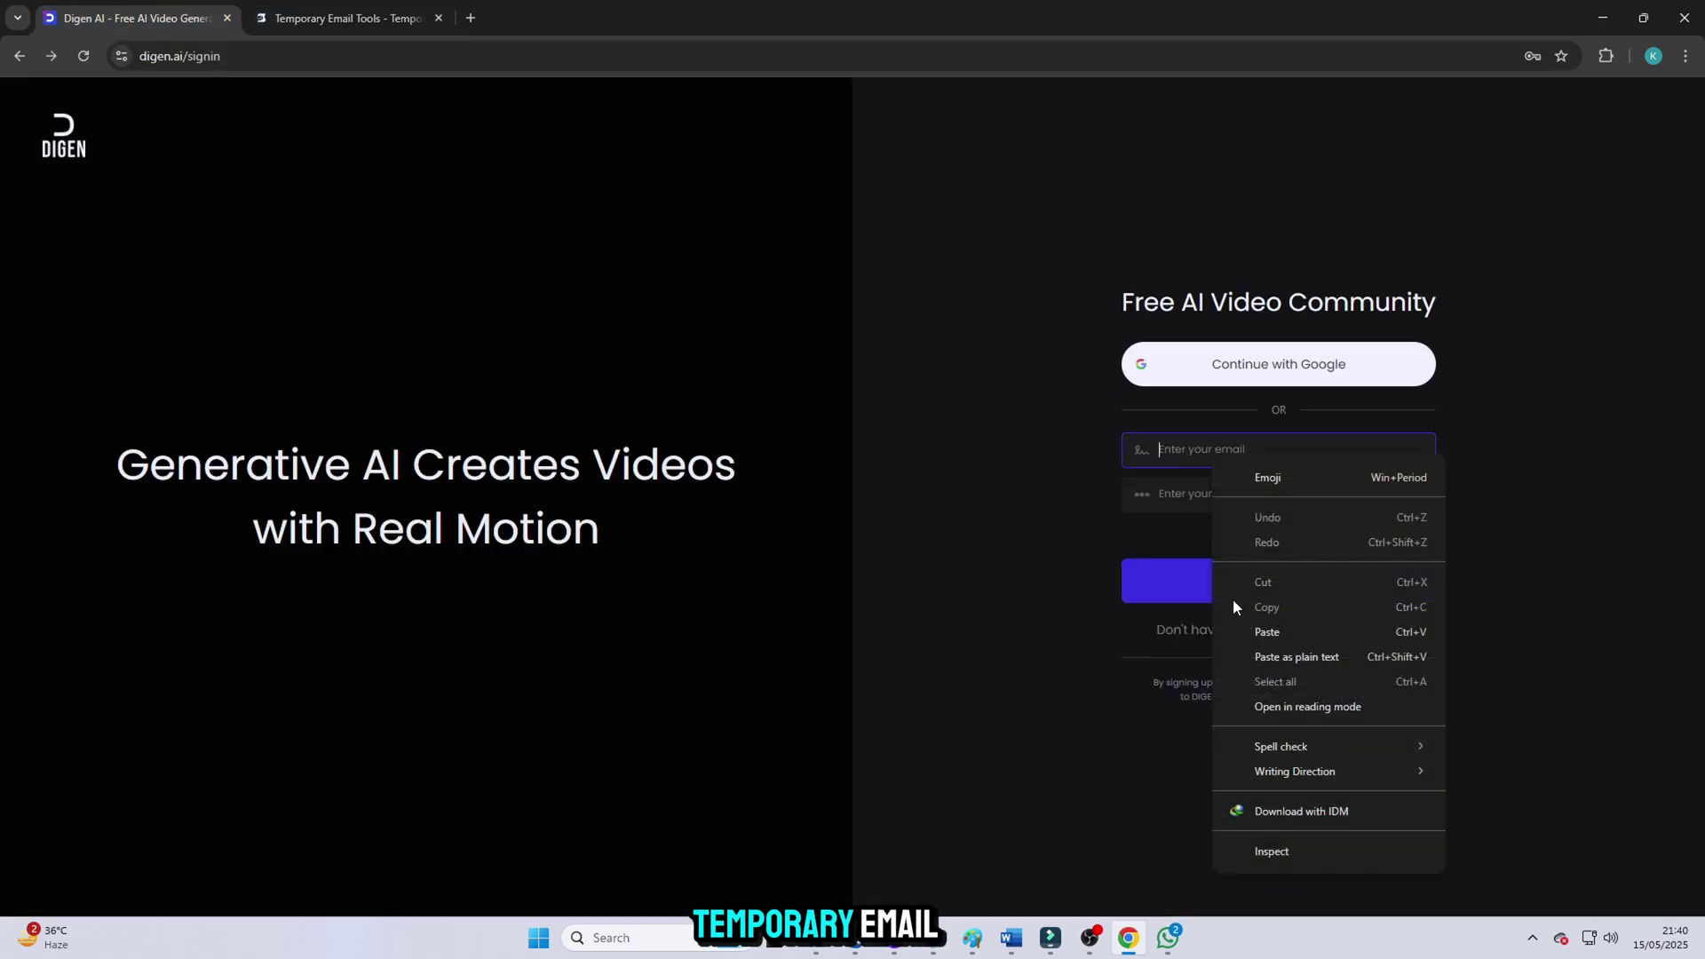
click(1247, 625)
click(1232, 502)
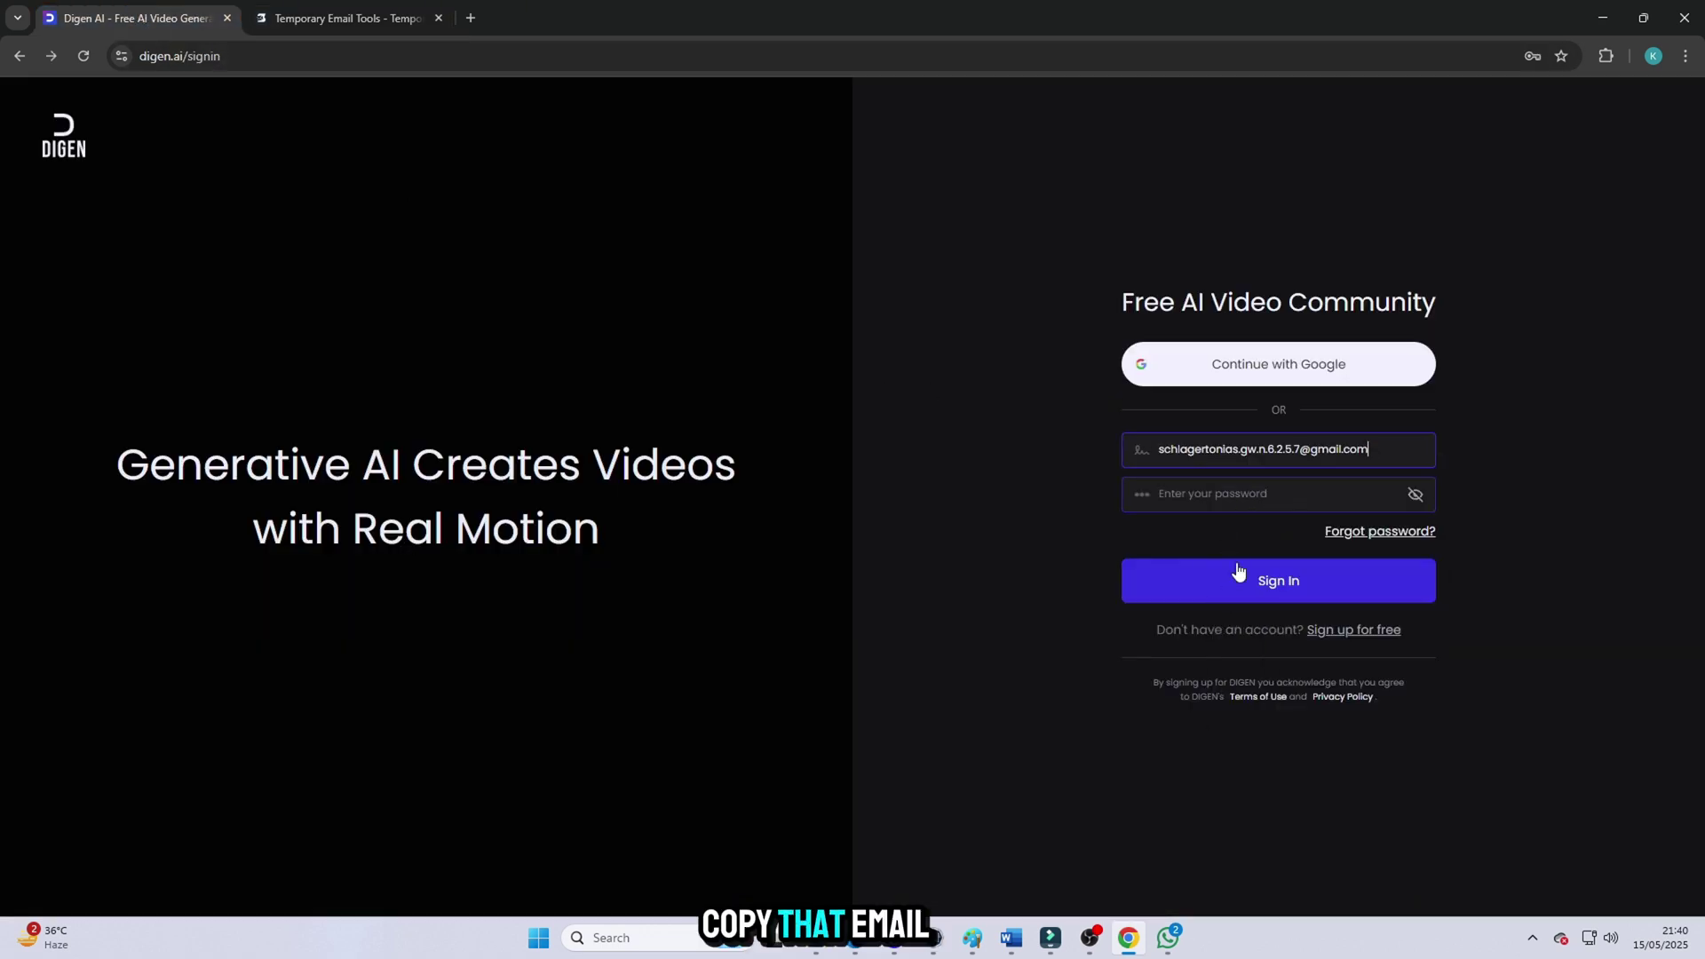
- On the Digen sign-up form, paste the temporary email and request a verification code
click(1346, 630)
right_click(1167, 418)
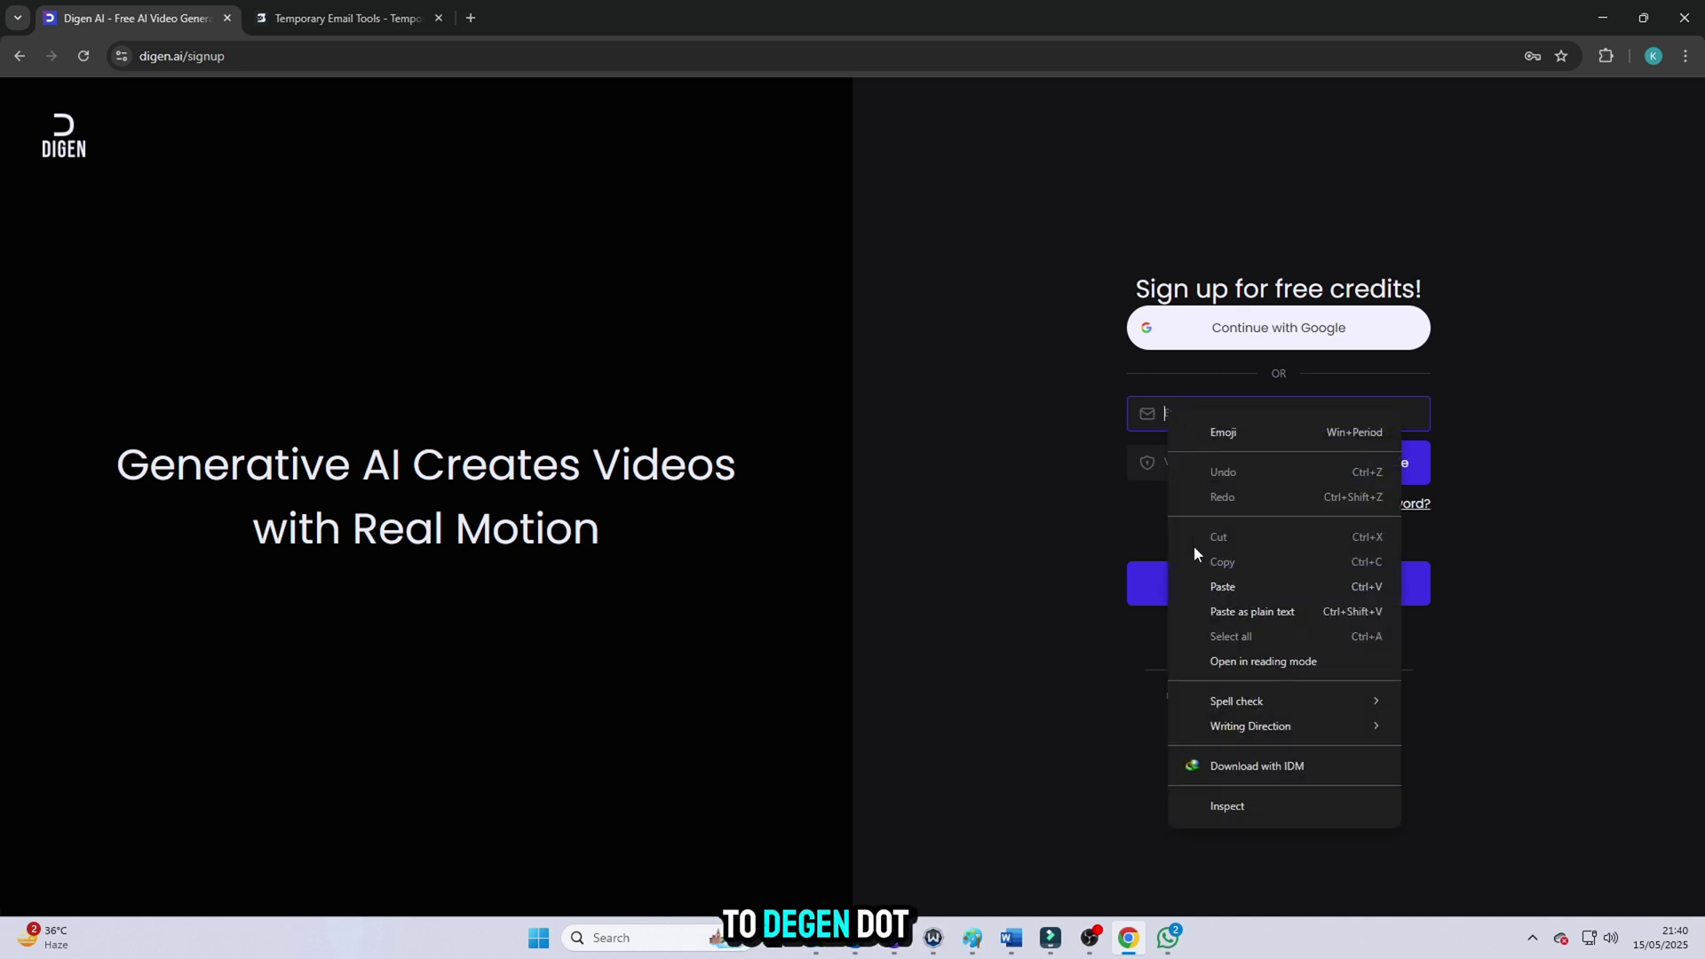
click(1243, 586)
click(1349, 476)
click(1301, 464)
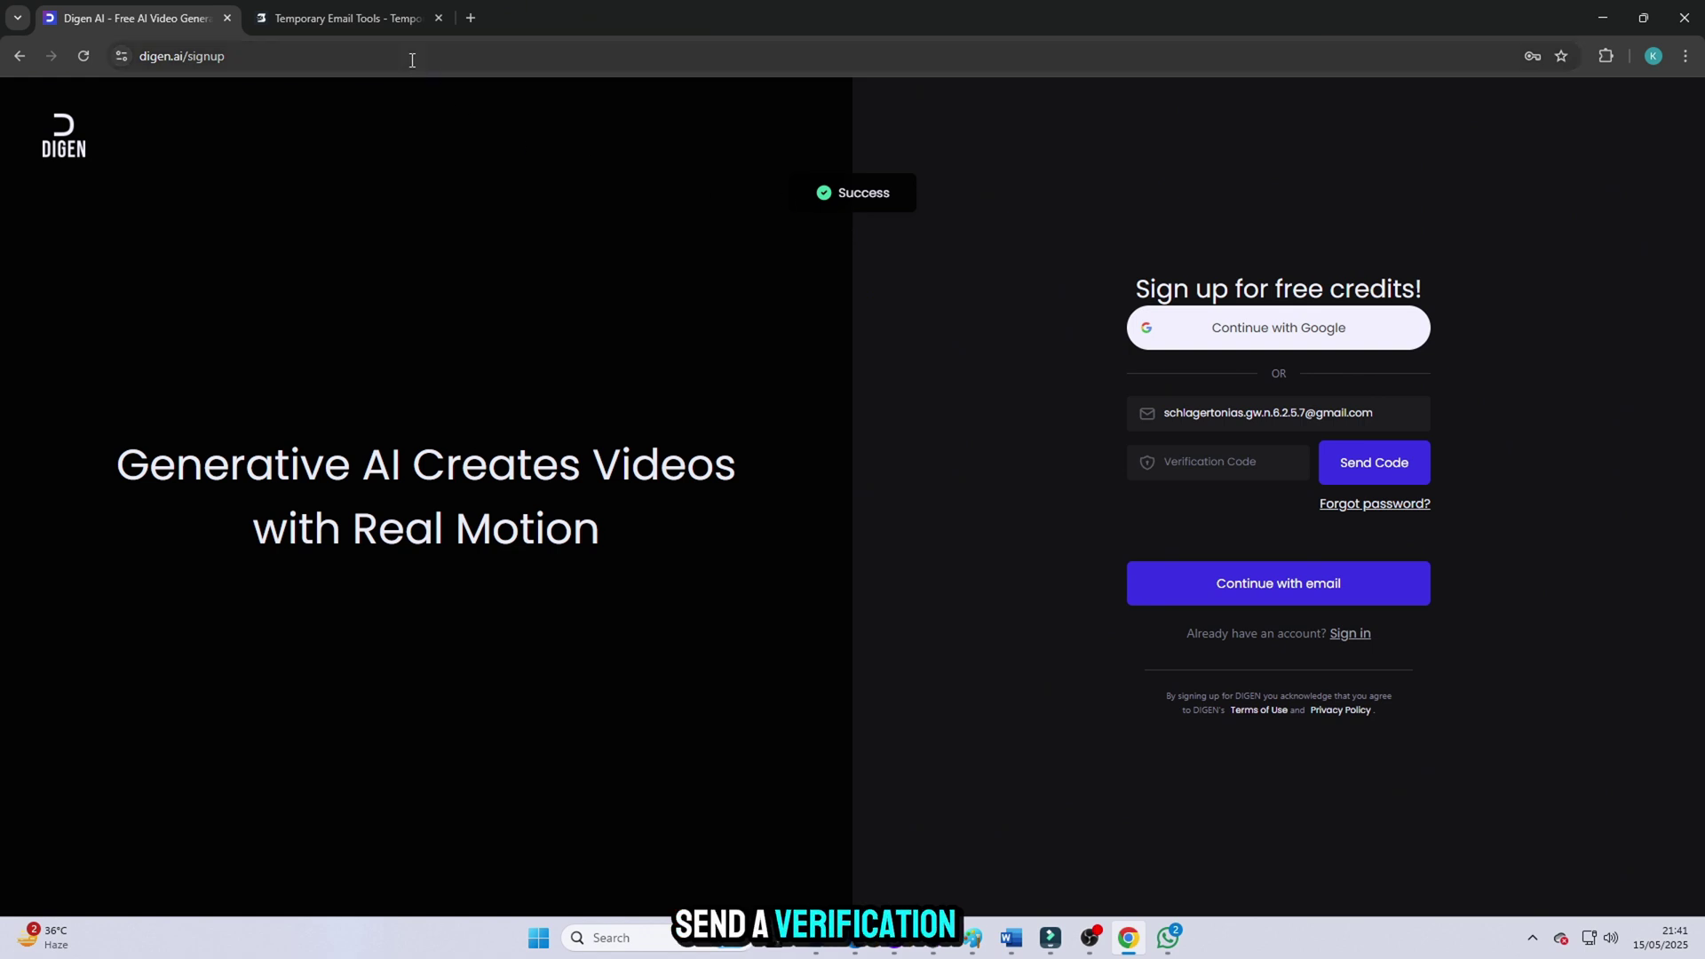
- Copy the six-digit verification code from the Digen email in SmailPro's inbox
click(346, 18)
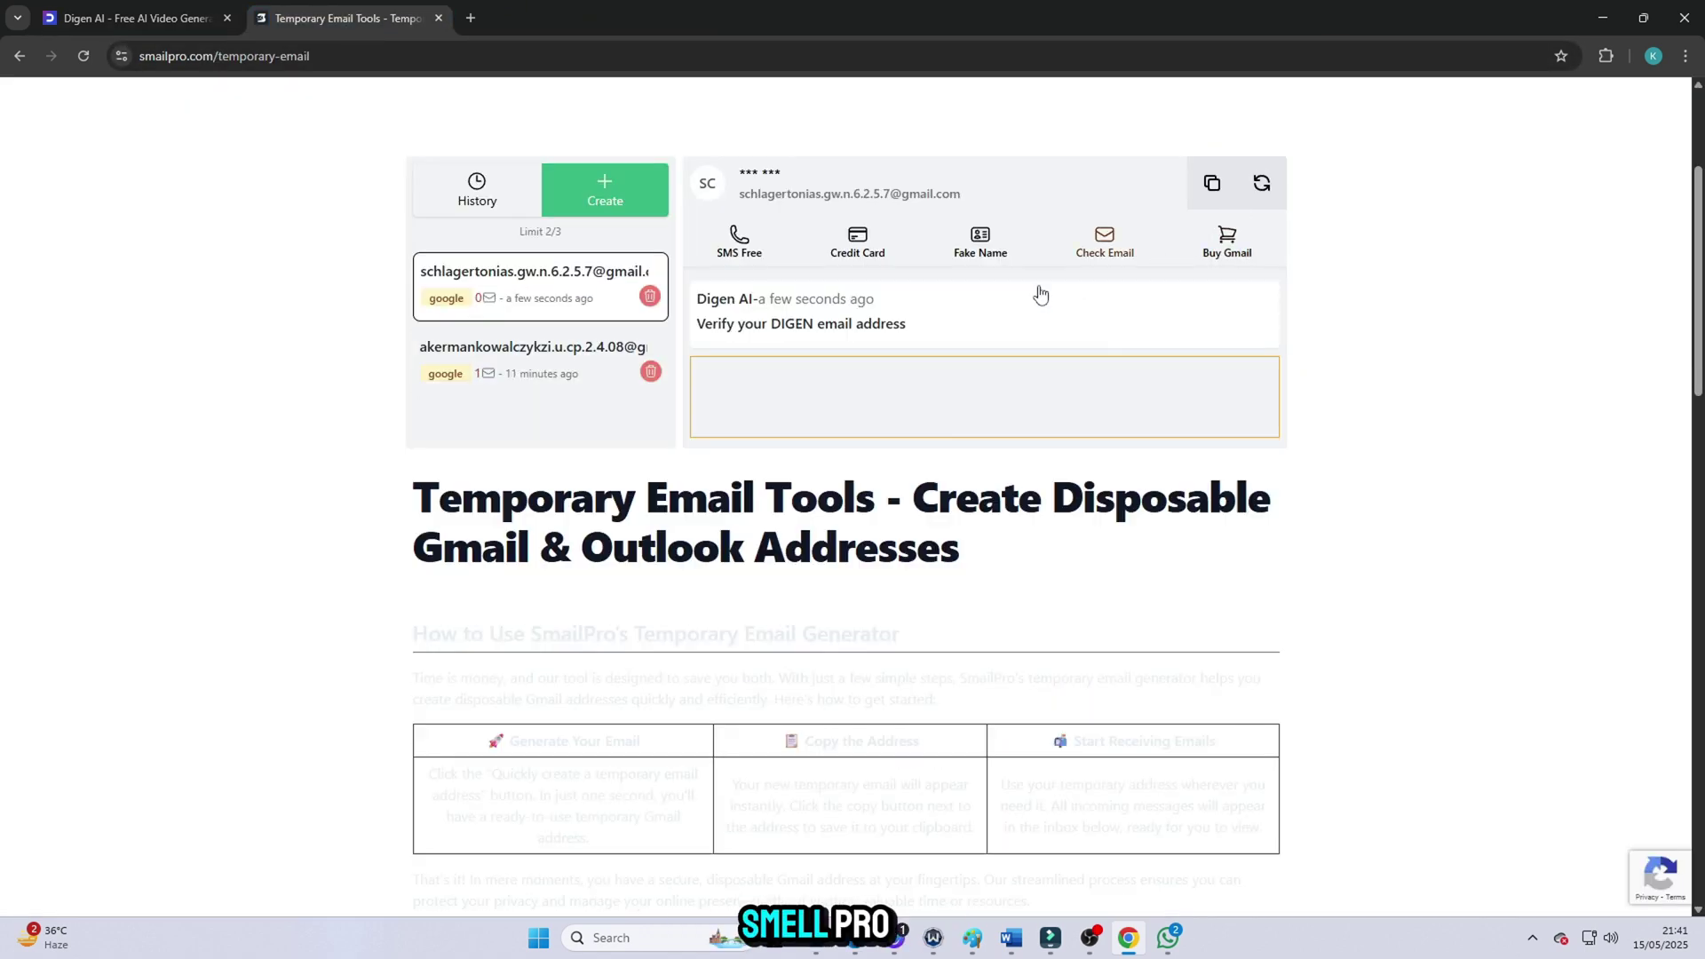
click(727, 311)
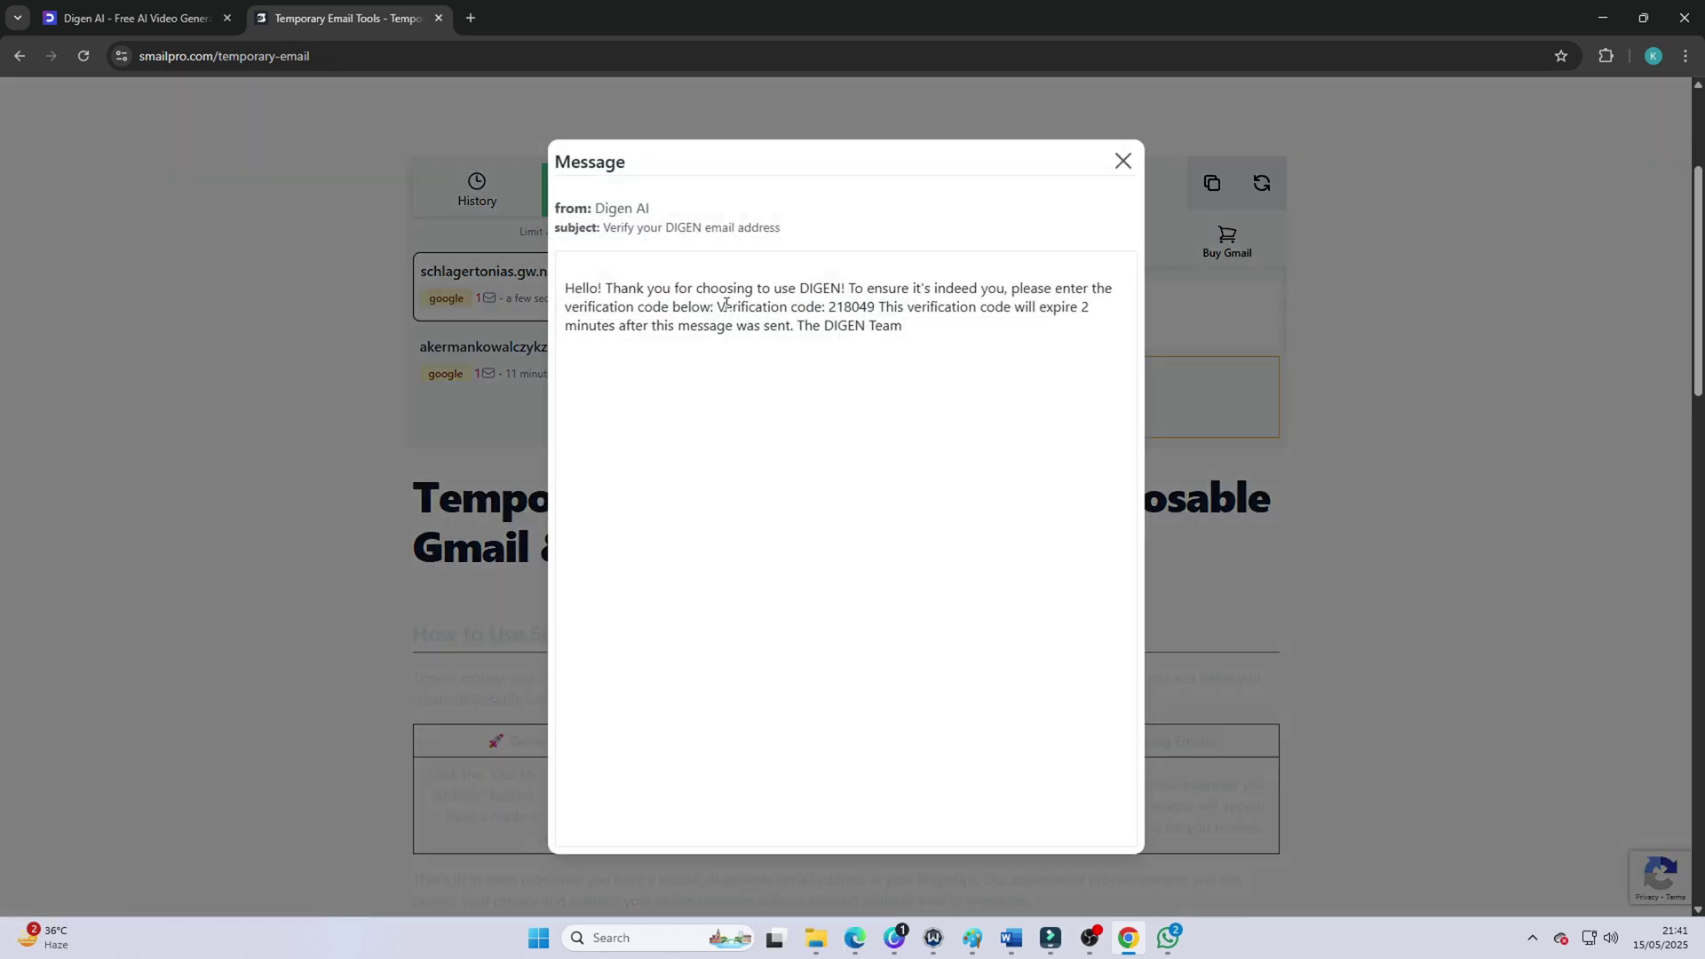
drag(858, 307, 879, 308)
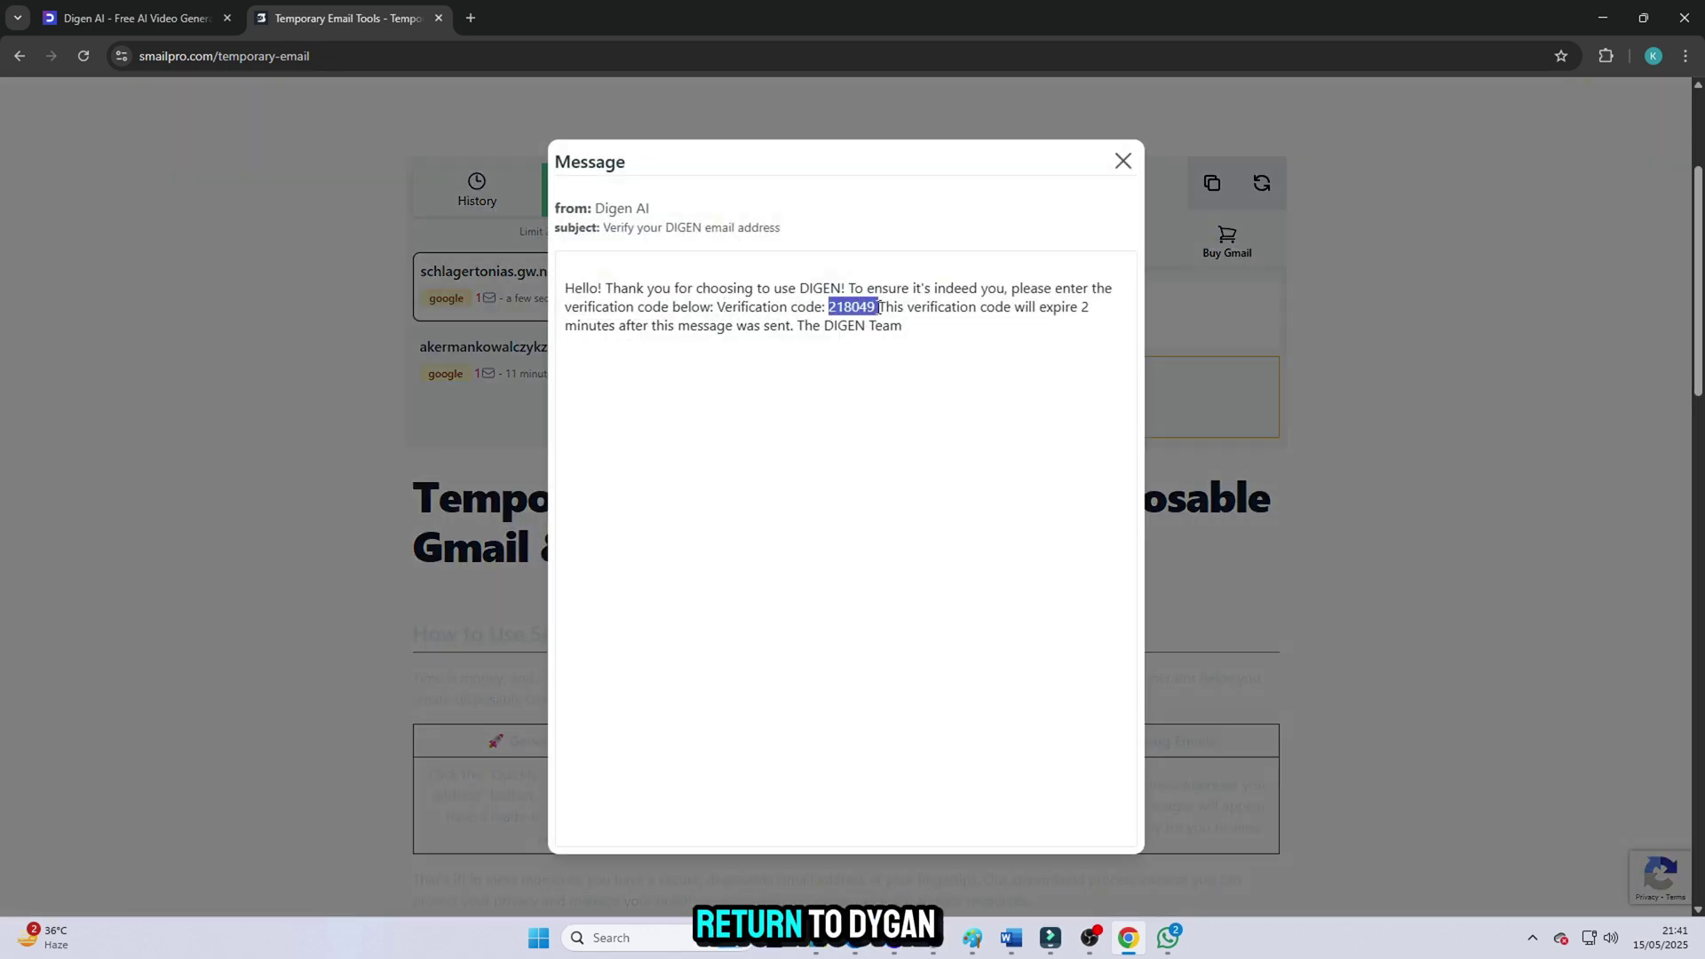
right_click(870, 308)
click(893, 327)
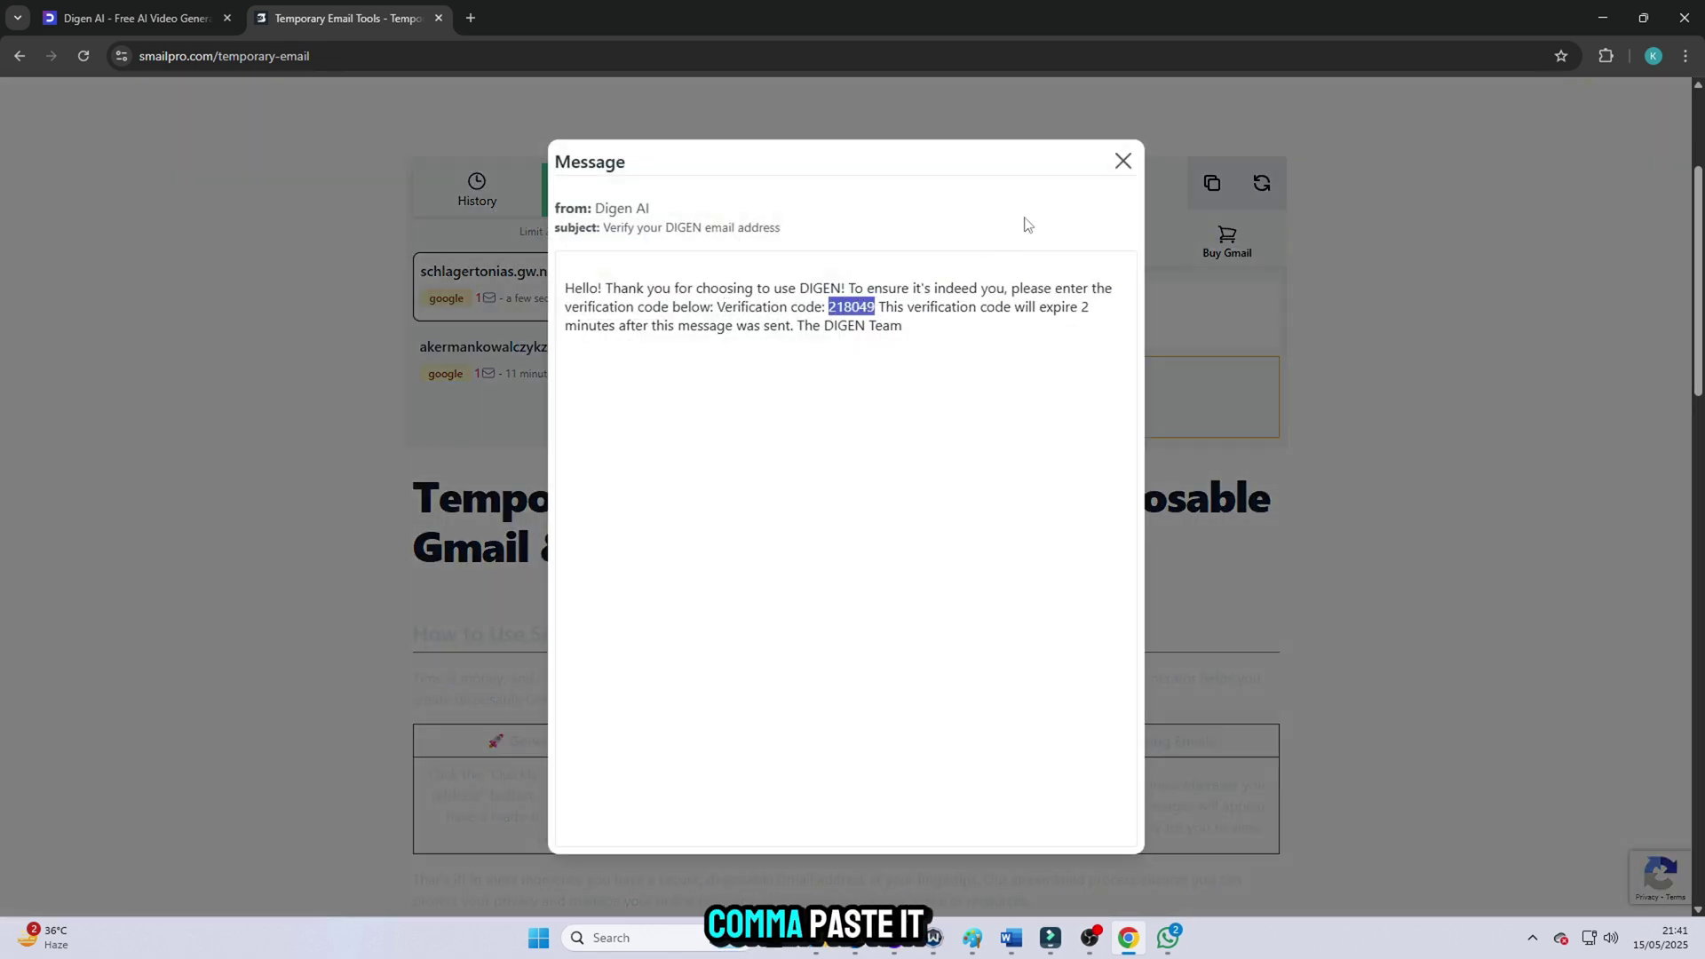
click(1123, 161)
click(133, 18)
- Paste the verification code, set a new password, and create the account without saving the password
right_click(1201, 462)
click(1221, 621)
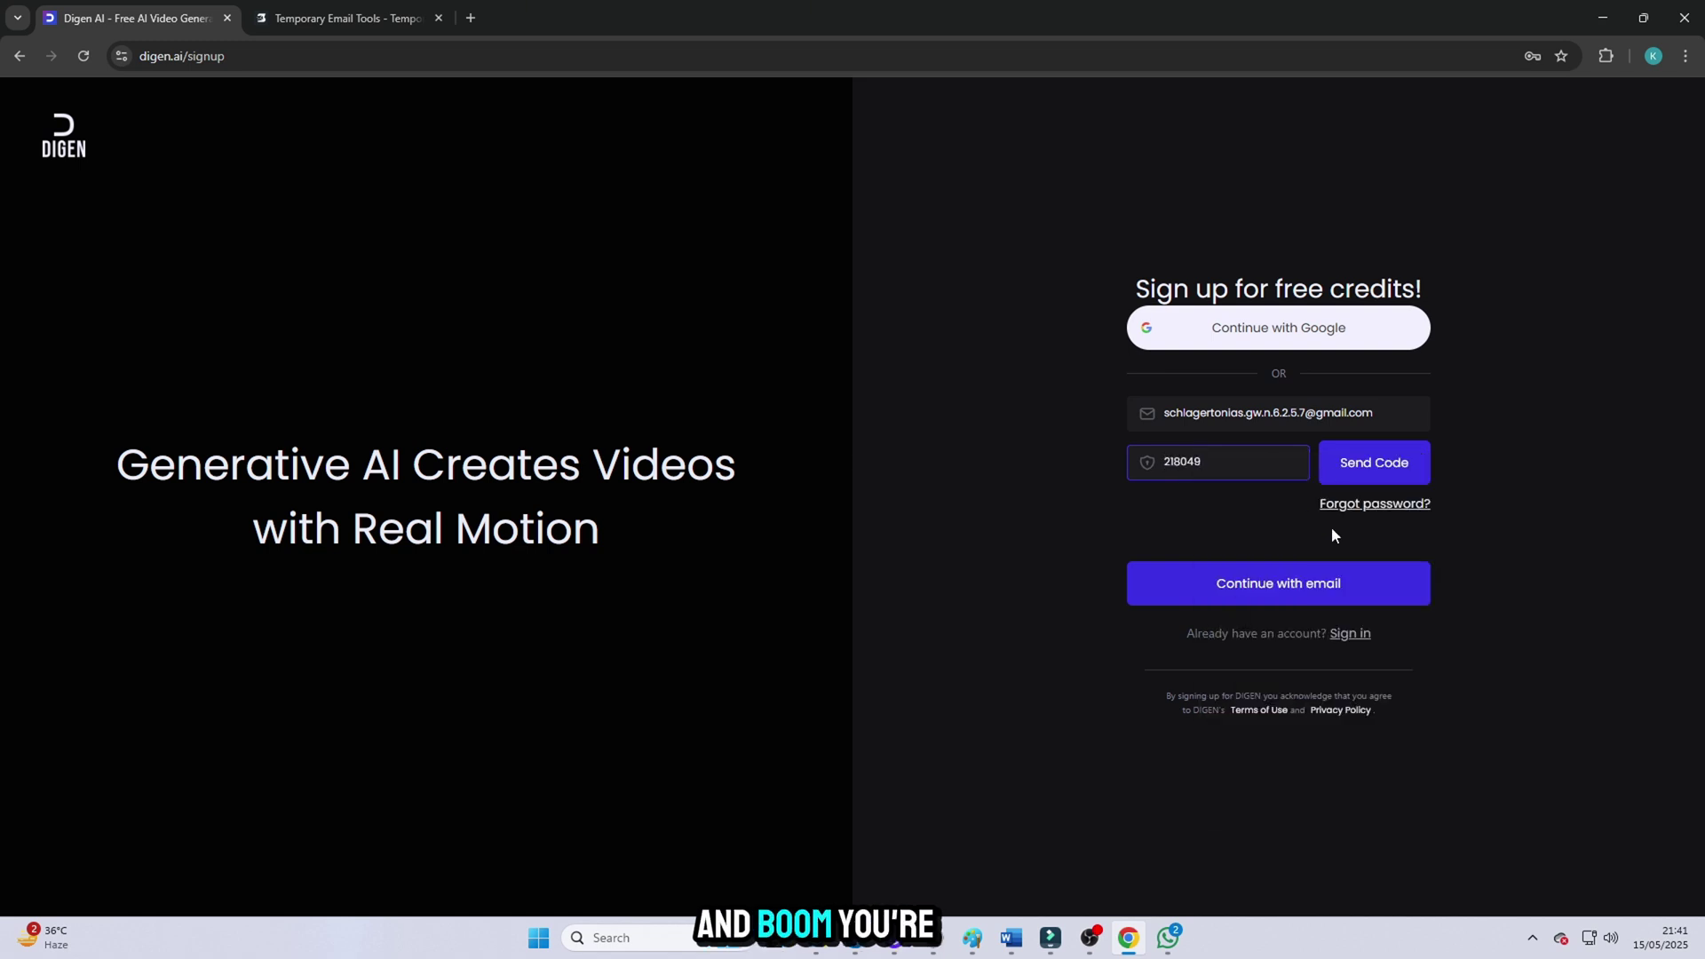
click(1206, 422)
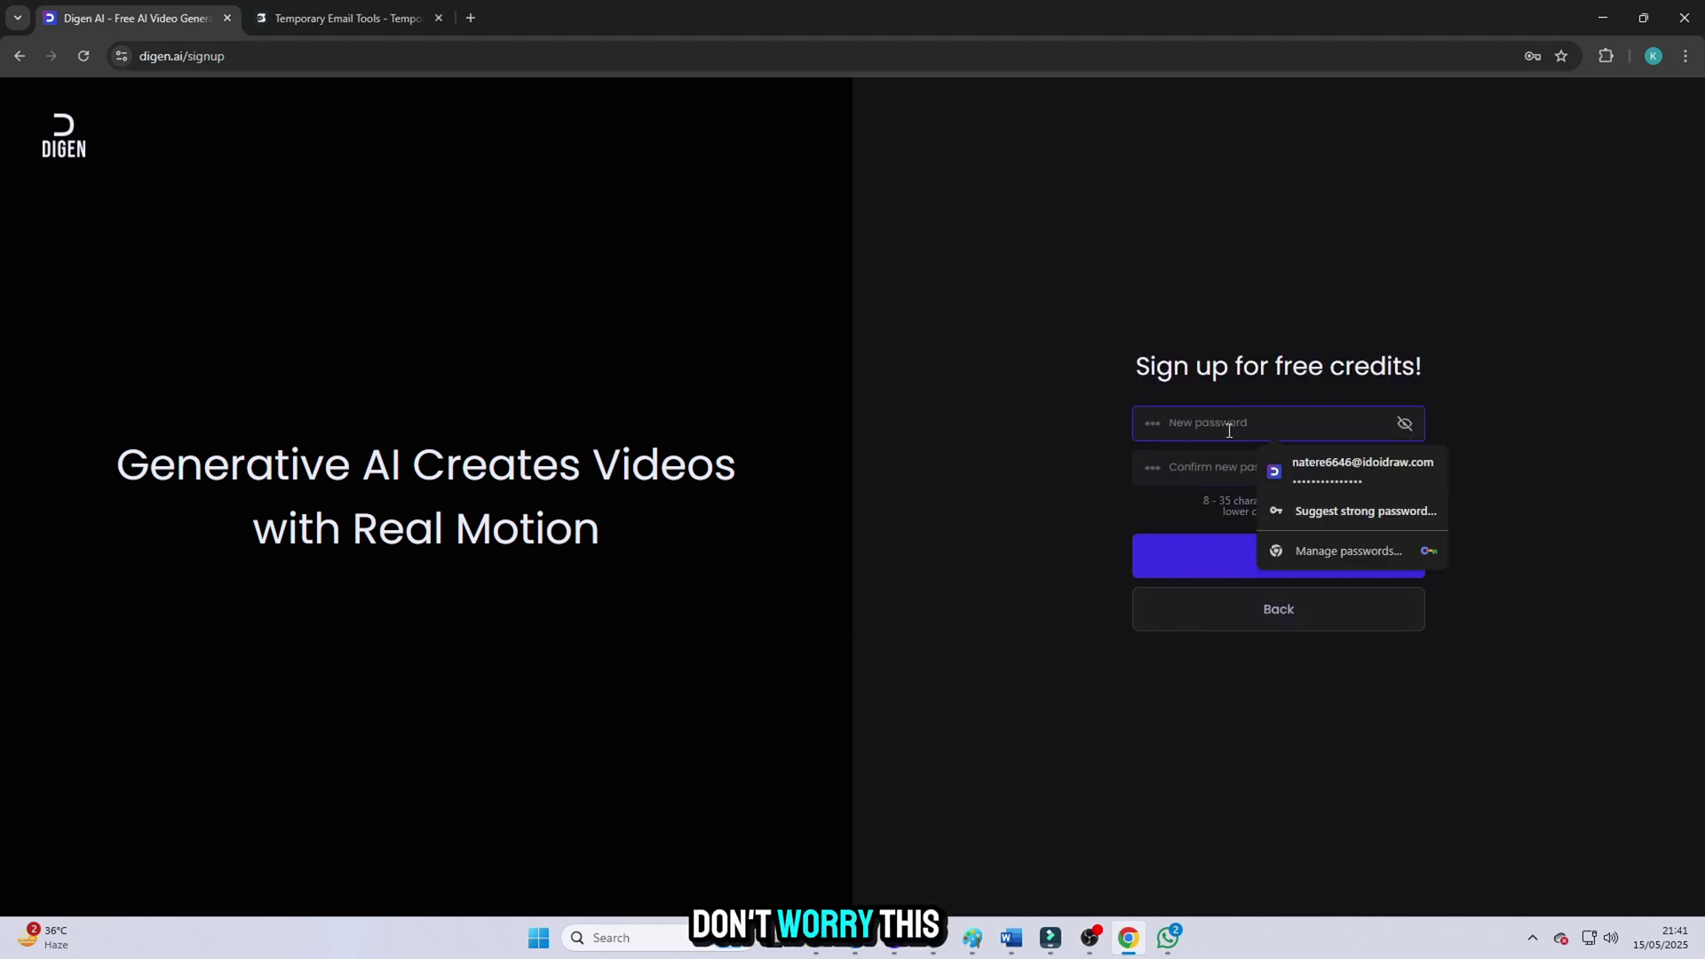
click(1190, 556)
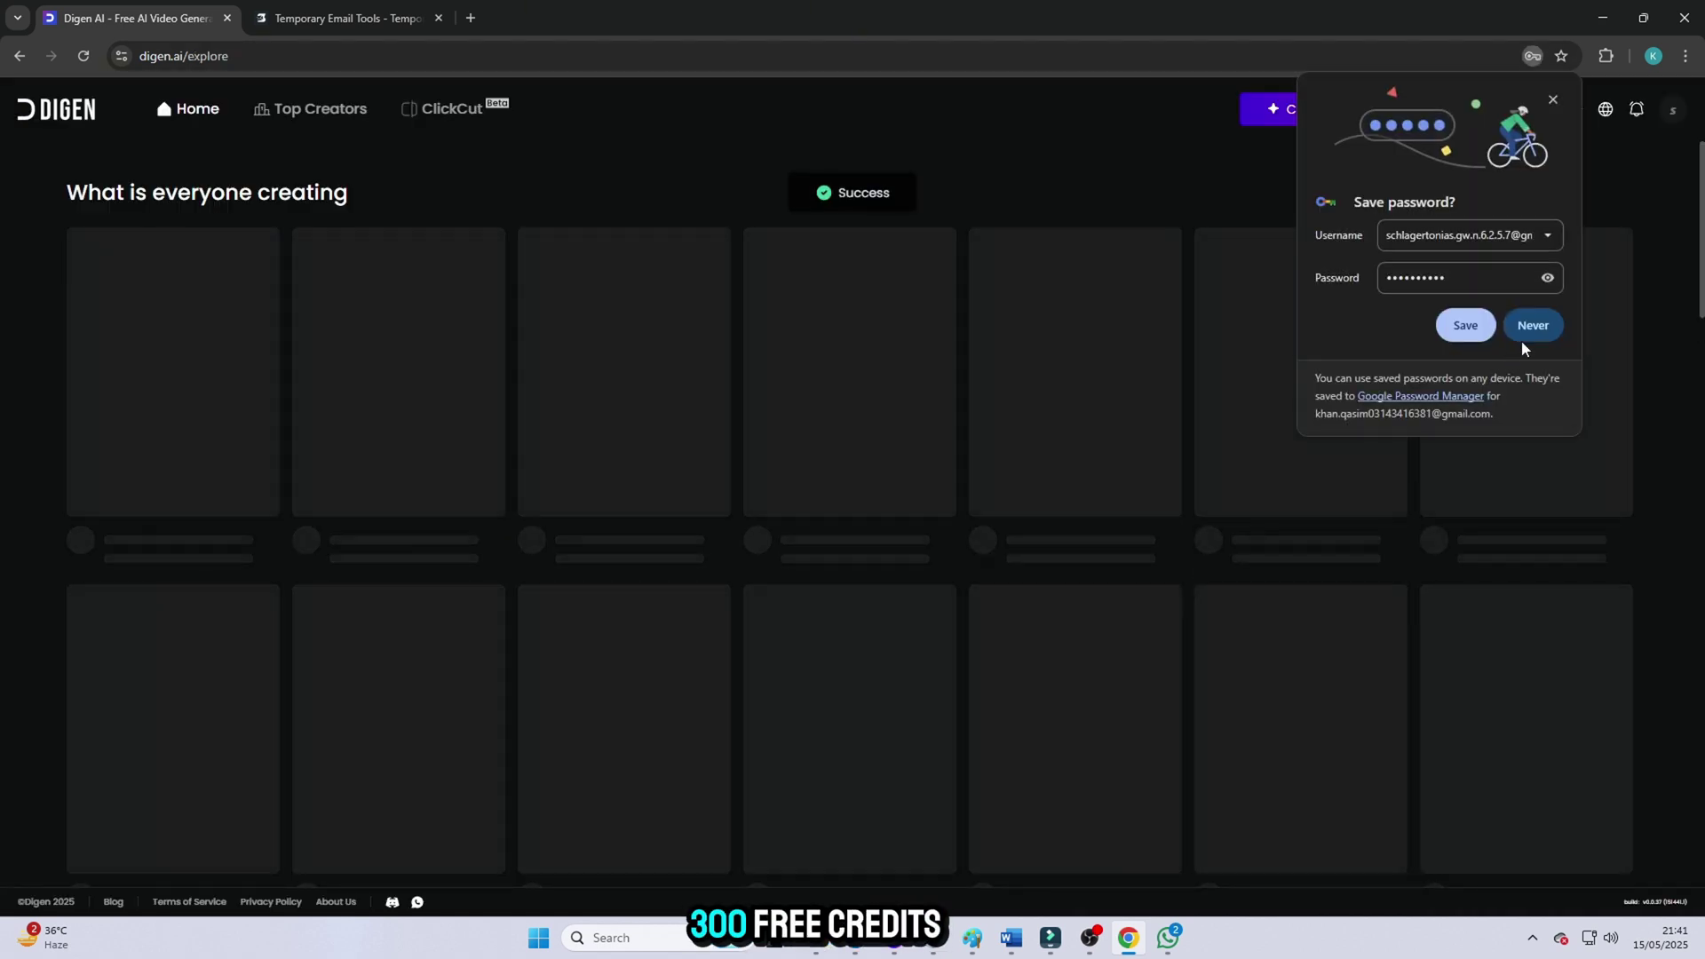
click(1526, 330)
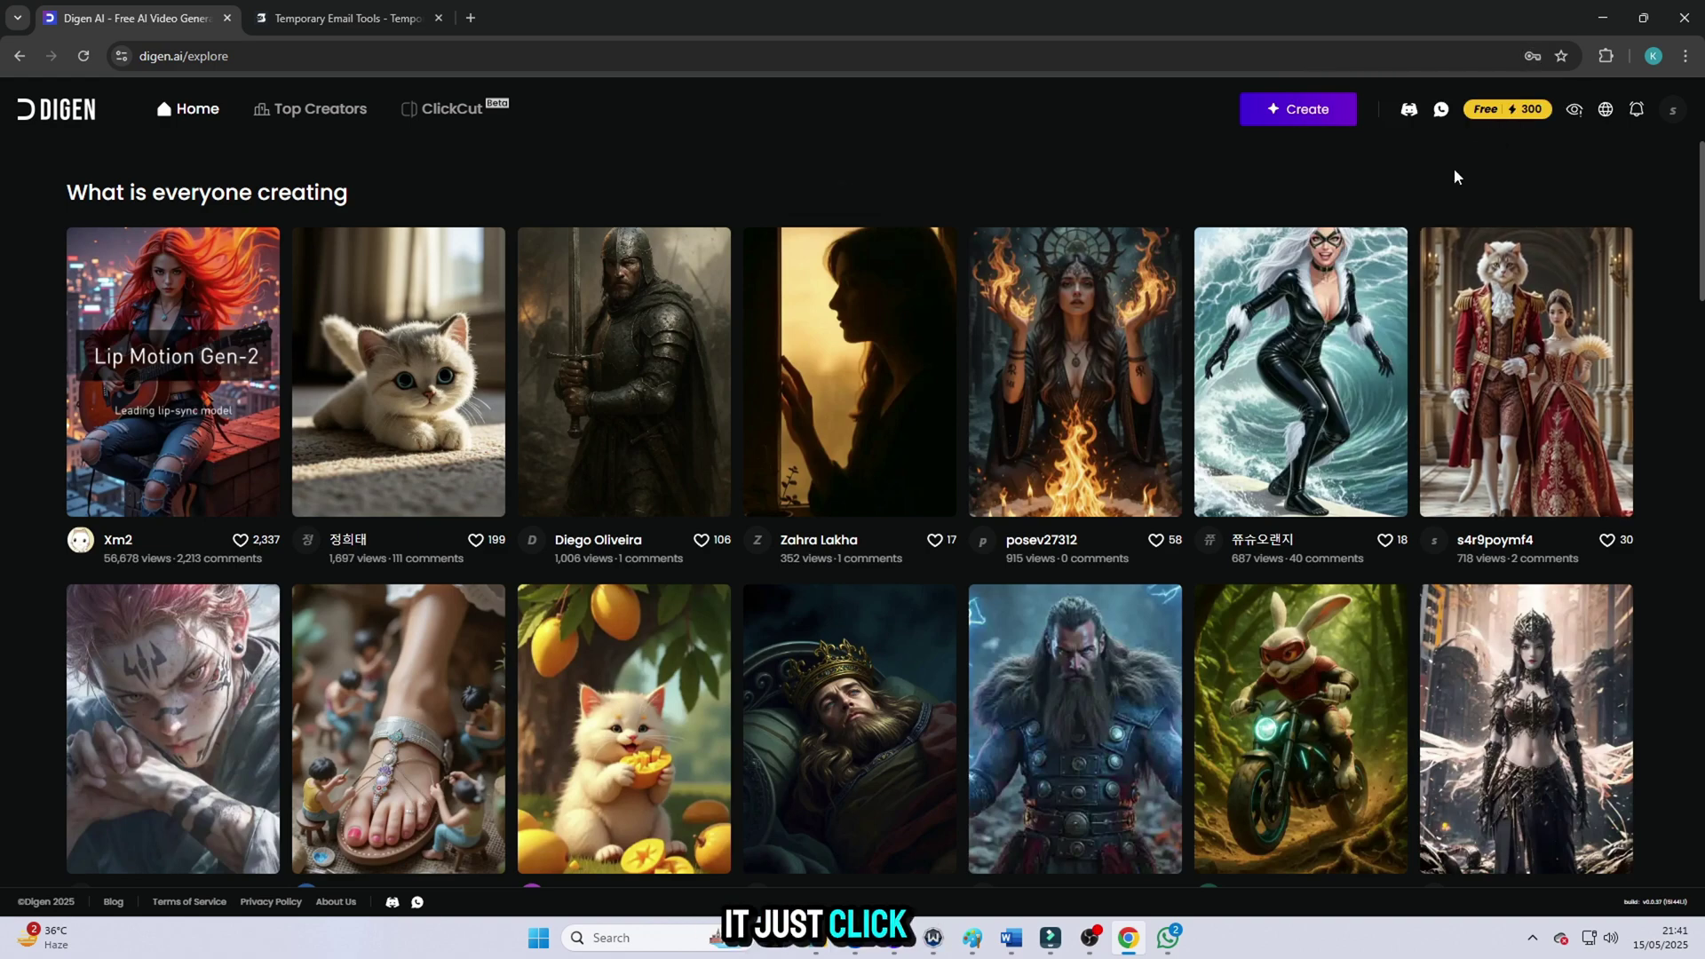
- Generate a 5-second animation of the city map puppy with the prompt 'animate the video'
click(1283, 111)
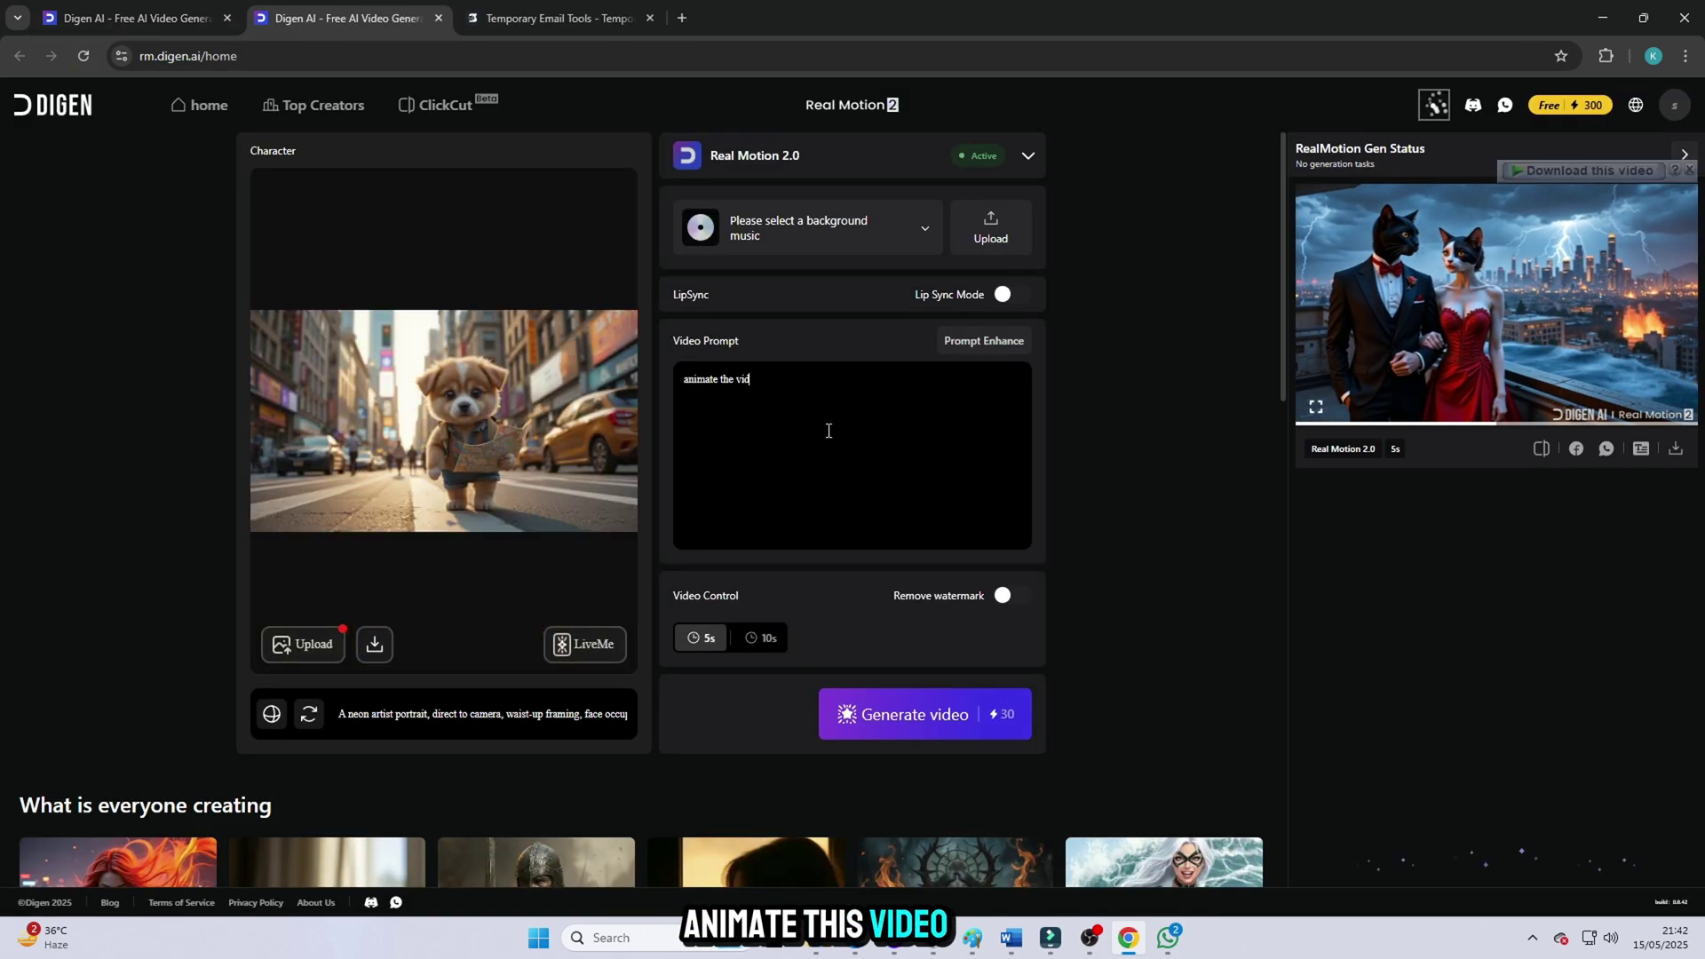
text(eo)
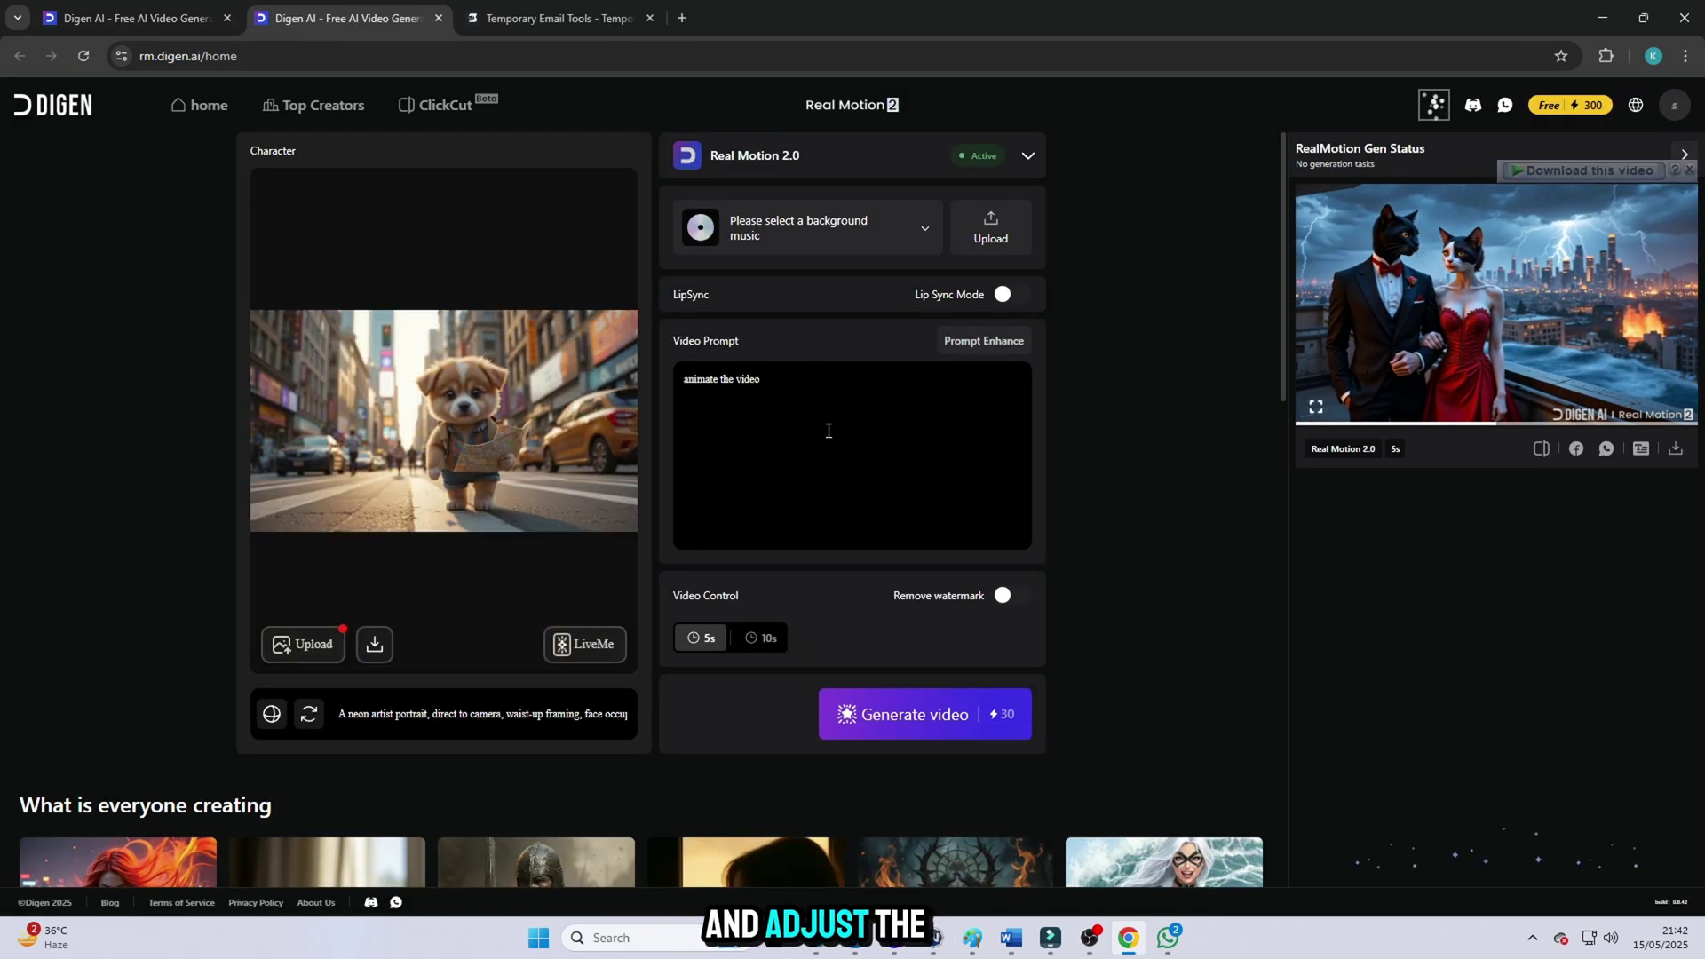
click(756, 639)
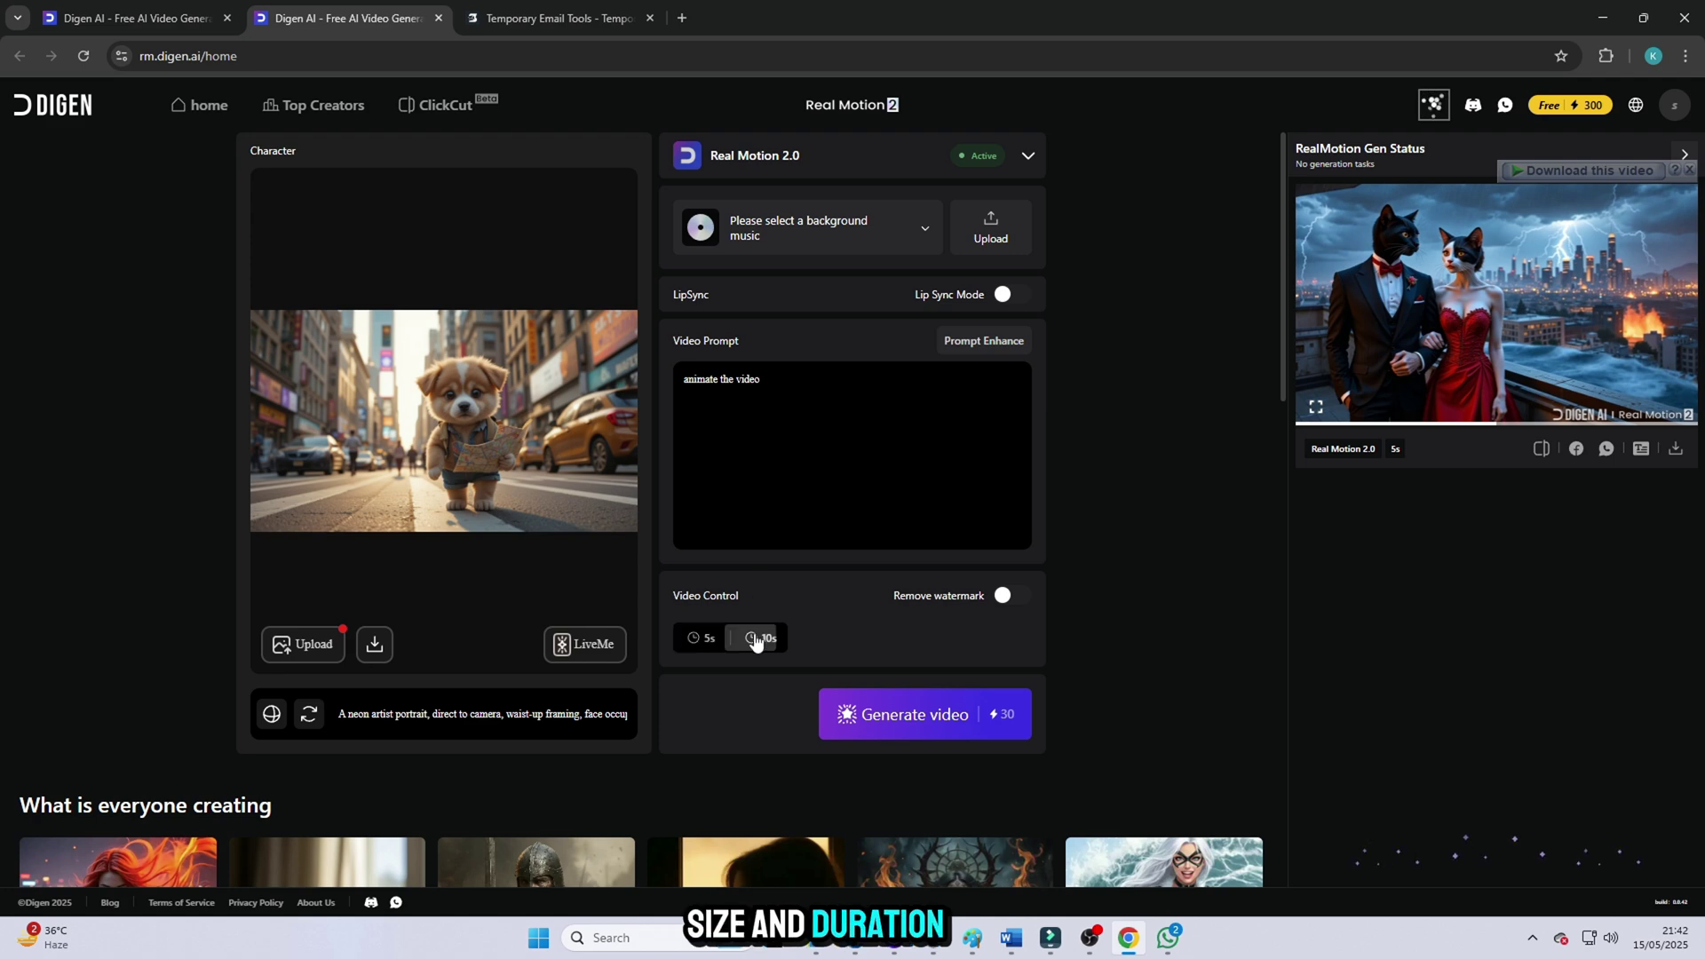
click(702, 639)
click(851, 714)
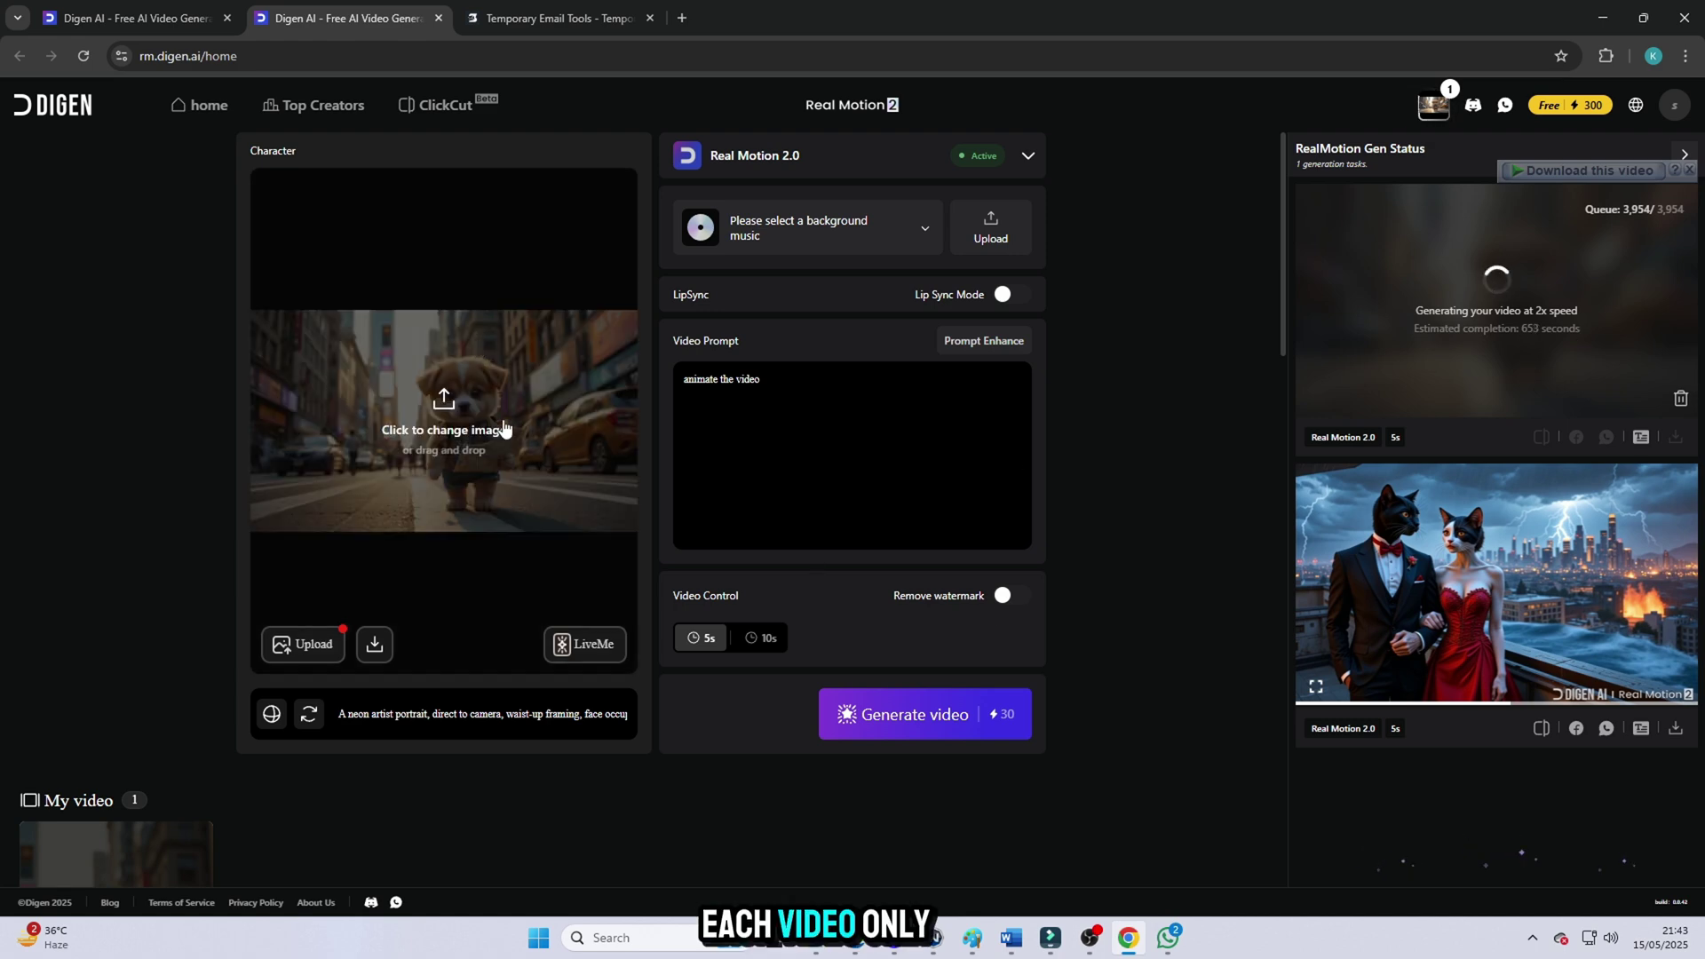
- Upload the beach ice-cream puppy image and generate its 5-second animation too
click(449, 524)
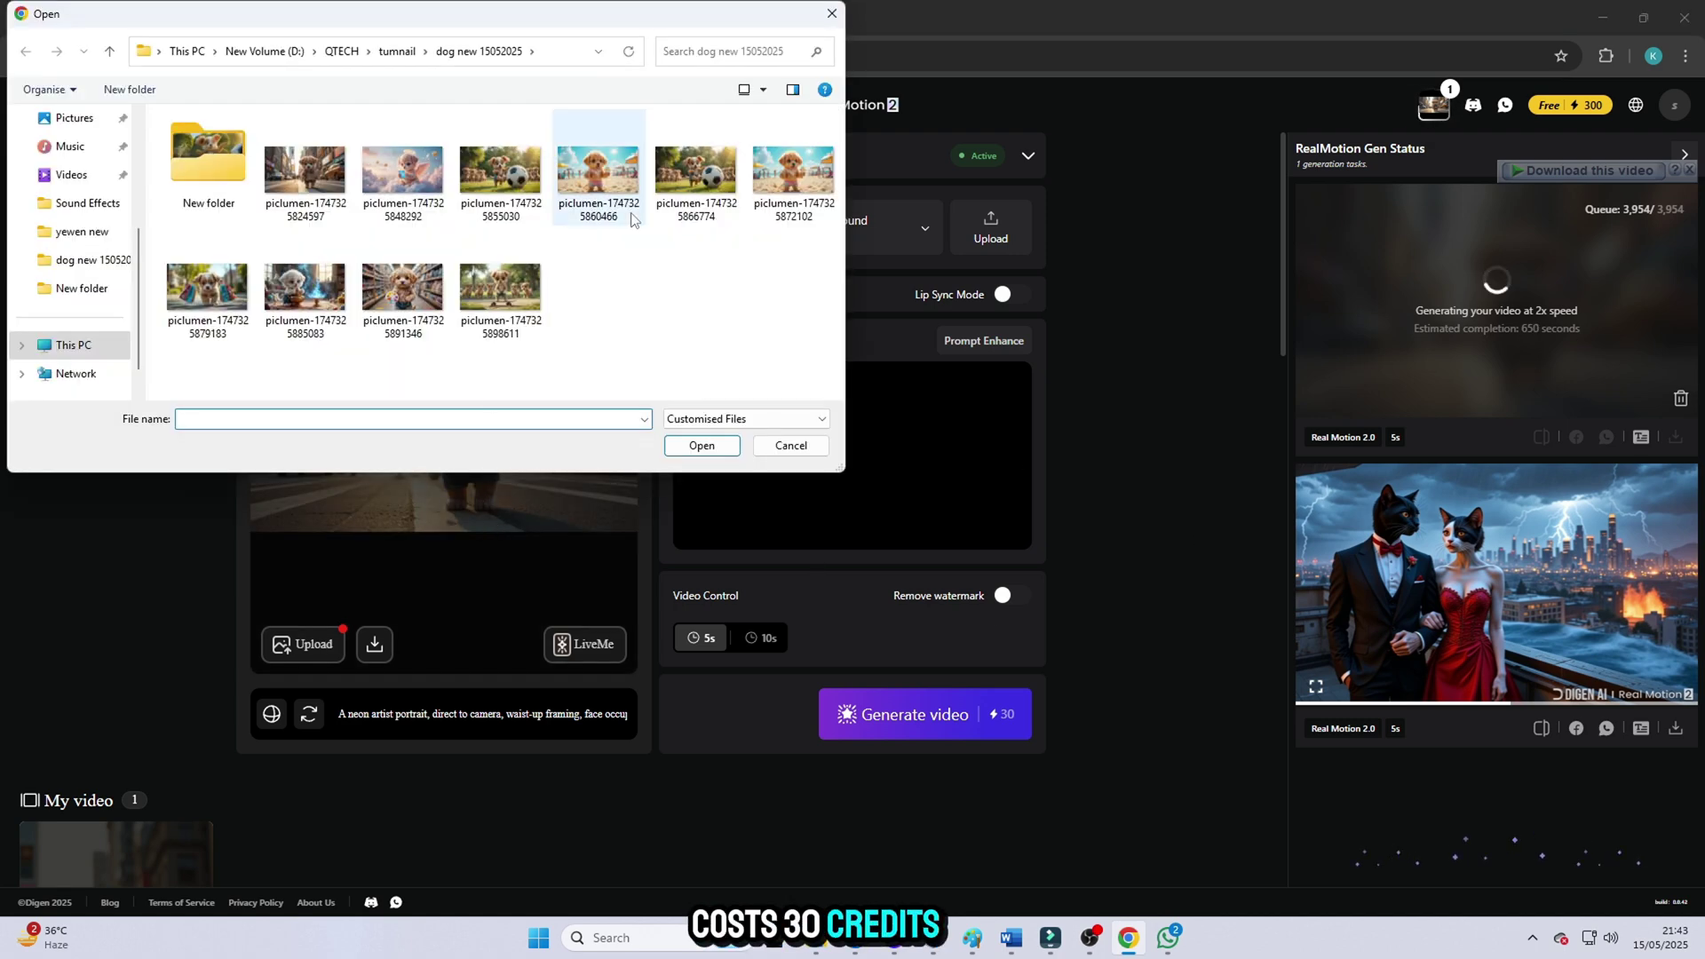
double_click(598, 168)
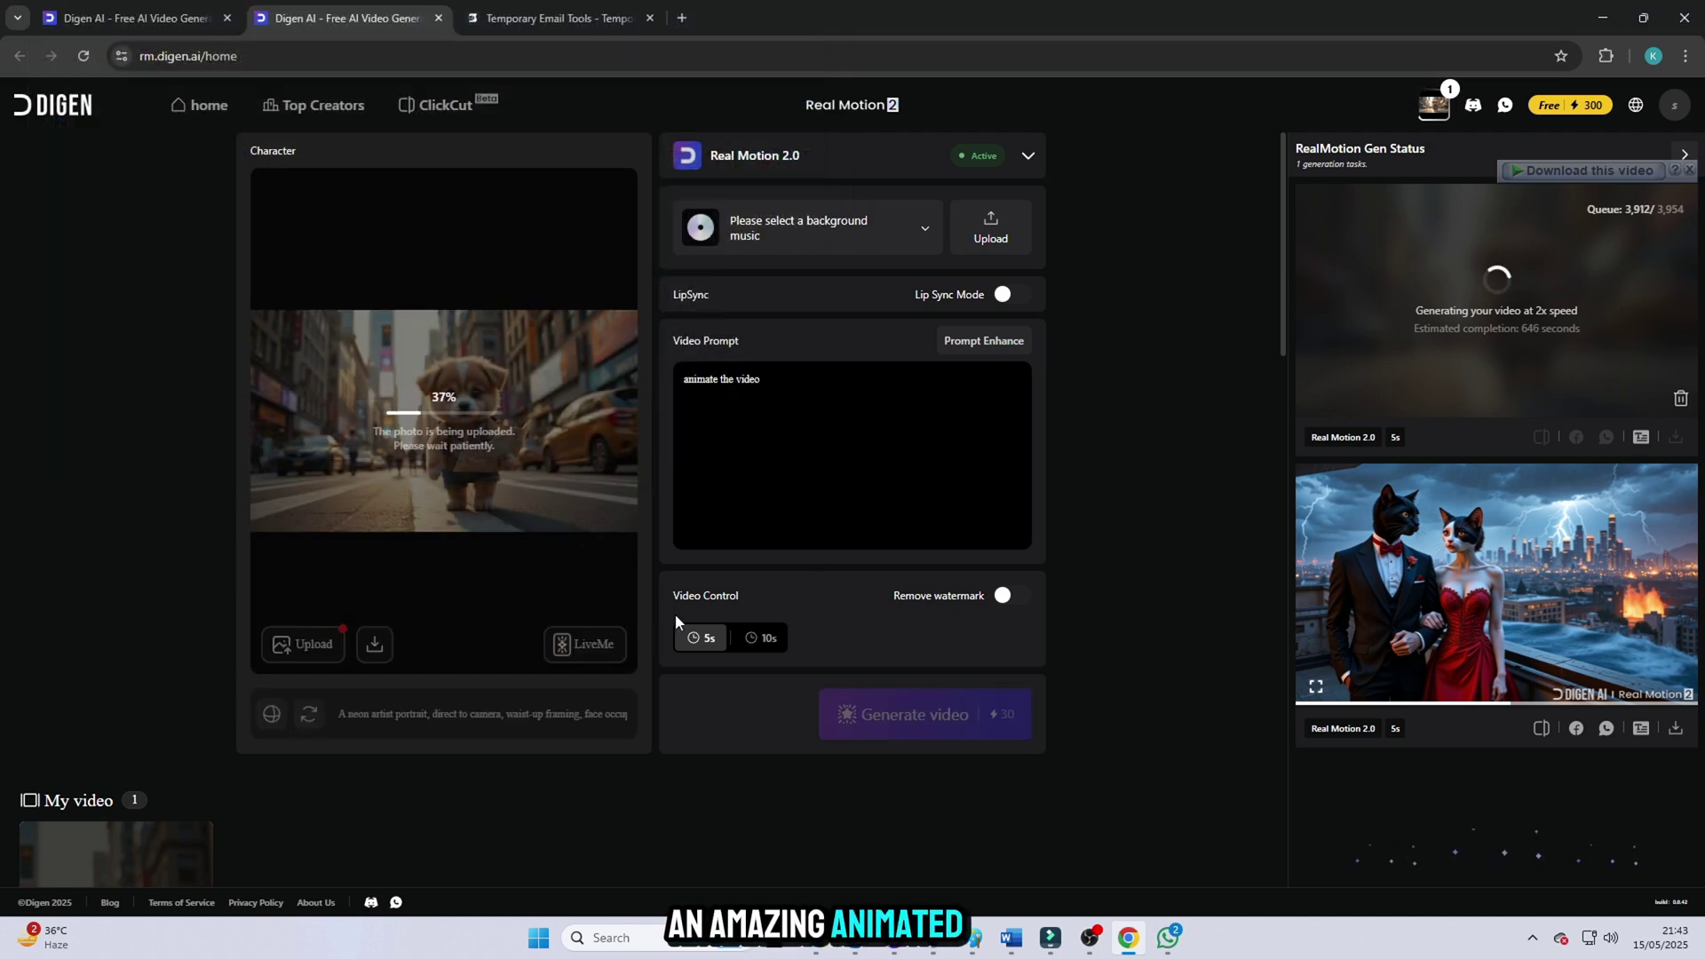
click(915, 735)
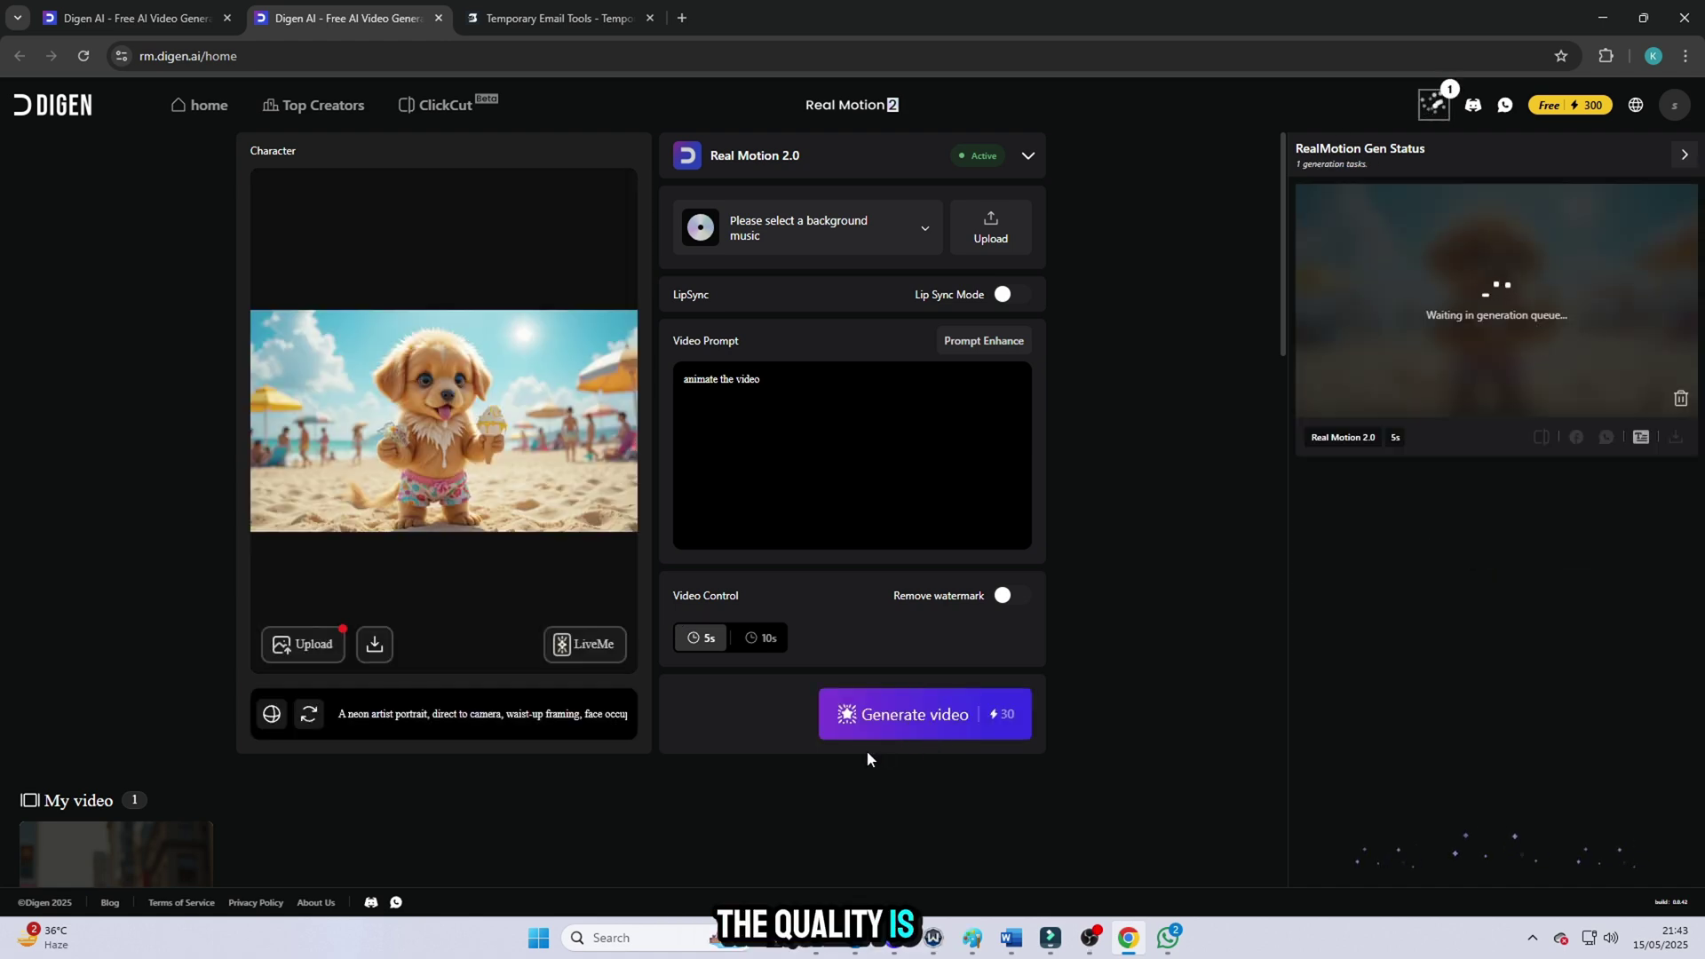
scroll(690, 706, down, 4)
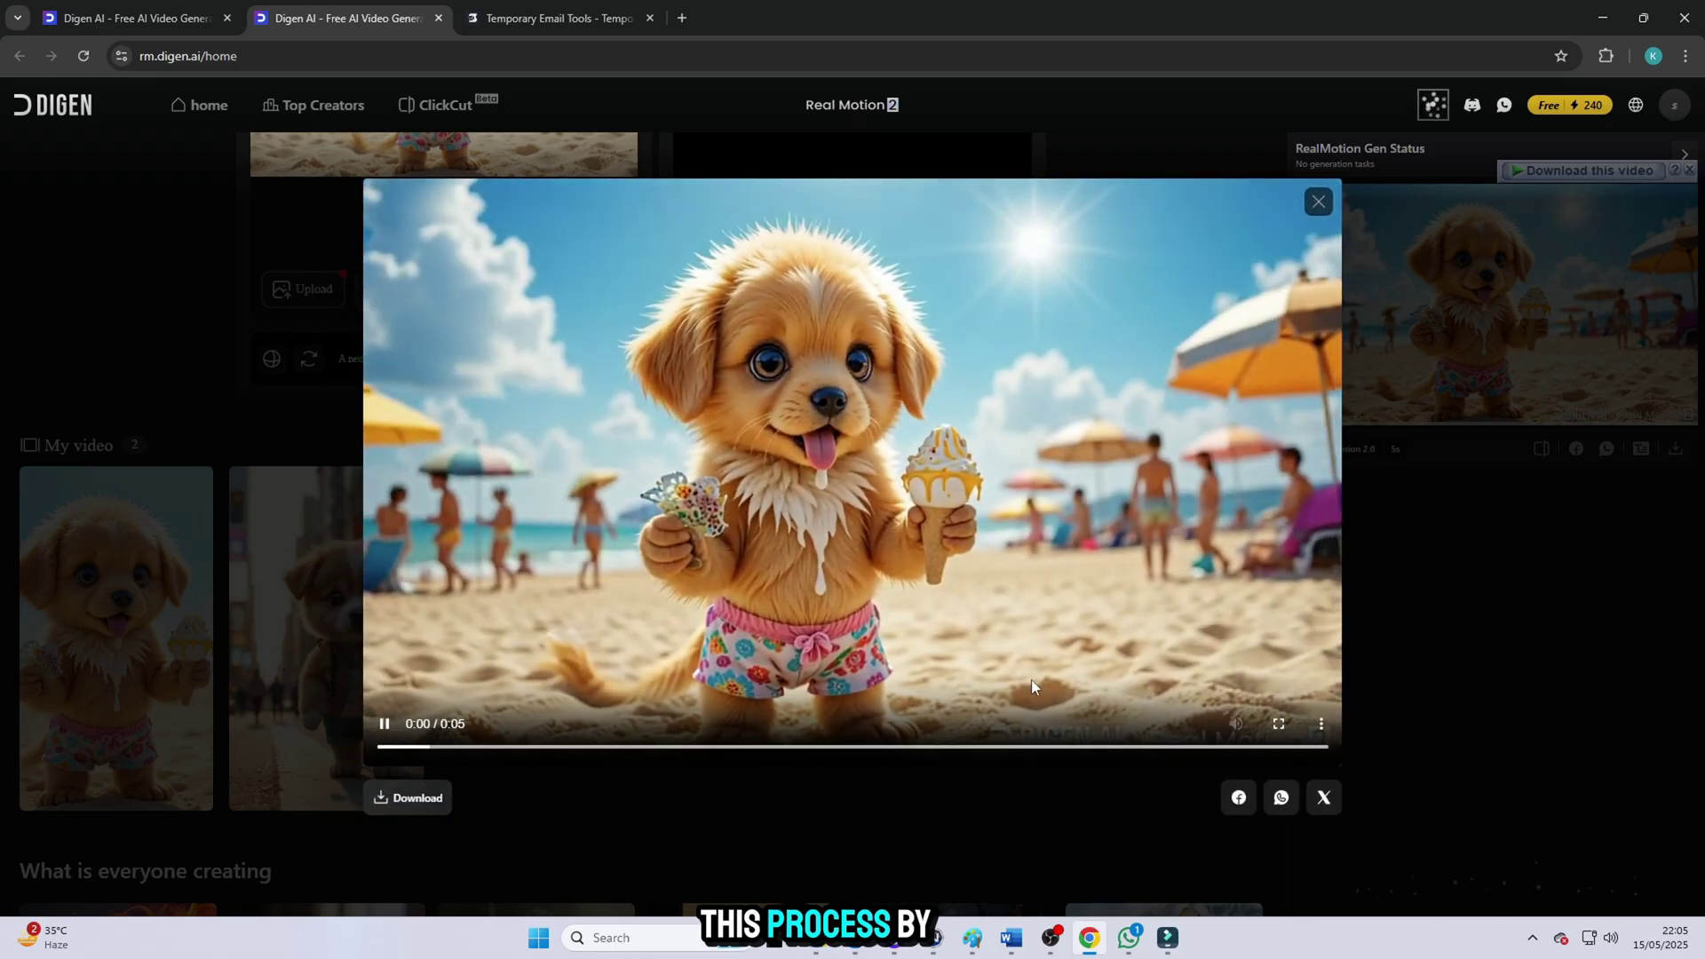
- Preview the beach puppy video full screen, then download it and confirm the save location
click(1328, 723)
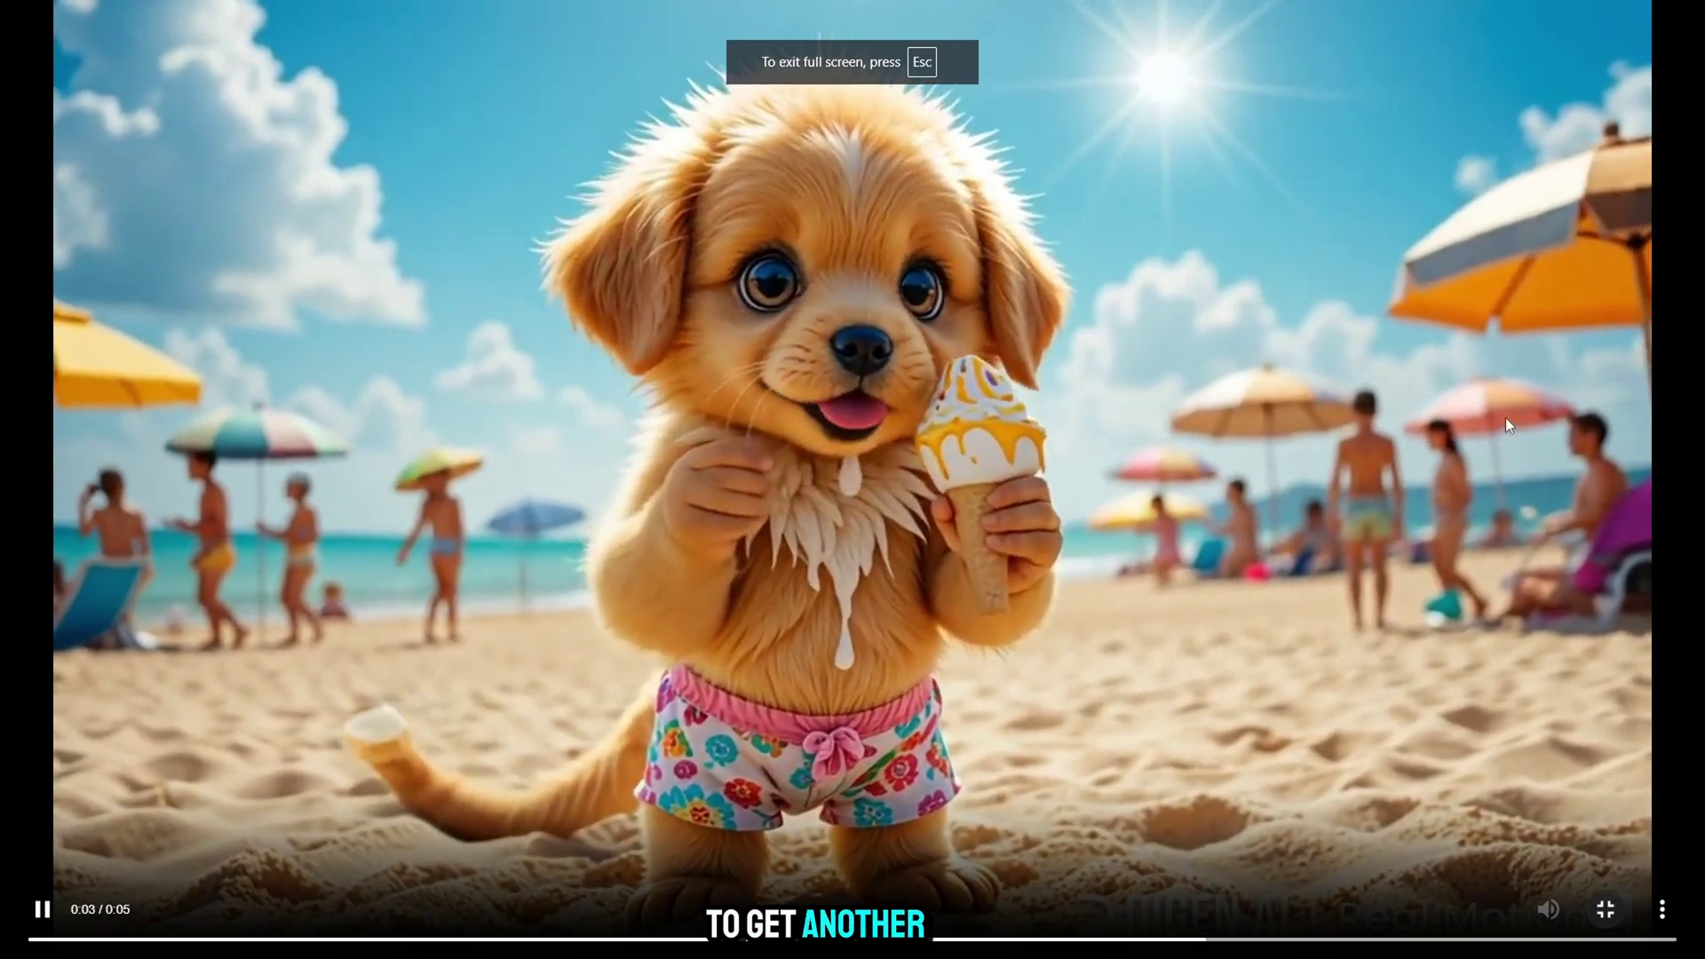
key(Escape)
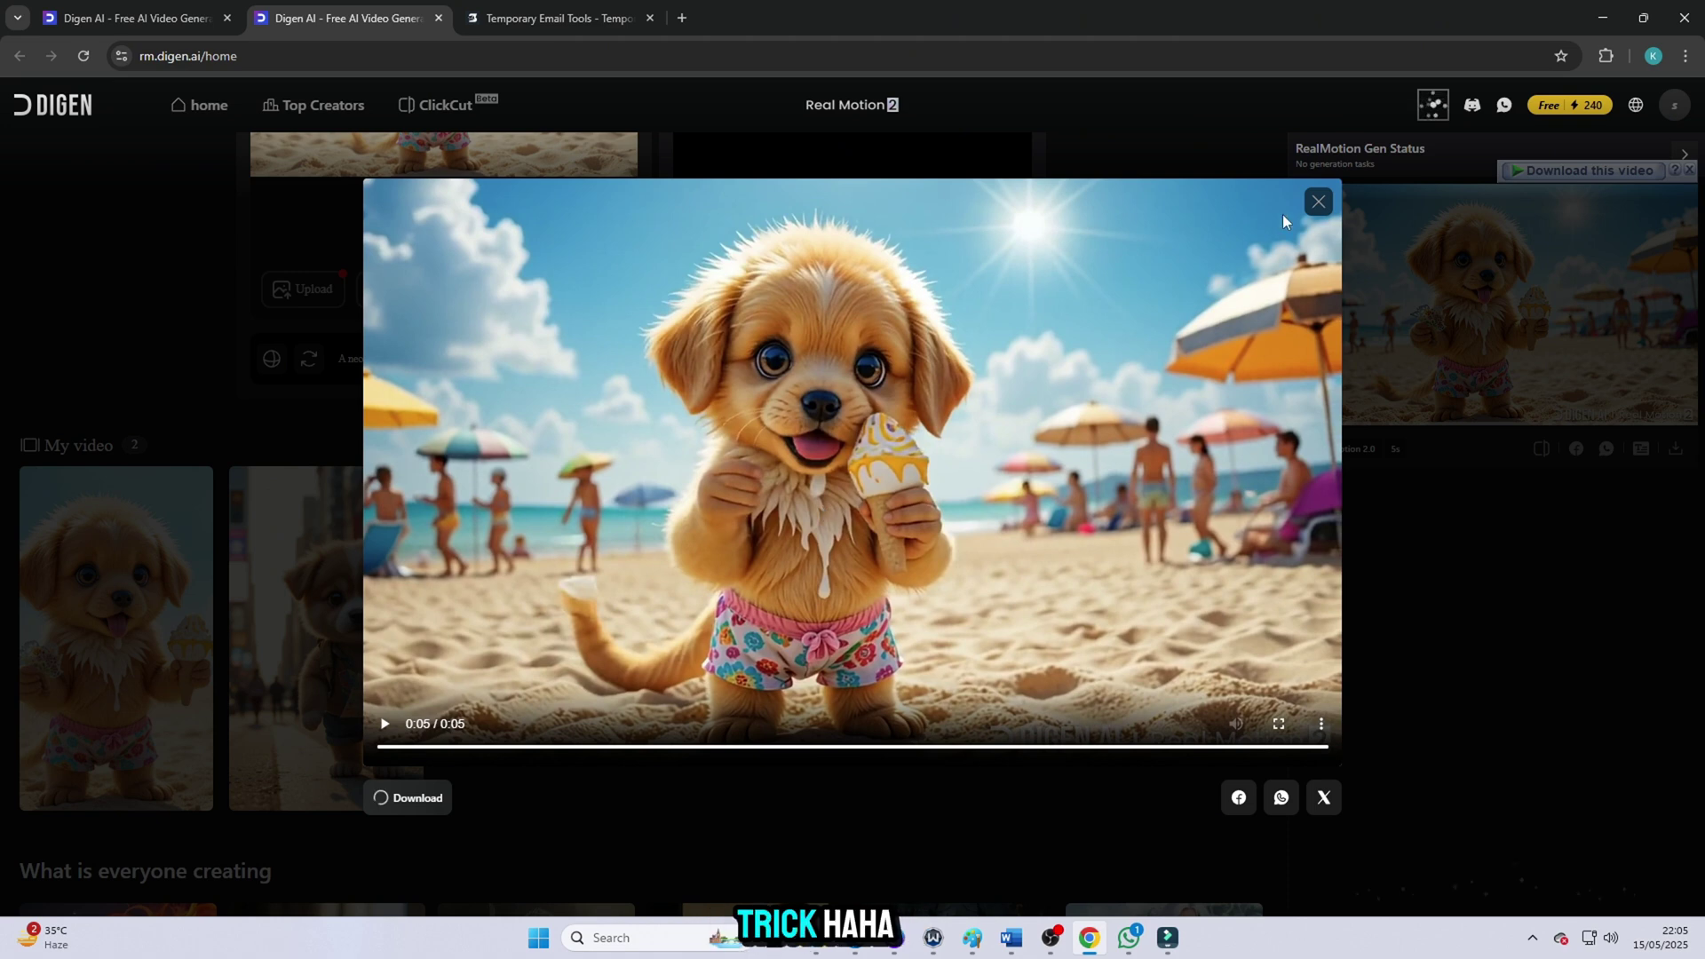
click(1318, 202)
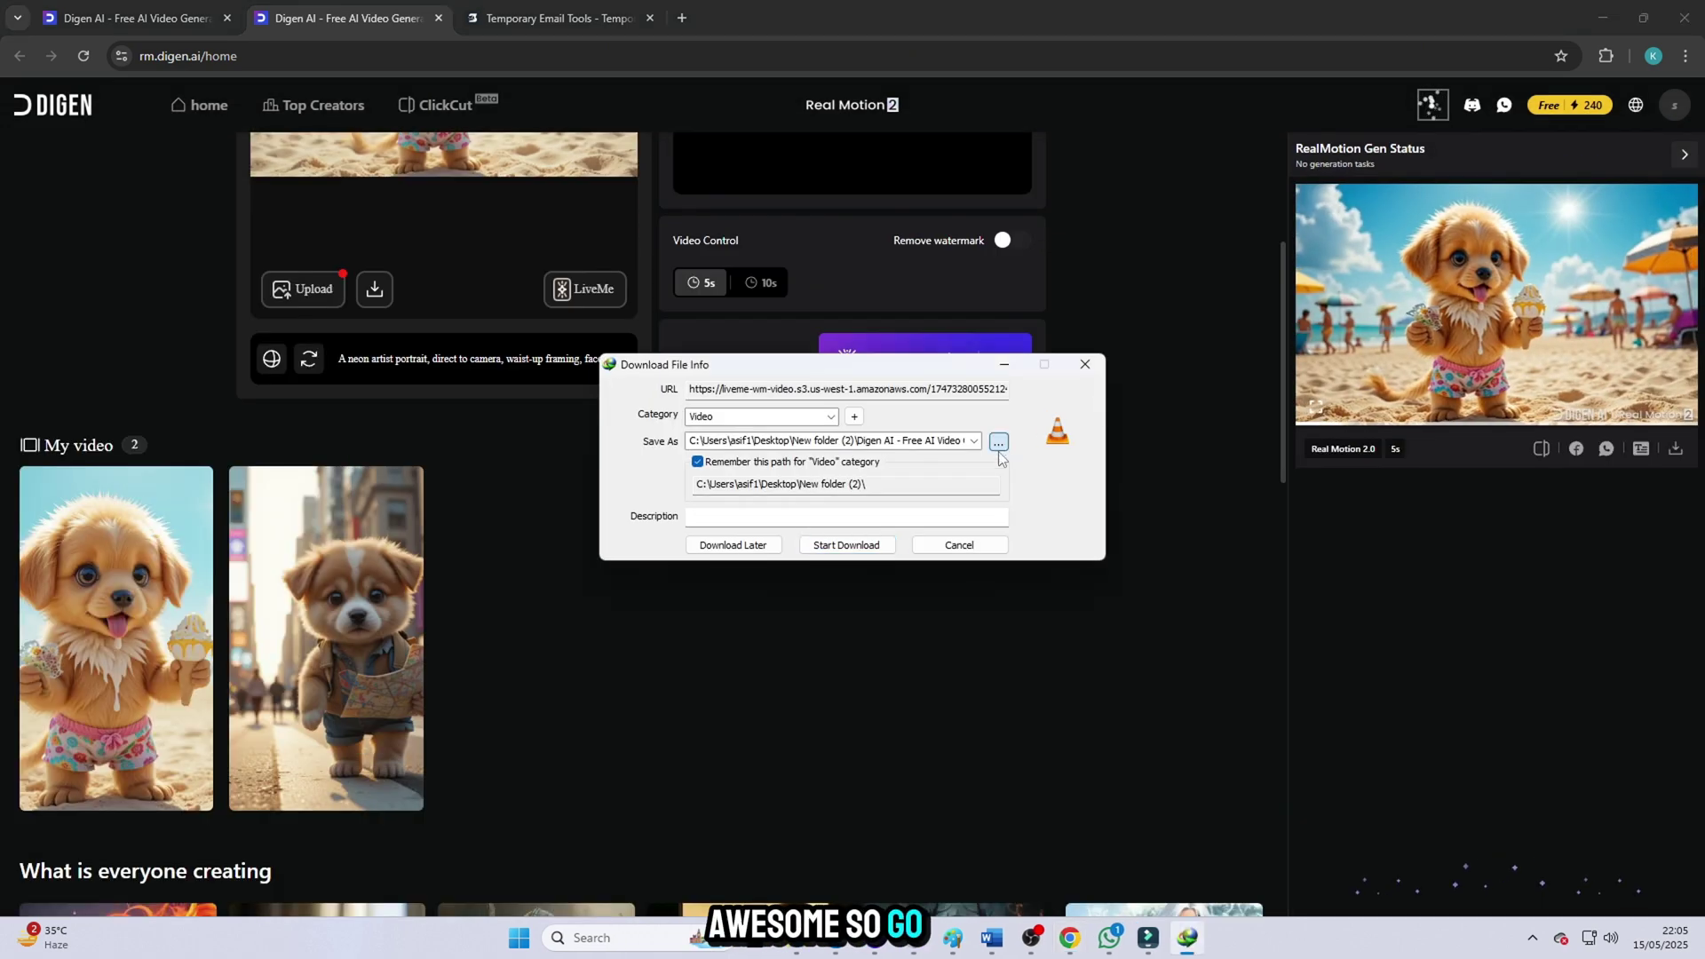
click(997, 440)
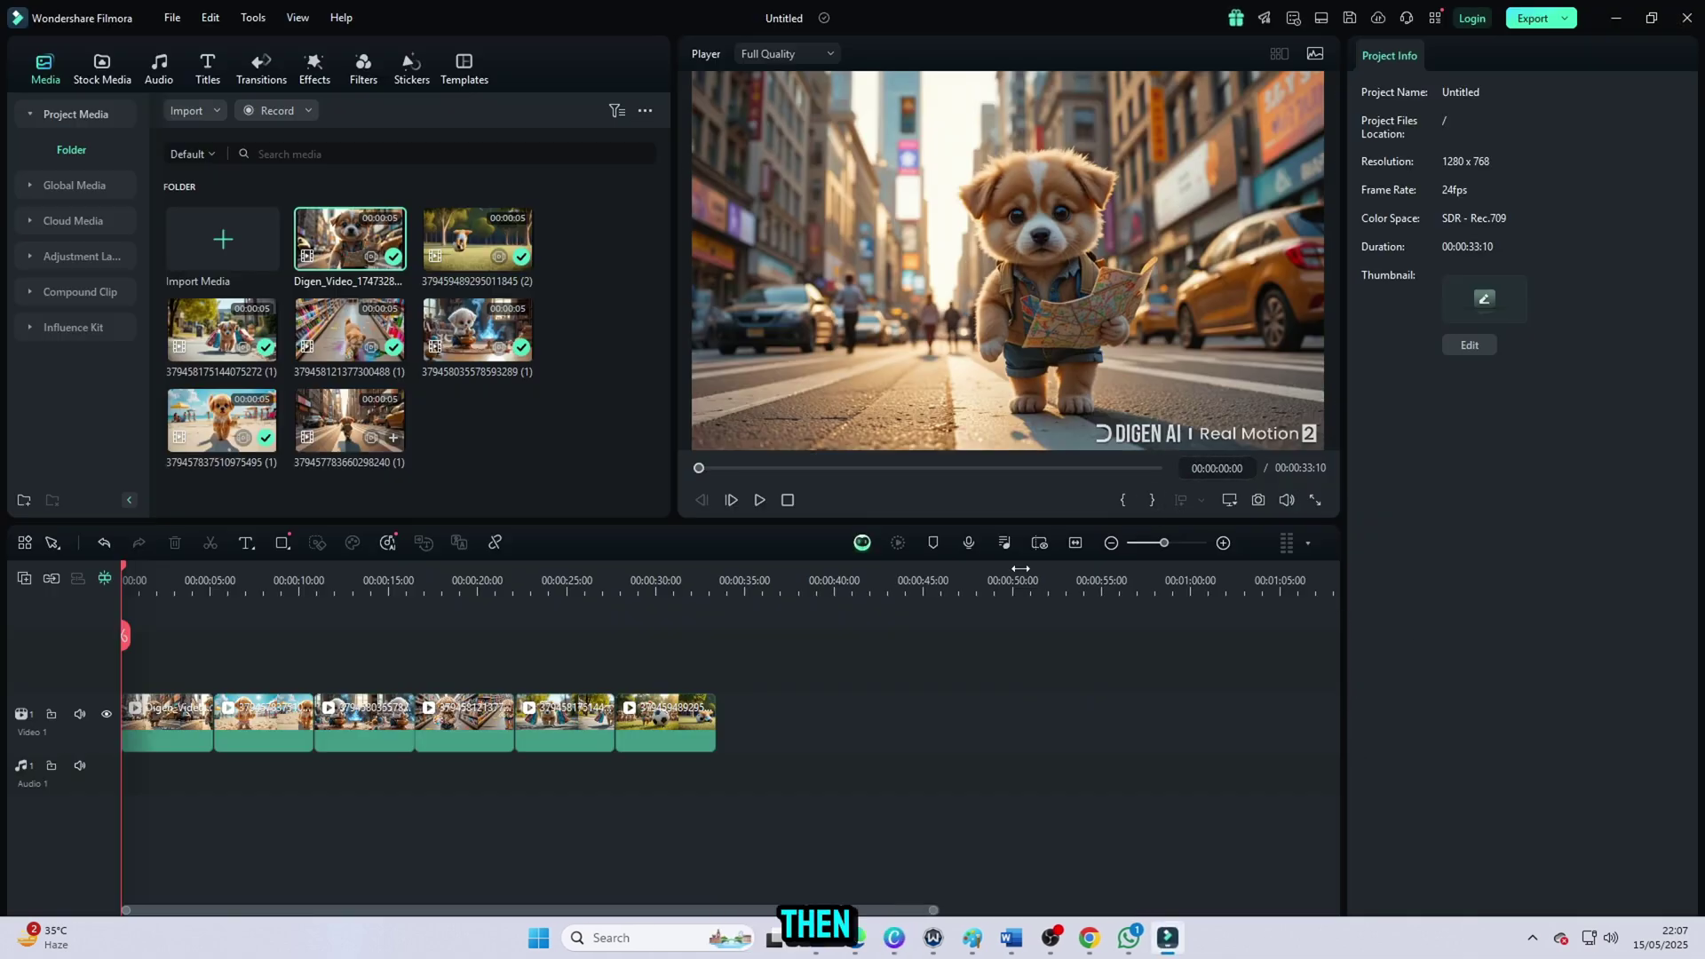
- Select the first puppy clip on the timeline to show its Video > Basic properties
click(280, 715)
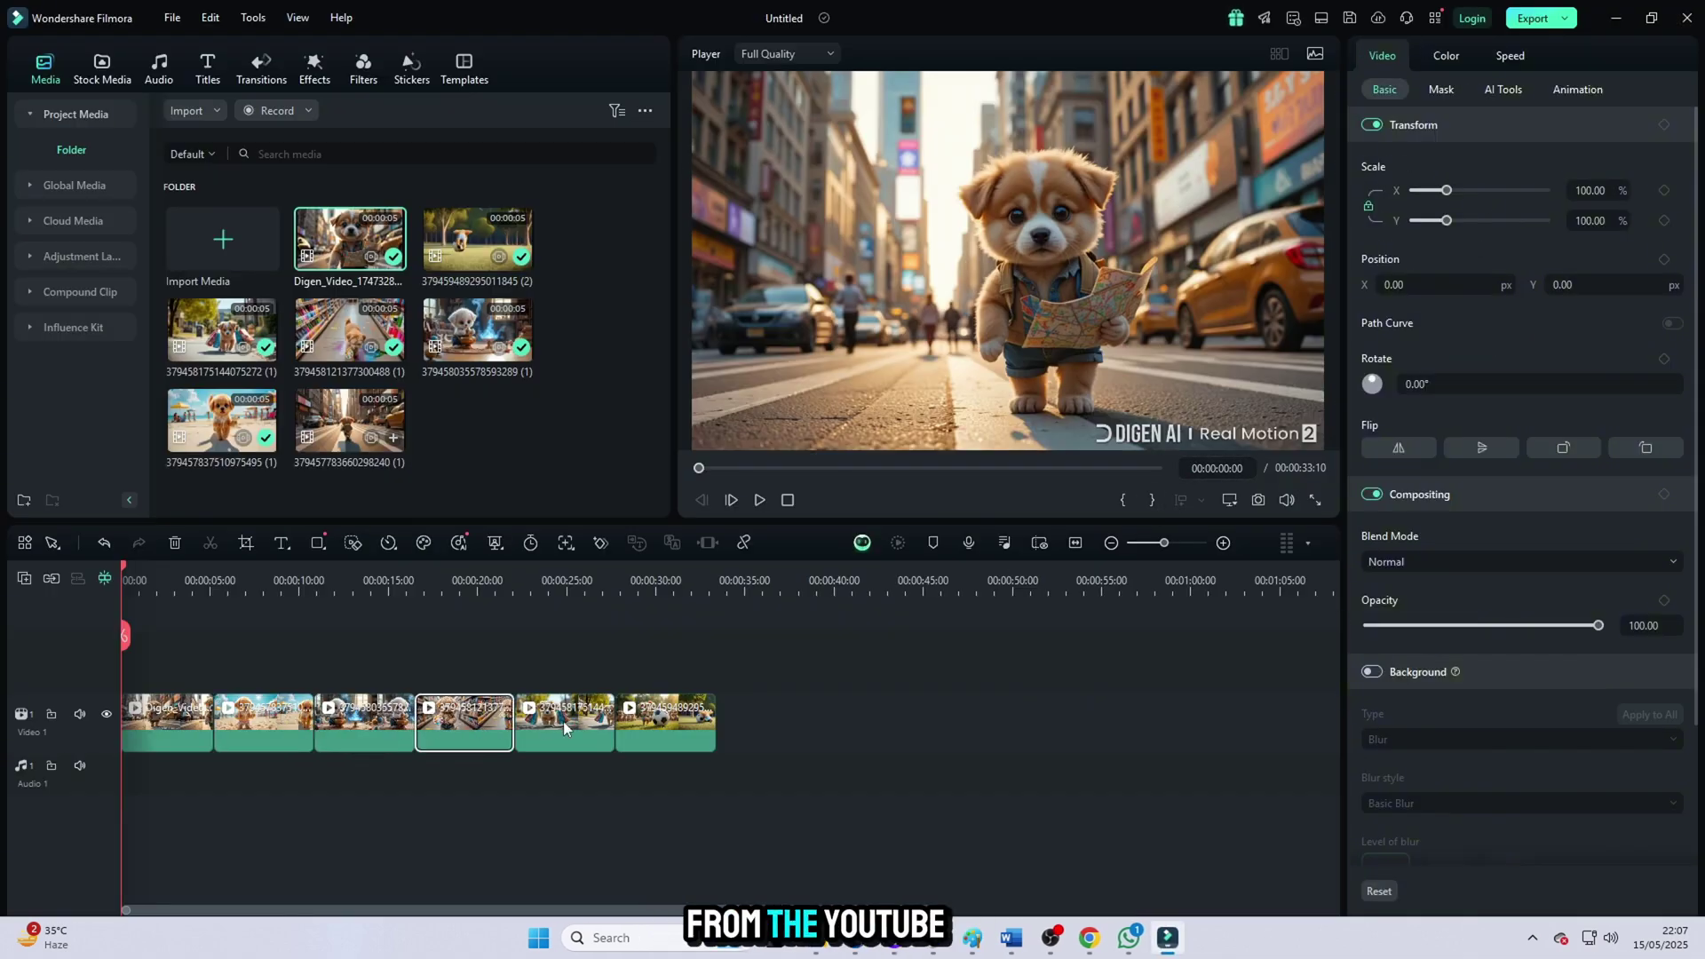
click(641, 724)
drag(775, 661, 476, 844)
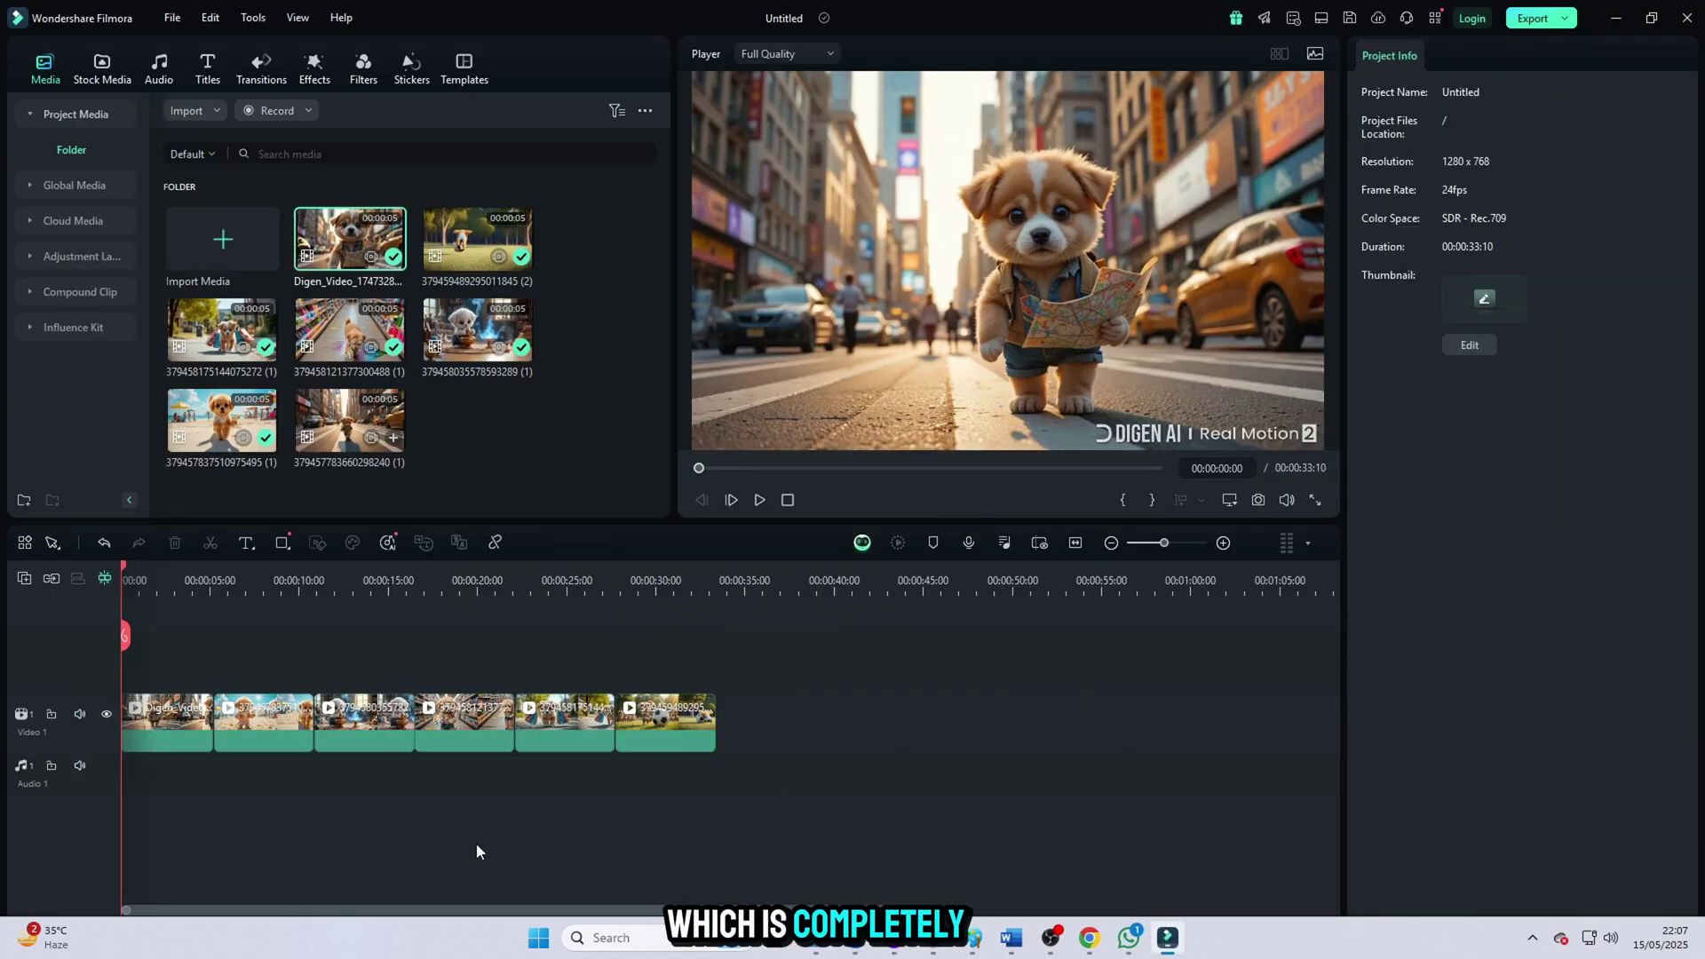
click(160, 711)
drag(922, 653, 92, 882)
click(323, 897)
click(178, 735)
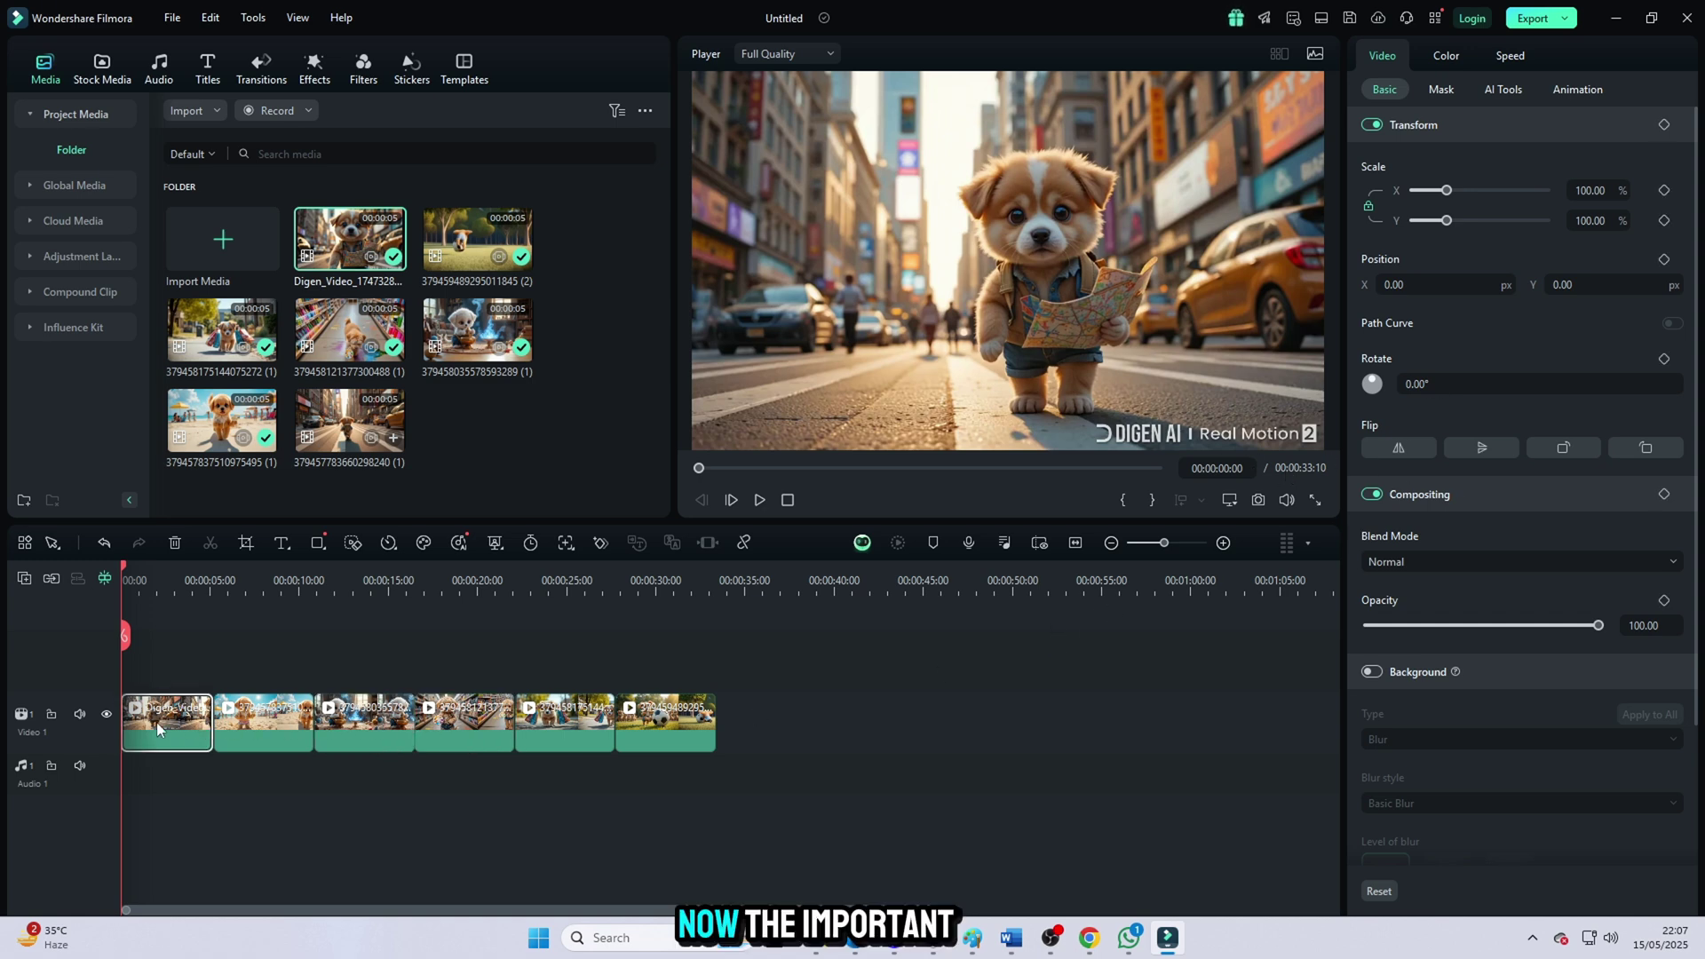
- Select all six clips, scale them up past the watermark, and play back to verify
click(573, 734)
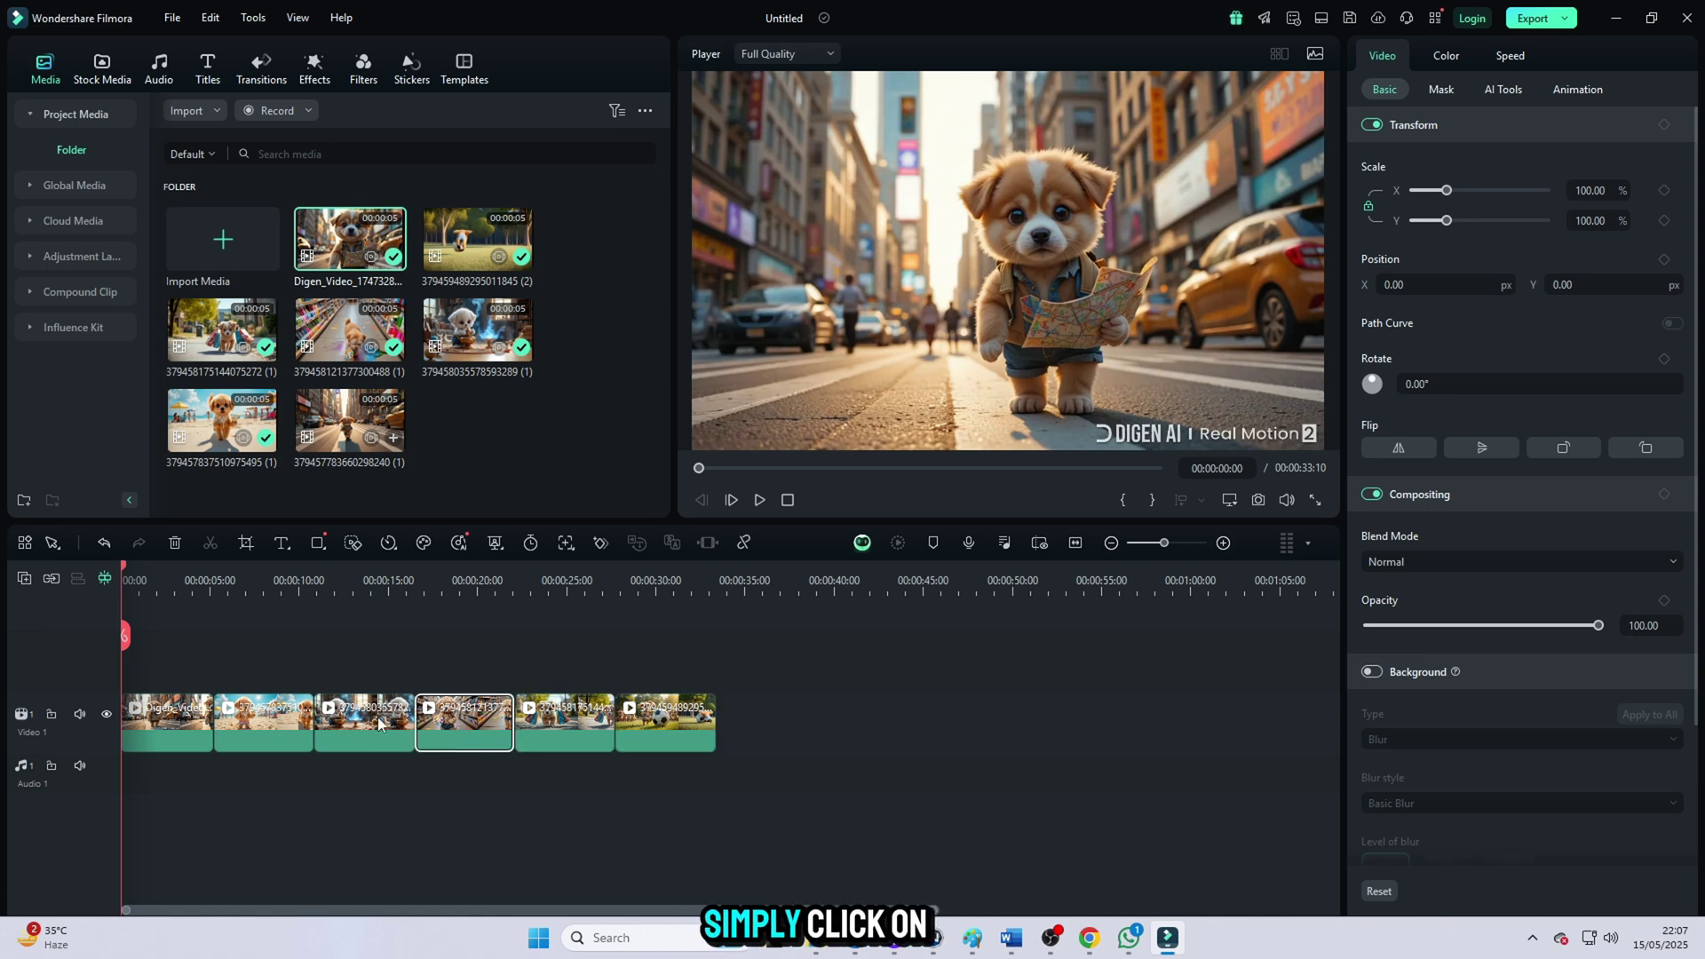
drag(454, 728, 628, 750)
drag(800, 648, 164, 804)
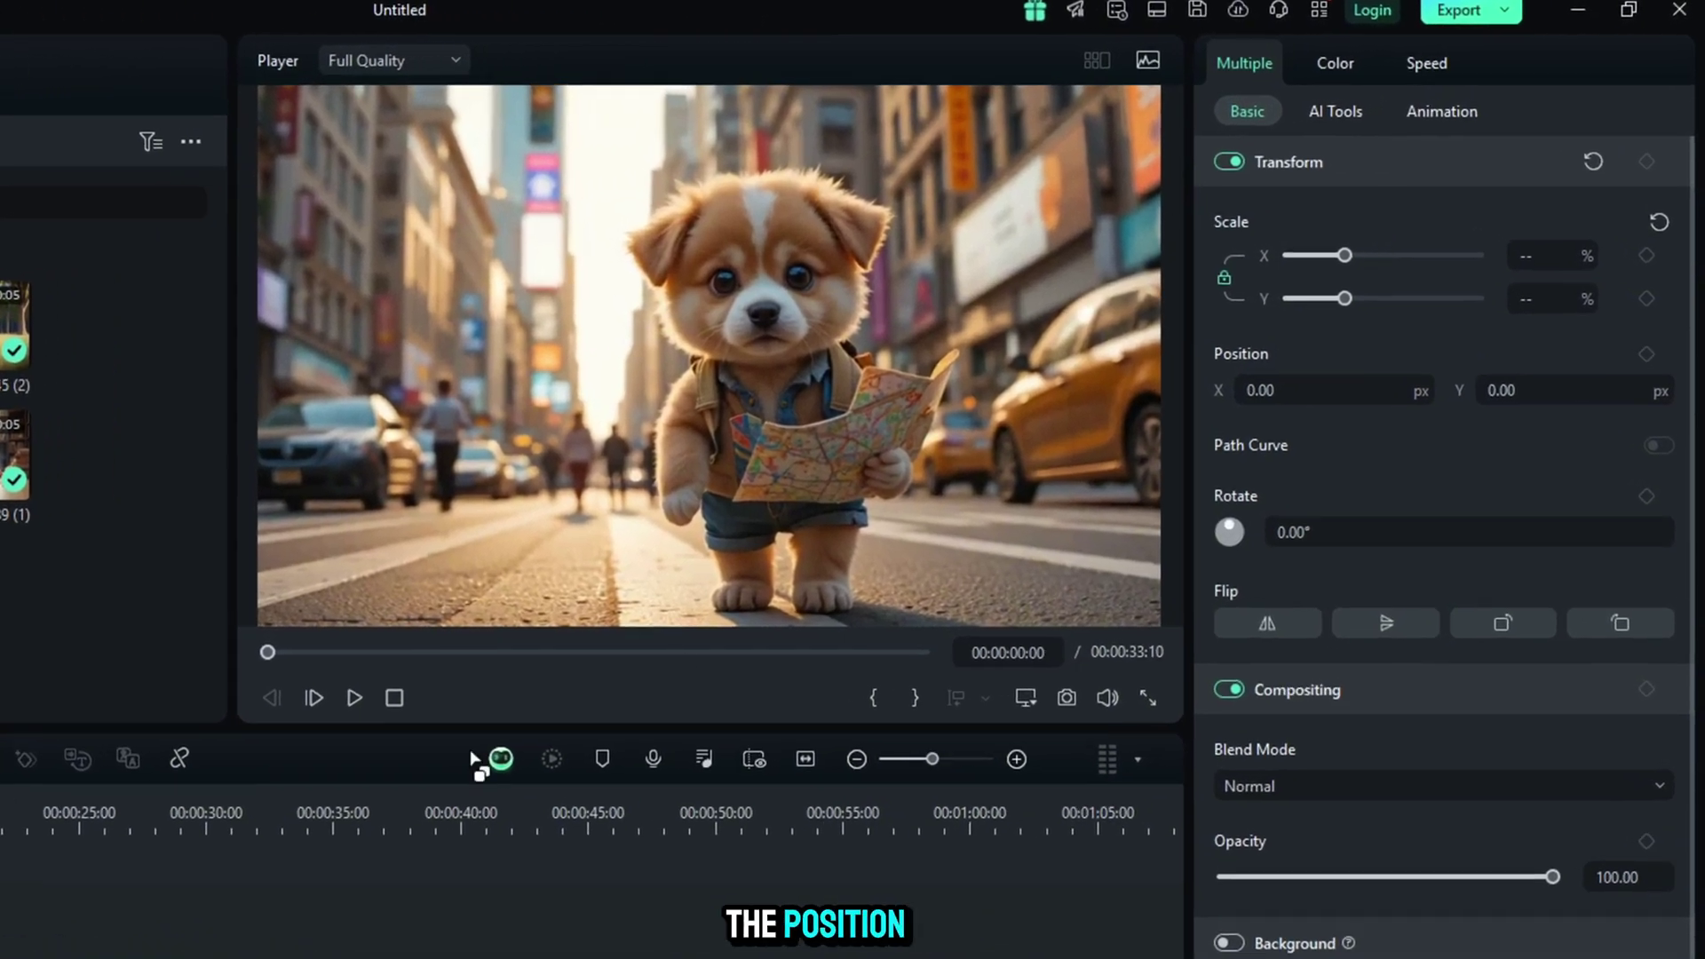
click(360, 701)
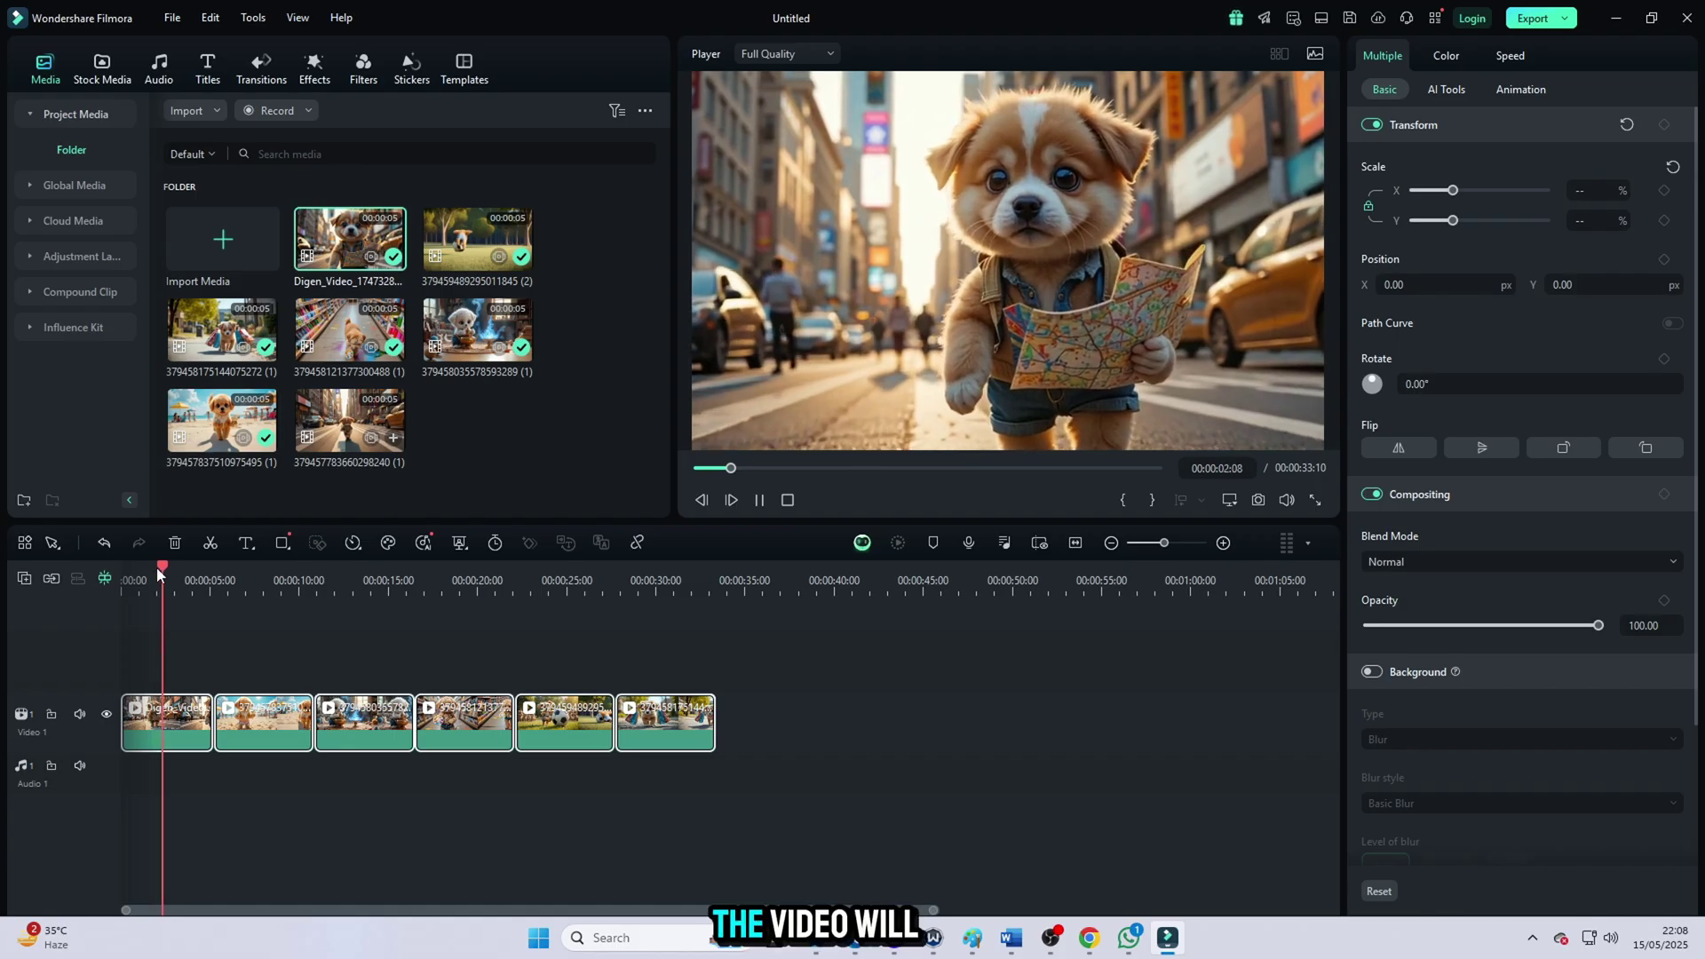
drag(156, 567, 128, 629)
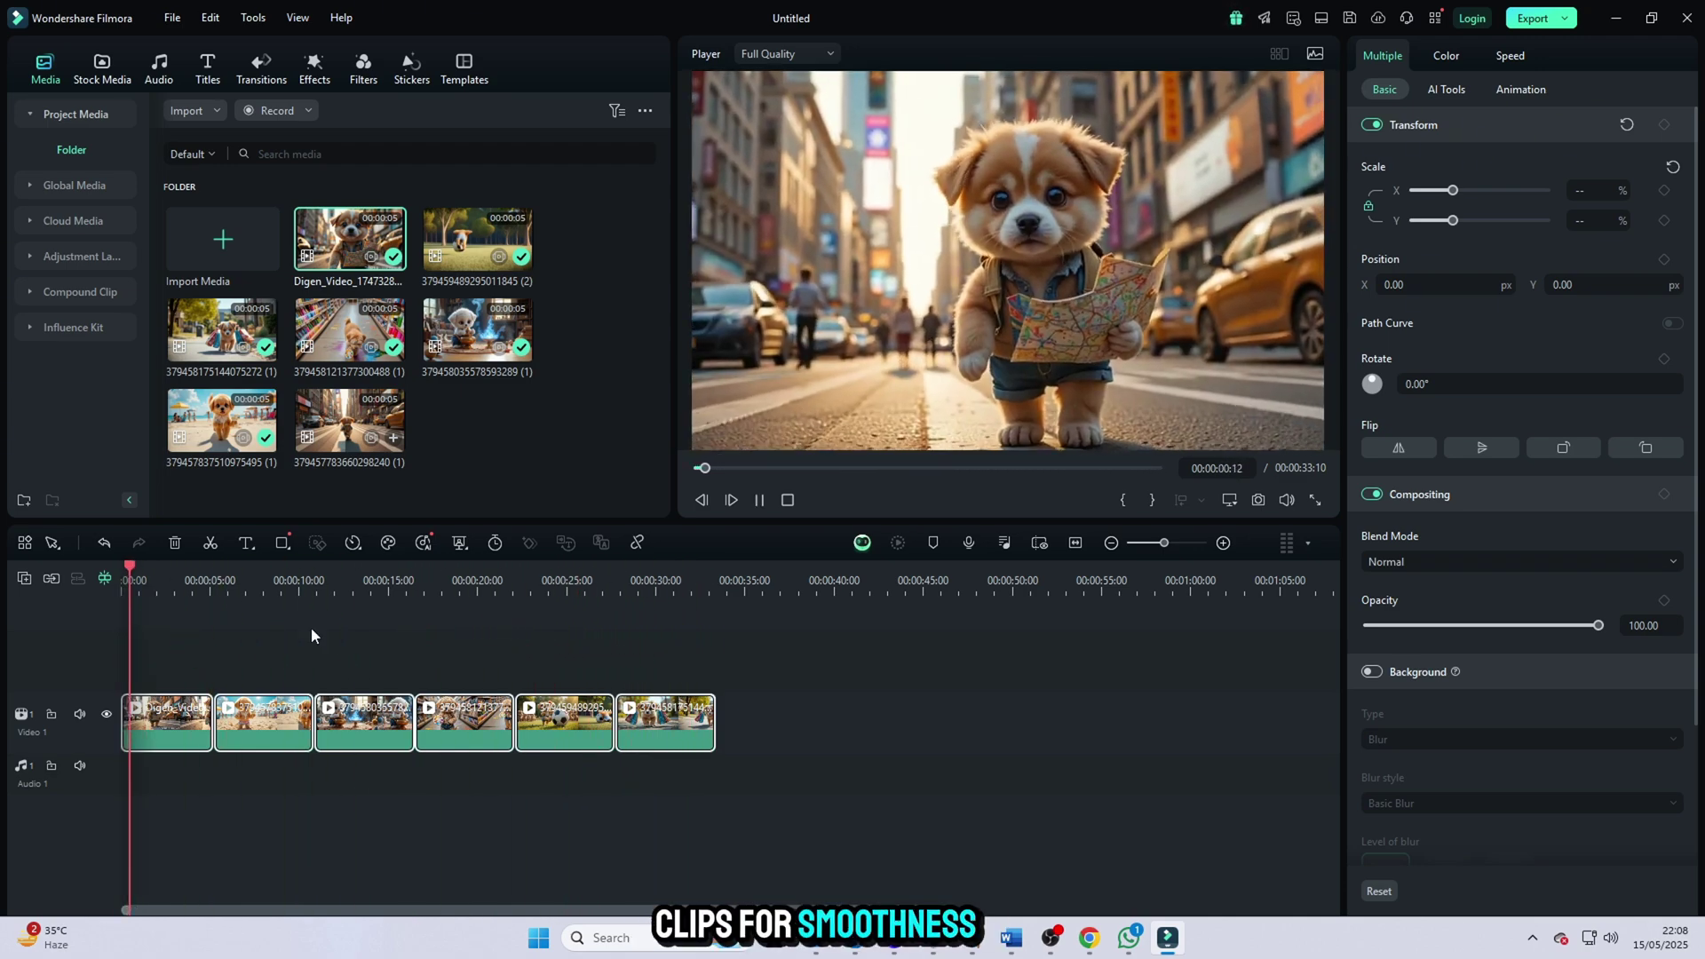
- Try the 3D Motion Right effect, dismiss the login prompt, and browse to the Transitions library
click(306, 71)
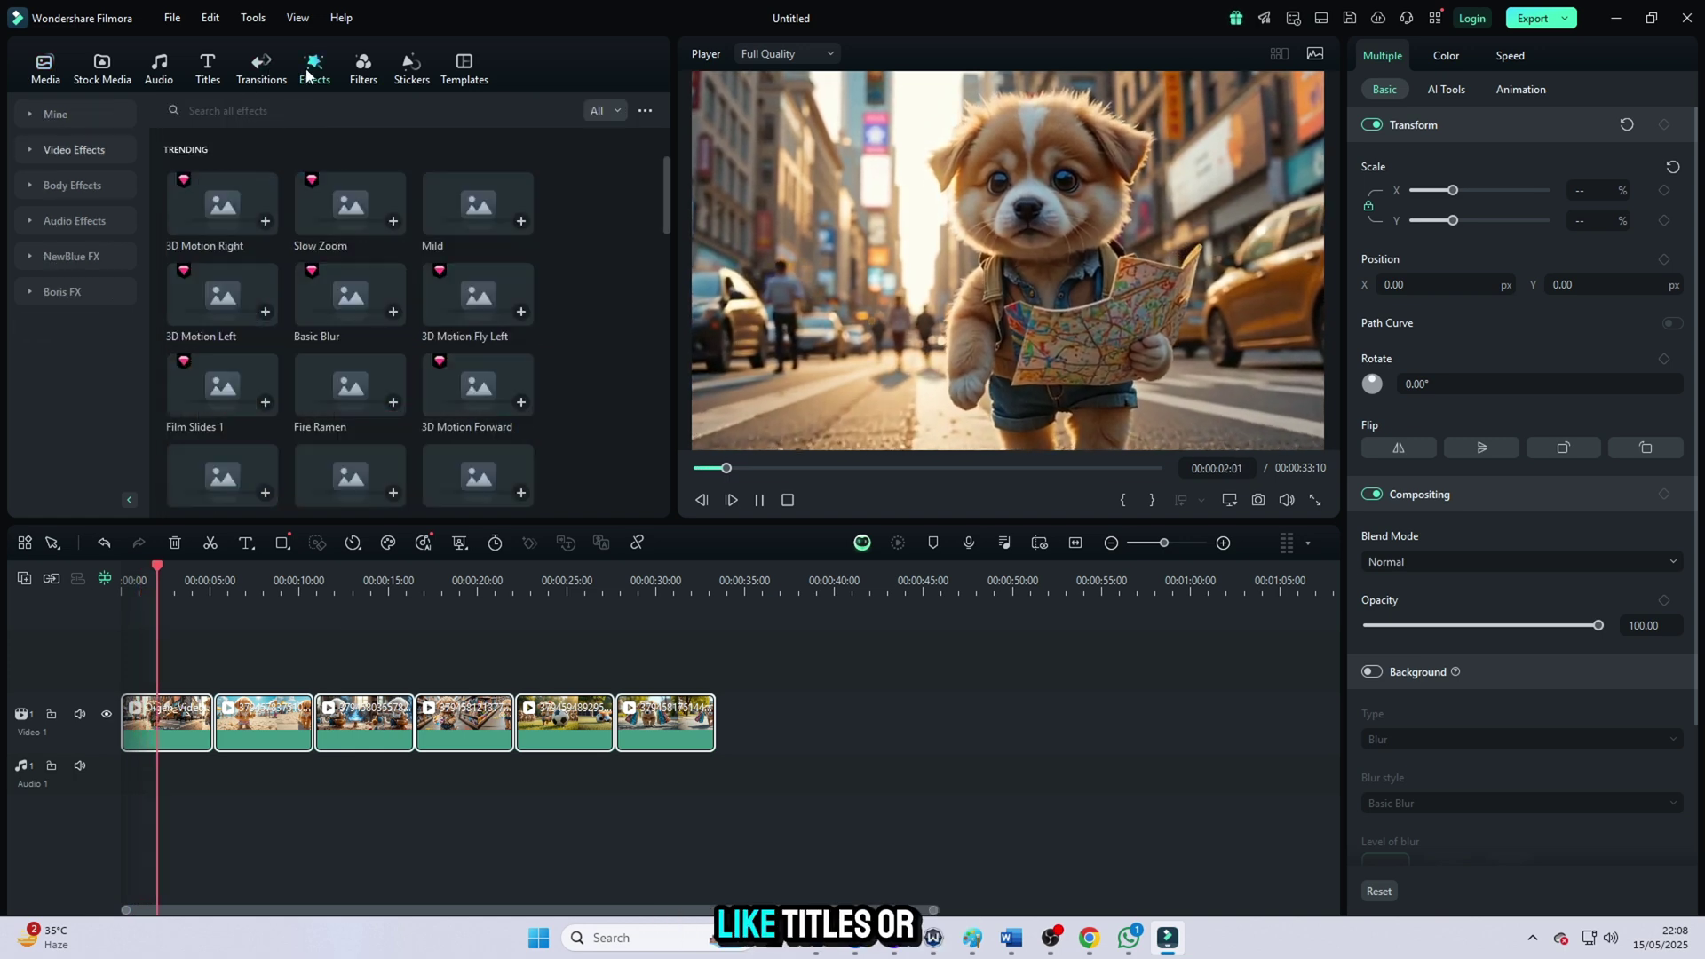
click(233, 238)
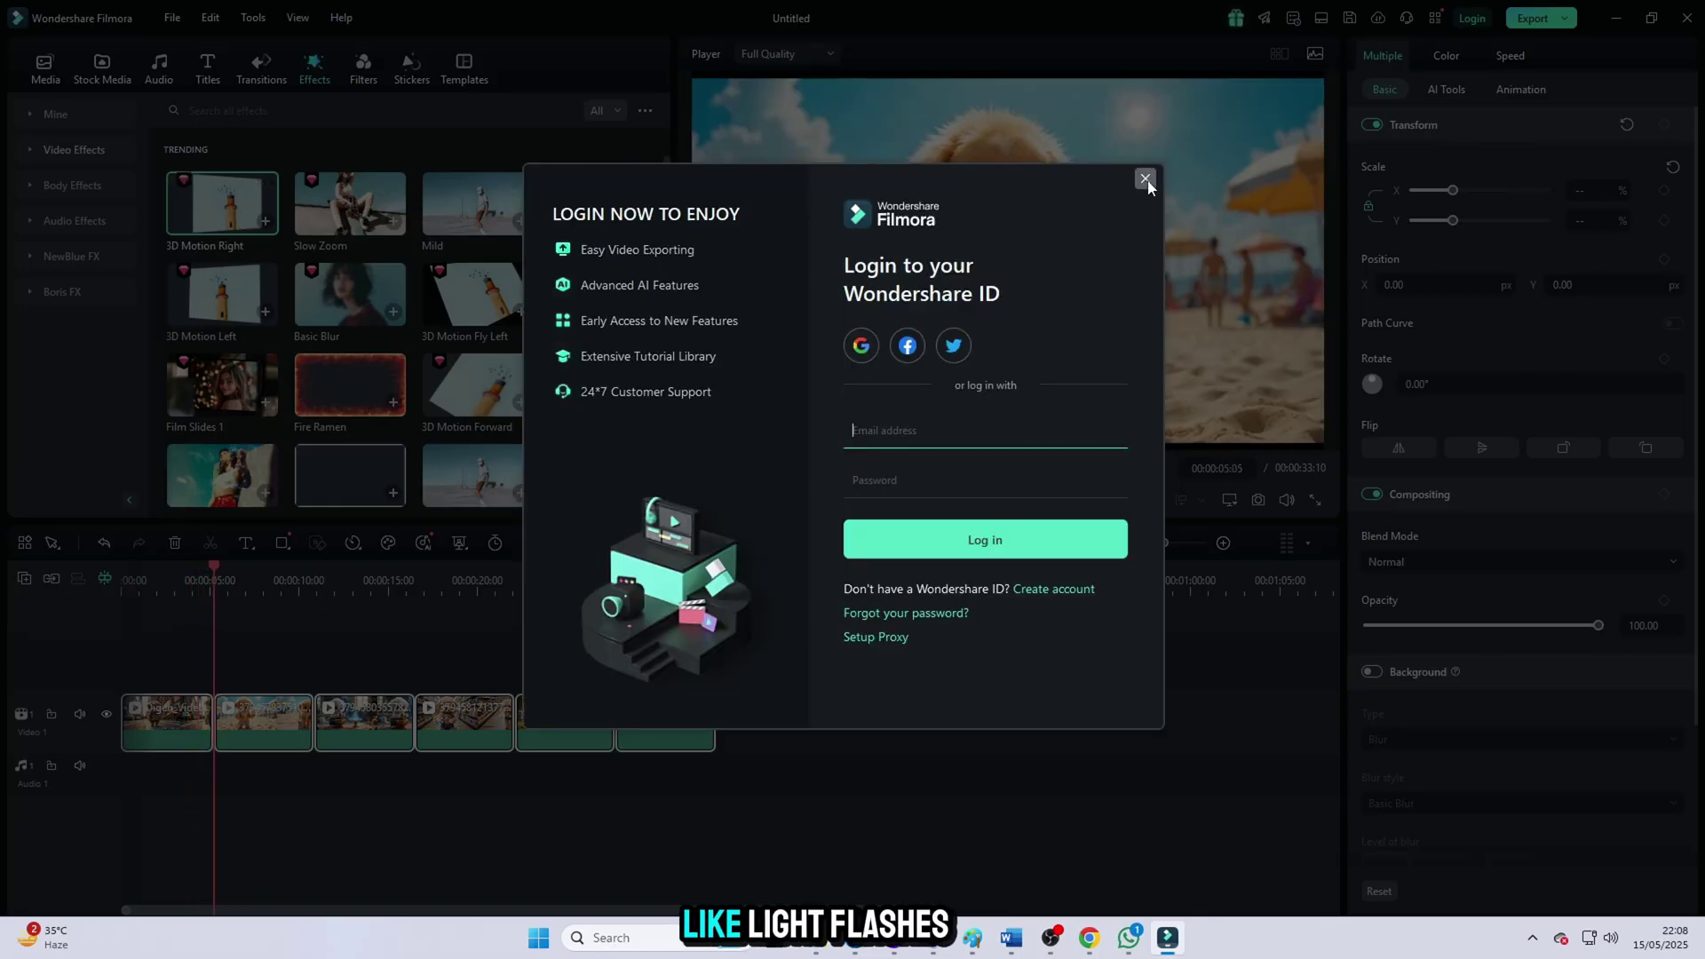
click(1146, 181)
scroll(528, 427, down, 5)
scroll(444, 401, up, 5)
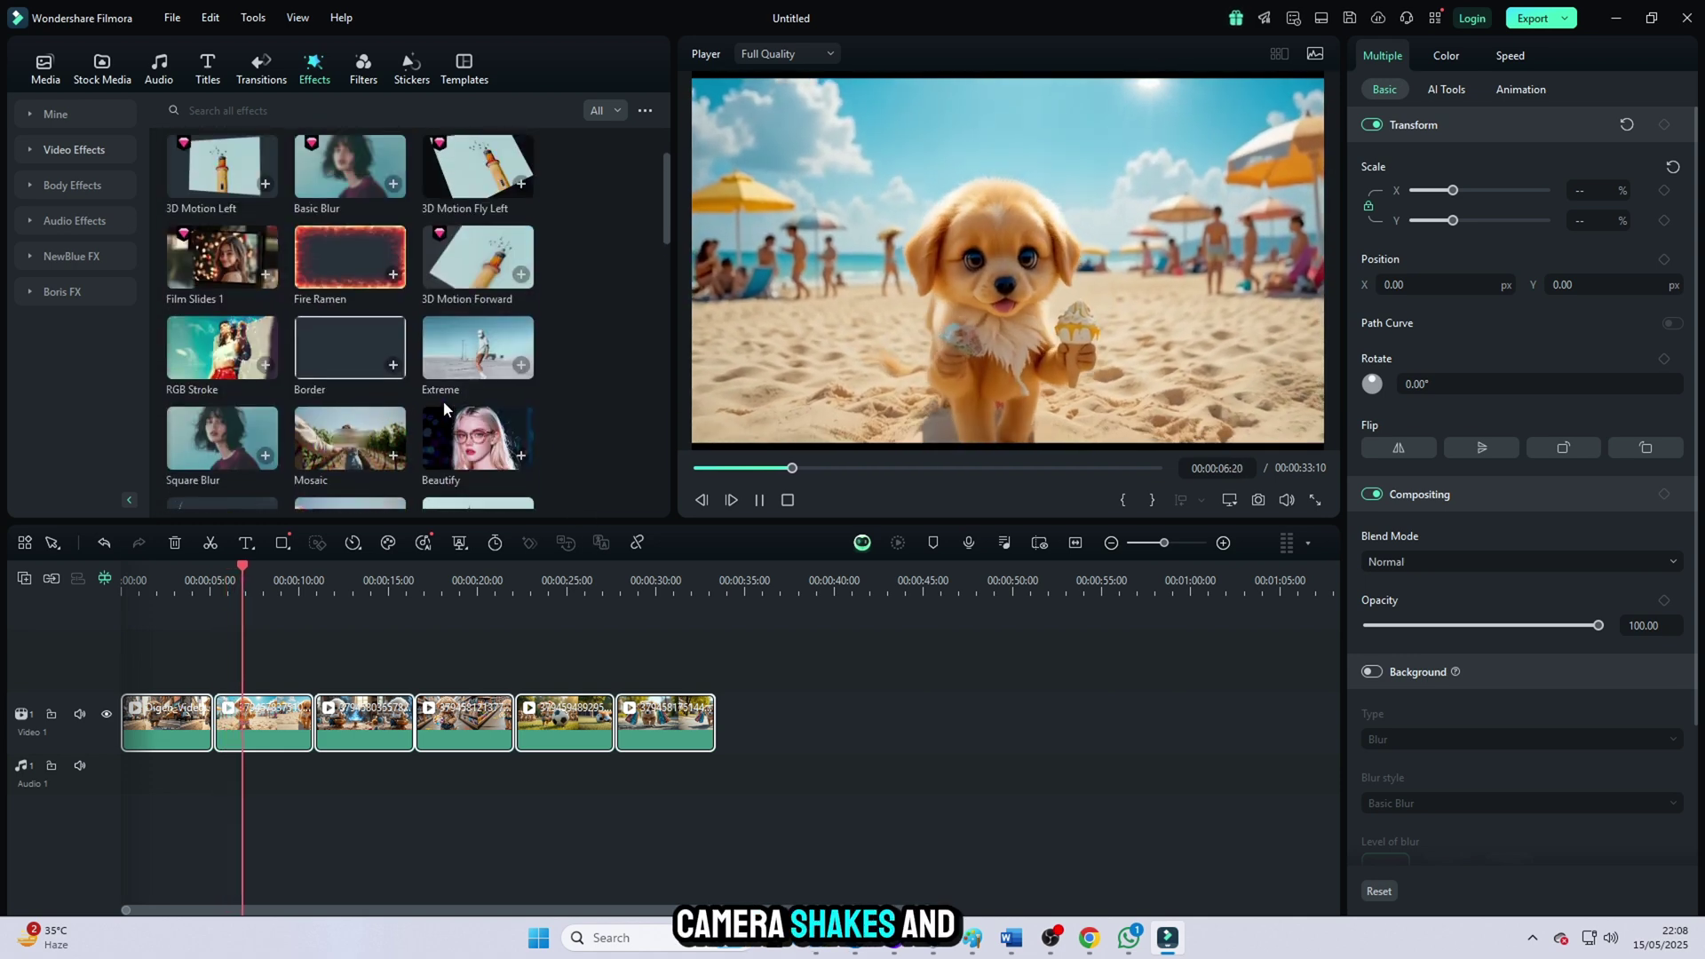
click(263, 78)
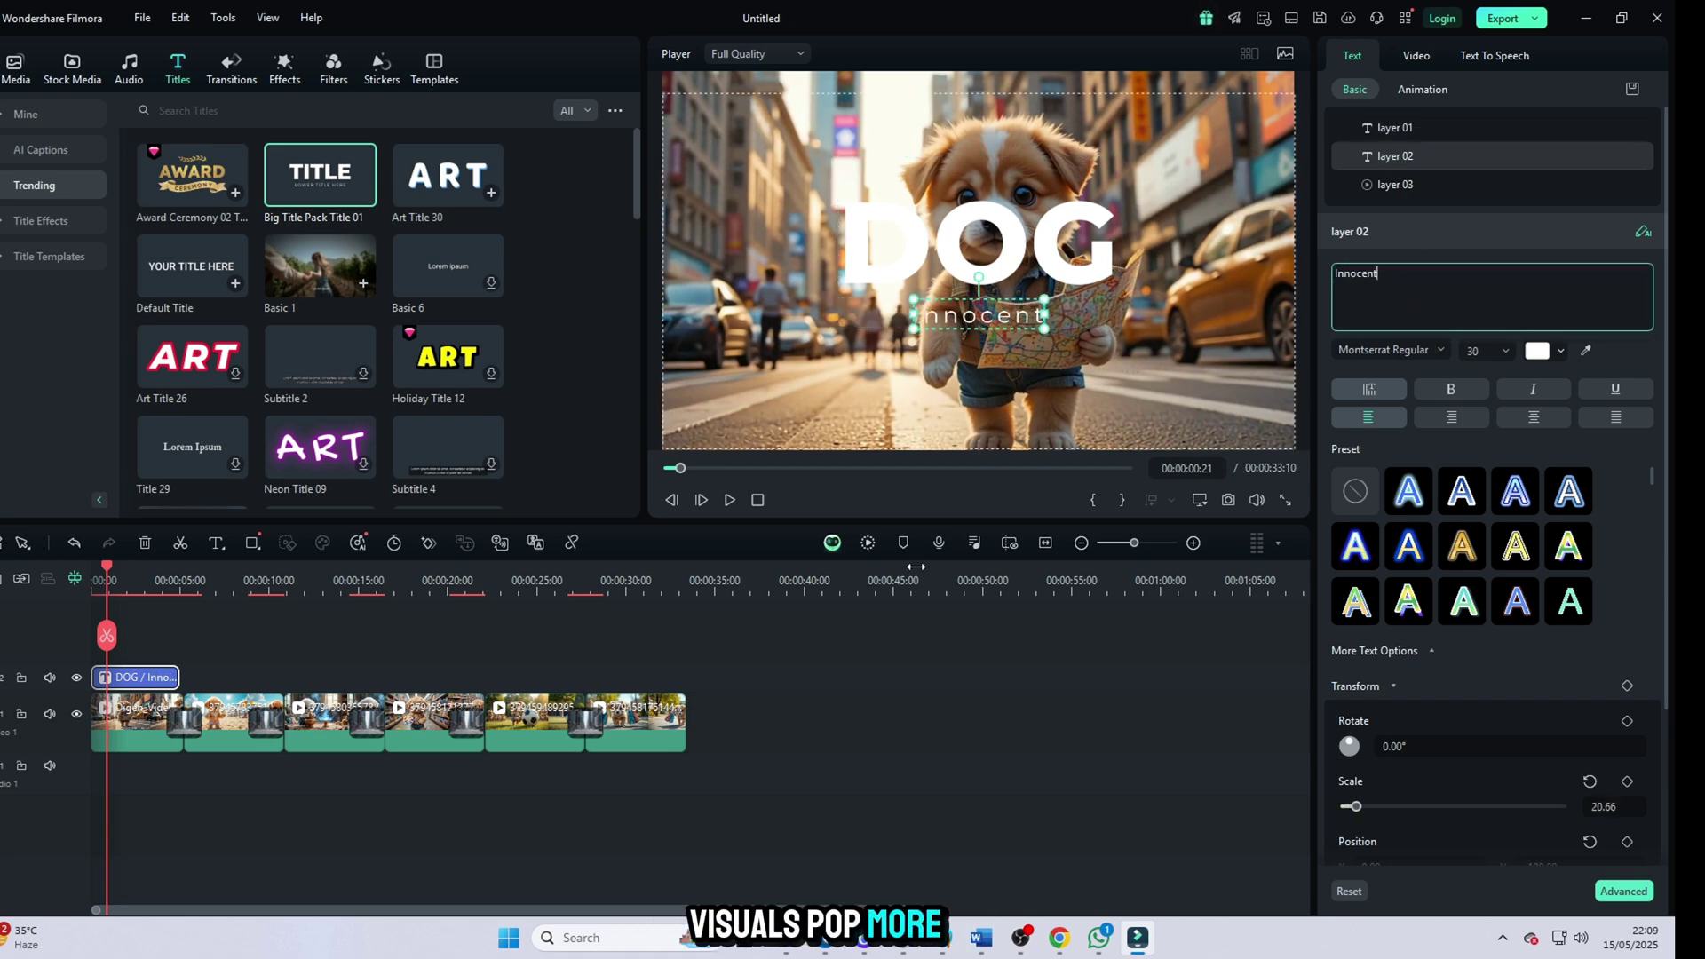
- Finish the DOG / Innocent title, then play the whole video from the start full screen
click(956, 753)
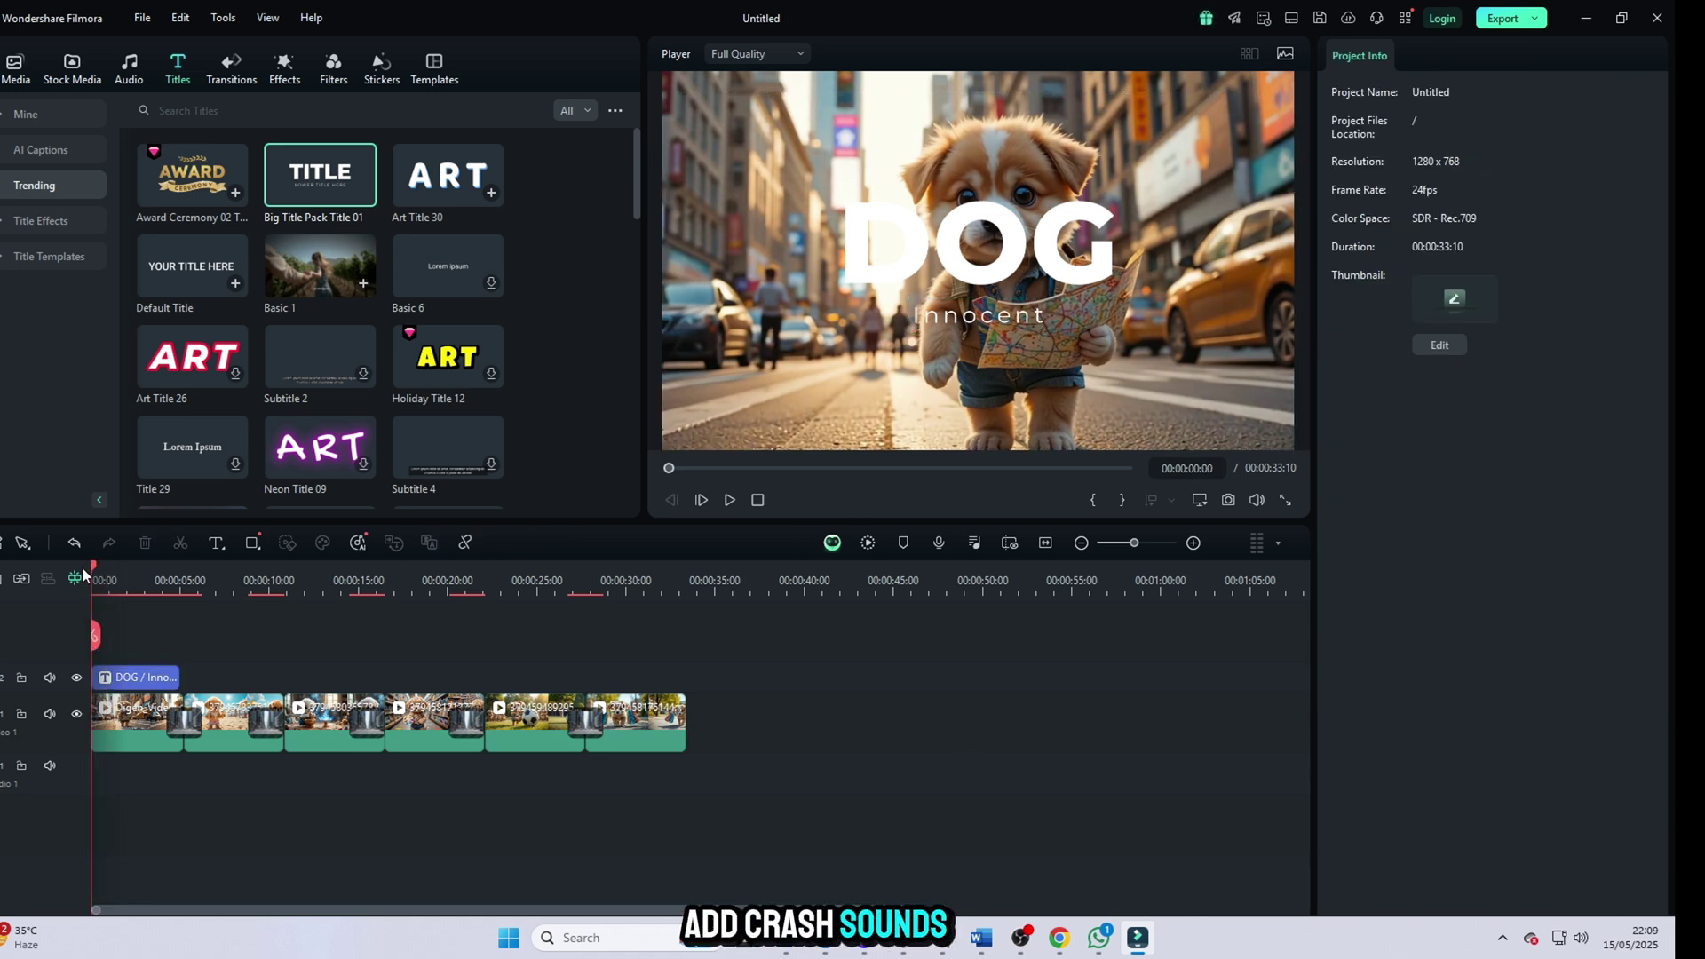
click(730, 499)
click(1285, 500)
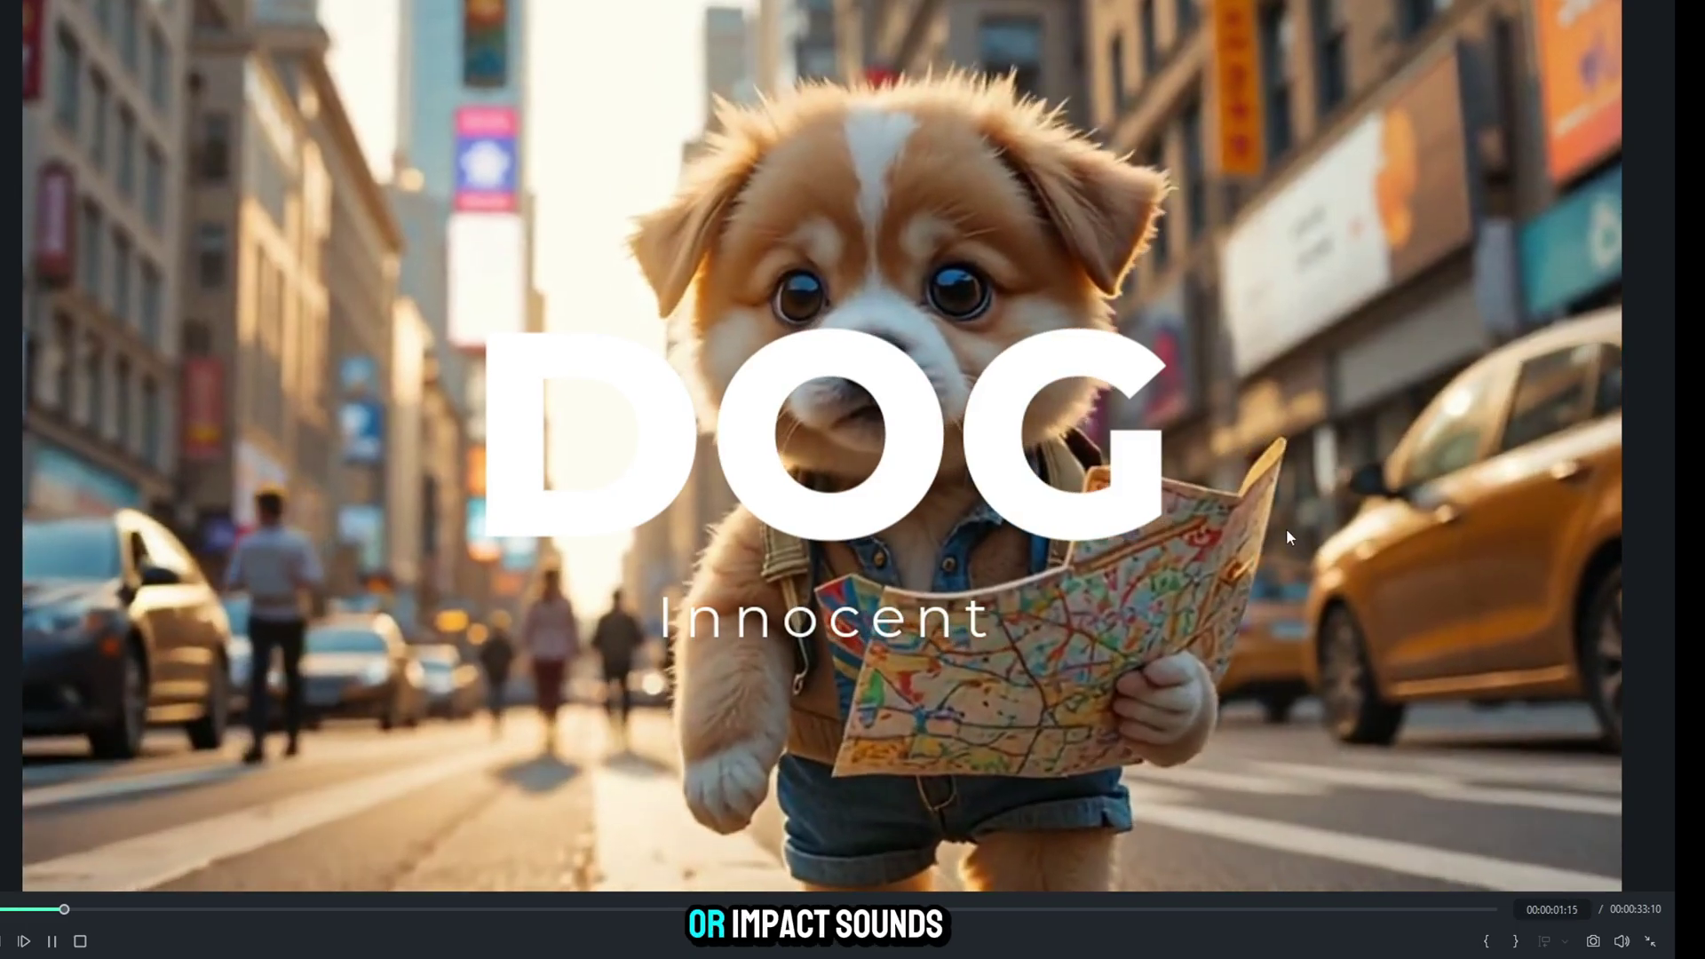